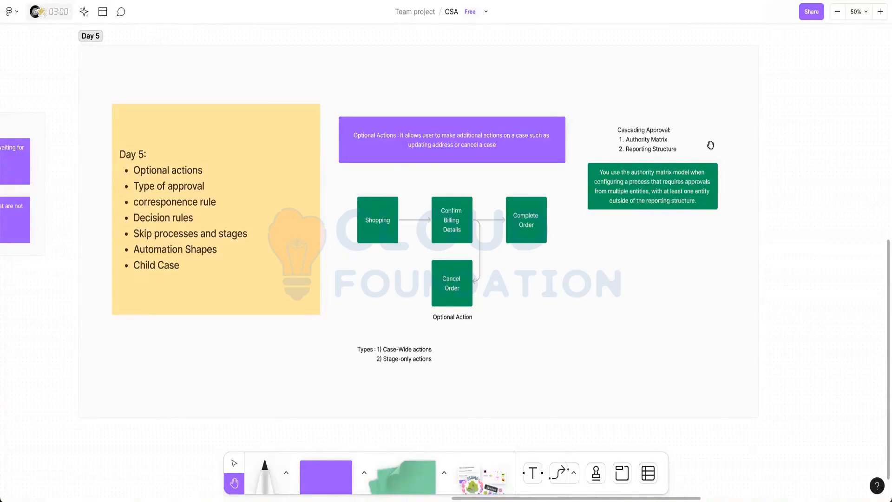
Bring the Day 5 frame into view on the FigJam board, then switch to Pega Dev Studio.
scroll(718, 130, "down", 2)
scroll(678, 218, "left", 3)
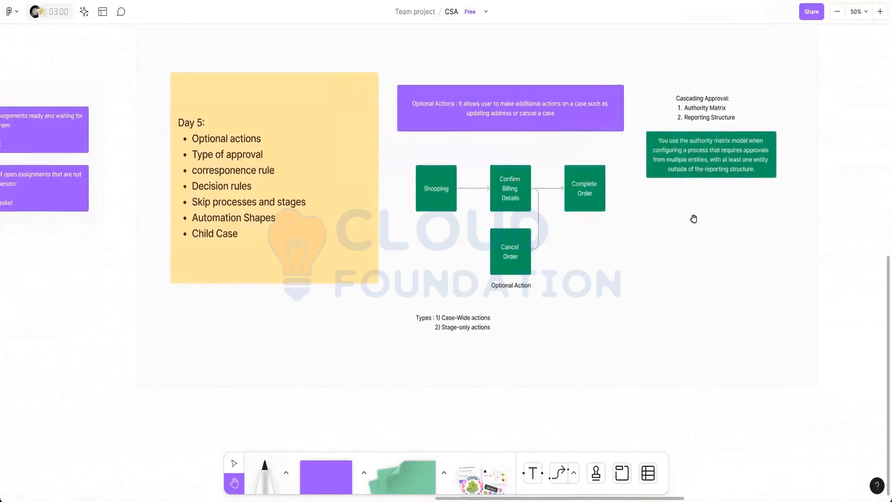
left_click_drag(693, 218, 666, 276)
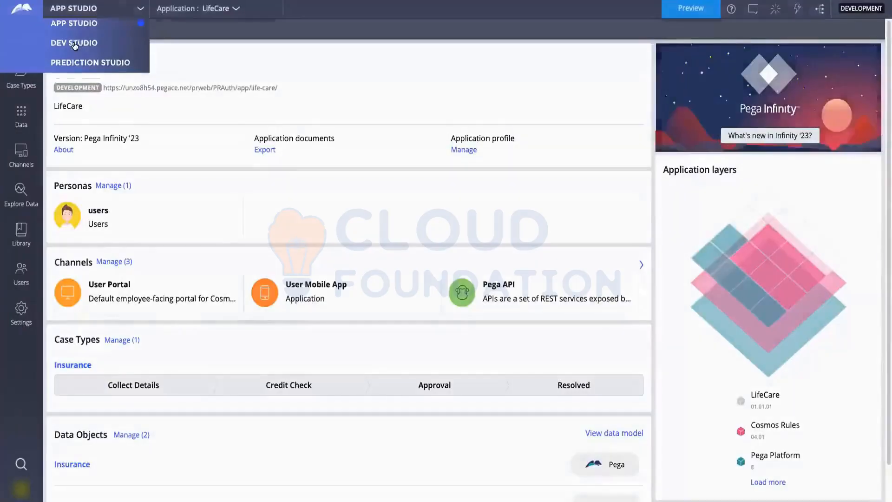
left_click(74, 40)
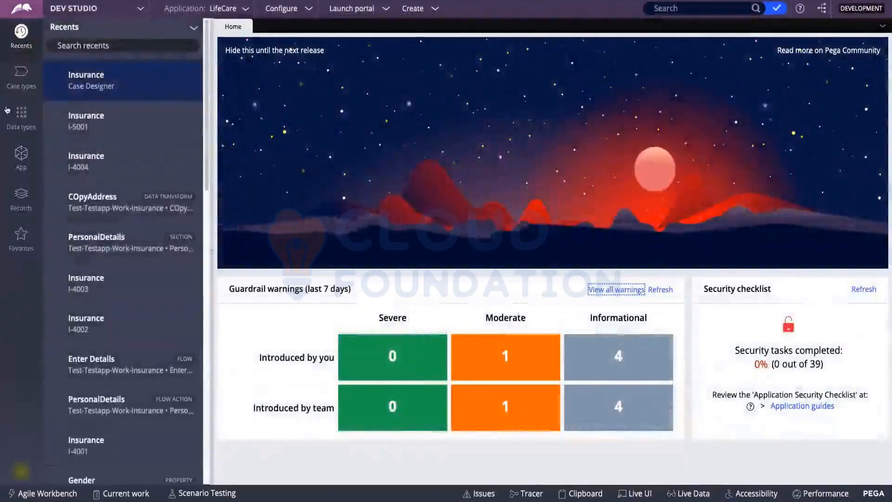
Open the Insurance case type and browse Credit Check's Automations step options without adding a step.
left_click(41, 90)
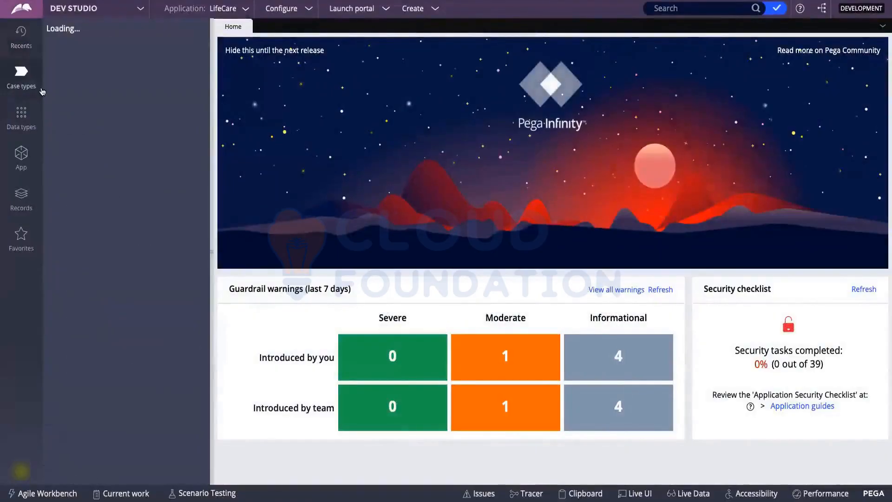
left_click(71, 69)
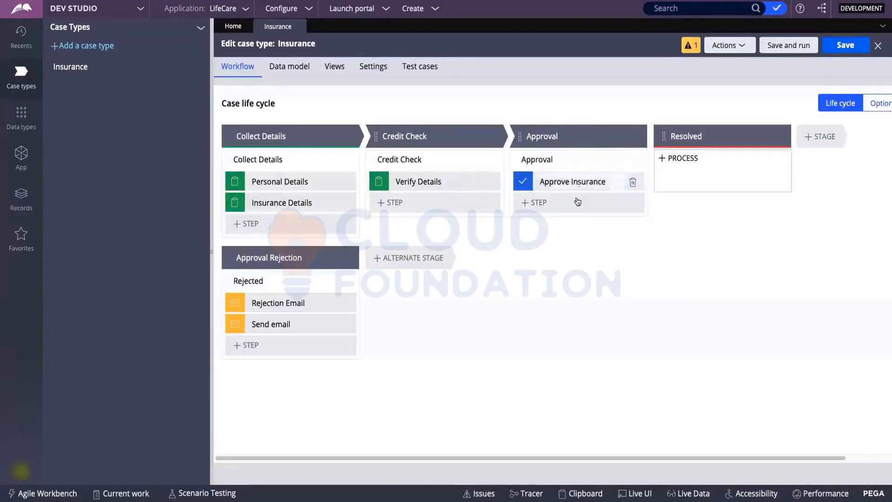
left_click(400, 204)
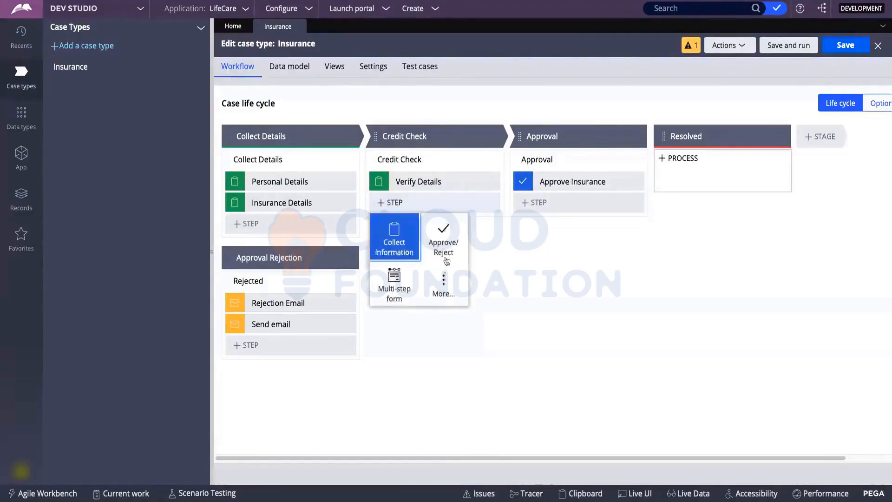
left_click(445, 279)
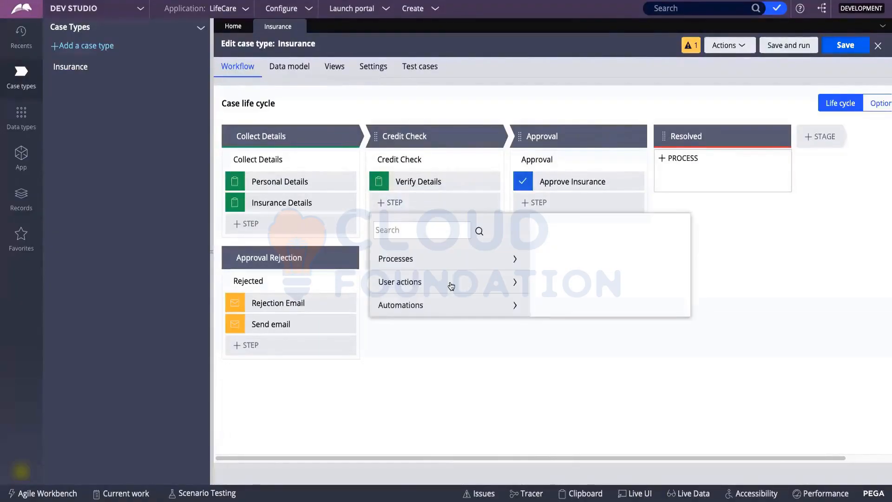
left_click(419, 308)
scroll(432, 335, "down", 5)
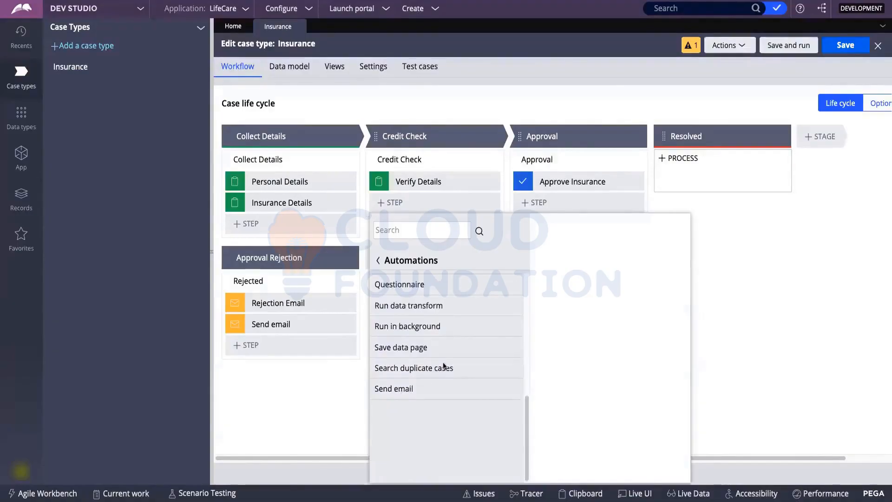
scroll(446, 353, "up", 2)
scroll(443, 367, "up", 4)
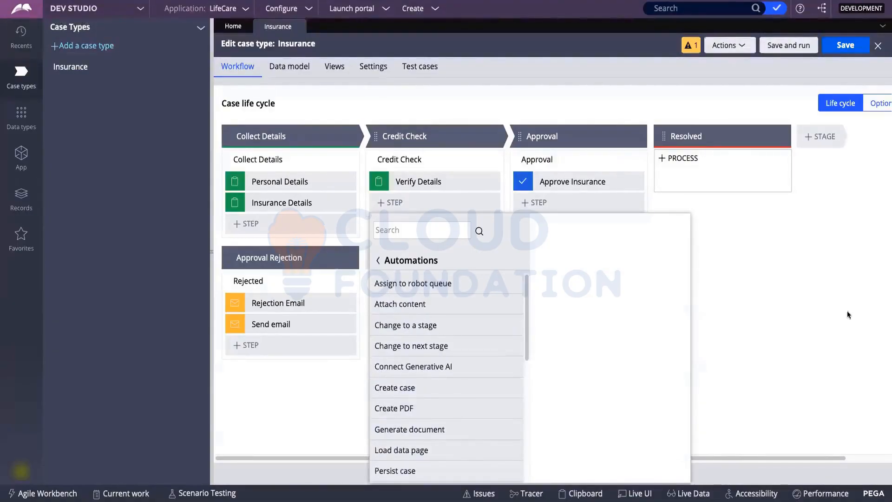
left_click(813, 307)
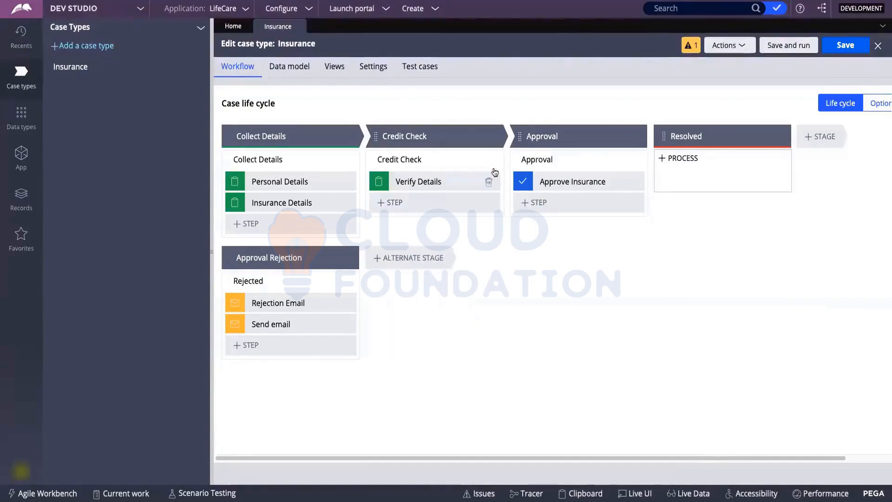
mouse_move(483, 159)
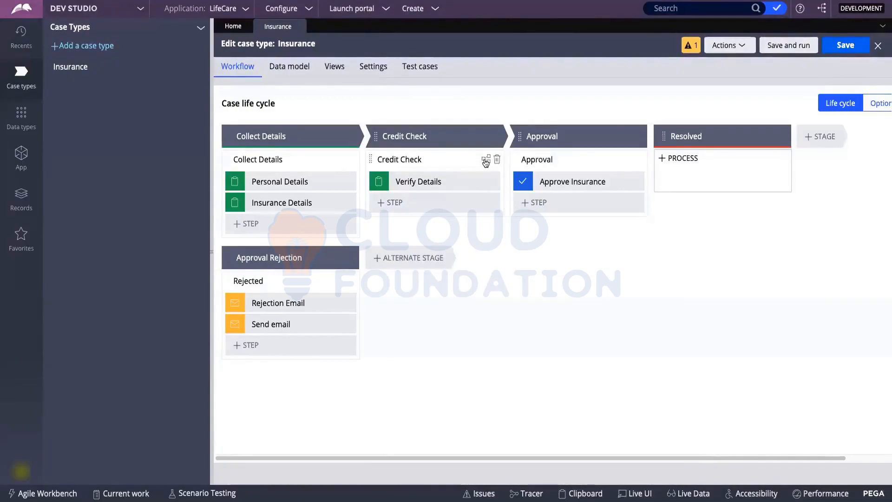
Open the CreditCheck_Flow process rule and list its Automations shapes.
left_click(486, 160)
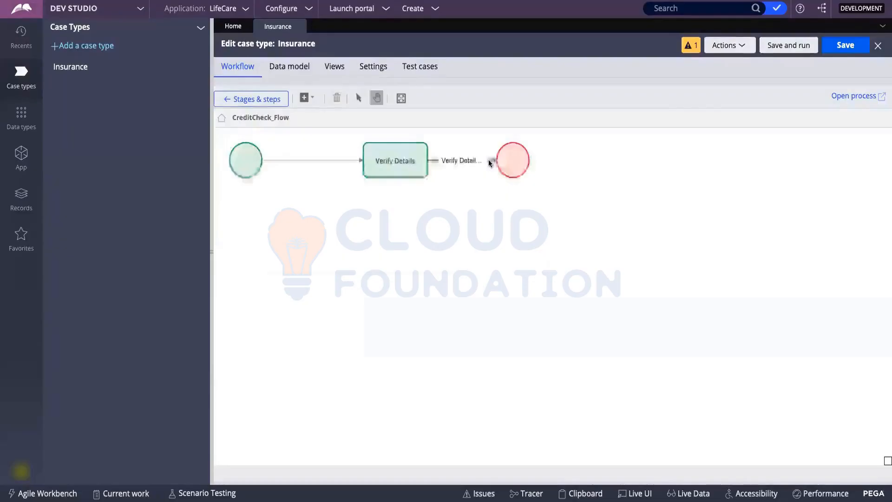
left_click(859, 96)
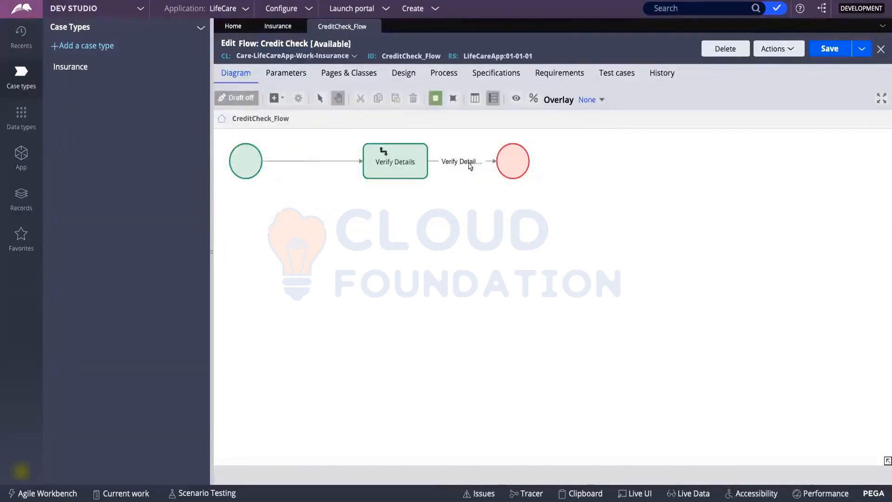
left_click(282, 100)
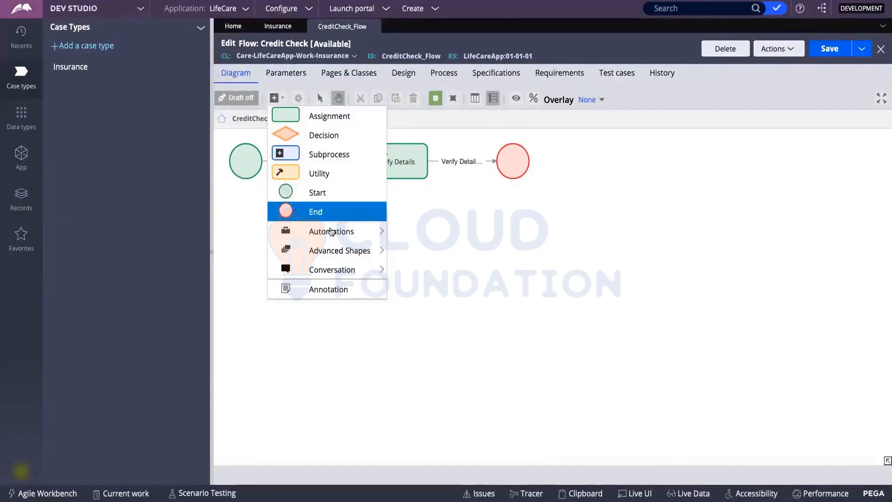
mouse_move(334, 238)
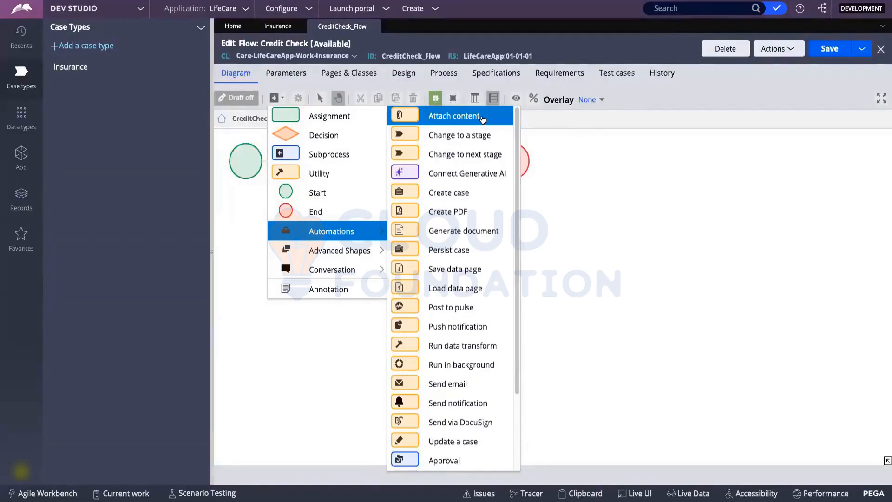
Add an Attach content shape to the Credit Check flow, position it, and open its properties.
left_click(483, 120)
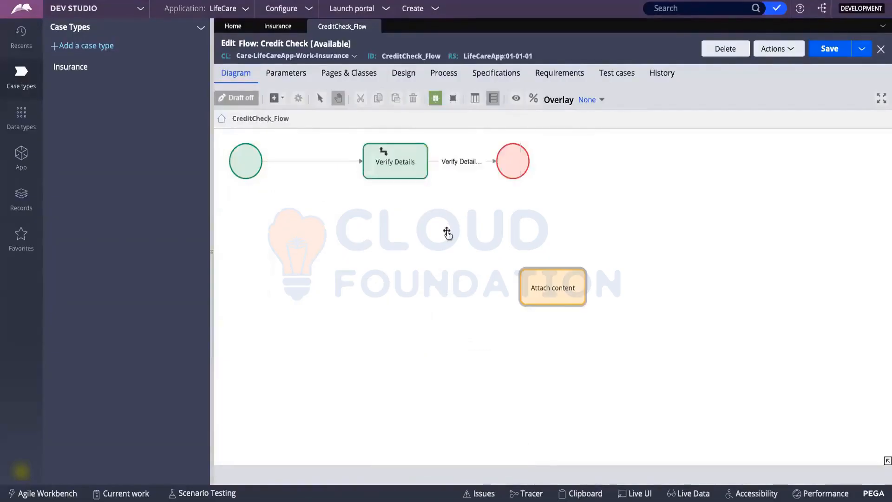
left_click(552, 299)
left_click_drag(555, 290, 516, 264)
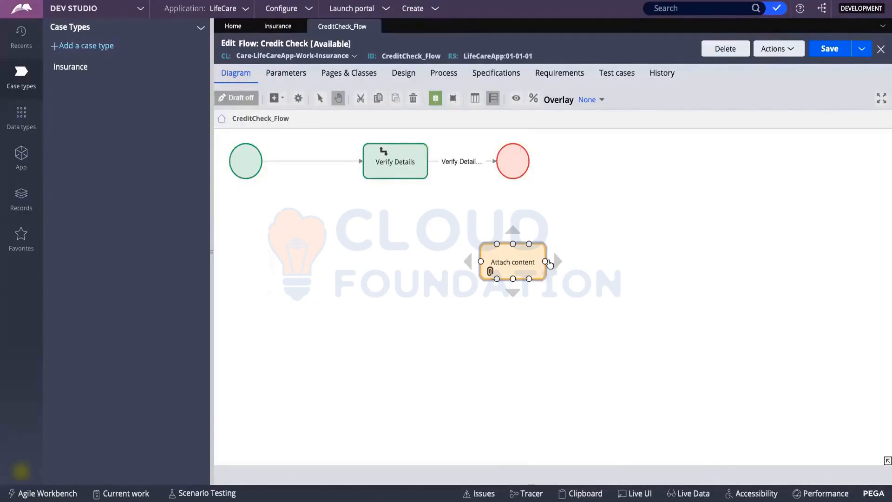
double_click(529, 263)
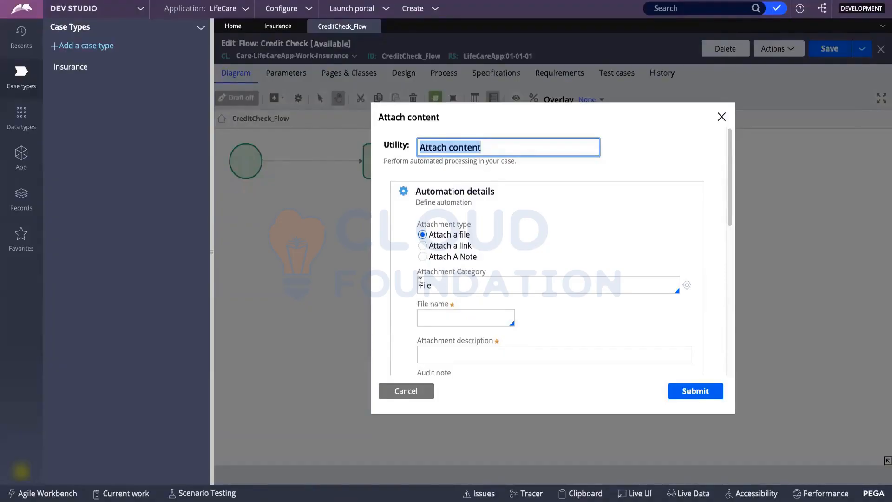
Try the link, note and file attachment types and their fields, then close without saving.
left_click(442, 284)
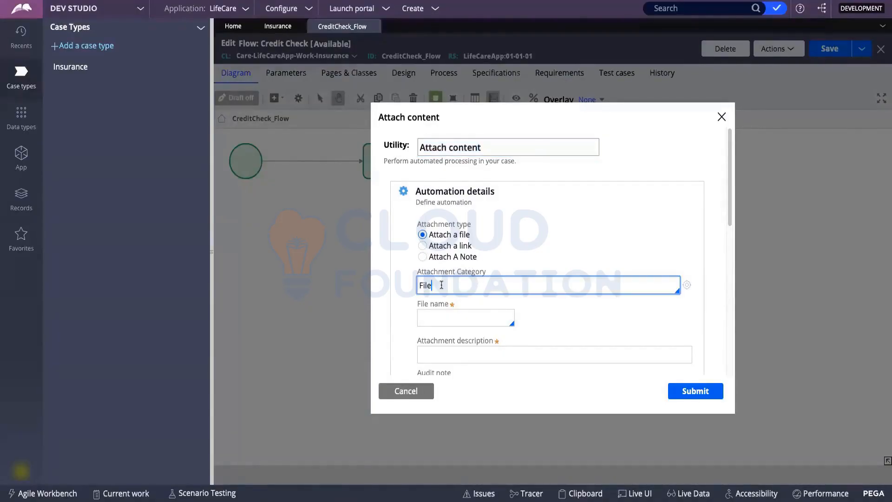
left_click(423, 247)
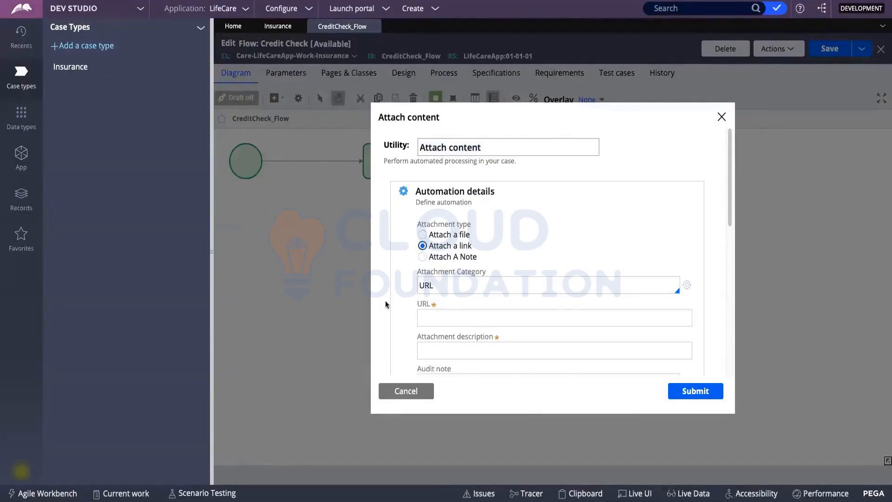
left_click(422, 258)
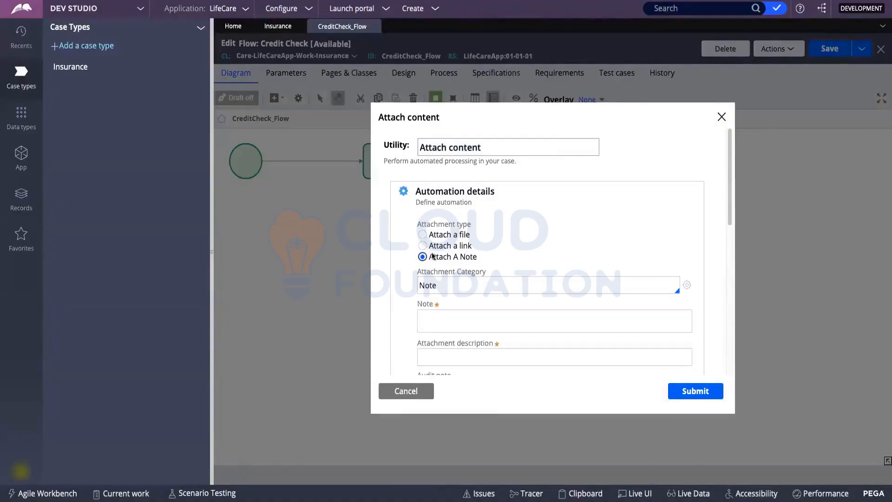
left_click(424, 235)
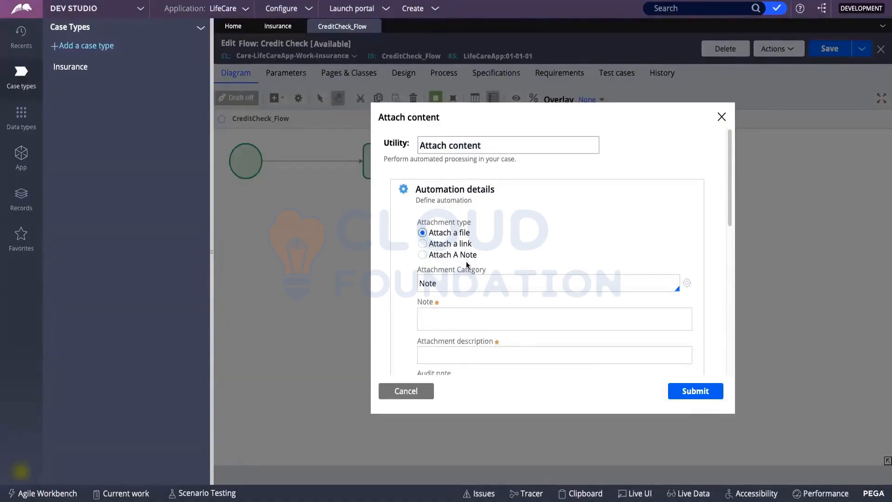
scroll(464, 269, "down", 2)
left_click(428, 204)
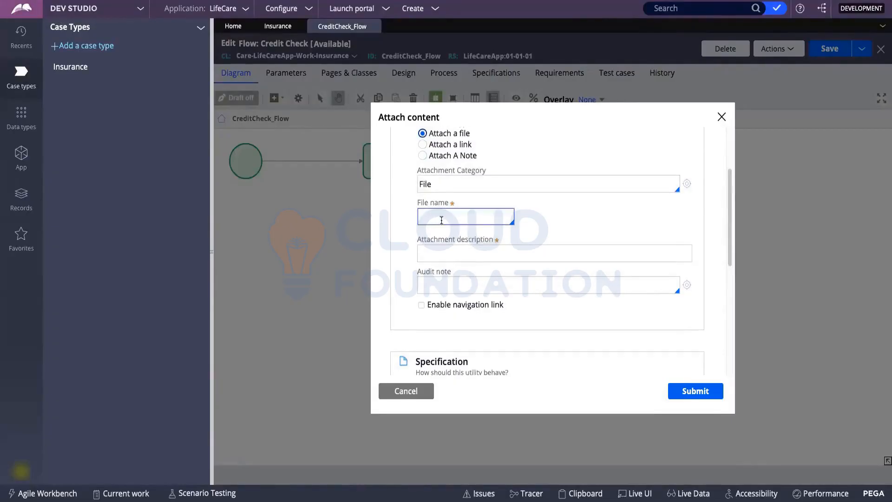
scroll(441, 220, "down", 3)
scroll(427, 225, "up", 5)
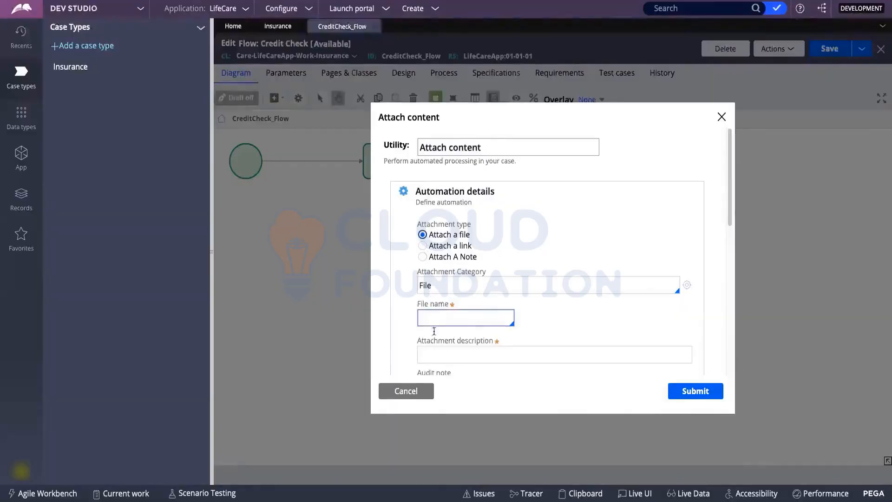
scroll(434, 331, "down", 1)
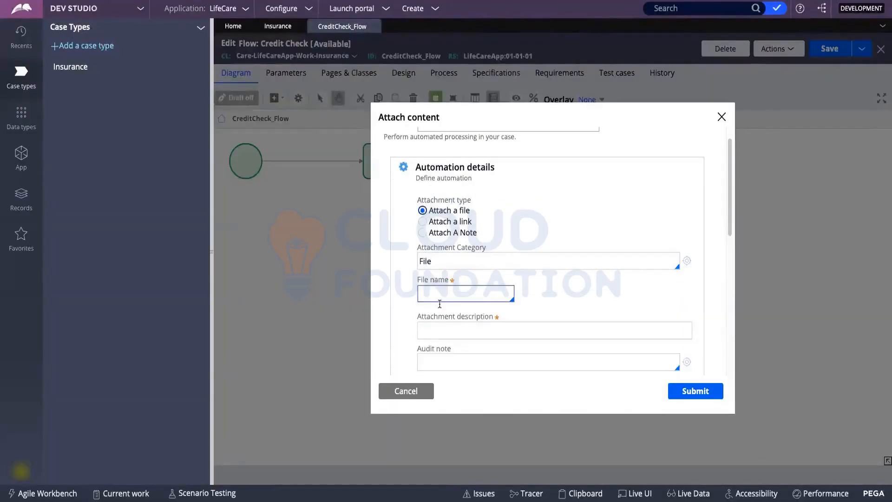
left_click(460, 329)
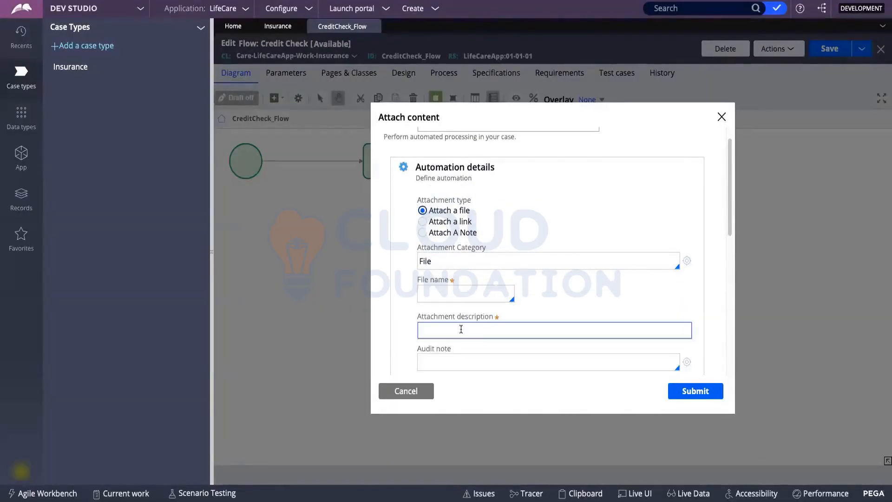
scroll(464, 325, "down", 1)
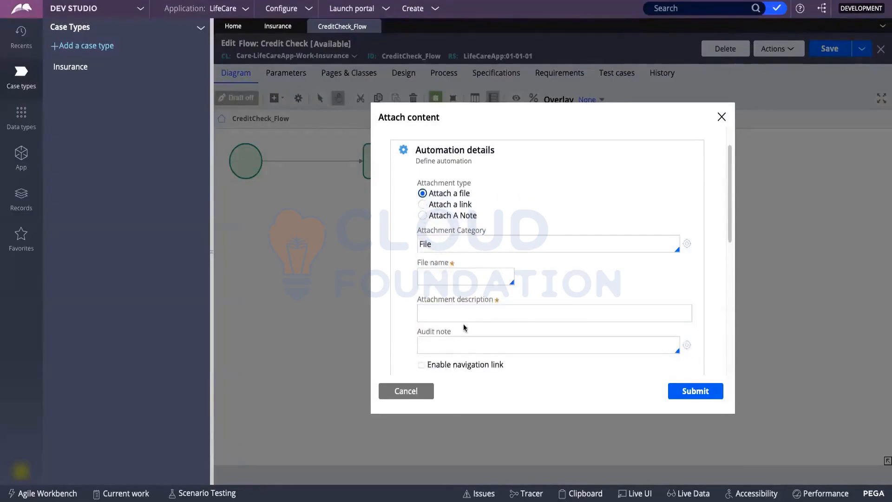
left_click(722, 119)
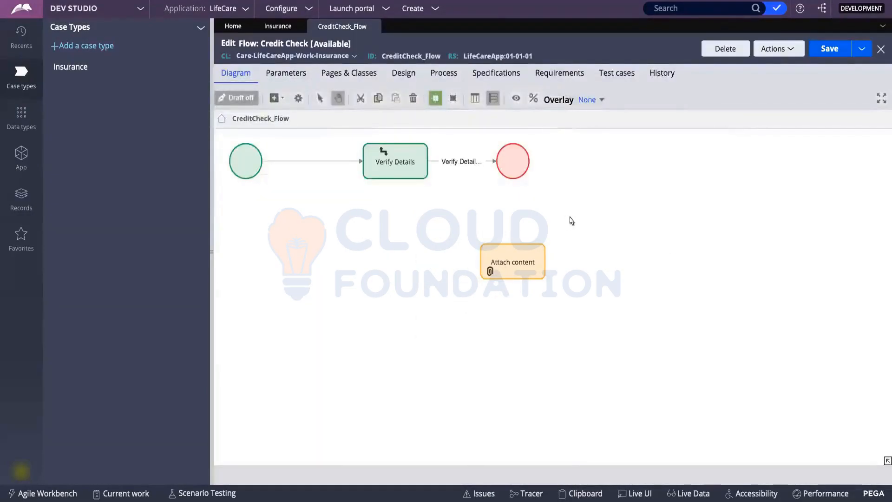
Add a Create case shape to the Credit Check flow and delete the Attach content shape.
right_click(564, 219)
mouse_move(597, 228)
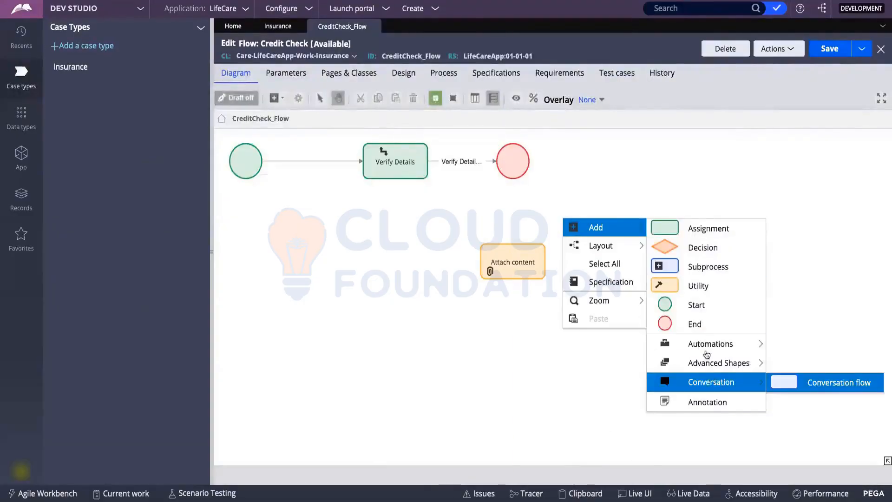
mouse_move(706, 346)
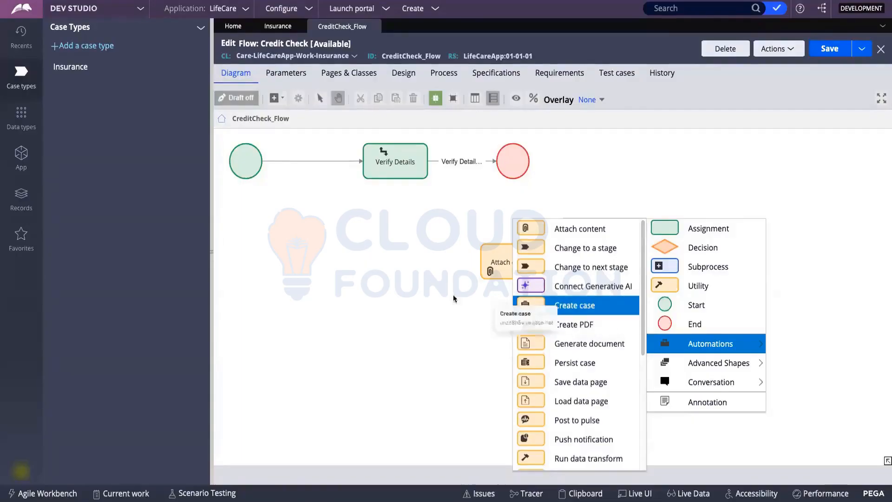
left_click(559, 310)
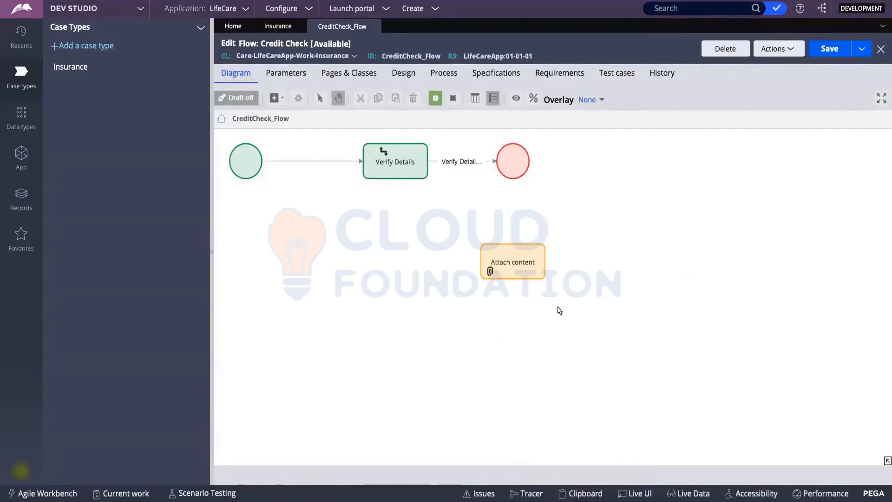
left_click(523, 271)
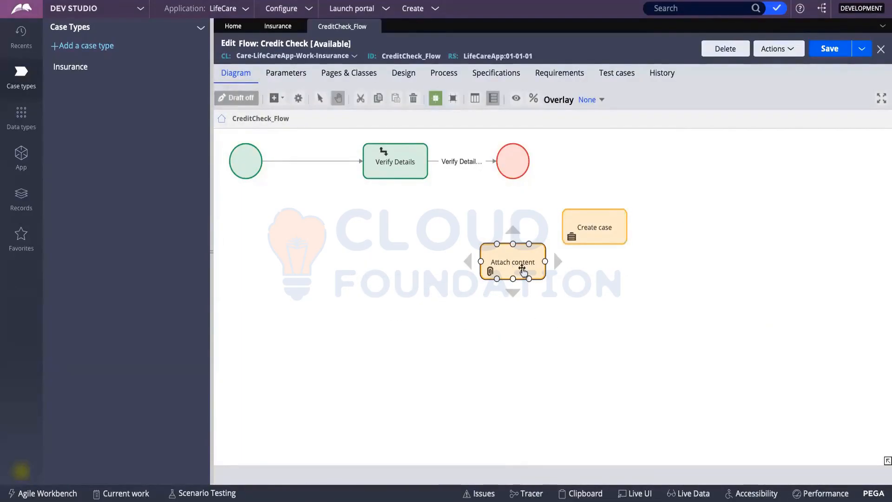
key("Delete")
left_click(591, 226)
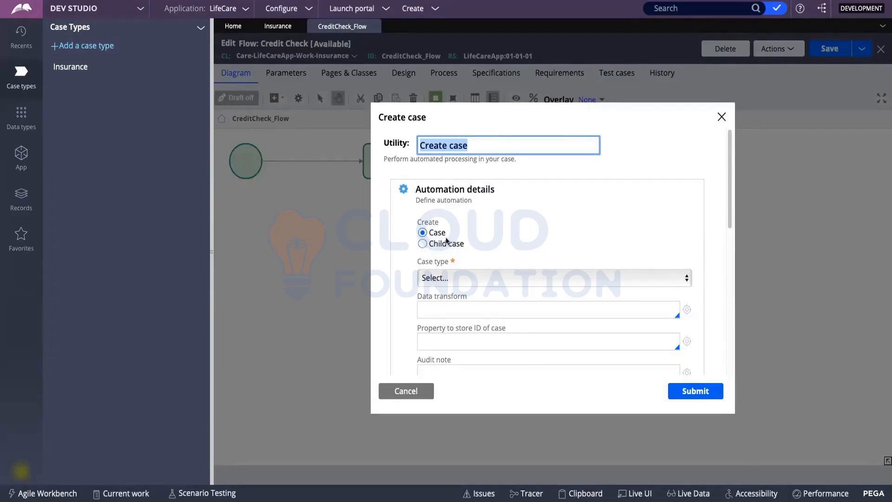
Browse the Case type list, switch to Child case, check its types, then cancel the Create case settings.
left_click(429, 278)
left_click(430, 278)
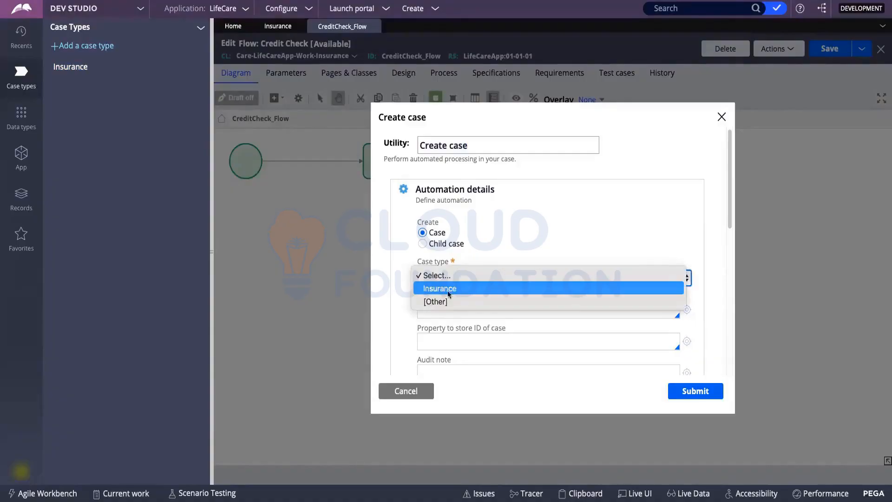
left_click(554, 236)
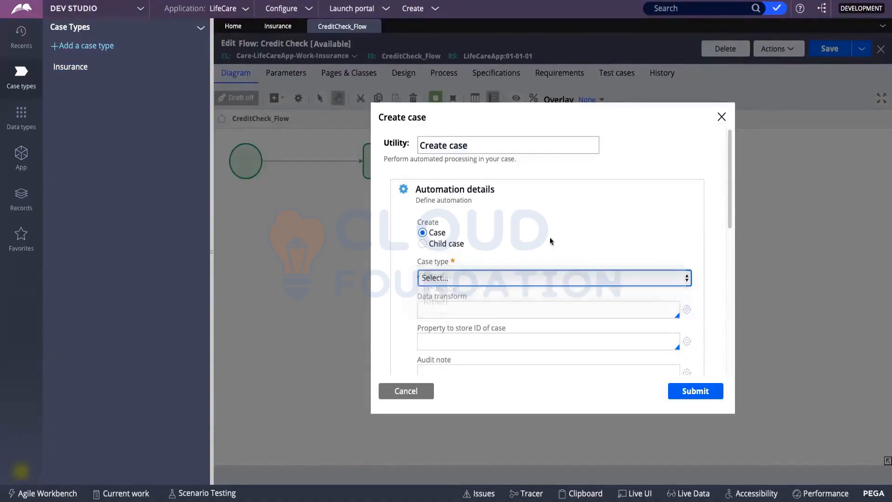
left_click(423, 244)
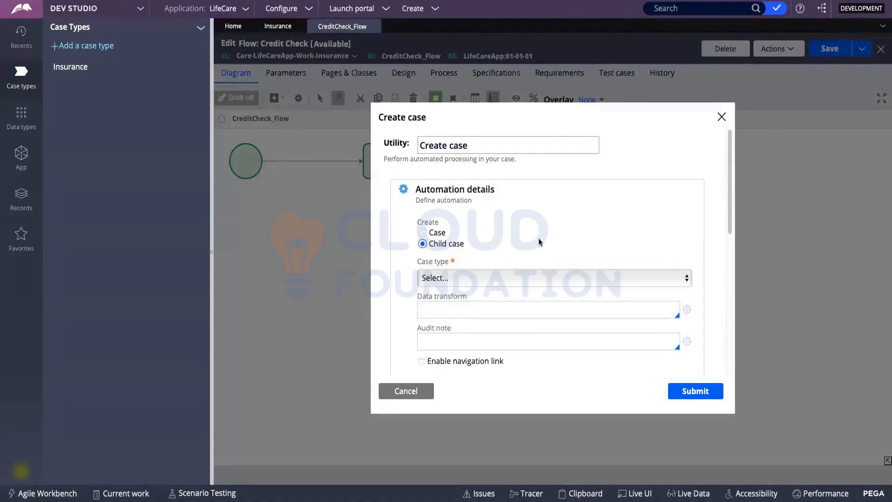
left_click(447, 278)
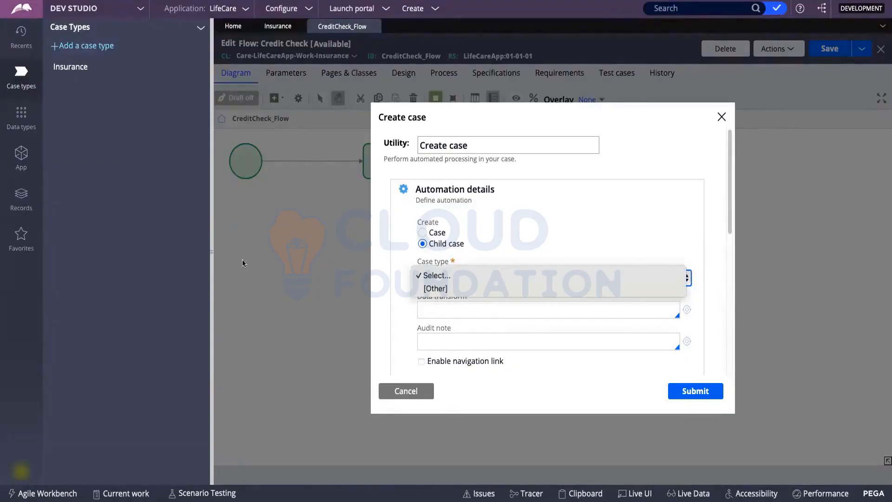
left_click(404, 395)
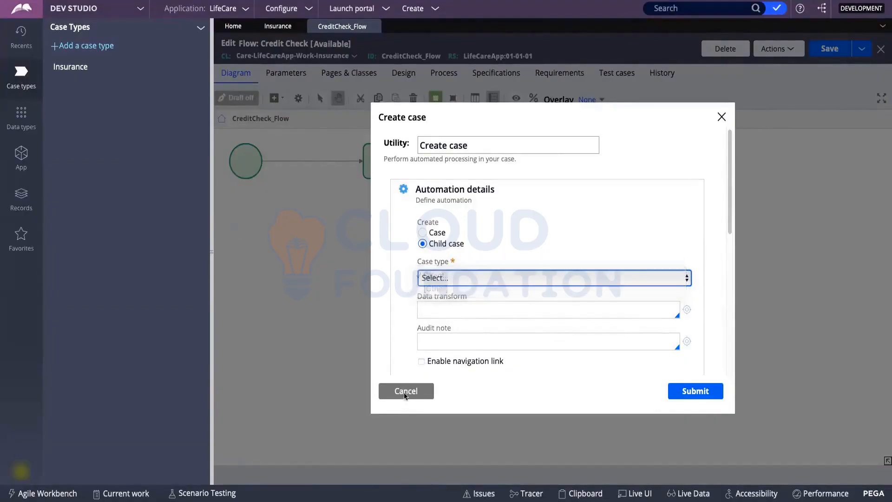
left_click(406, 393)
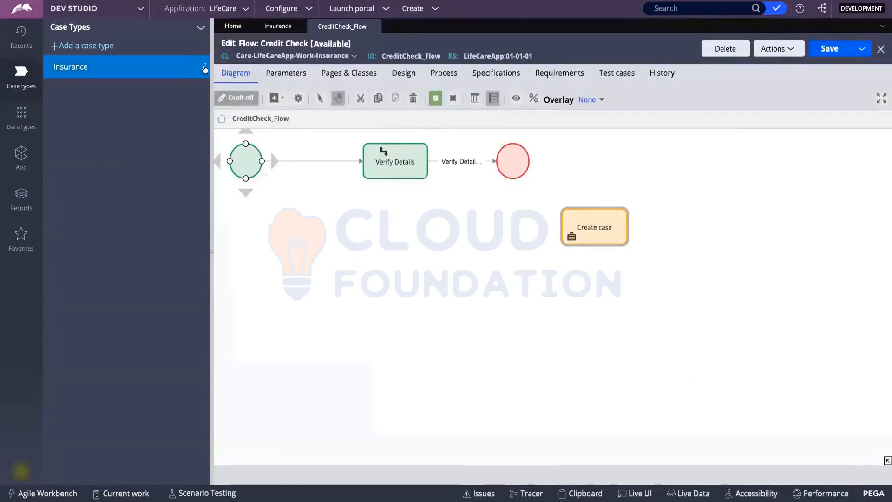
Add a child case type named Claims under Insurance, review its Advanced Settings, and submit it.
left_click(205, 68)
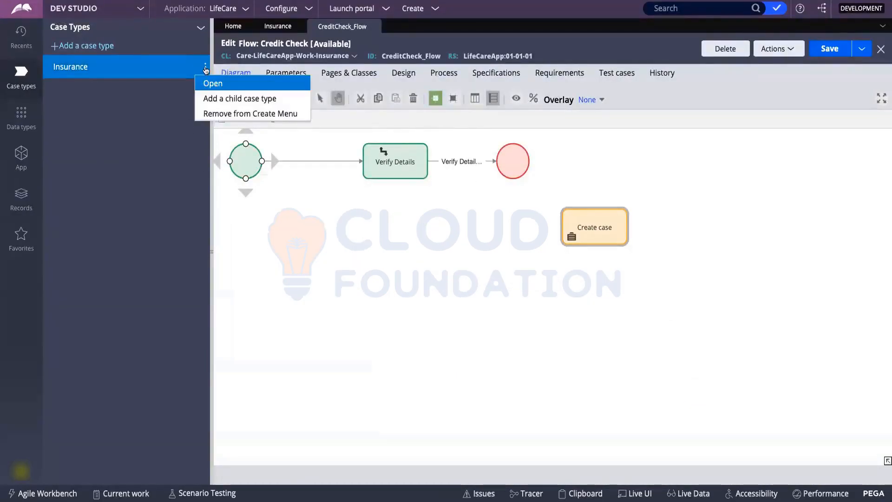
left_click(209, 98)
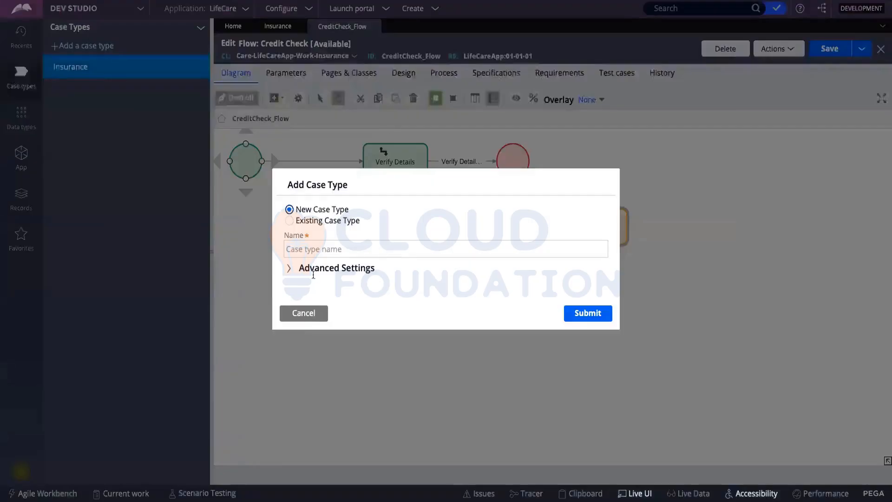
left_click(317, 246)
type("Claims")
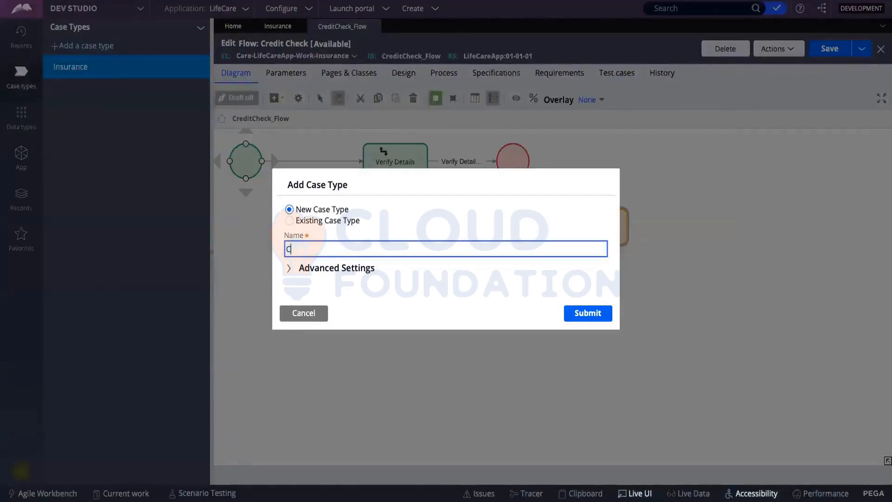
left_click(305, 267)
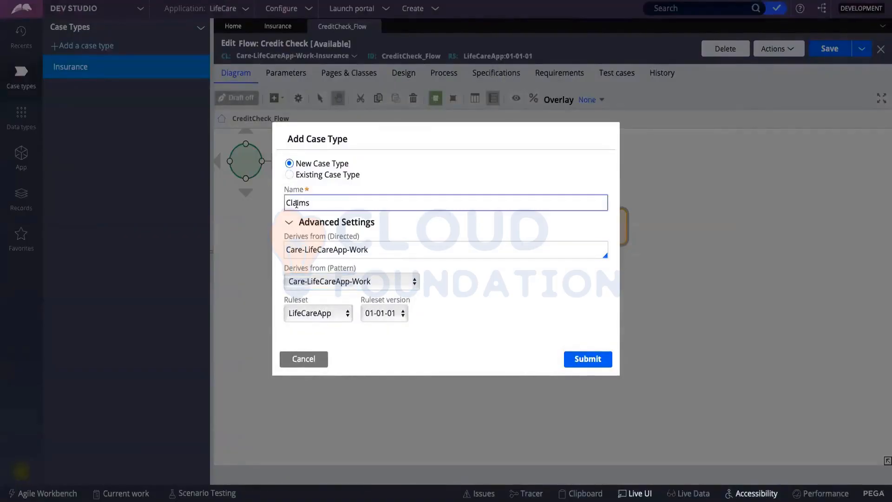
left_click(348, 269)
left_click(292, 250)
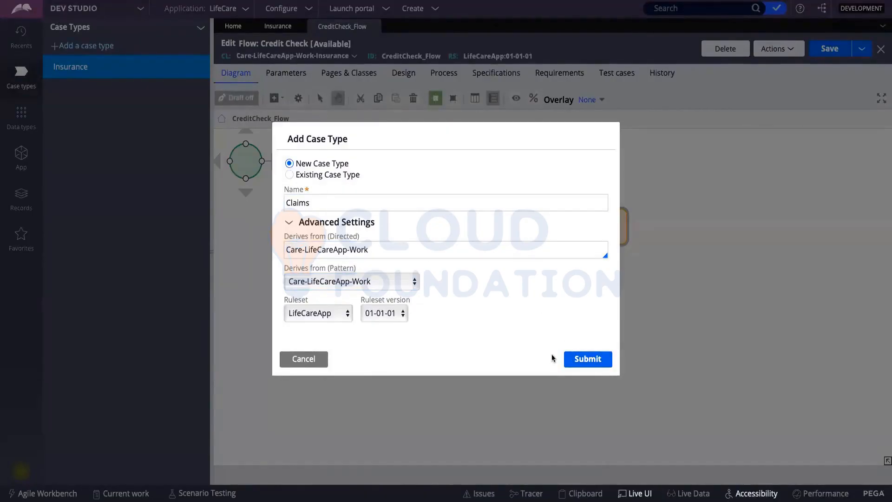
left_click(588, 360)
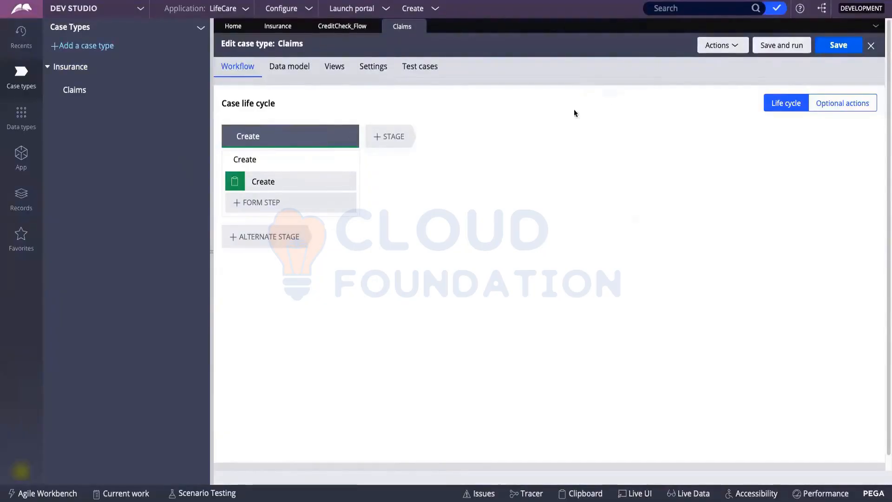
Save the Claims case type, then collapse and re-expand Insurance to confirm Claims is listed.
left_click(846, 49)
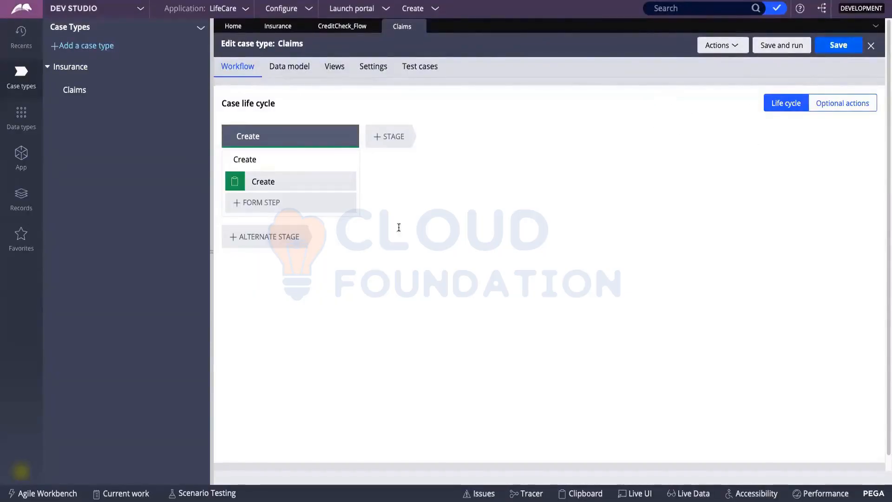
left_click(48, 68)
left_click(47, 68)
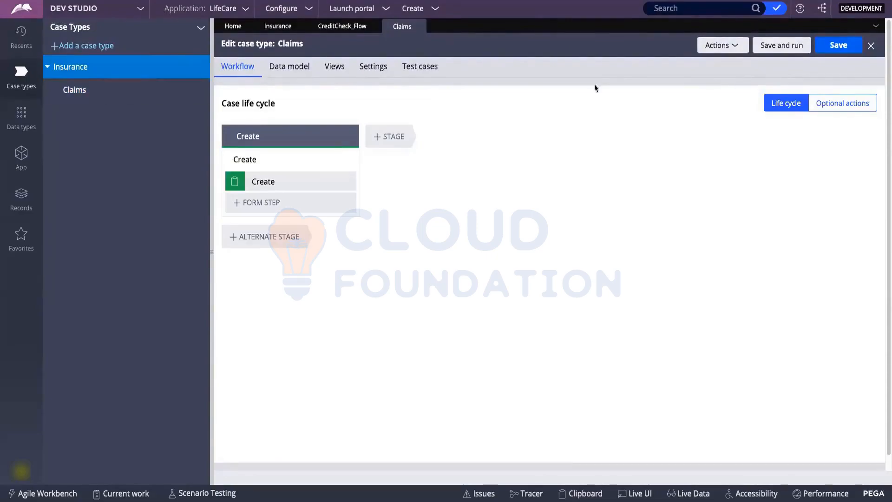
Close the Claims editor and connect Verify Details through Create case into End.
left_click(870, 47)
left_click(593, 227)
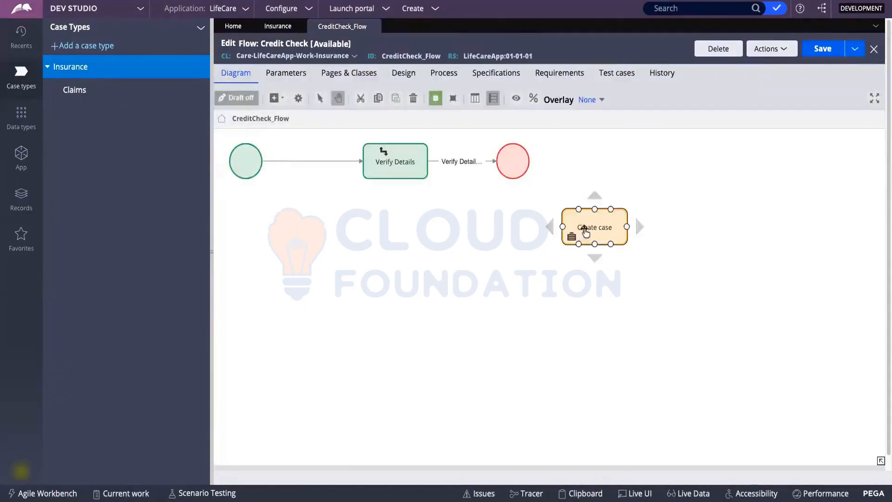
left_click_drag(594, 228, 458, 223)
left_click(510, 175)
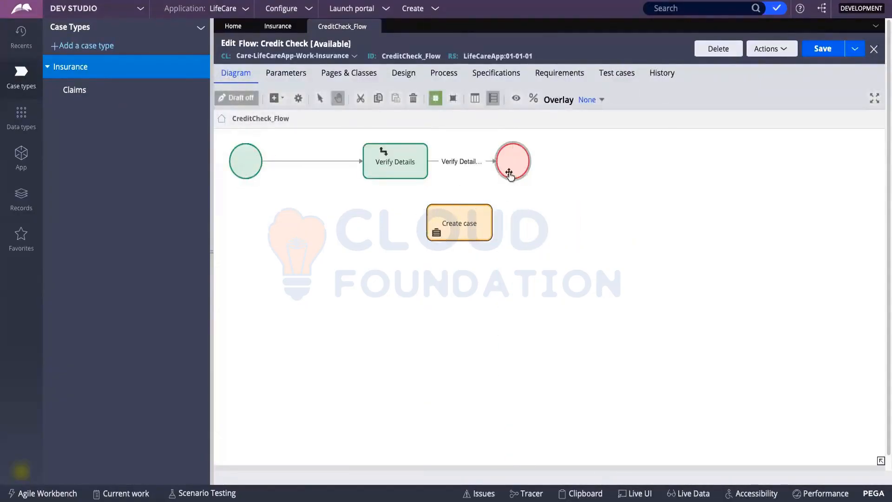
left_click(479, 162)
left_click_drag(496, 162, 463, 222)
left_click(479, 223)
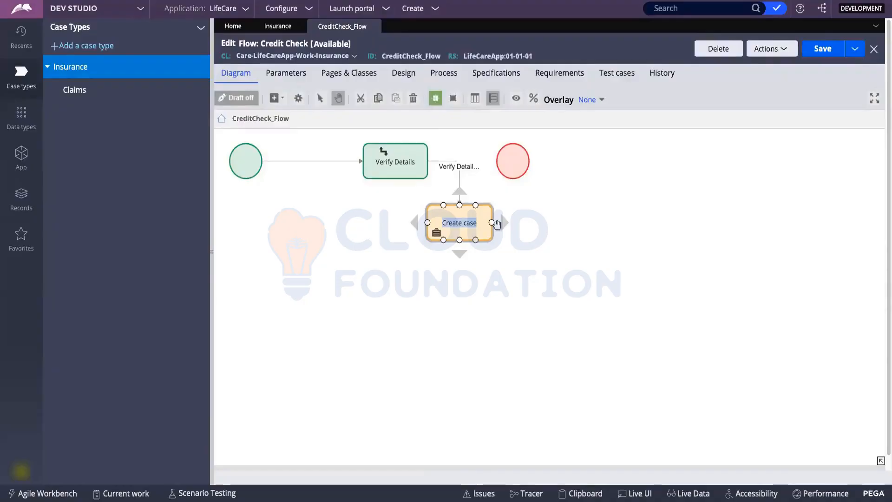
mouse_move(493, 222)
left_mouse_down()
mouse_move(513, 170)
mouse_move(604, 165)
left_mouse_up()
left_click(478, 207)
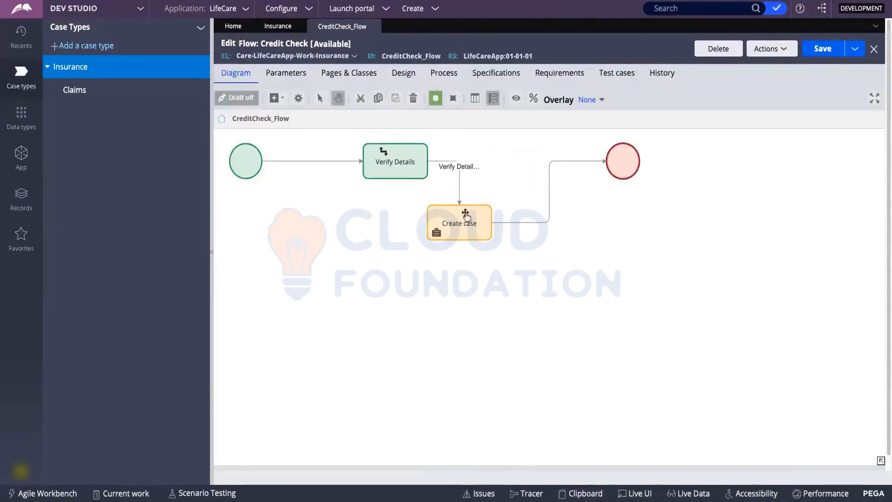
left_click_drag(465, 225, 529, 160)
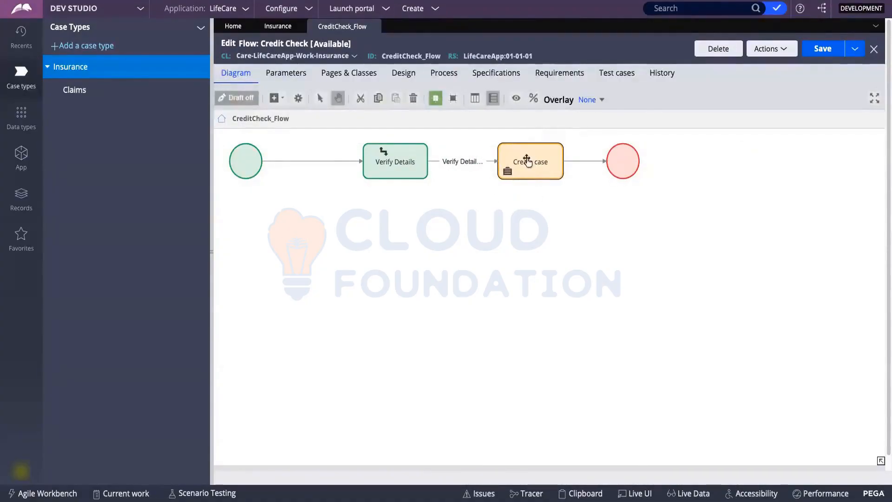
Try Child case in the Create case settings, close them, and refresh the CreditCheck_Flow rule.
double_click(502, 166)
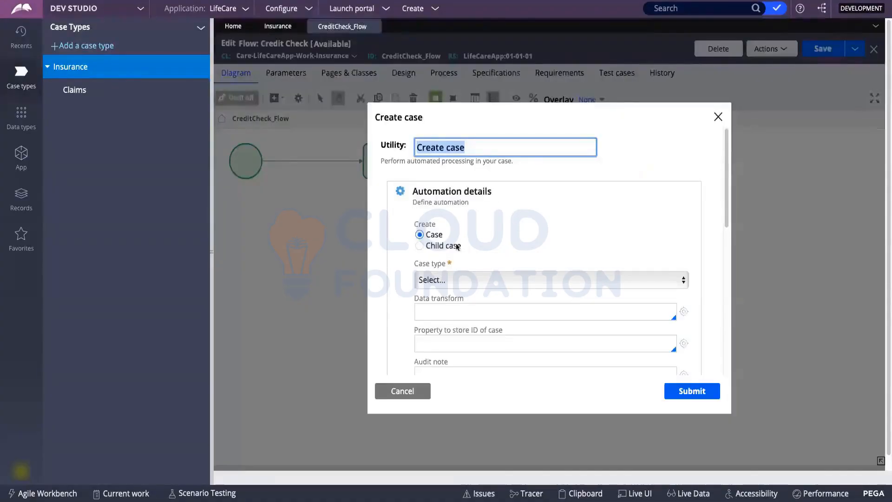
left_click(420, 246)
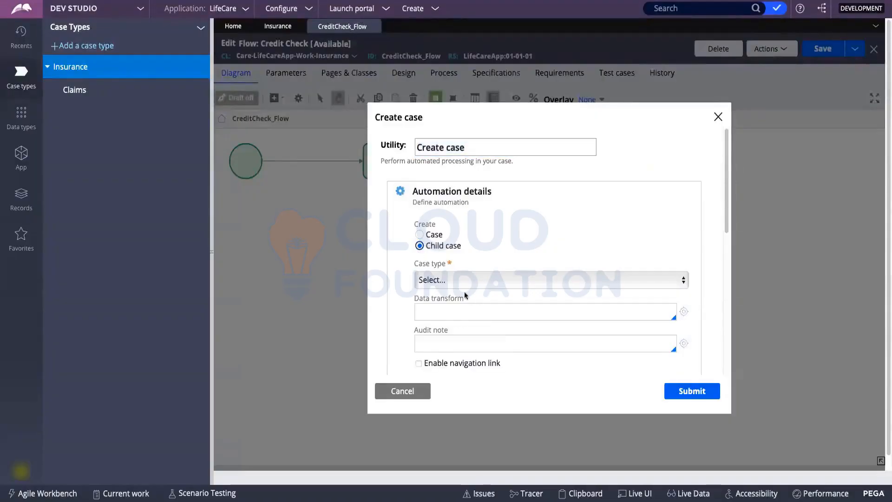
left_click(454, 283)
left_click(533, 228)
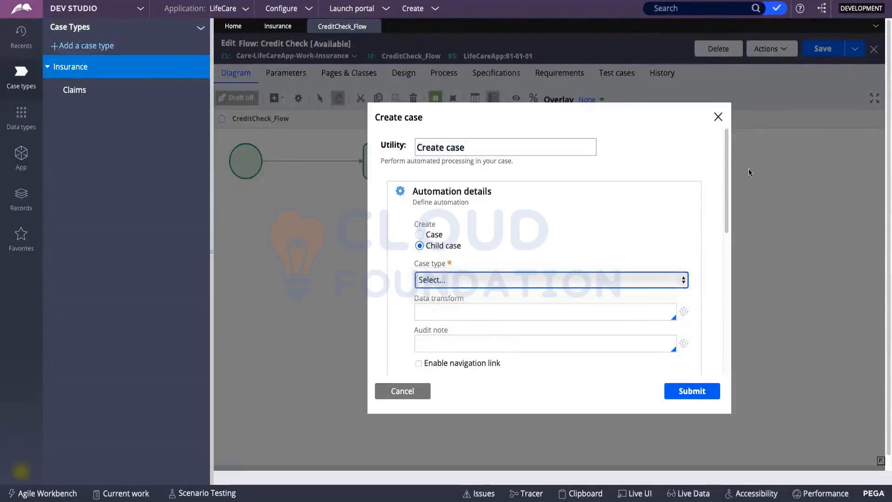
left_click(718, 117)
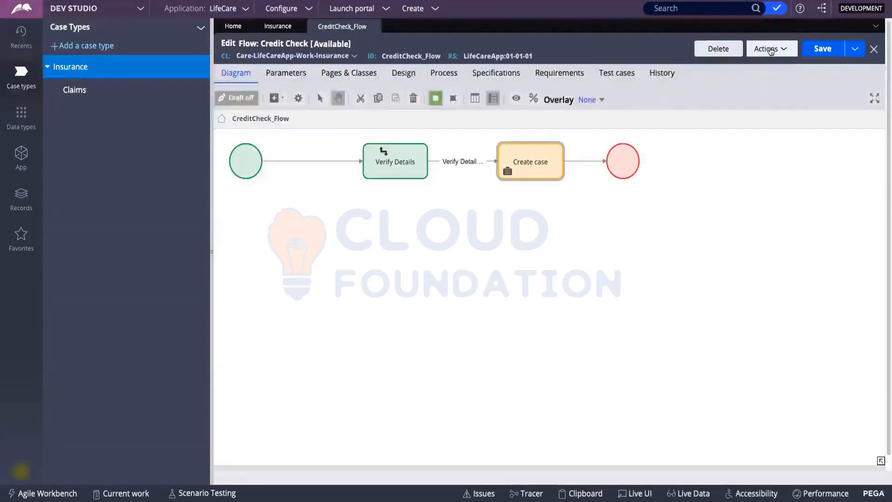
left_click(770, 50)
left_click(737, 81)
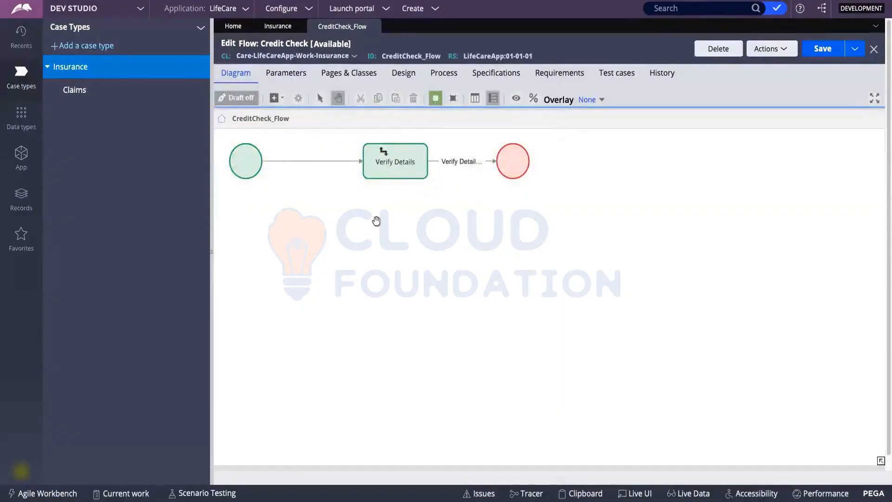
Add another Create case shape set to Child case, check its case types, then close both rule tabs.
right_click(461, 225)
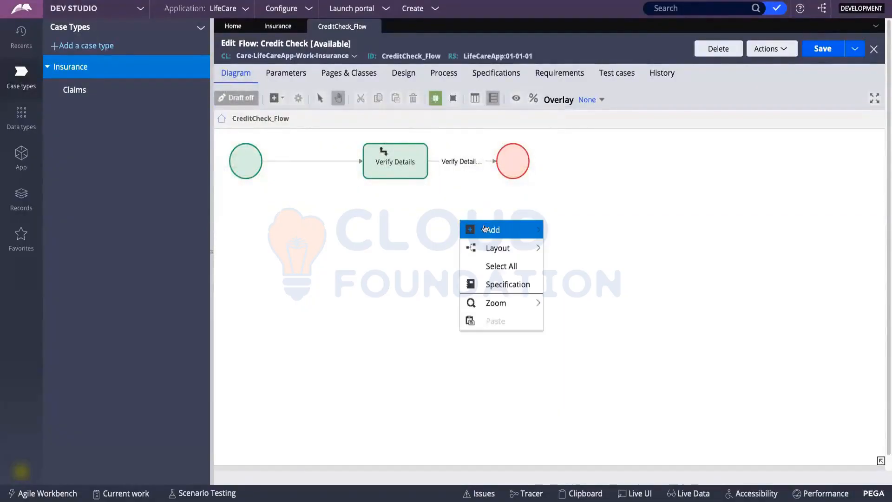
mouse_move(488, 230)
mouse_move(610, 347)
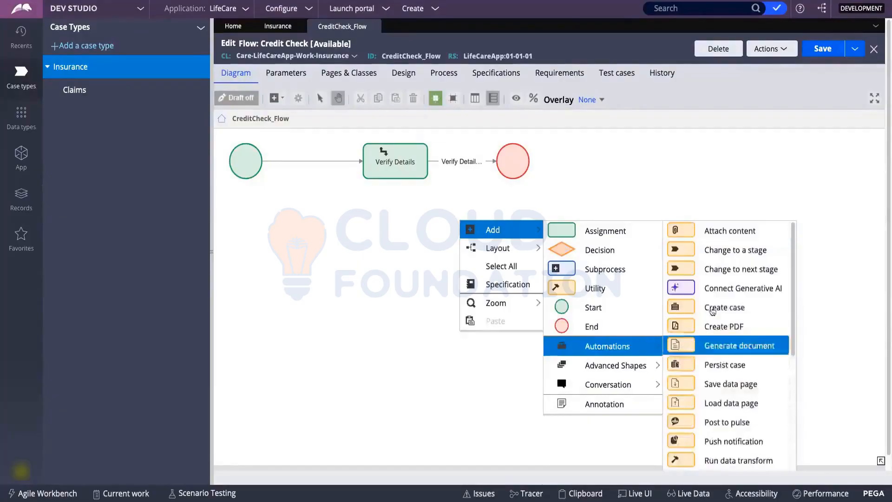
left_click(709, 306)
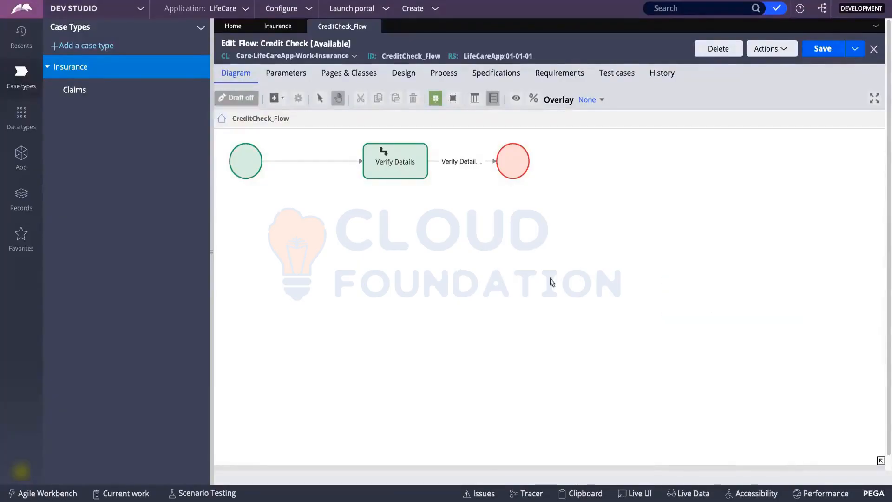
left_click(492, 247)
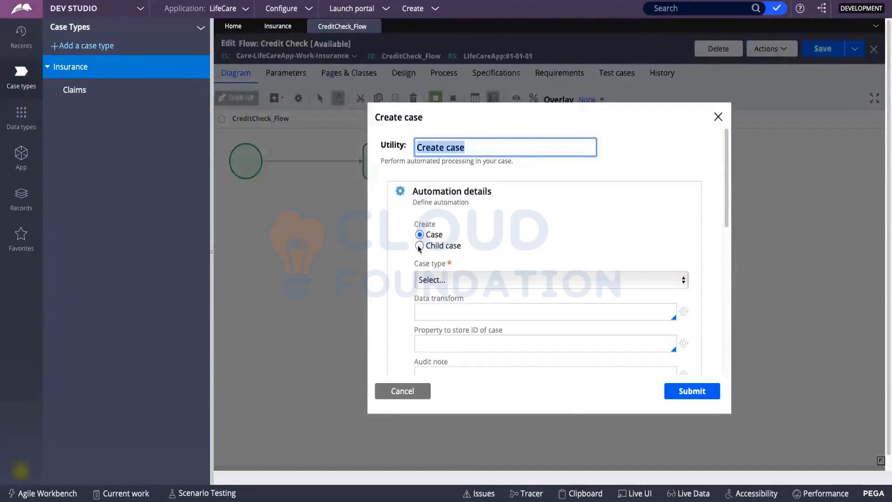
left_click(420, 245)
left_click(445, 280)
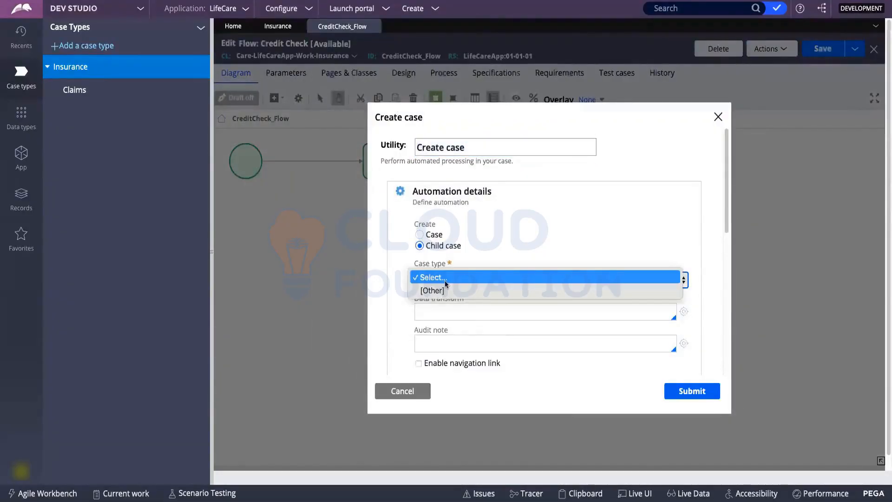
left_click(444, 287)
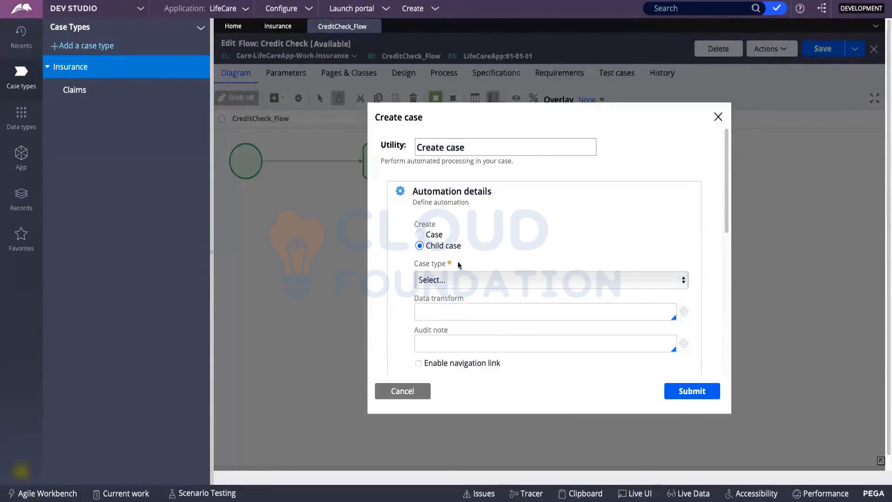
left_click(455, 281)
left_click(716, 120)
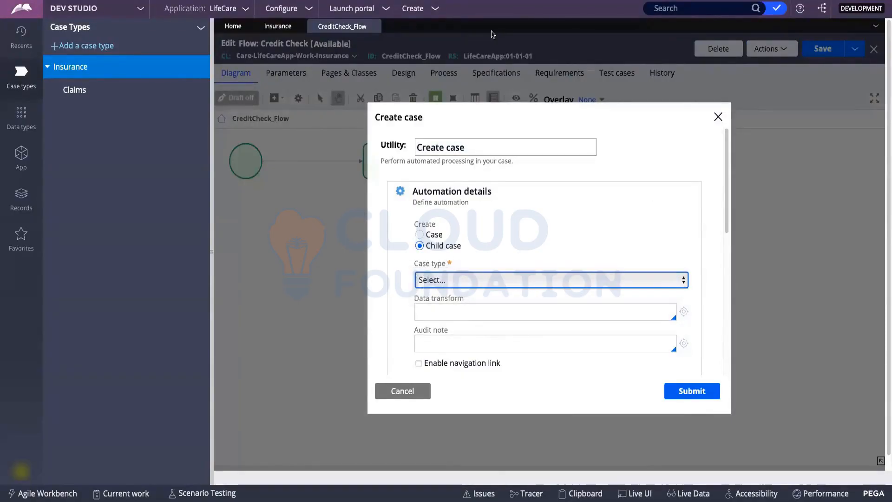
left_click(300, 27)
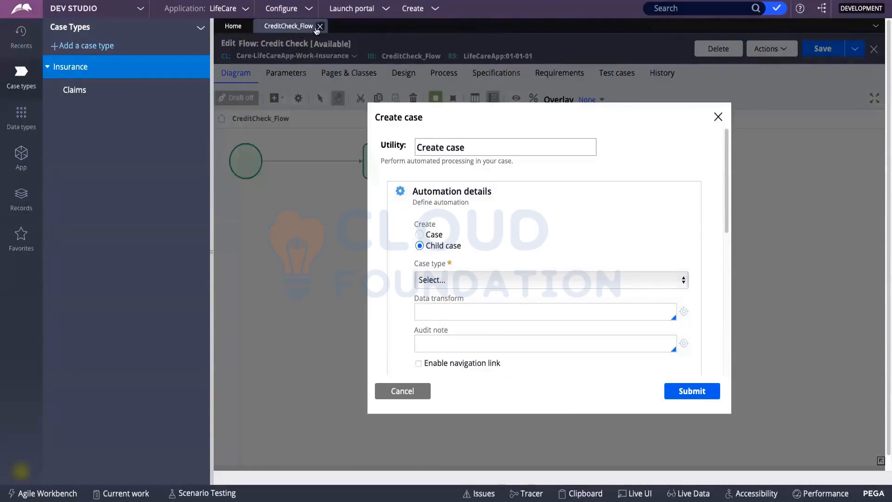
left_click(320, 26)
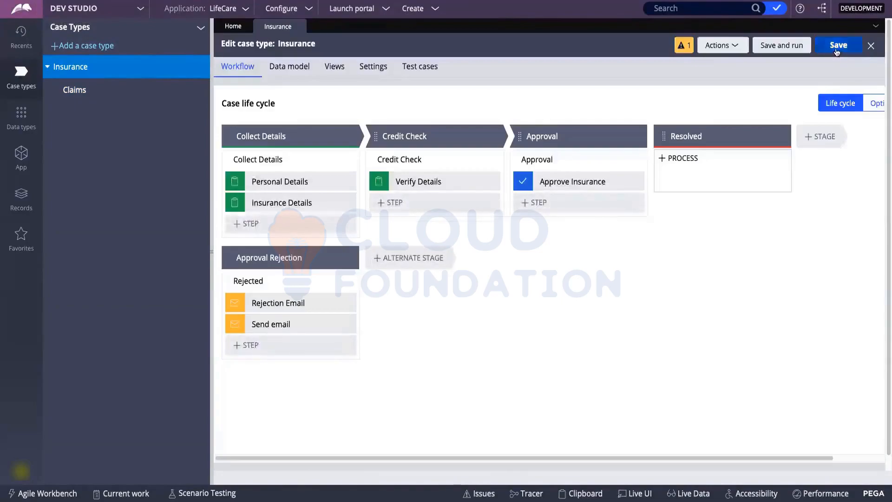
Save Insurance, save and test-run Claims as case C-1, then close the C-1 and Claims tabs.
left_click(836, 47)
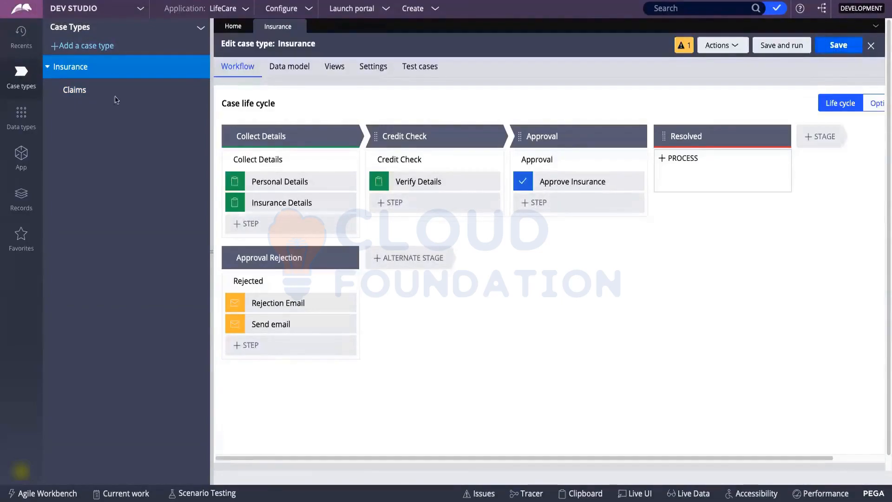
left_click(90, 92)
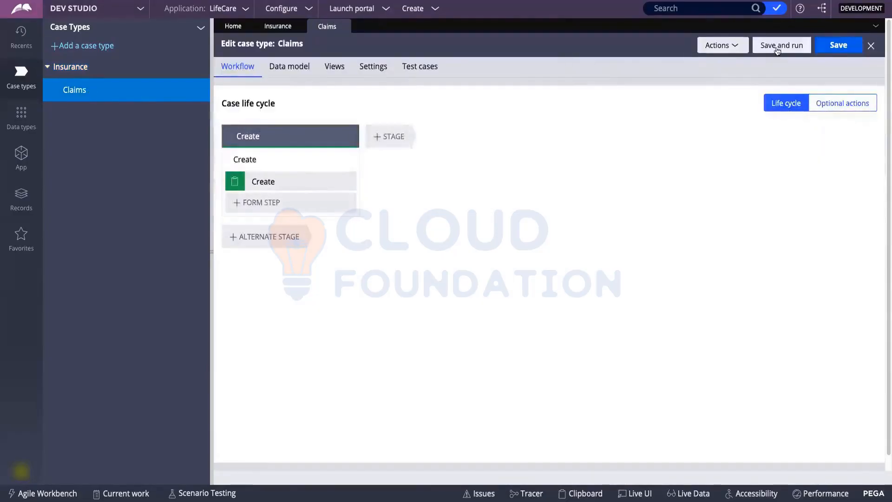
left_click(781, 46)
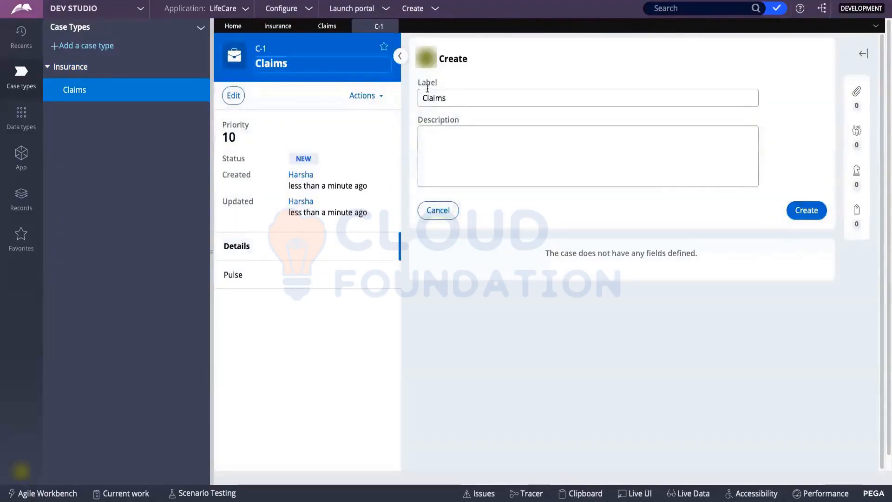
left_click(393, 27)
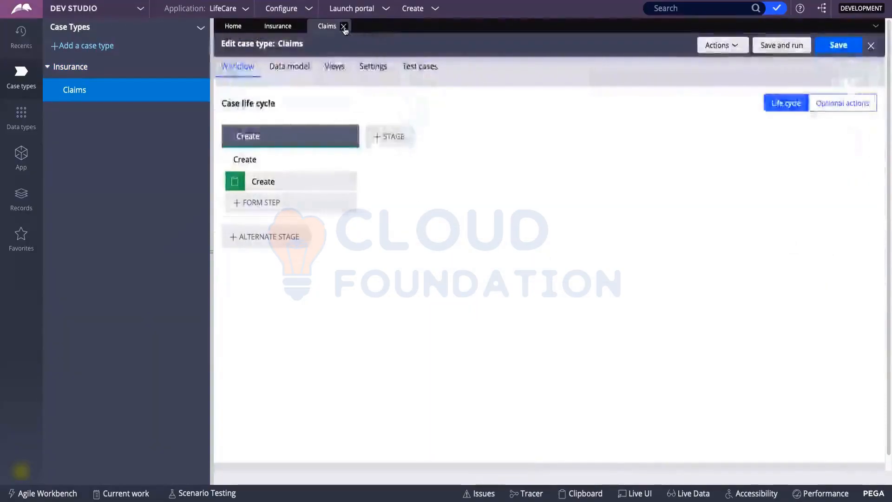
left_click(344, 27)
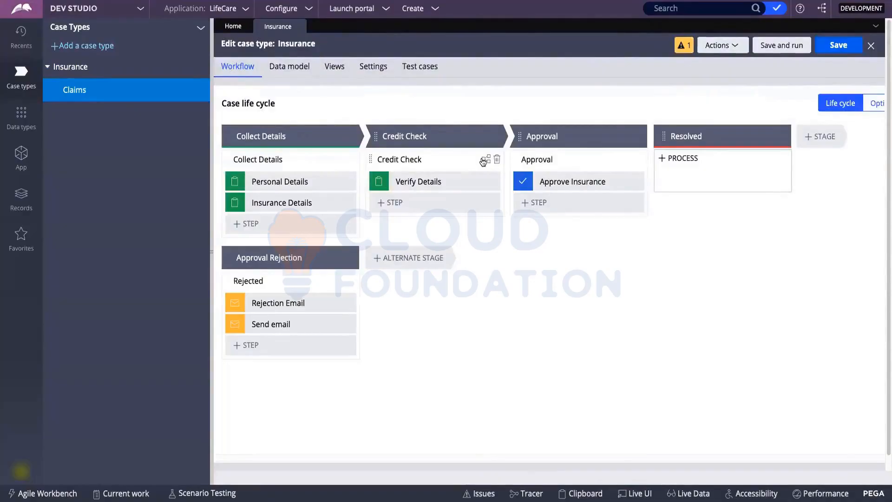
Close and reopen the Insurance case type editor.
left_click(483, 160)
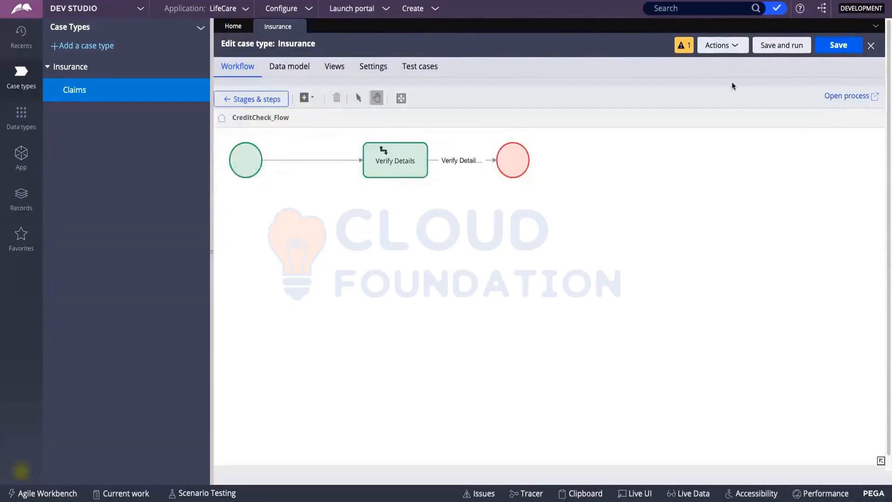
left_click(871, 45)
left_click(91, 68)
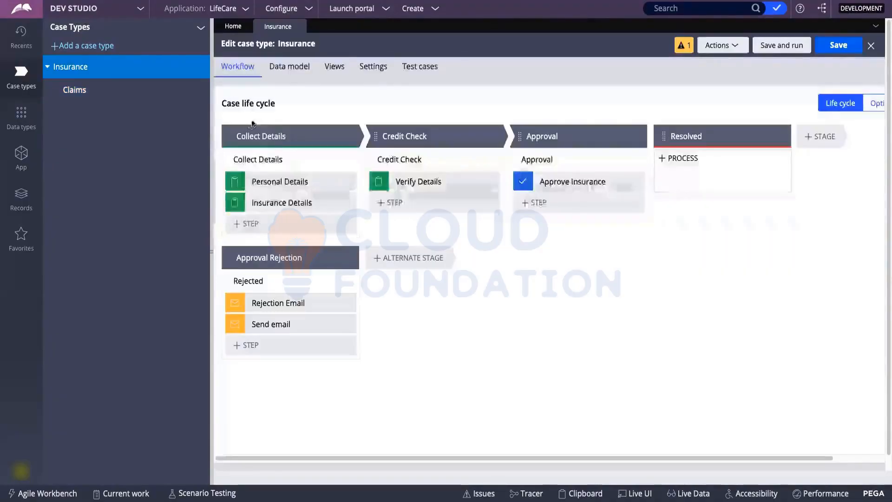
Add a Create case automation step at the end of the Collect Details process.
mouse_move(346, 159)
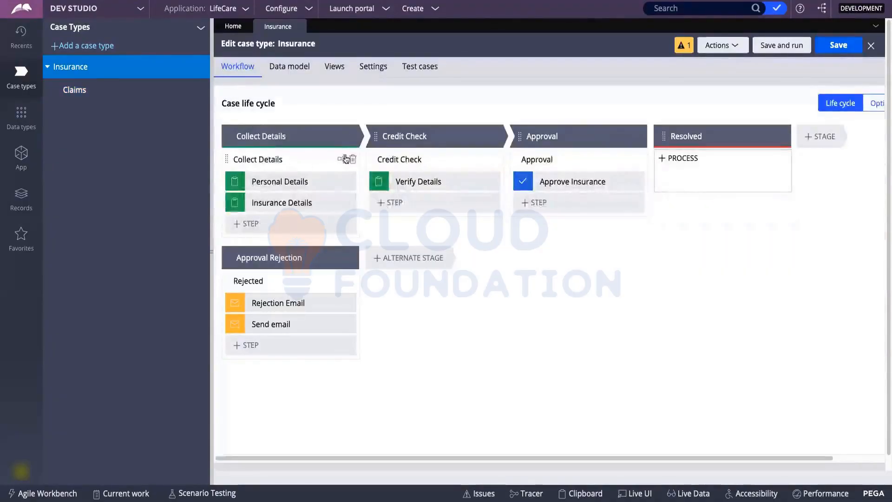
left_click(250, 225)
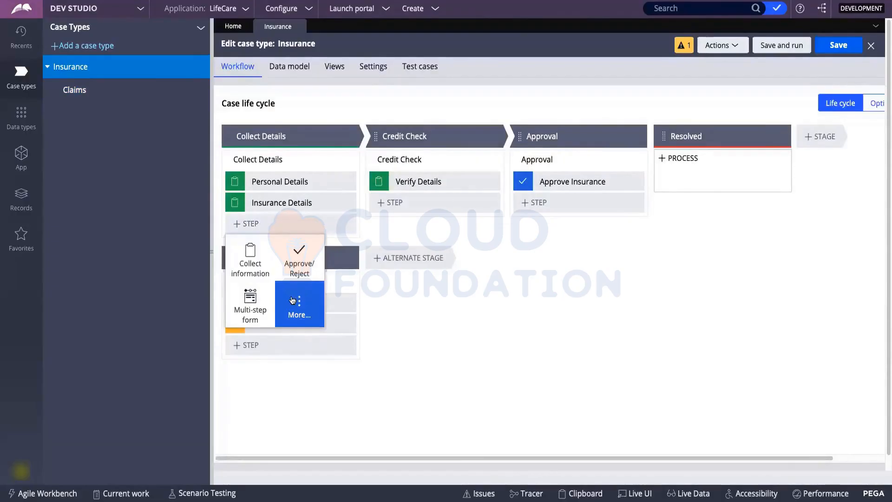
left_click(293, 300)
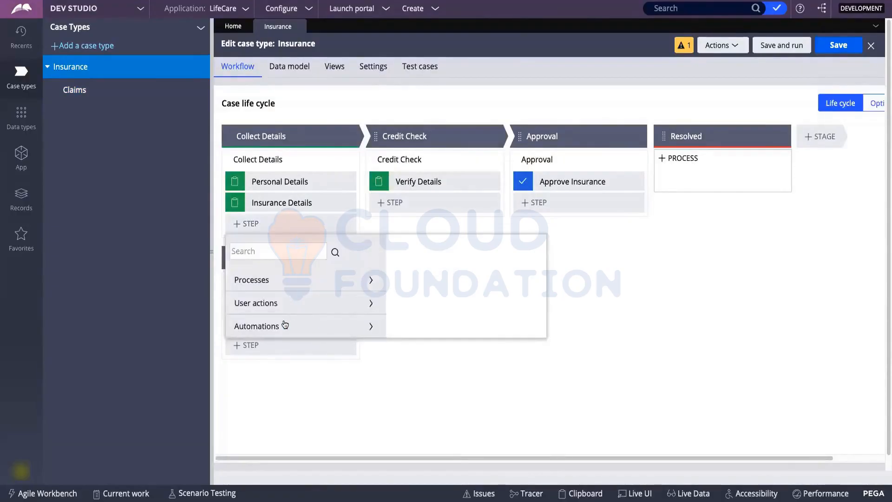
left_click(285, 324)
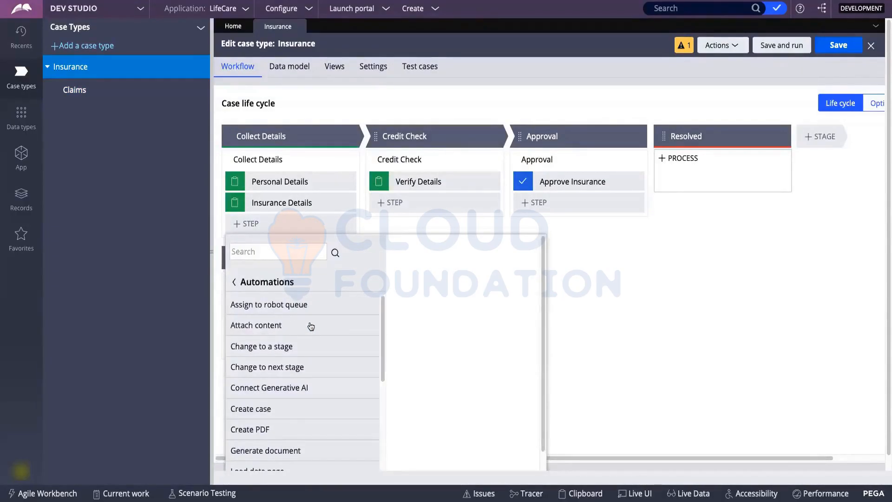
scroll(311, 327, "down", 1)
scroll(310, 353, "up", 1)
scroll(276, 325, "down", 1)
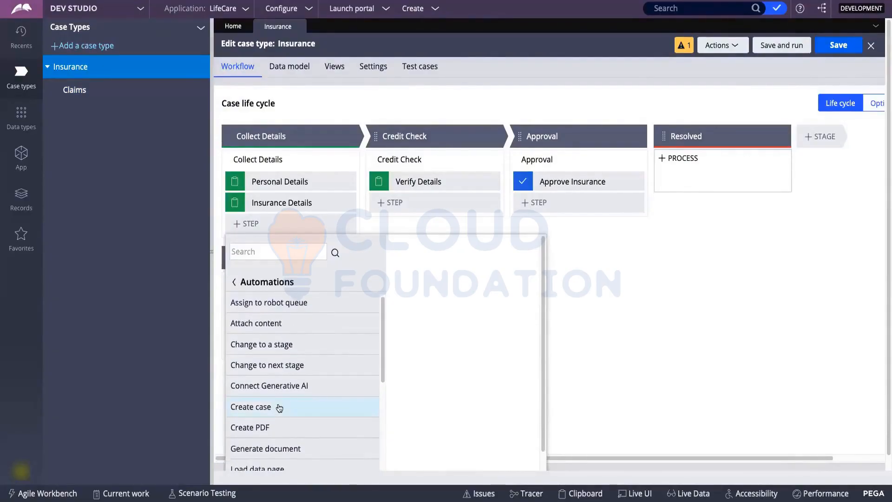
left_click(334, 395)
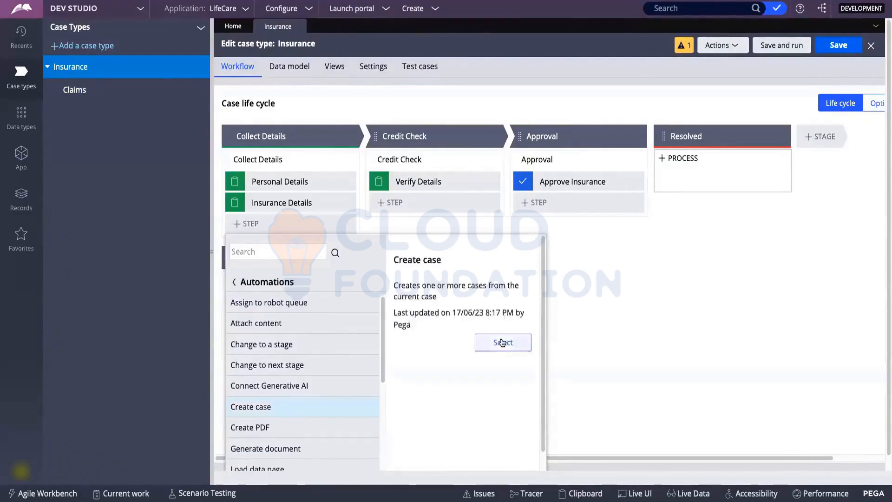
left_click(501, 342)
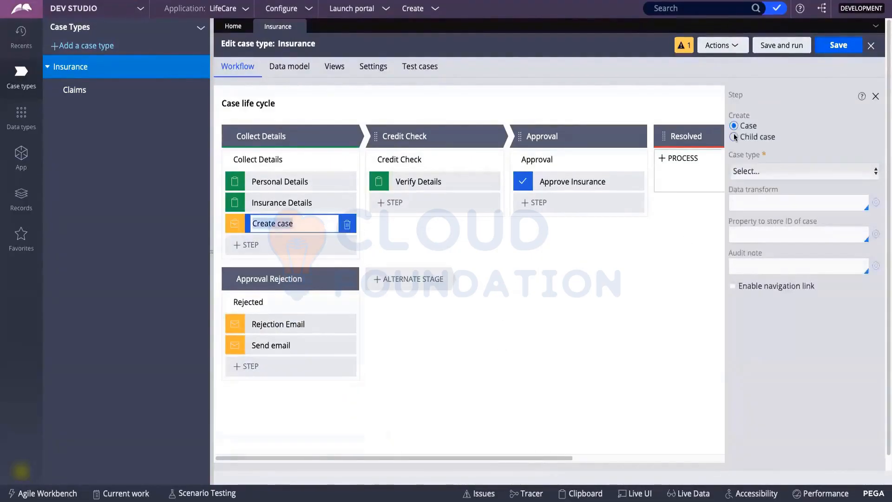
Make the Create case step create a Claims child case, and save Insurance.
left_click(734, 137)
left_click(750, 170)
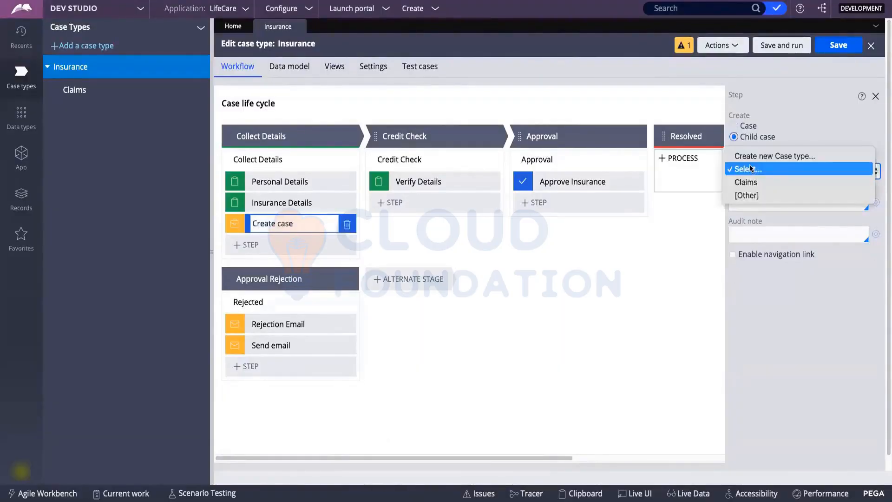
left_click(749, 182)
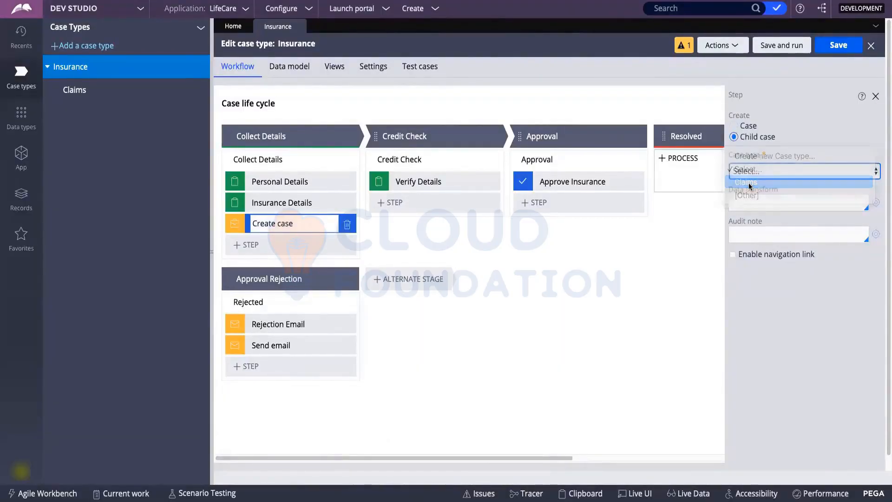
left_click(856, 46)
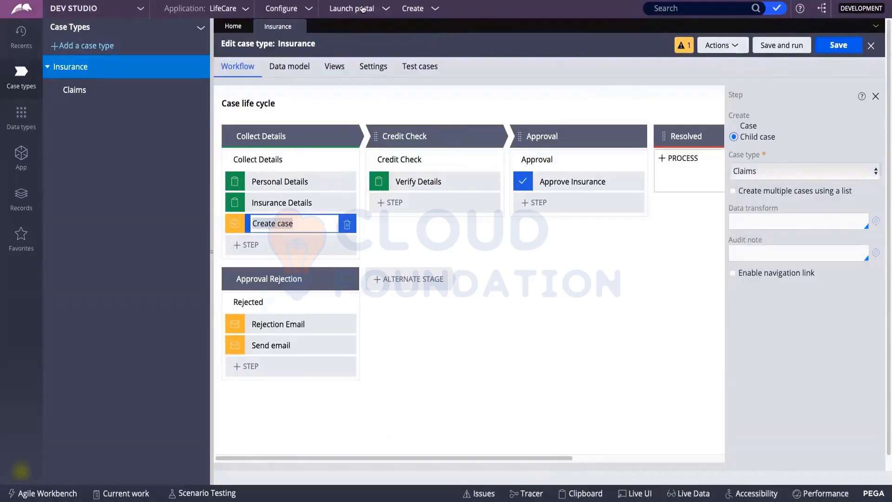
In the User Portal, start a new Insurance case, then close and delete it unsubmitted.
mouse_move(366, 14)
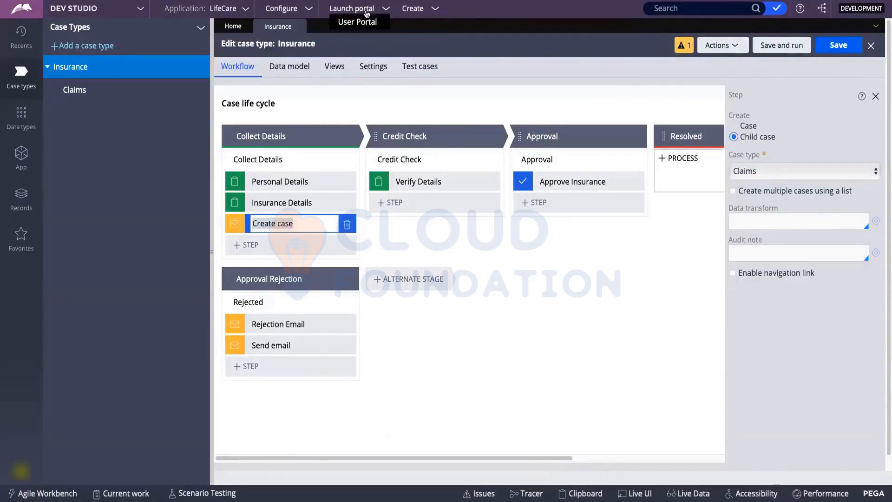
left_click(366, 28)
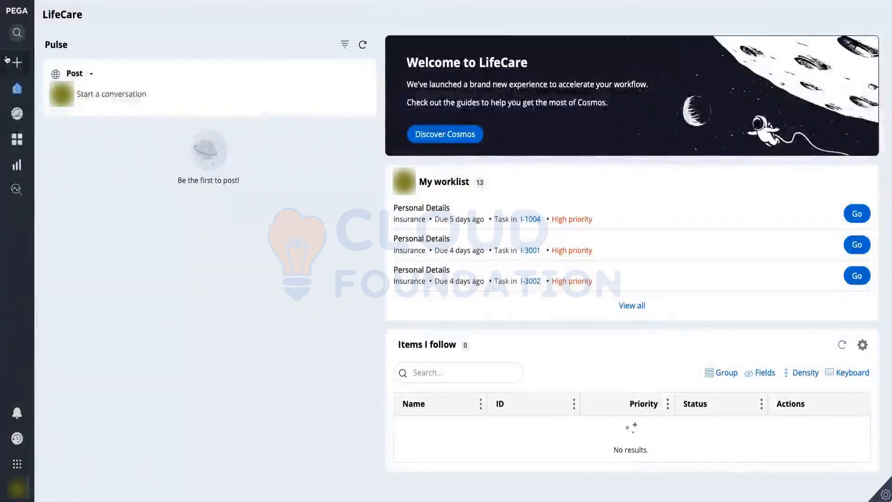
left_click(19, 63)
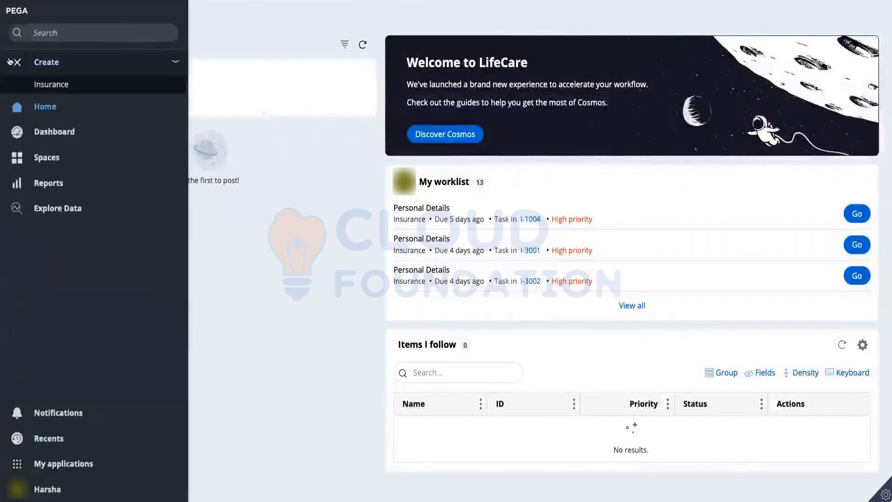
left_click(50, 85)
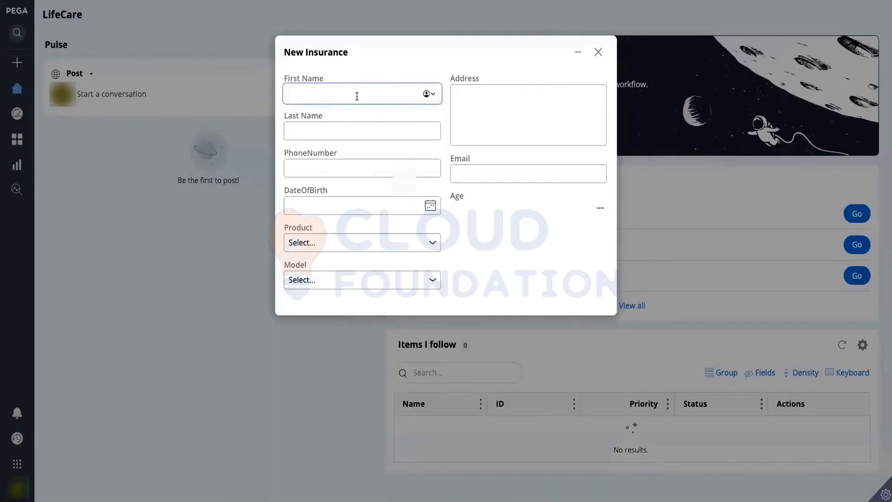
left_click(600, 53)
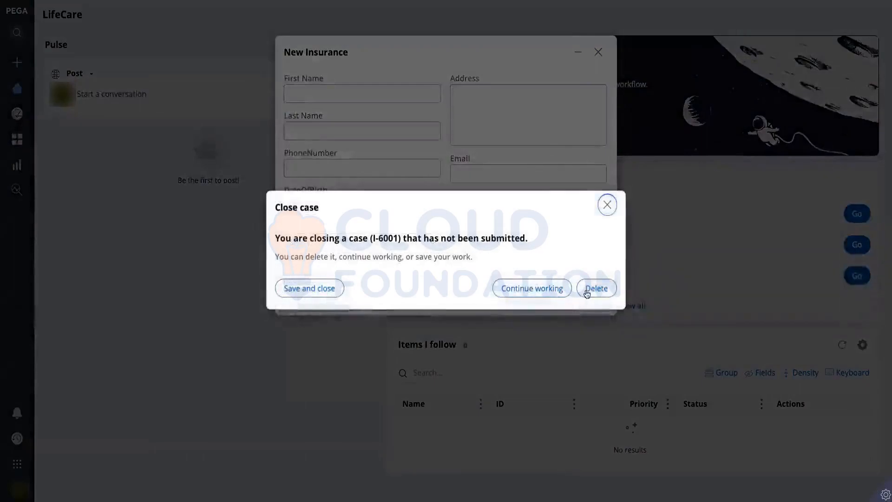
left_click(590, 289)
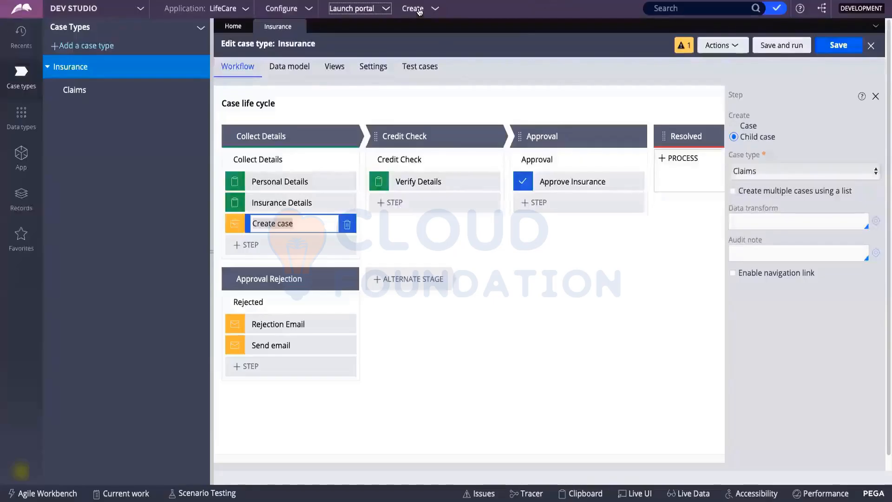
Create Insurance test case I-6002, submit Personal Details, and return to the Insurance editor.
left_click(419, 12)
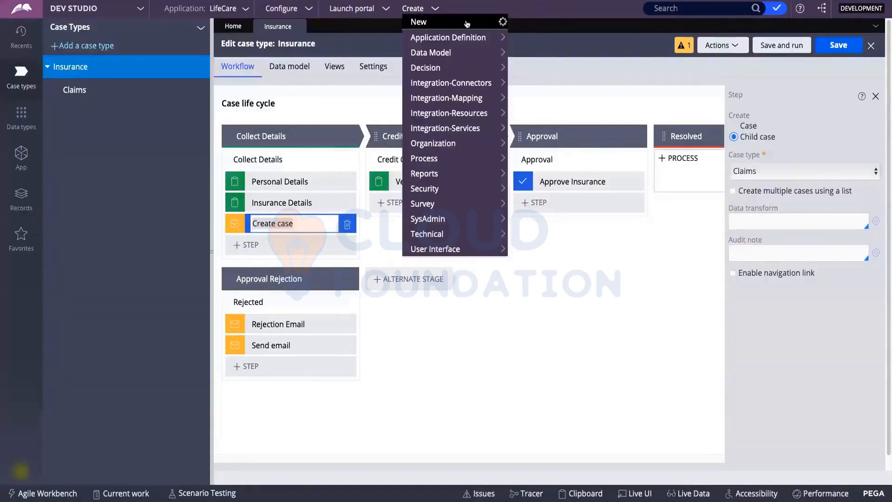
mouse_move(479, 25)
left_click(525, 24)
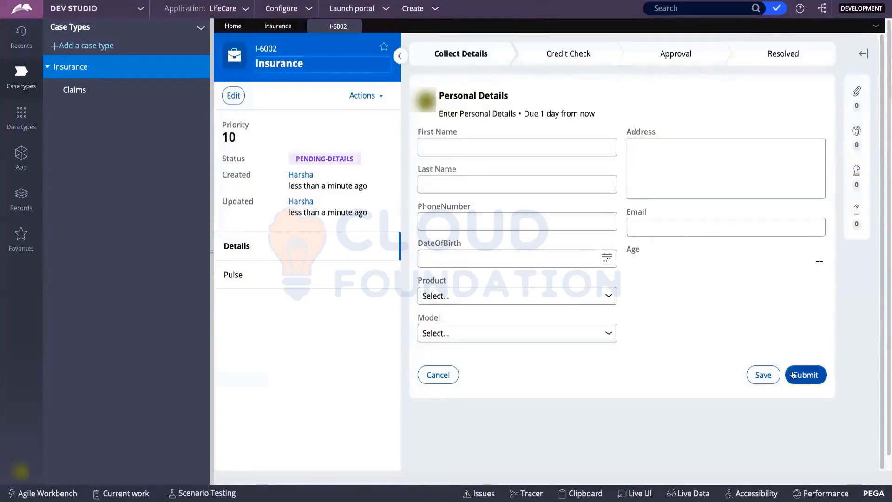
left_click(794, 375)
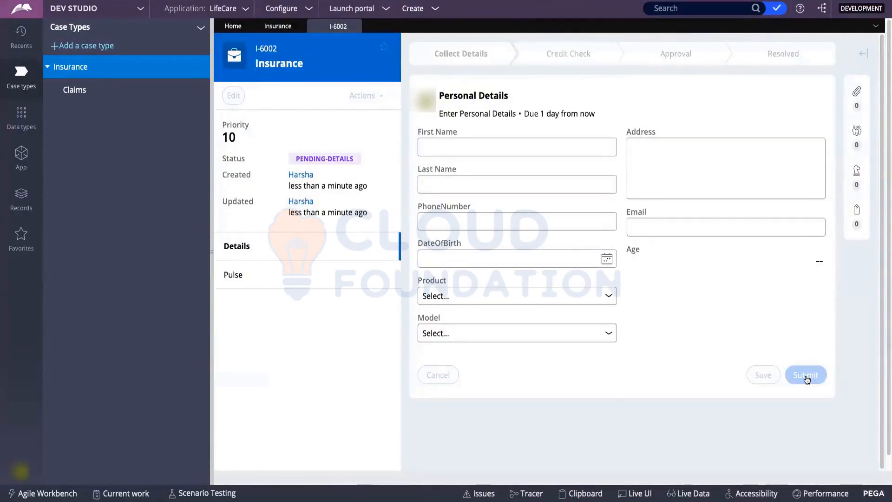
left_click(807, 379)
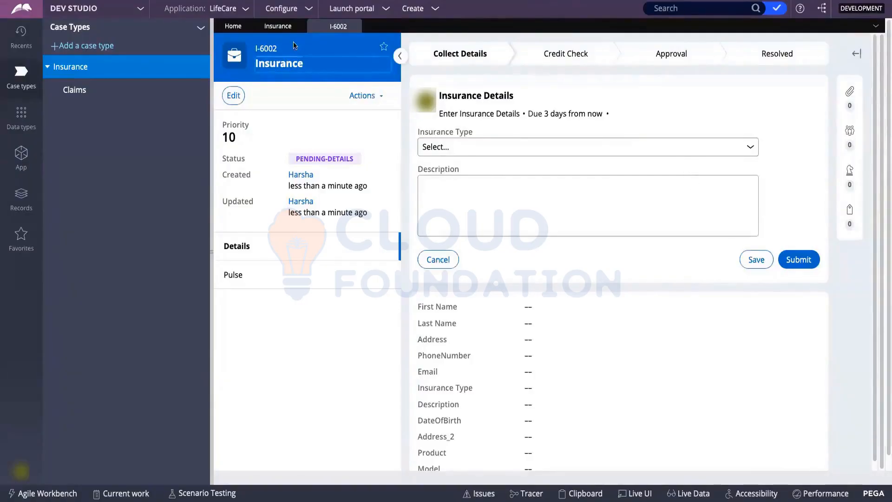
left_click(277, 27)
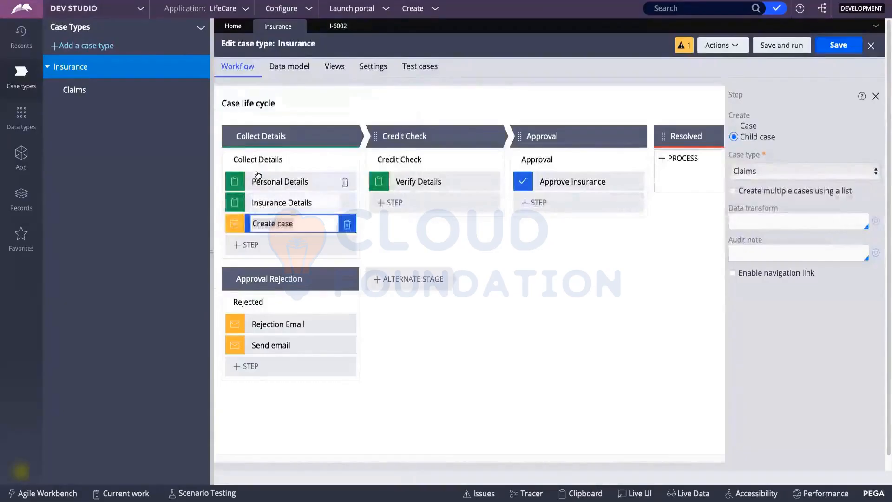
On case I-6002, submit Insurance Details, then create and submit child Claims case C-2.
left_click(338, 26)
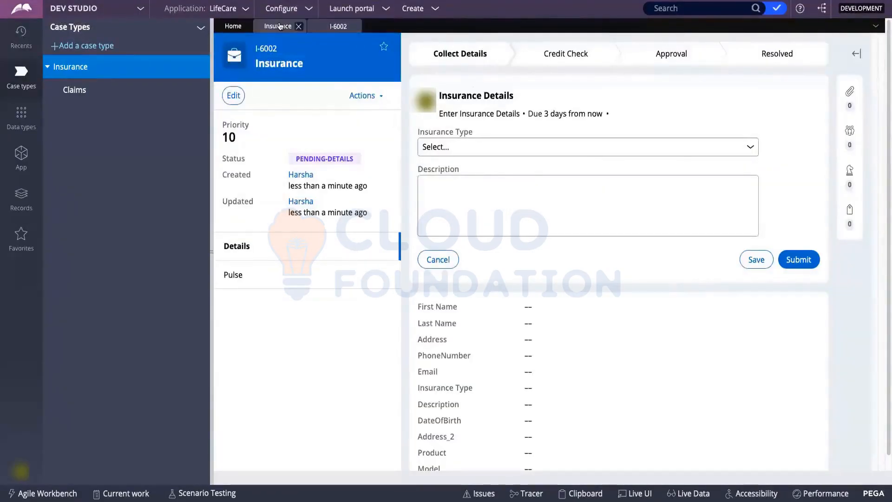
left_click(275, 26)
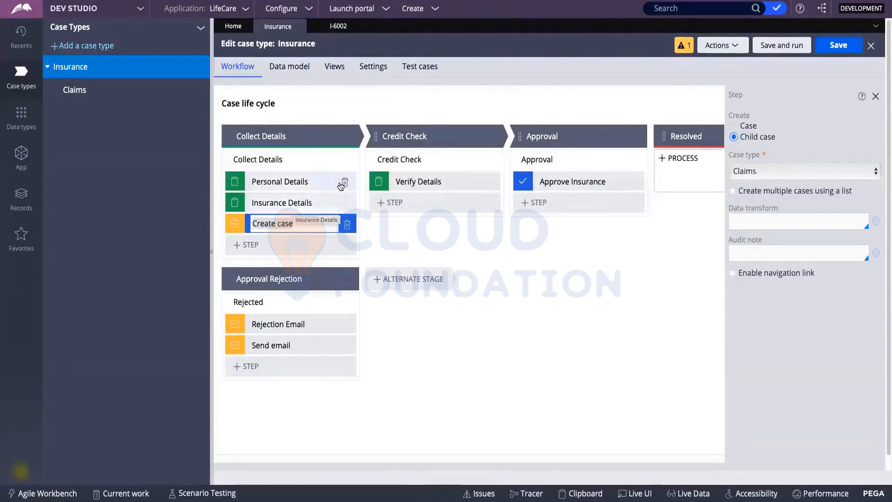
left_click(338, 26)
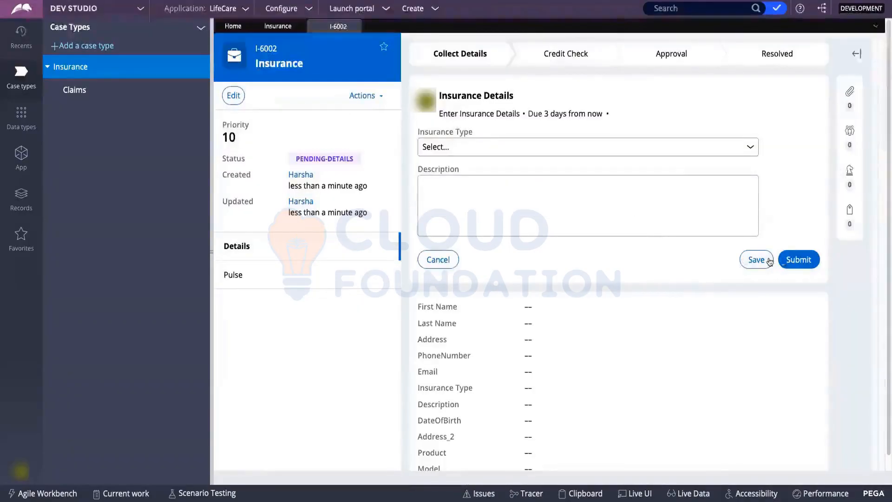
left_click(793, 259)
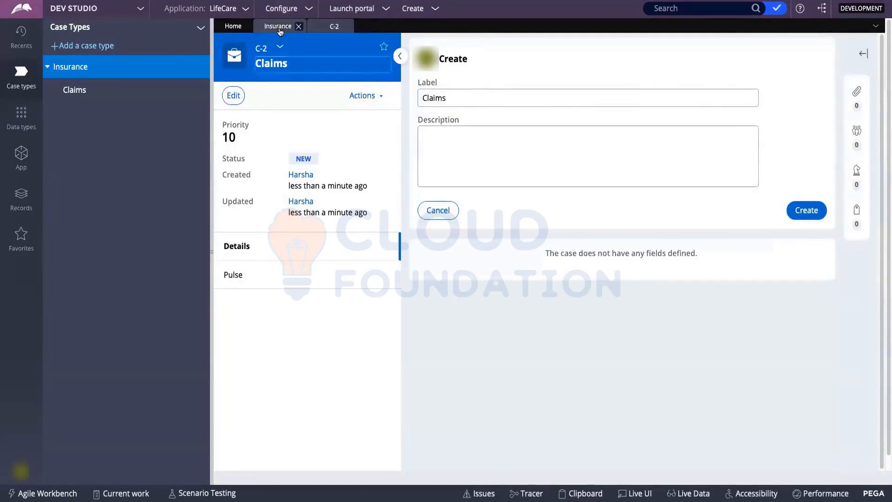
left_click(799, 212)
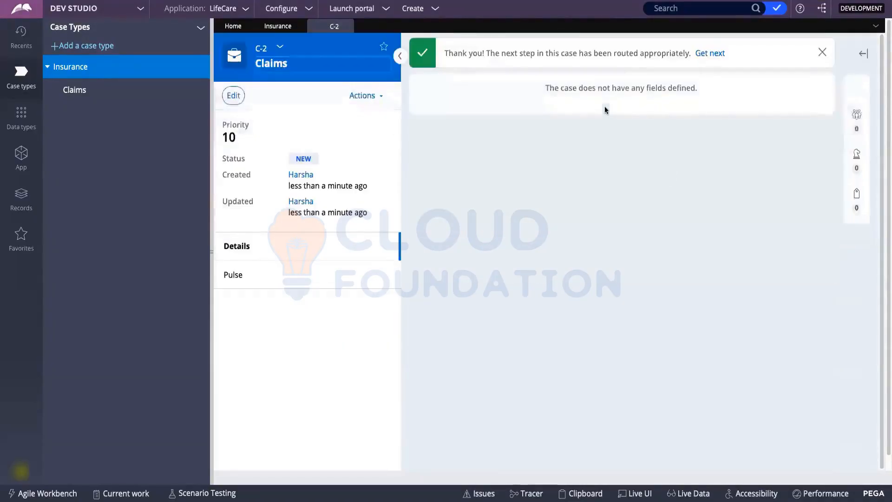
left_click(823, 55)
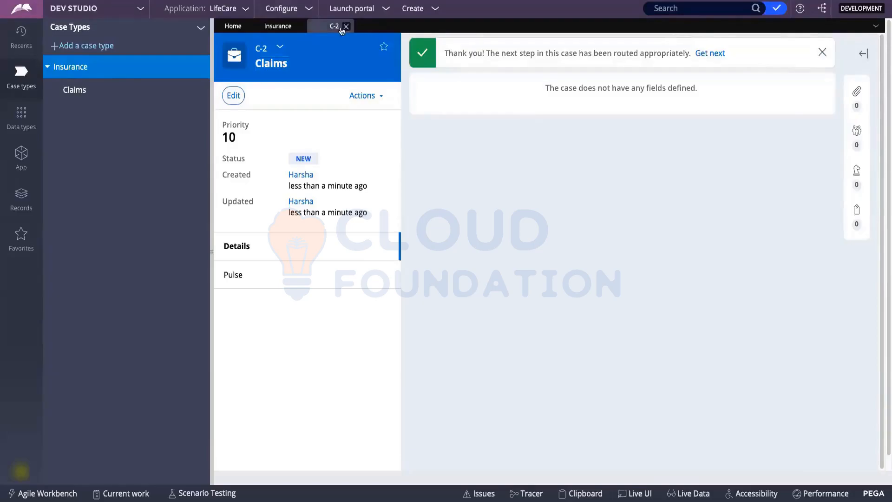
Switch back to the Insurance case type editor tab.
left_click(278, 26)
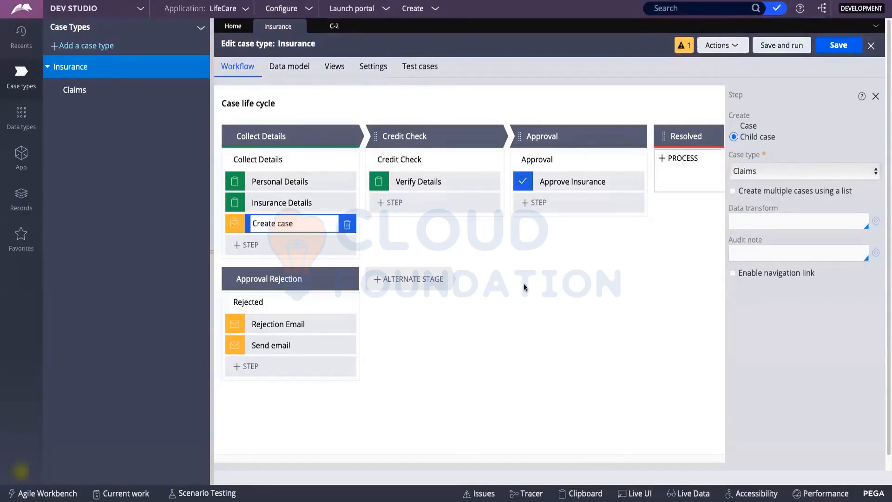
Delete the Create case step, save Insurance, and close the C-2 case tab.
scroll(454, 248, "down", 1)
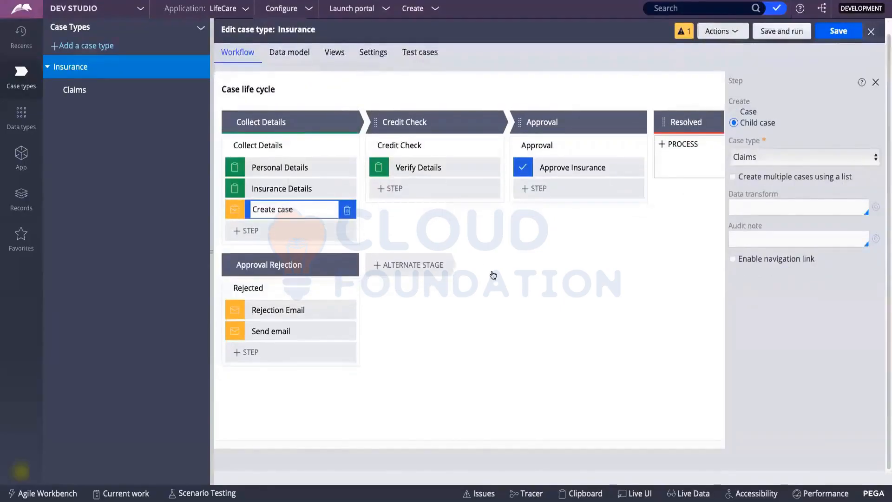
scroll(491, 274, "up", 1)
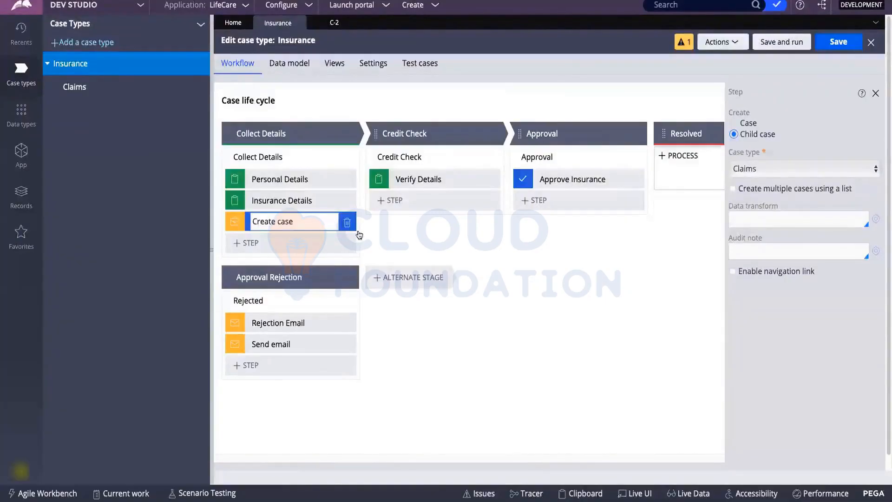
left_click(347, 225)
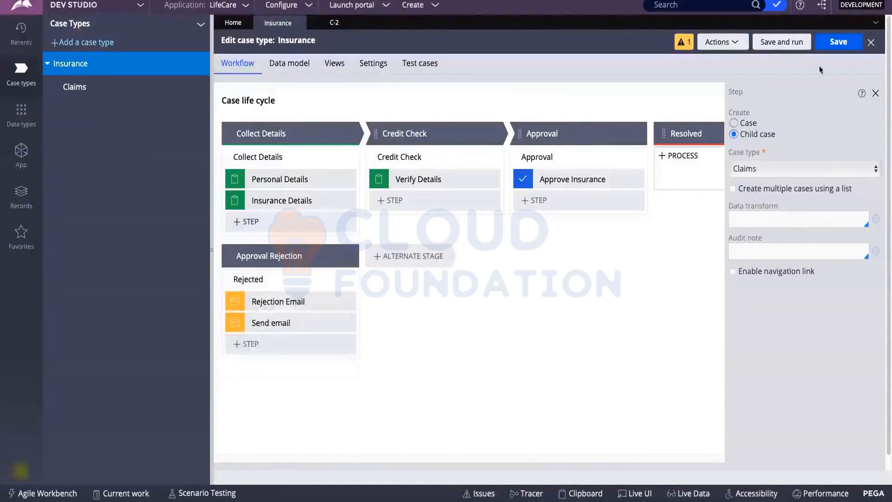
left_click(827, 46)
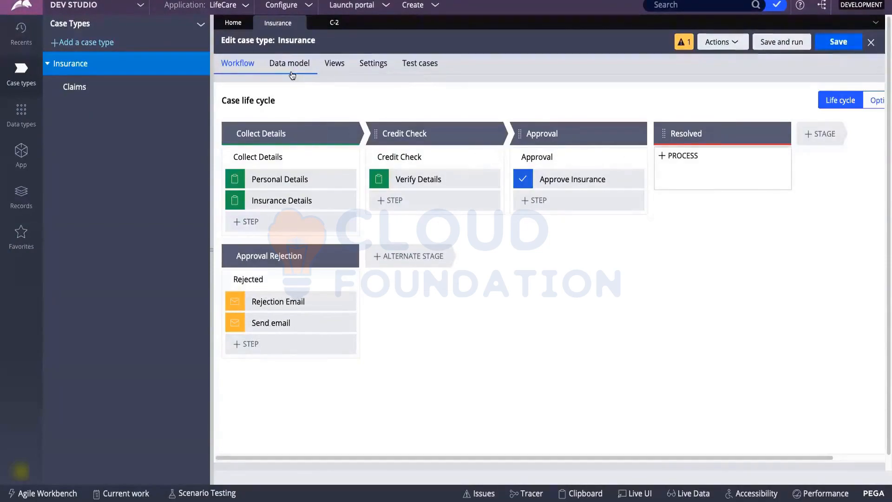
left_click(349, 22)
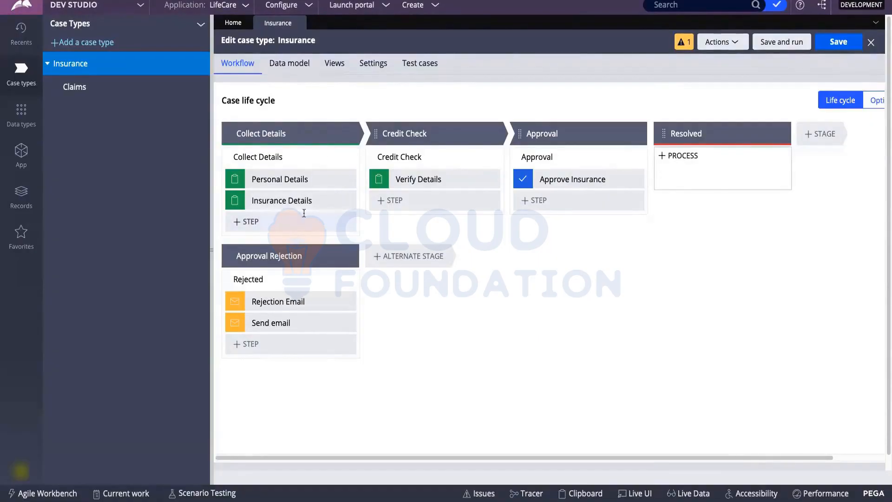
mouse_move(342, 159)
Open the Collect Details flow in its own editor and add a Create PDF shape.
left_click(342, 157)
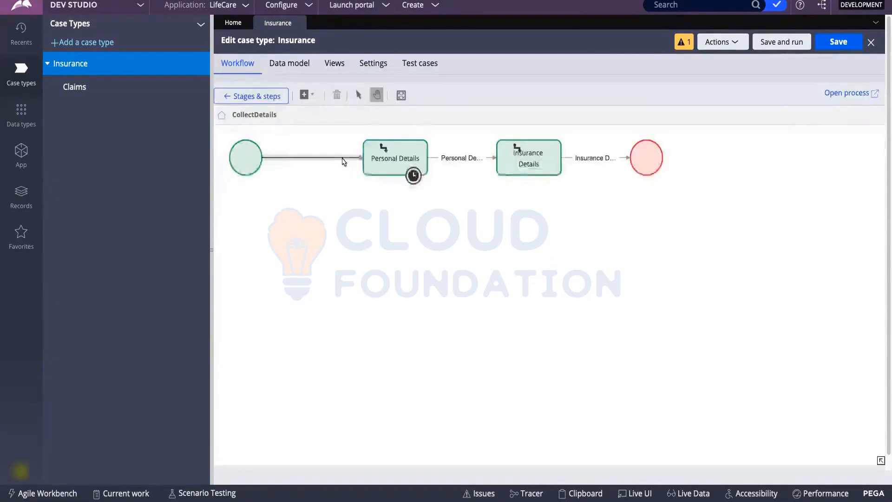
left_click(851, 92)
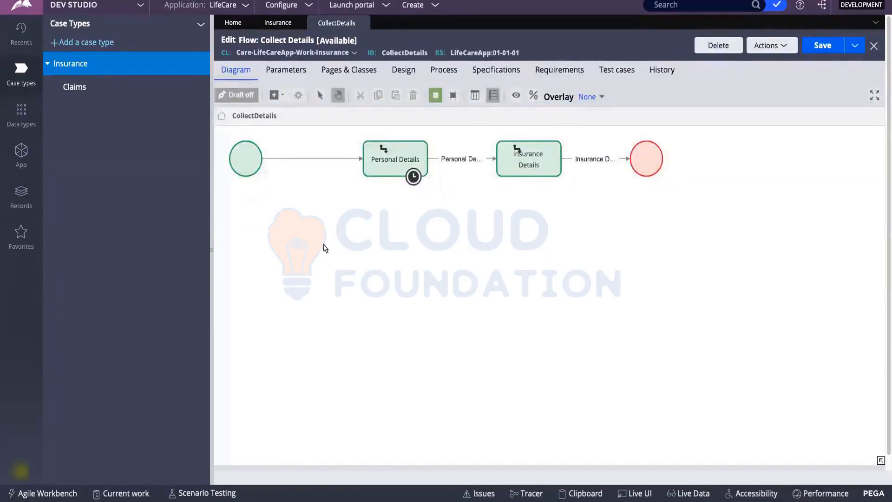
right_click(324, 246)
mouse_move(340, 253)
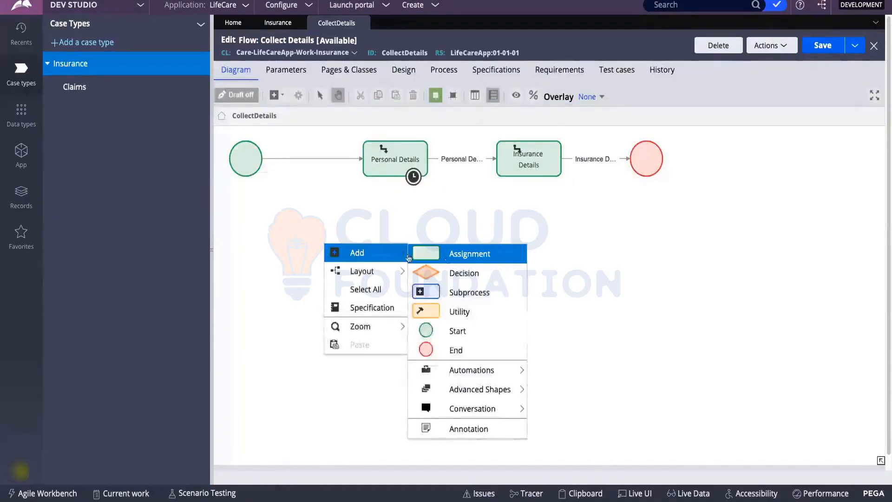
mouse_move(441, 374)
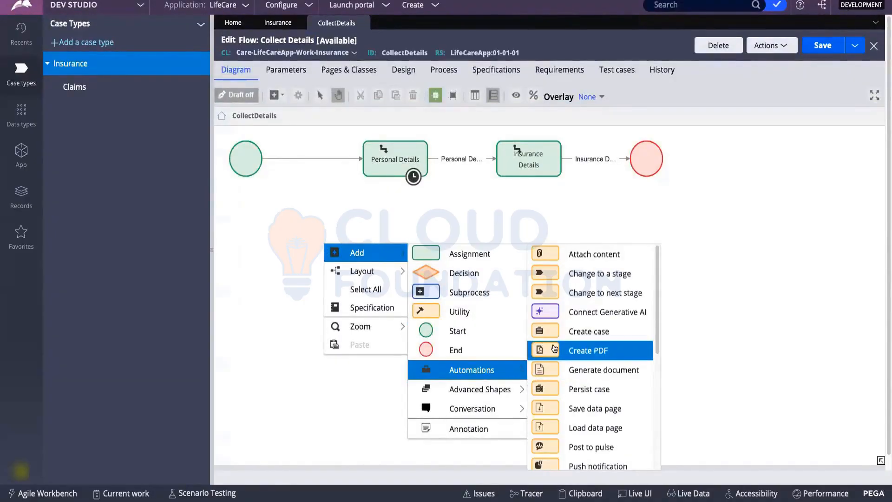
left_click(552, 350)
left_click(375, 255)
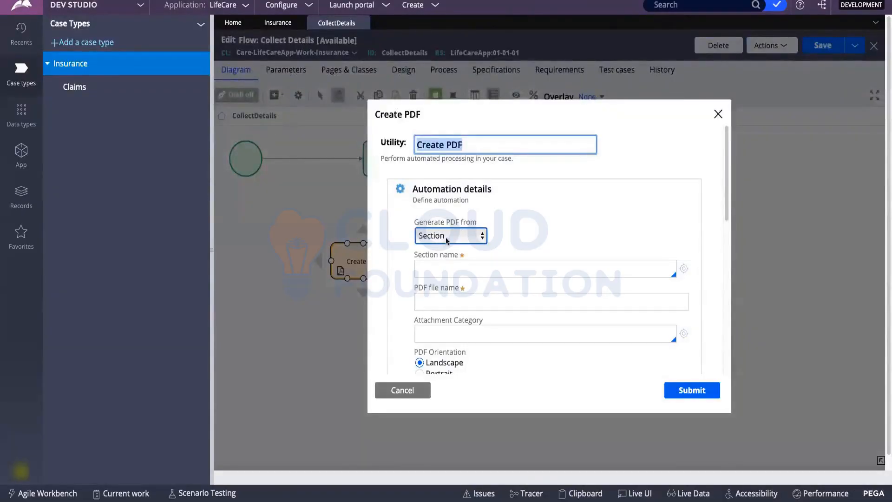
Check which views the Insurance case type has, then return to the Create PDF settings.
left_click(481, 268)
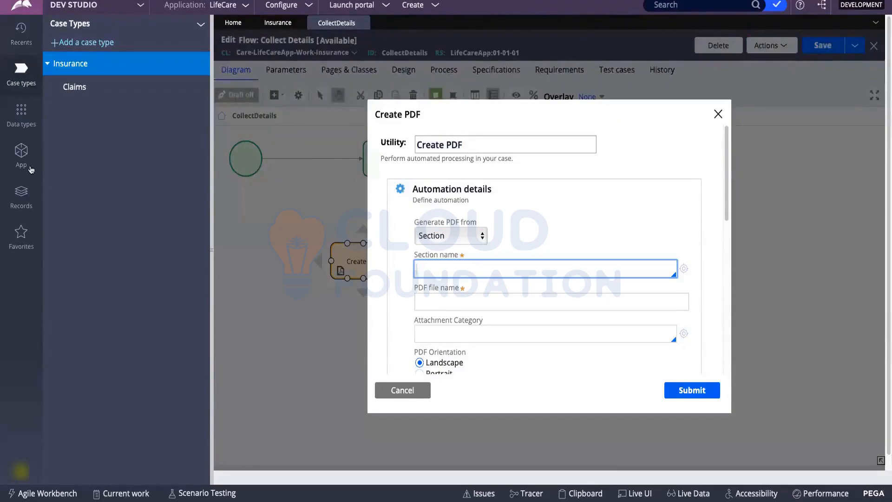
left_click(279, 27)
left_click(337, 66)
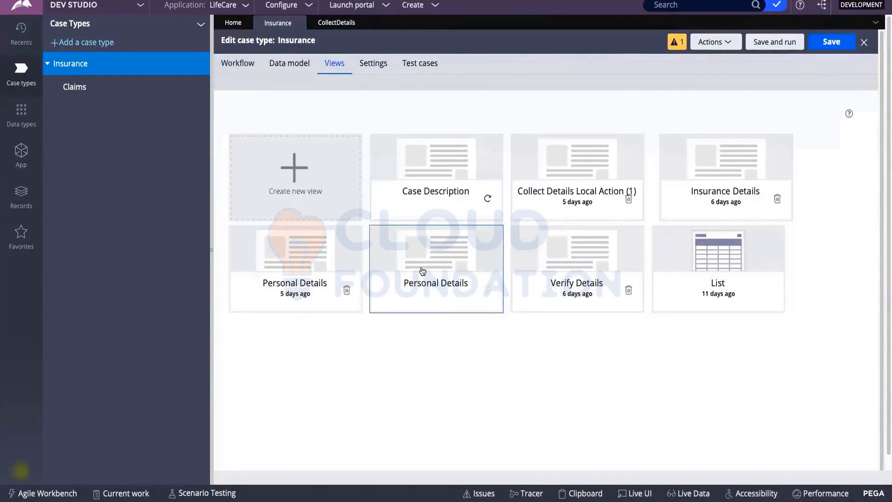
left_click(333, 22)
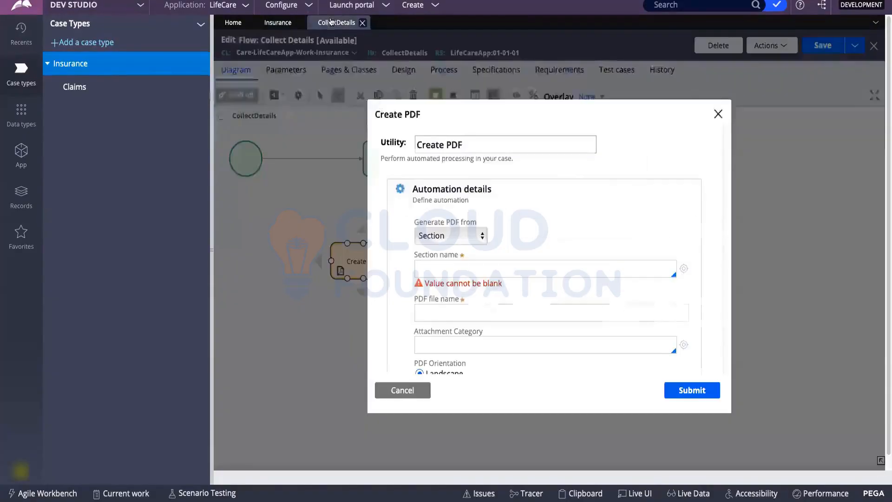
Set Create PDF to section PersonalDetails, file name PersonalDetails, Portrait orientation, and submit.
left_click(431, 265)
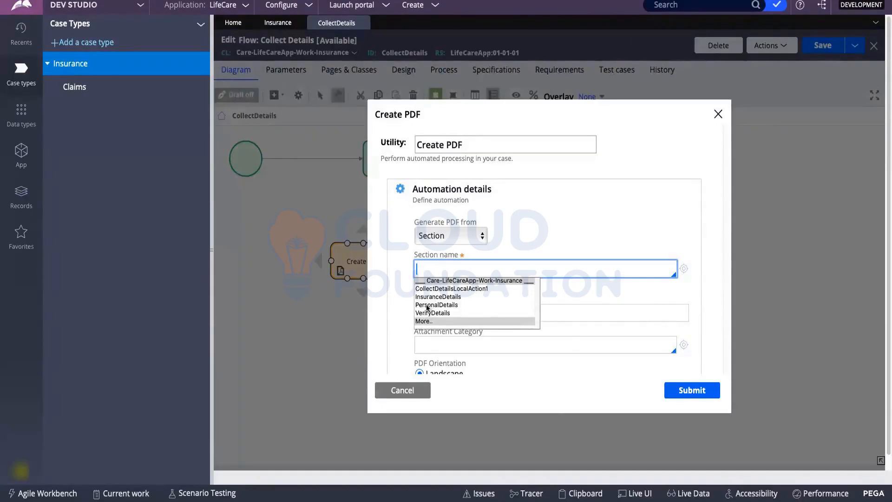
left_click(427, 305)
left_click(424, 300)
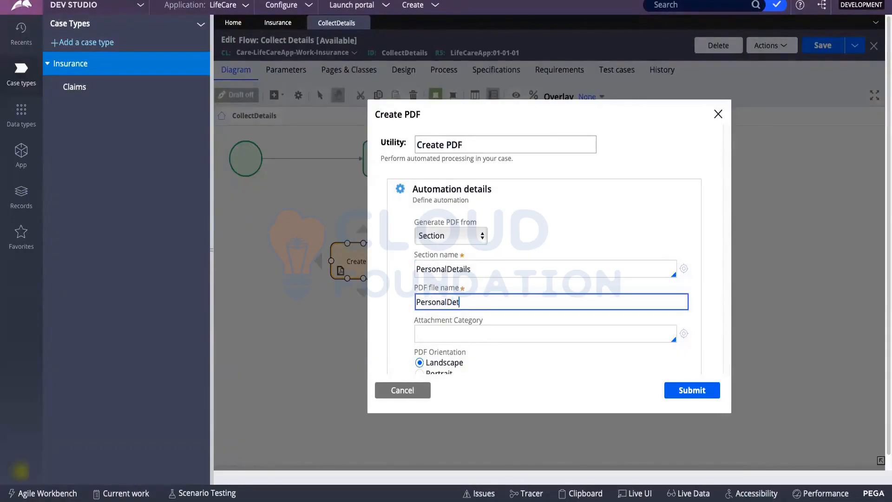
scroll(423, 279, "down", 3)
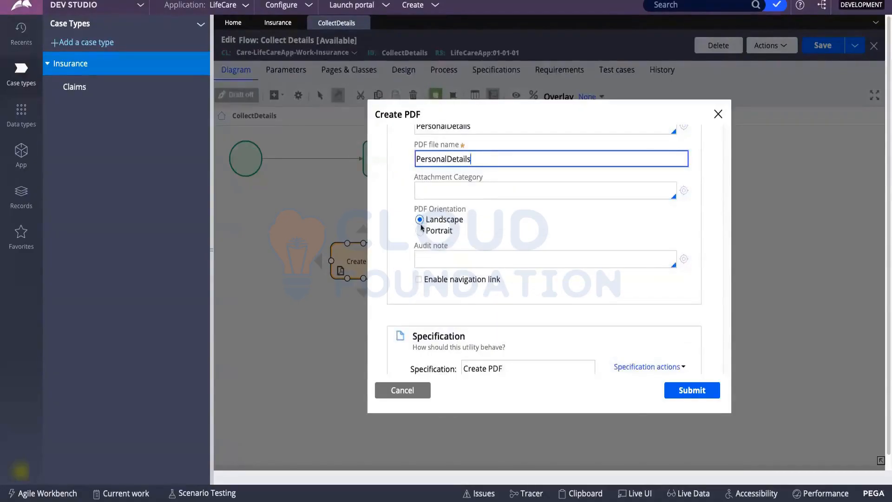
left_click(420, 231)
scroll(531, 226, "down", 1)
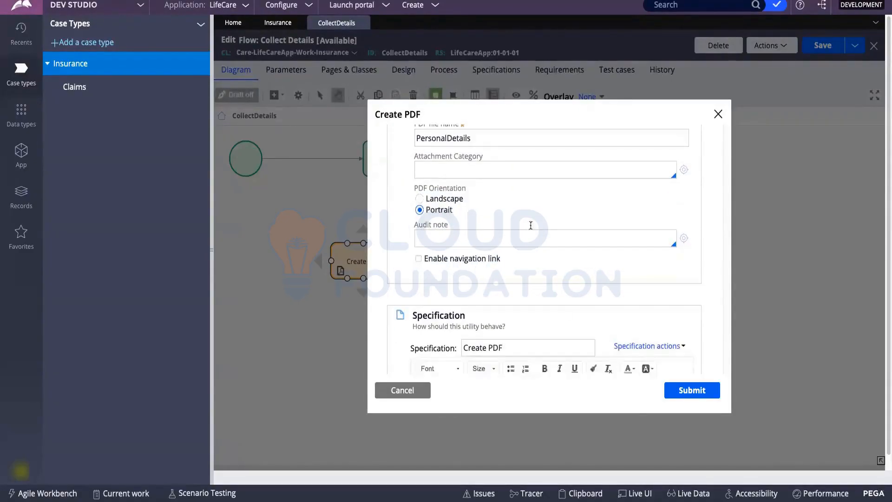
left_click(684, 389)
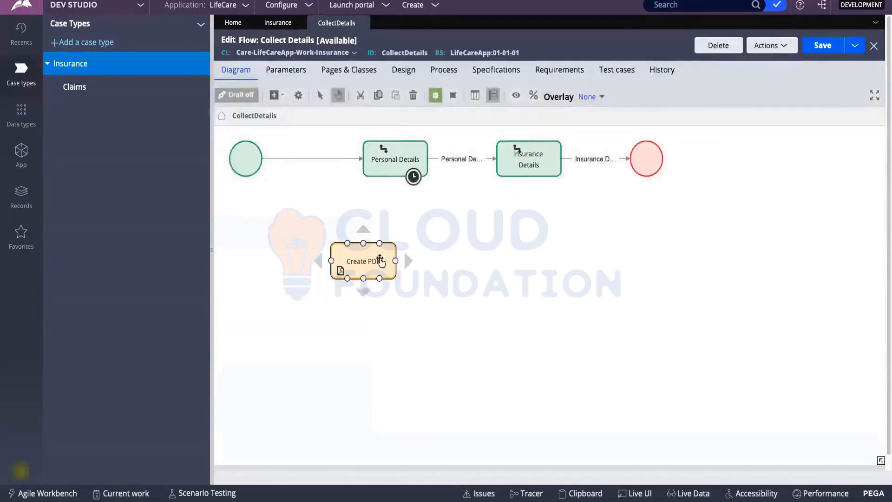
Connect Personal Details into Create PDF, and Create PDF onward to Insurance Details.
left_click_drag(395, 262, 532, 261)
left_click(467, 159)
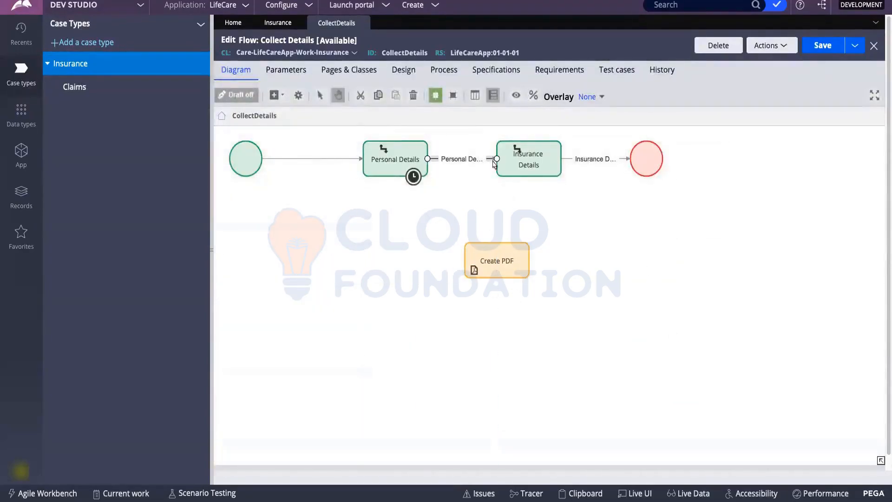
left_click_drag(496, 159, 483, 258)
left_click(534, 155)
left_click_drag(534, 155, 589, 201)
left_click(495, 260)
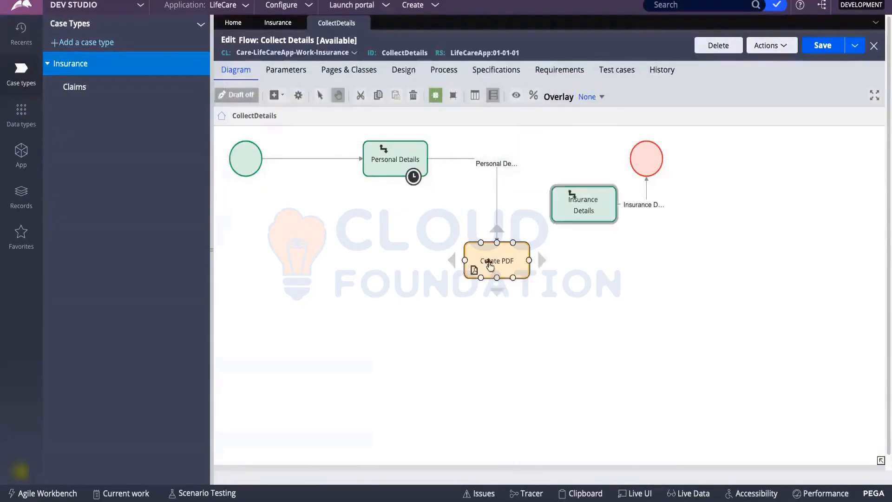
left_click_drag(528, 260, 582, 204)
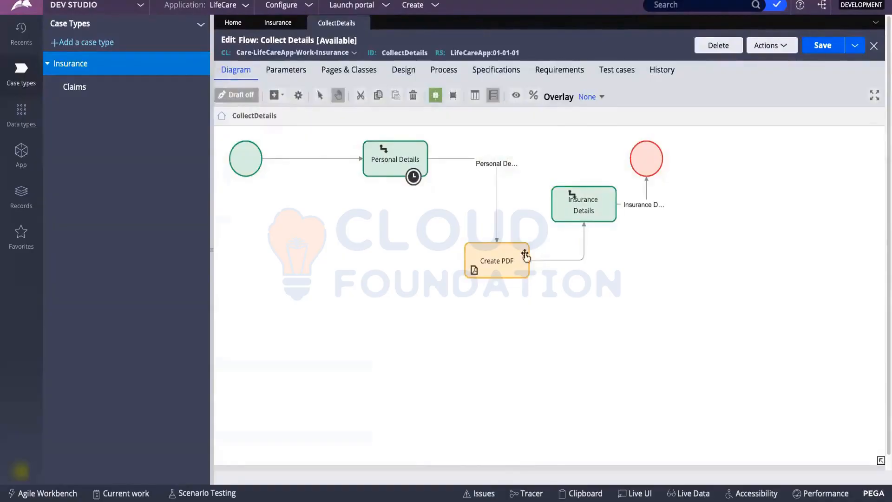
Line up Create PDF, Insurance Details and the end point evenly in the main row.
left_click_drag(526, 256, 522, 159)
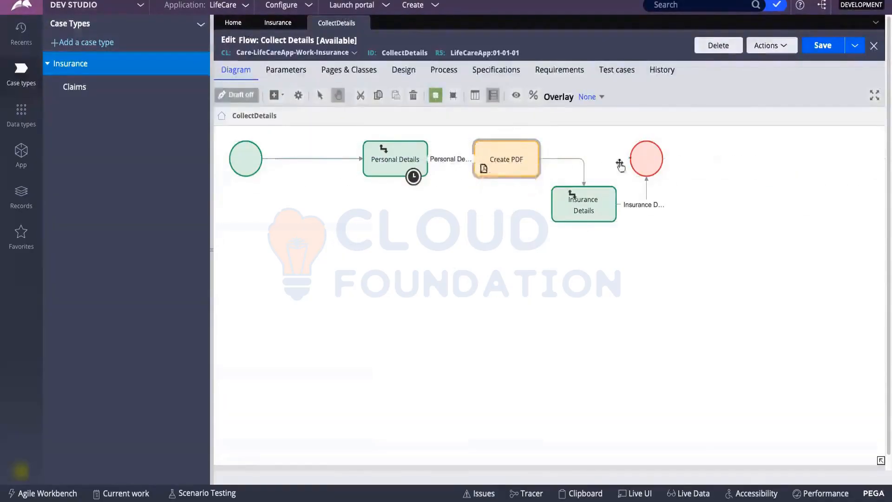
left_click_drag(651, 160, 753, 158)
left_click_drag(573, 197, 614, 160)
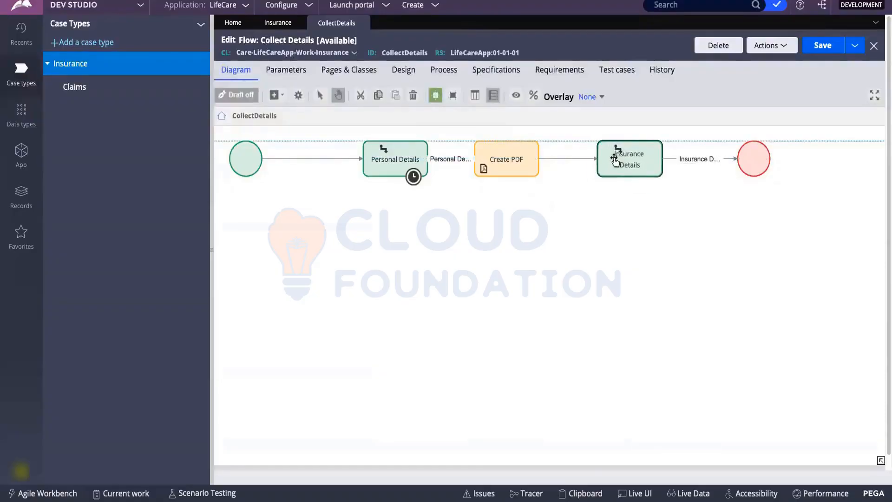
left_click(504, 158)
left_click_drag(511, 159, 533, 164)
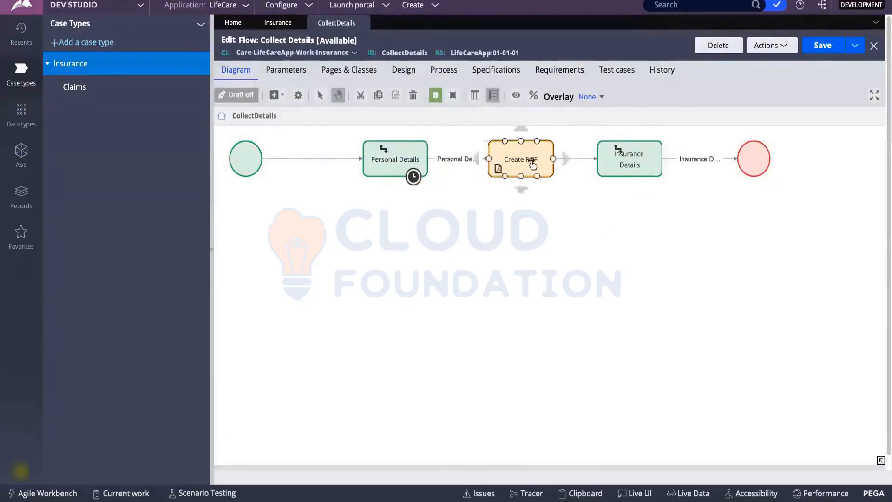
left_click(643, 167)
left_click_drag(753, 158, 791, 160)
left_click(625, 155)
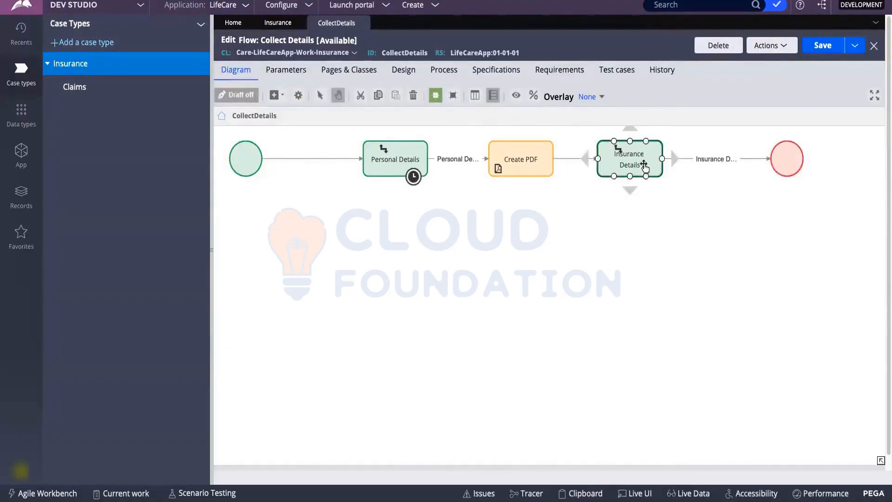
left_click_drag(645, 166, 672, 165)
left_click(523, 156)
left_click_drag(522, 157, 569, 158)
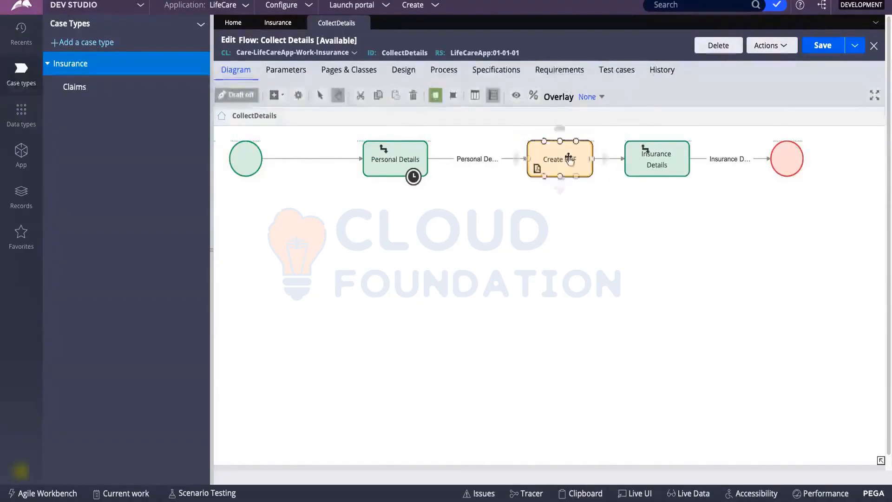
left_click(384, 160)
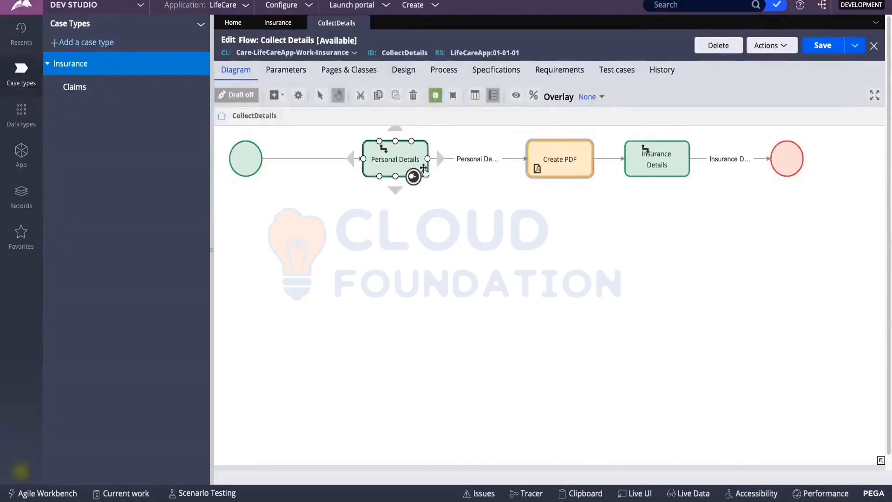
left_click(431, 223)
Save the Collect Details flow.
left_click(567, 162)
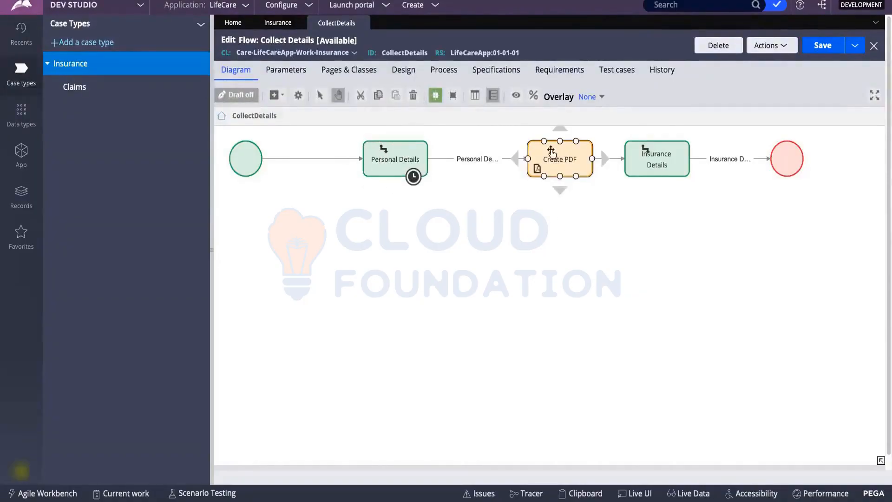
left_click(822, 45)
left_click(667, 145)
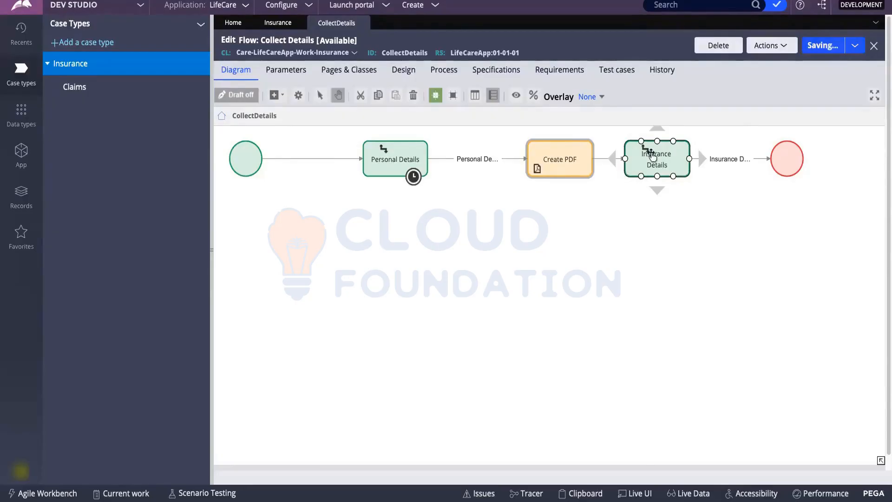
Switch to the Insurance case type editor and show its Workflow.
left_click(419, 9)
mouse_move(419, 20)
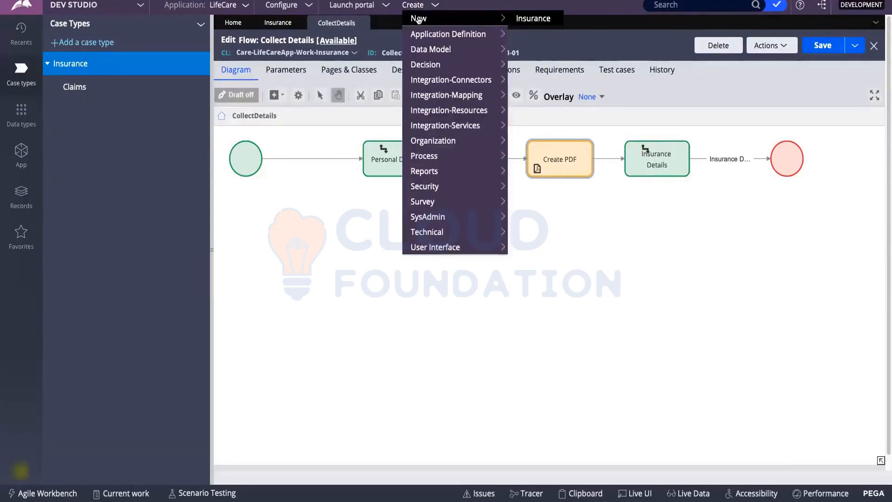
left_click(279, 22)
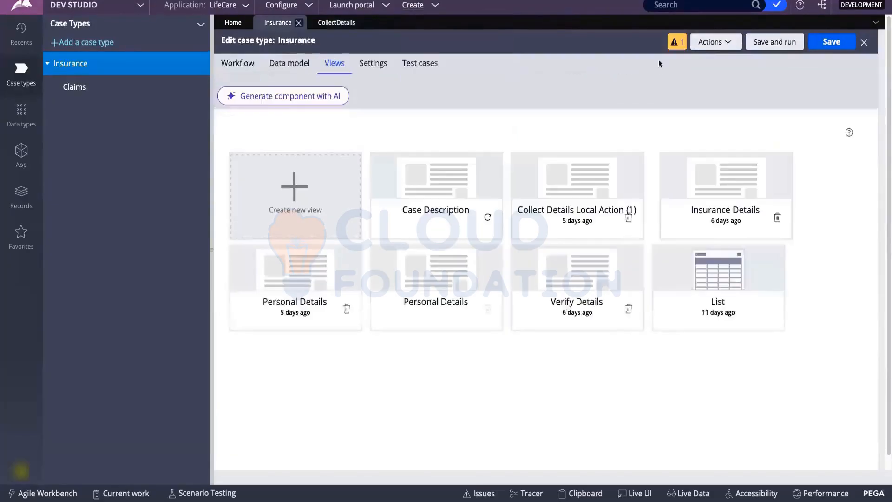
left_click(236, 62)
Save the Insurance case type, refresh it after the stale-record error, and save again.
left_click(833, 45)
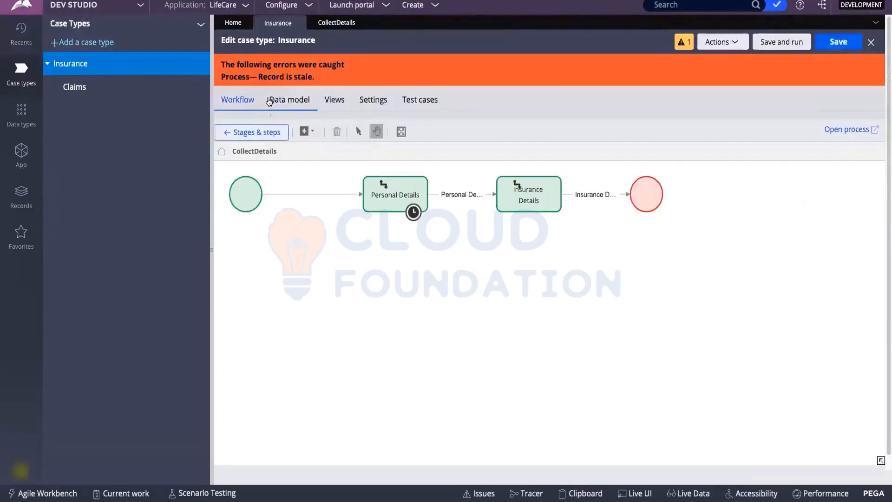
left_click(736, 47)
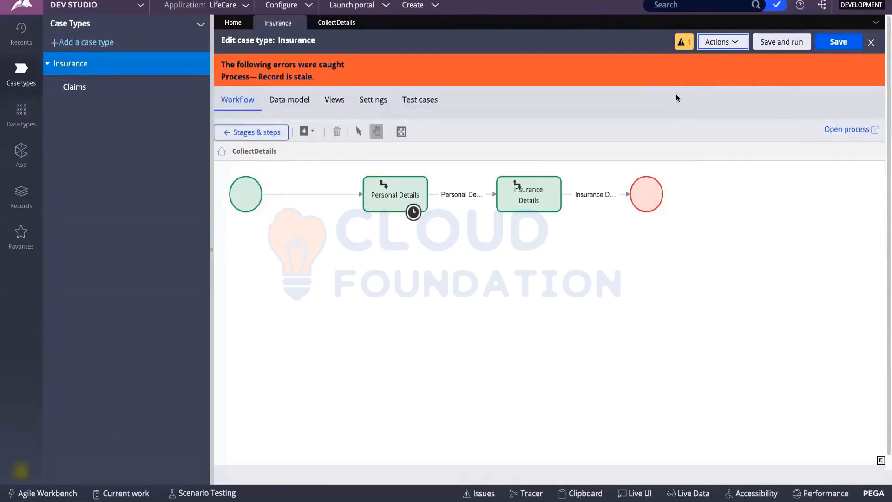
left_click(804, 45)
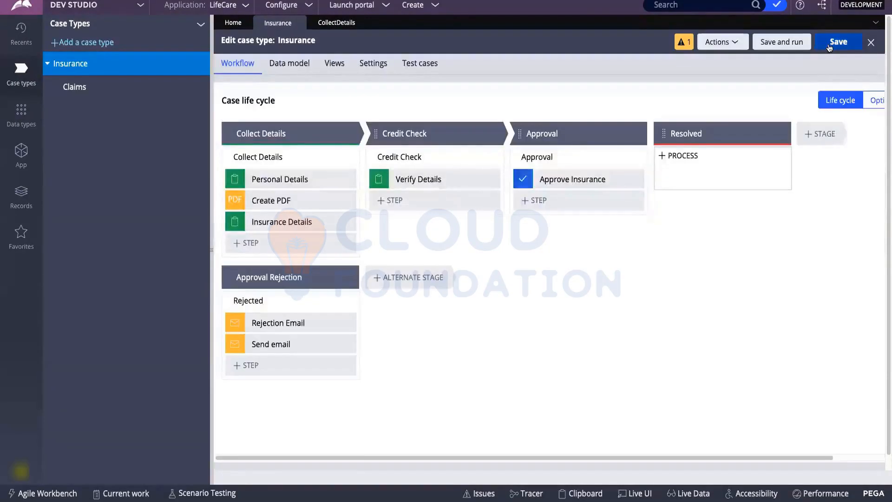
left_click(829, 47)
left_click(415, 7)
Start a new Insurance case and enter the customer's first name, last name and phone number.
mouse_move(491, 23)
left_click(520, 21)
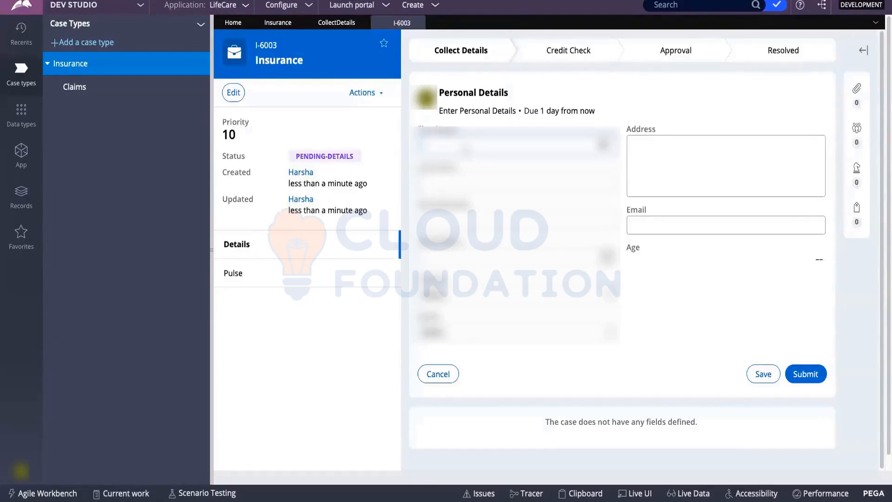
type("John")
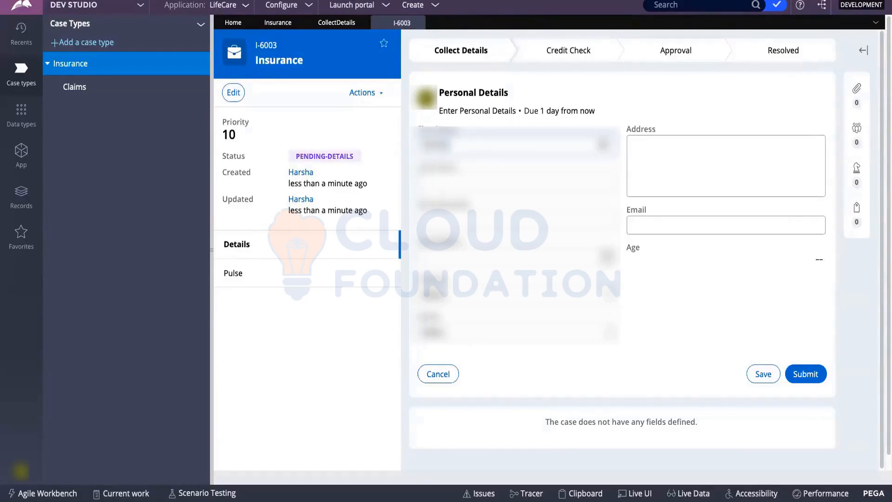
key("Tab")
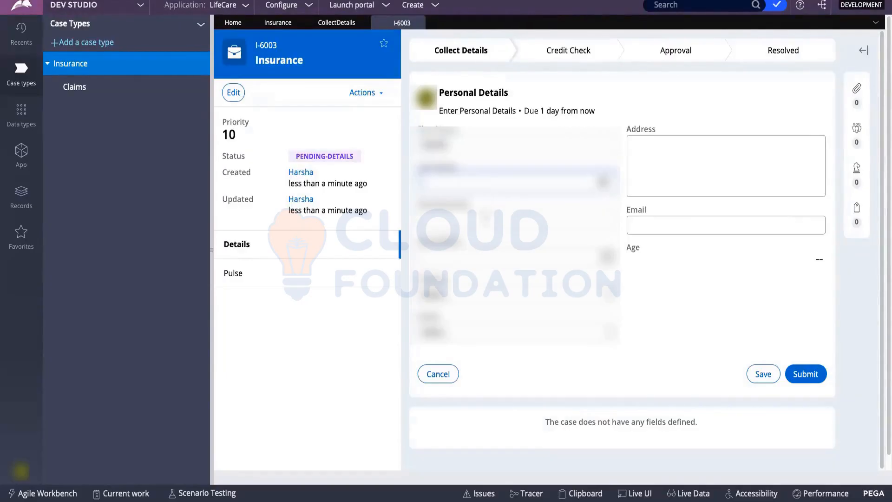
type("Smith")
left_click(483, 237)
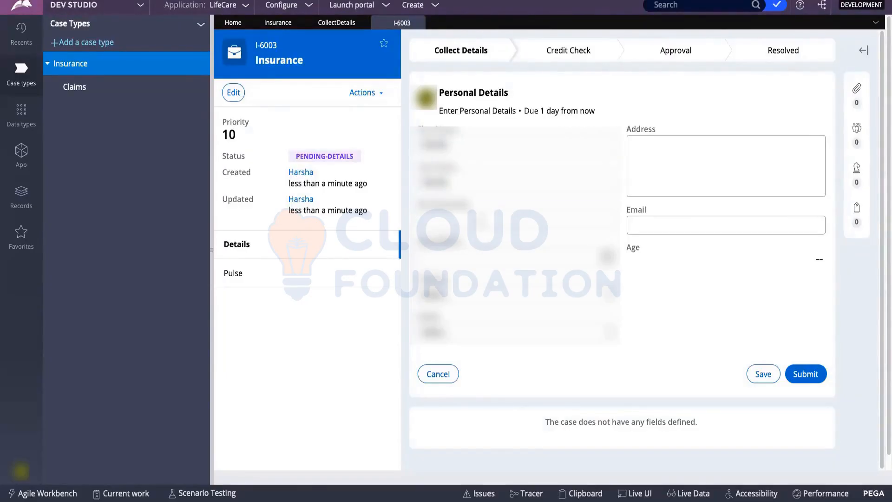
left_click(483, 221)
type("1234567890")
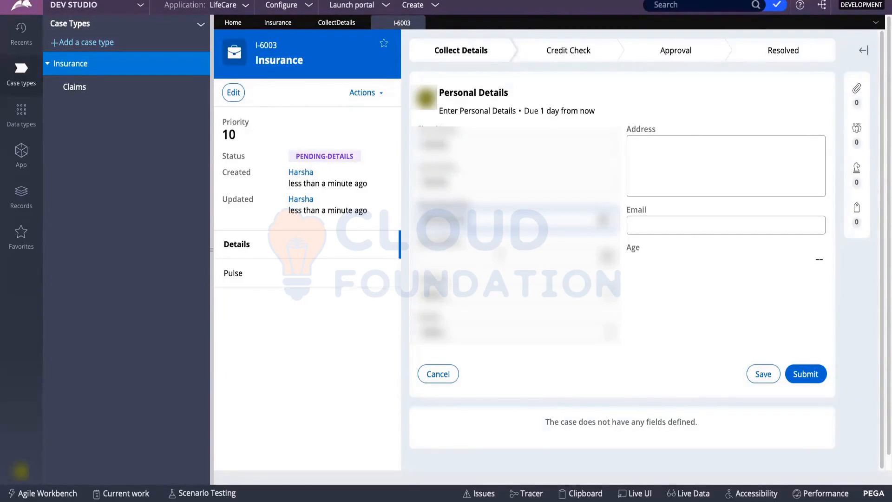
Pick a date of birth and choose options in the next two drop-down lists.
left_click(607, 257)
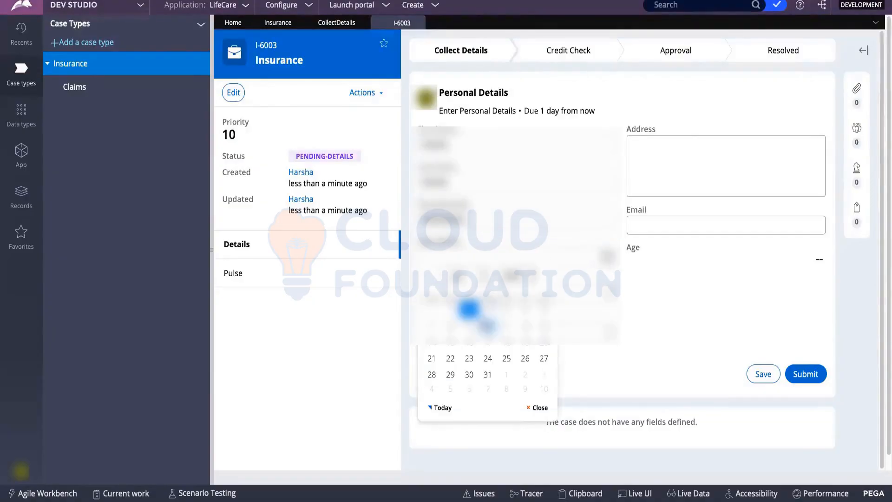
left_click(454, 324)
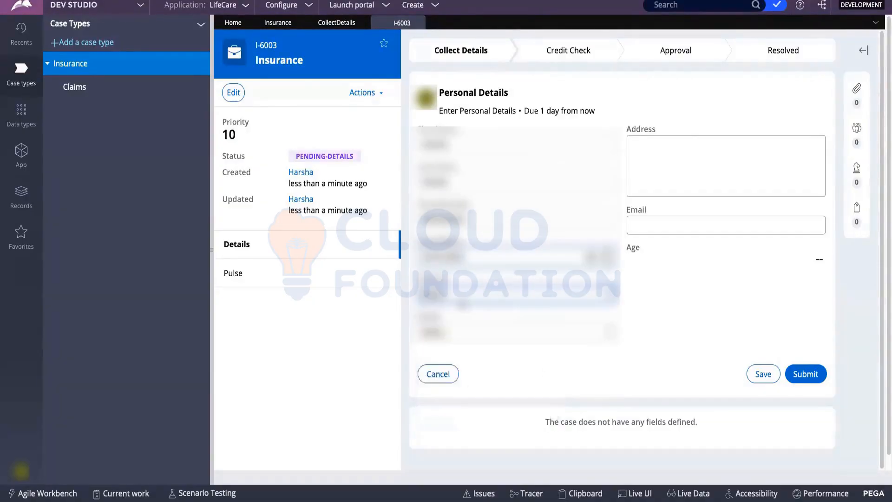
left_click(459, 297)
left_click(458, 308)
left_click(454, 329)
left_click(448, 343)
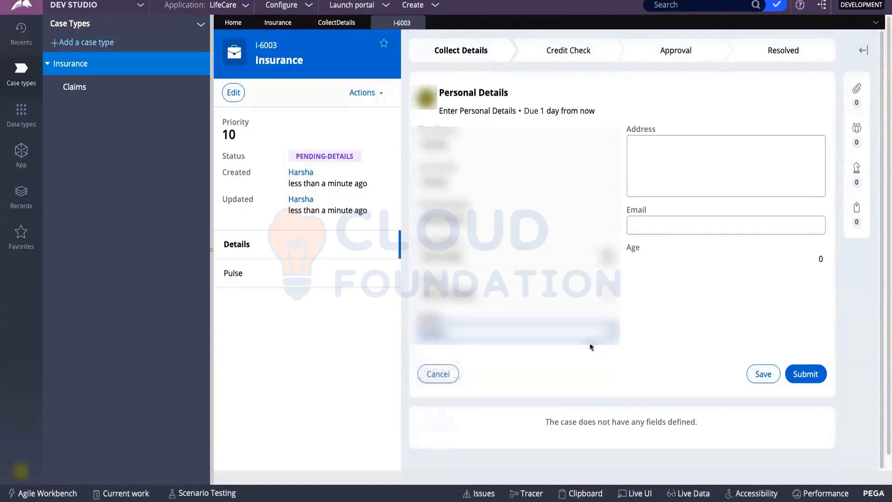
Enter the customer's address and e-mail, then submit the Personal Details form.
left_click(677, 163)
type("g")
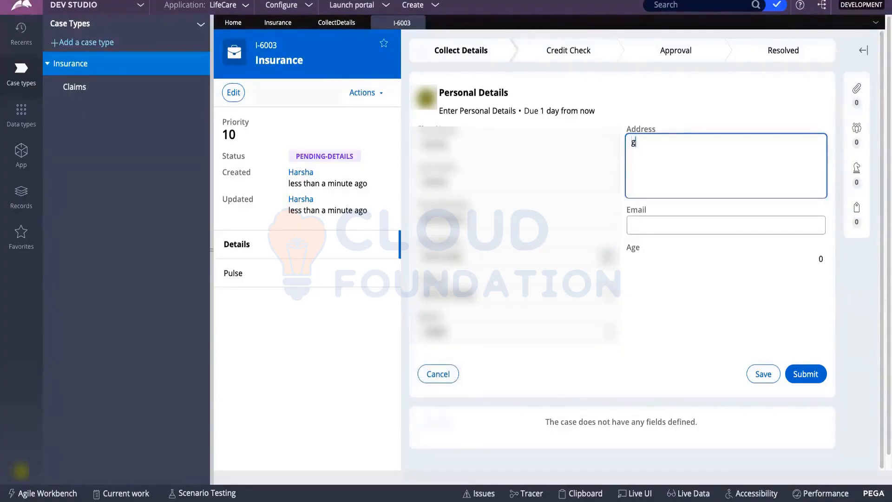
type("fdsgdfgdfgd")
left_click(661, 231)
type("gfdgdfg")
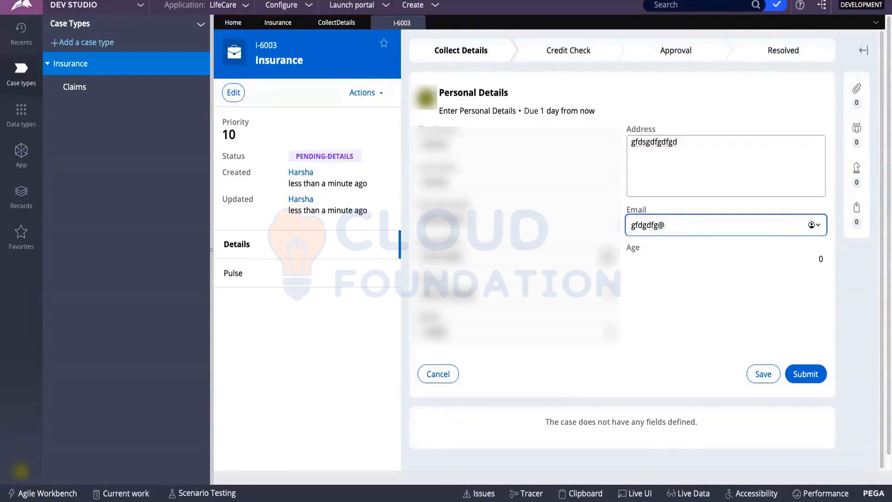
type("@sad.com")
left_click(671, 303)
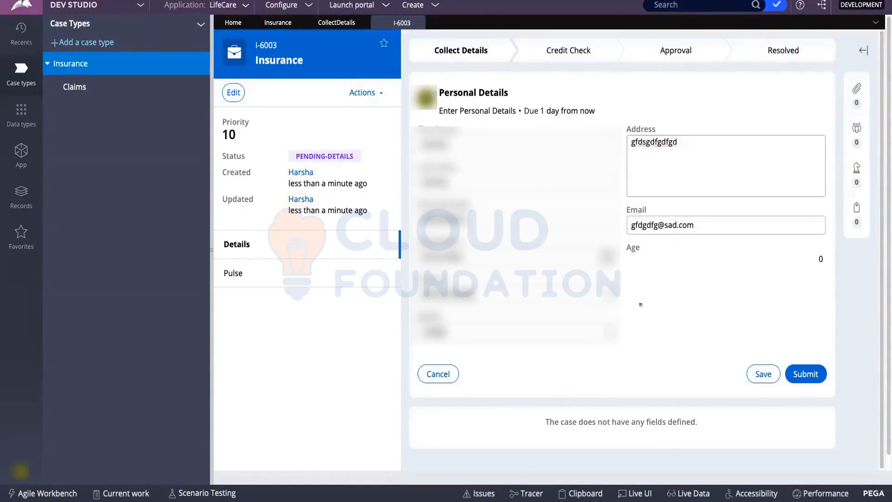
left_click(807, 375)
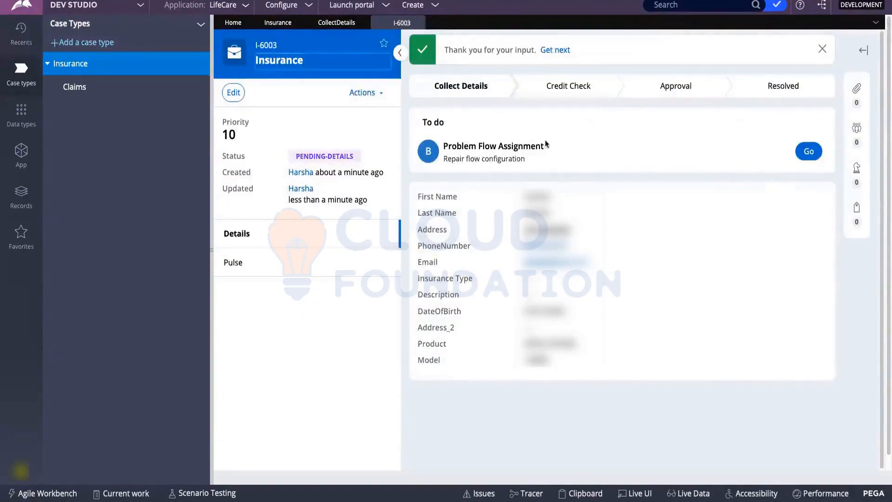
Open the Problem Flow Assignment and review the Non File Type Attachment Category error.
left_click(808, 157)
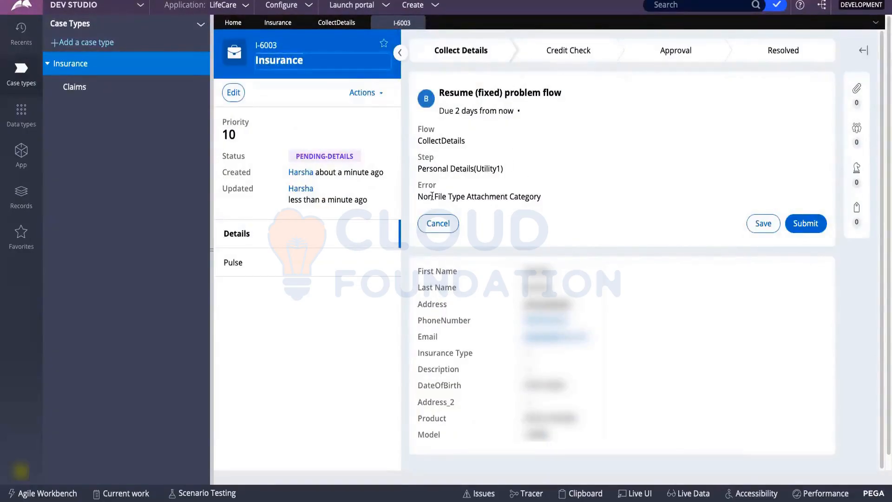
left_click_drag(419, 197, 542, 197)
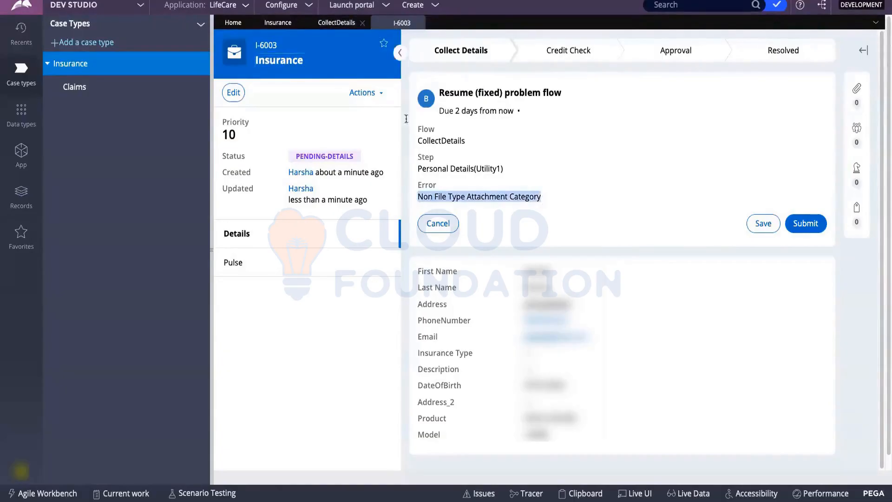
left_click(483, 198)
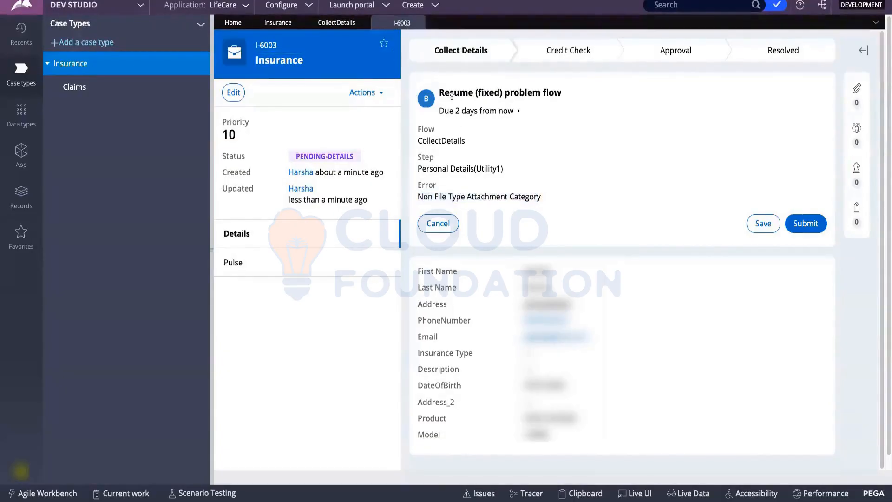
In the Collect Details flow, set the Create PDF step's Attachment Category to File and submit.
left_click(321, 24)
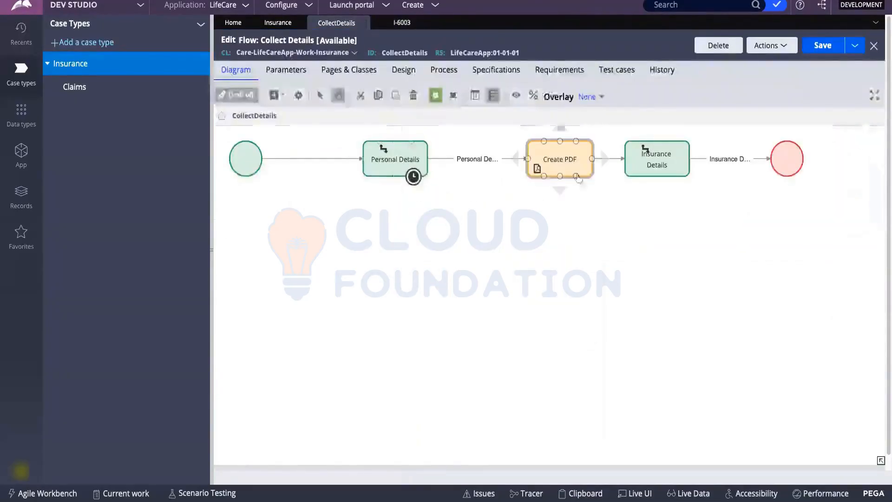
double_click(567, 157)
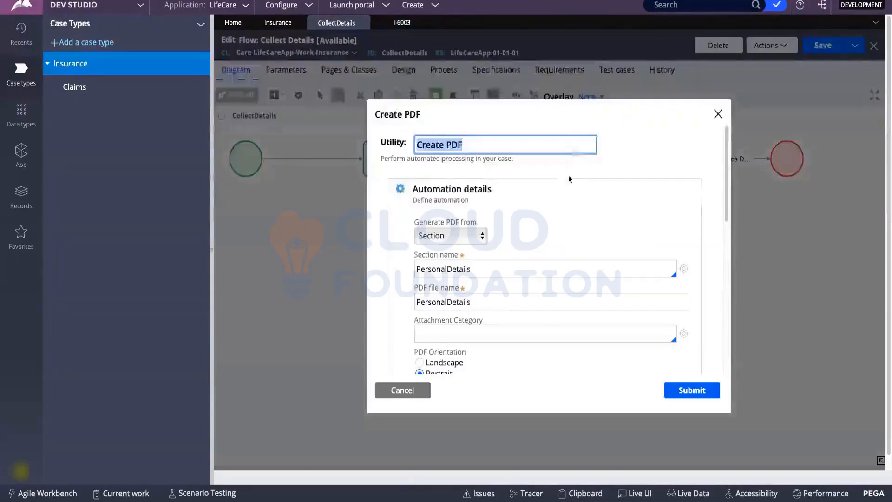
scroll(569, 175, "down", 2)
left_click(455, 315)
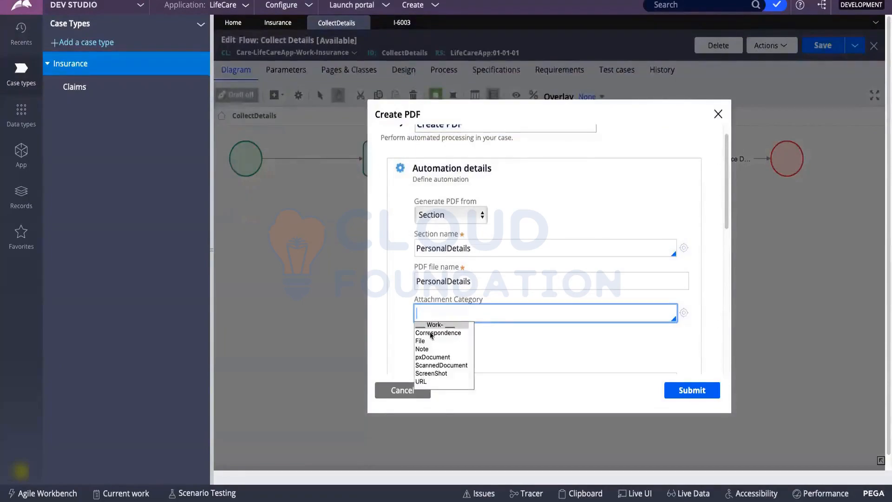
left_click(421, 341)
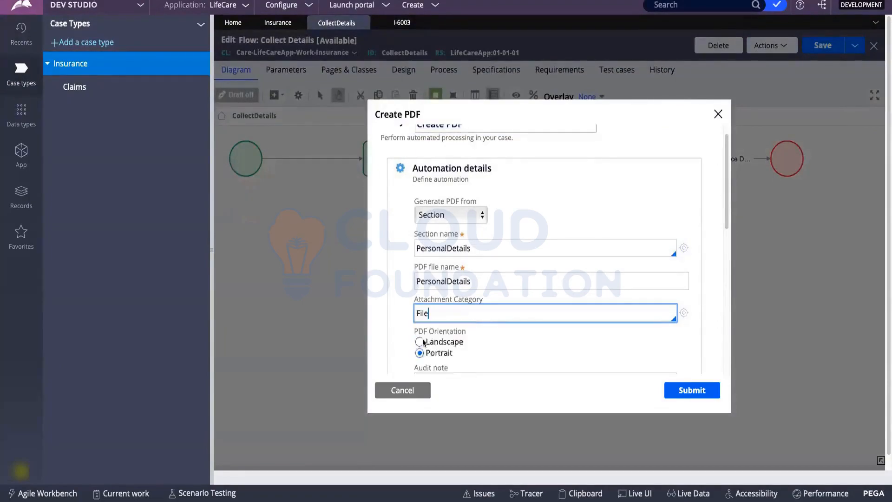
scroll(522, 323, "down", 1)
left_click(681, 391)
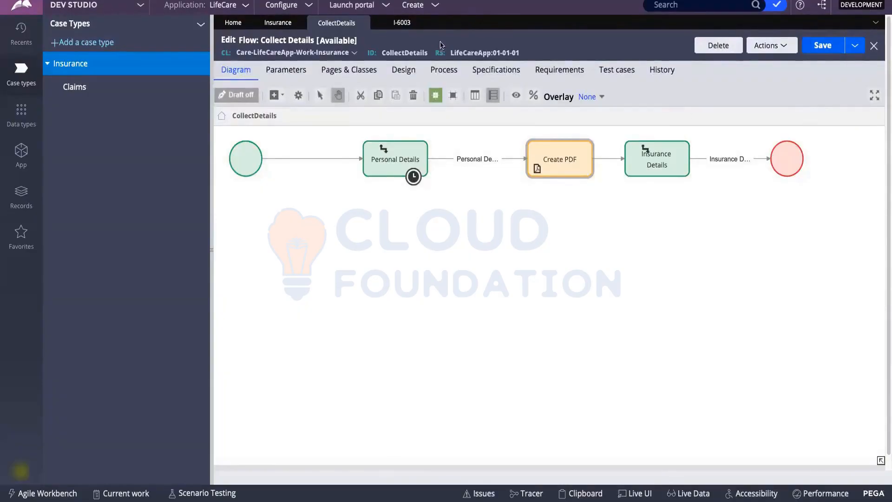
Resume the fixed flow on case I-6003 and show its Files & documents.
left_click(401, 23)
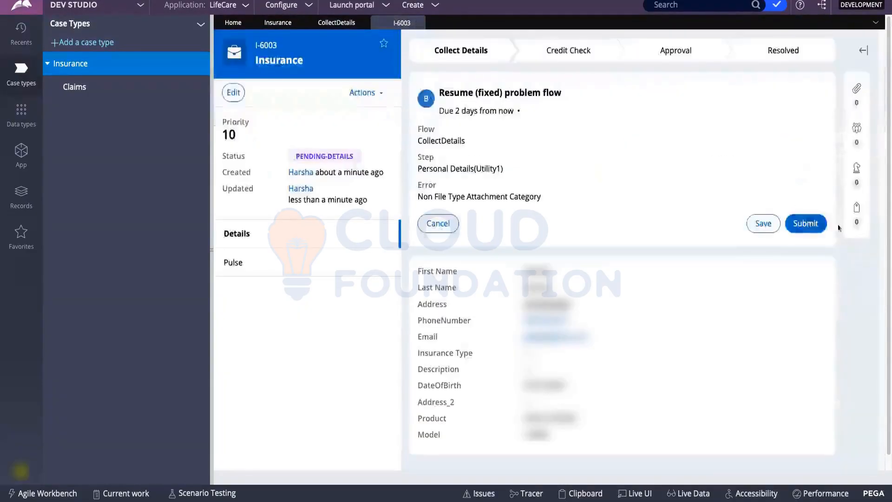
left_click(806, 224)
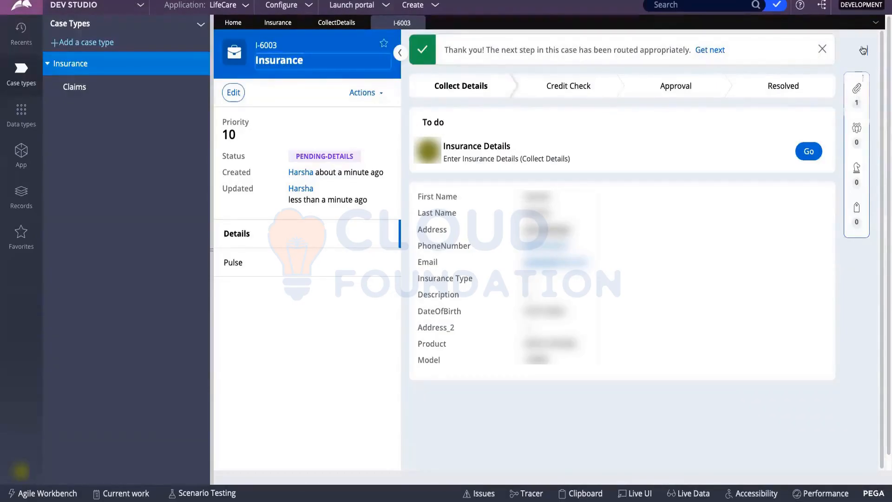
left_click(855, 91)
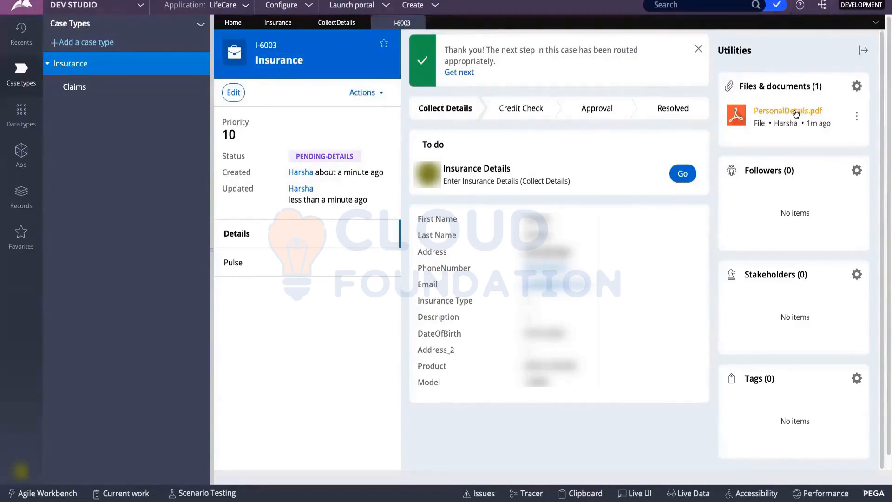
Preview the attached PersonalDetails.pdf, then close the preview.
left_click(857, 116)
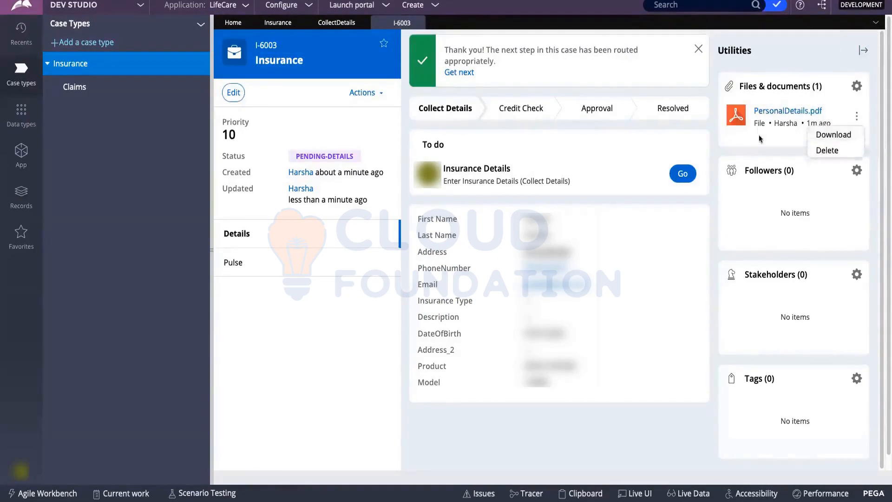
left_click(772, 111)
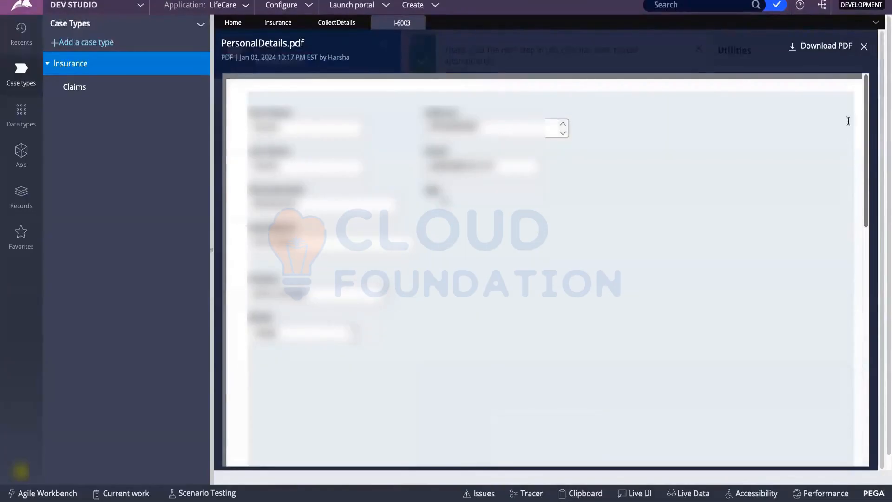
left_click(864, 46)
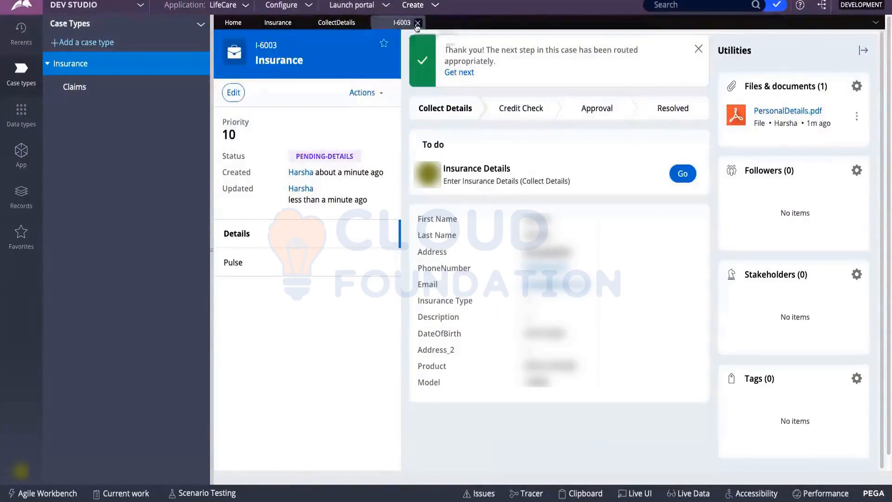
Close case I-6003 and start a new Insurance case with its utilities panel shown.
left_click(419, 23)
left_click(422, 6)
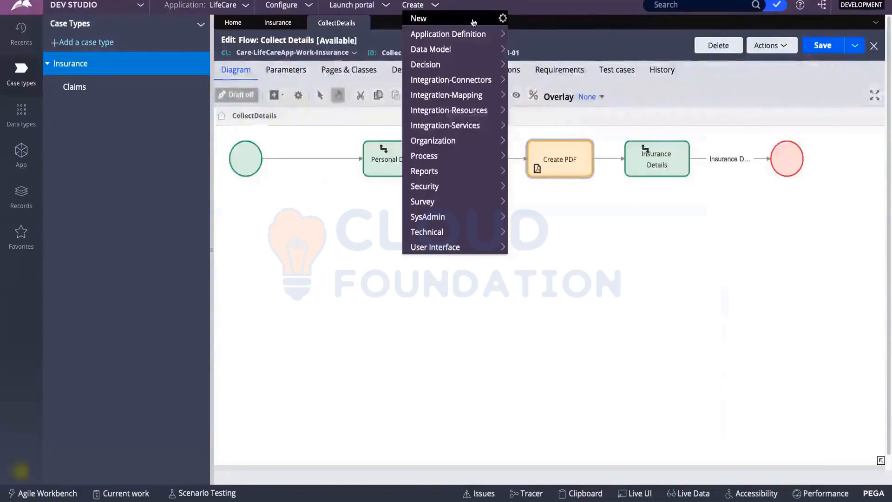
mouse_move(472, 21)
left_click(524, 20)
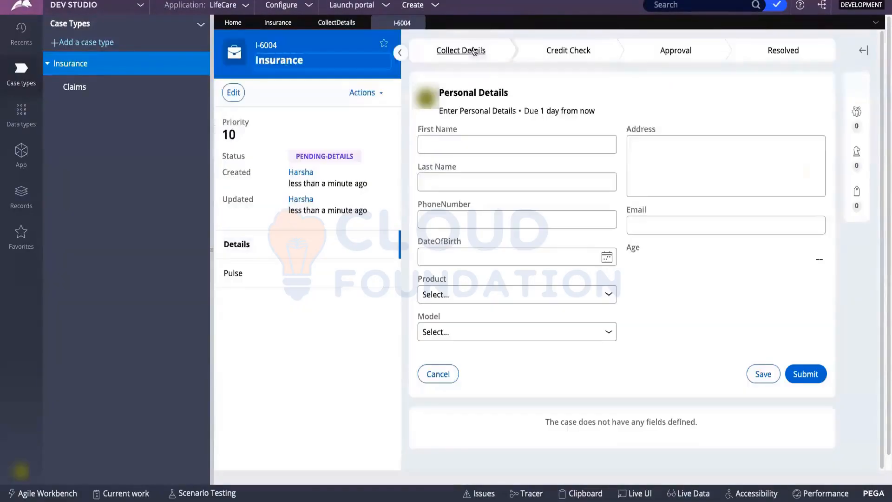
left_click(867, 51)
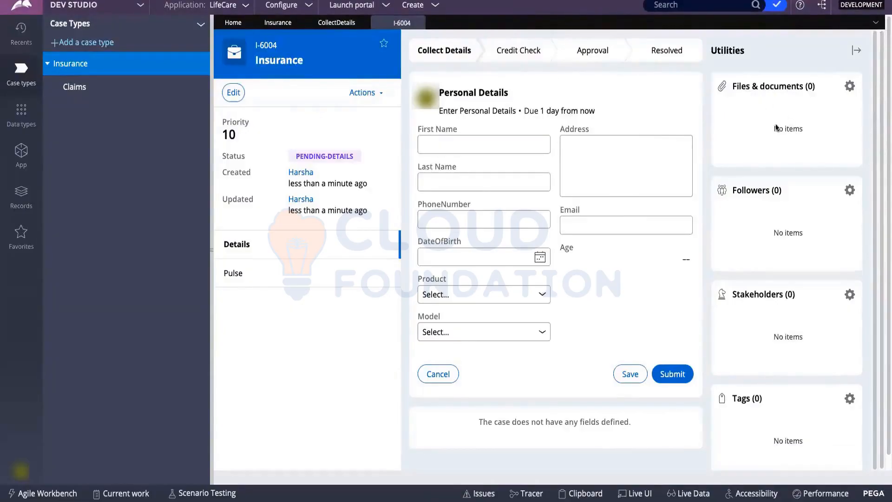
Enter the customer's name, phone and date of birth, and set the model to 128GB.
left_click(480, 144)
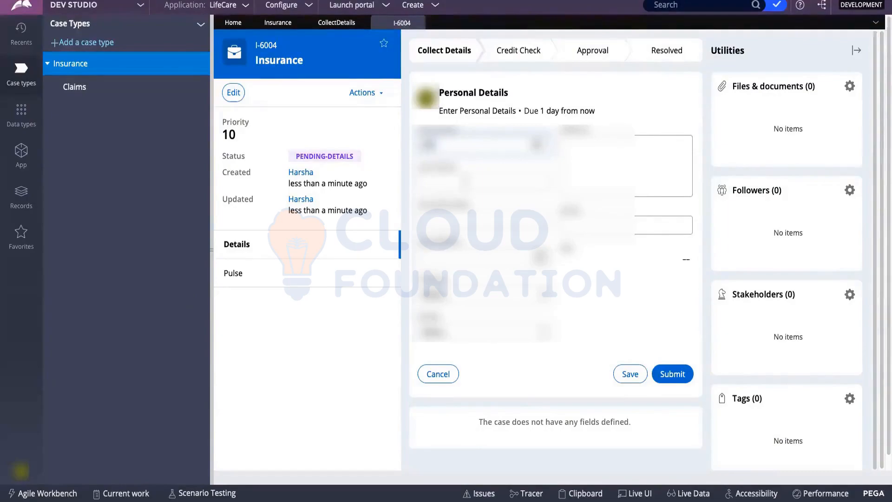
key("Tab")
key("Tab")
type("9876543210")
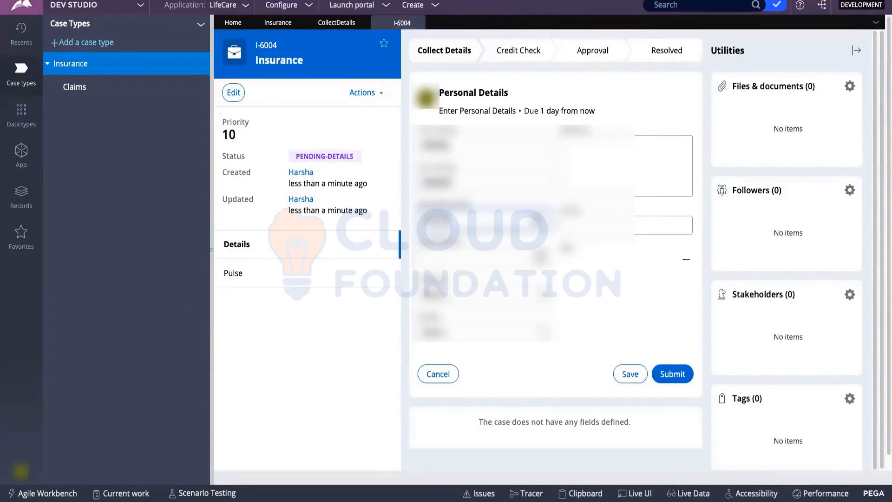
left_click(539, 256)
left_click(467, 308)
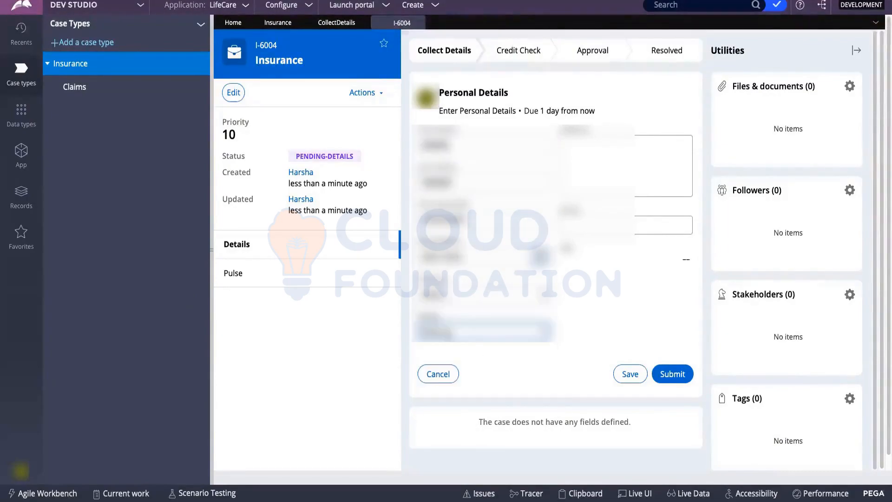
left_click(465, 305)
left_click(455, 331)
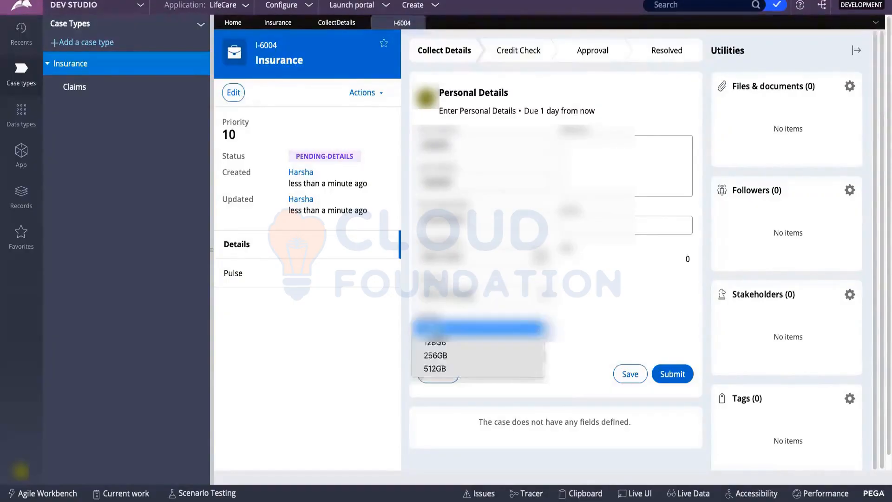
left_click(441, 342)
Enter the customer's address and e-mail, then submit the personal details.
left_click(591, 171)
type("Hyderabad")
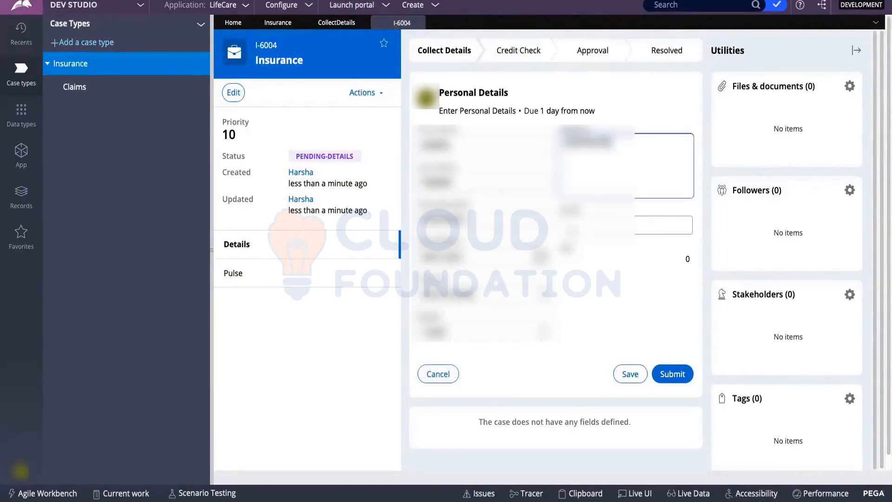
key("Tab")
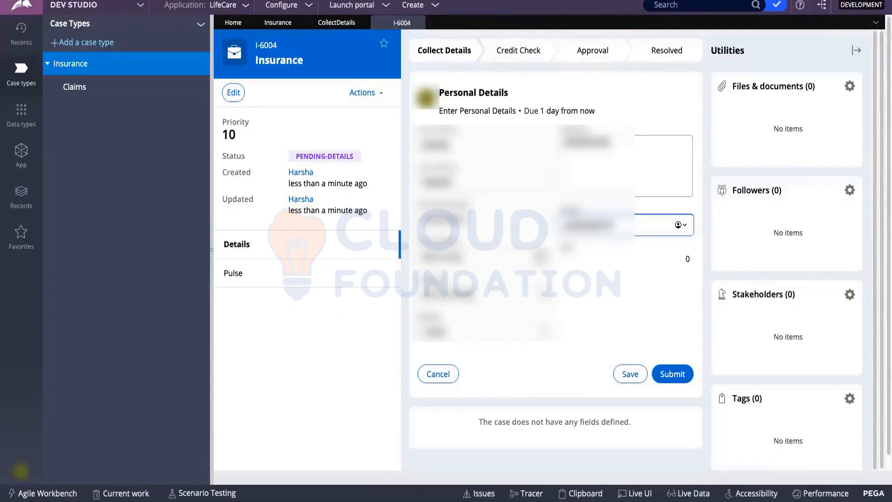
left_click(671, 373)
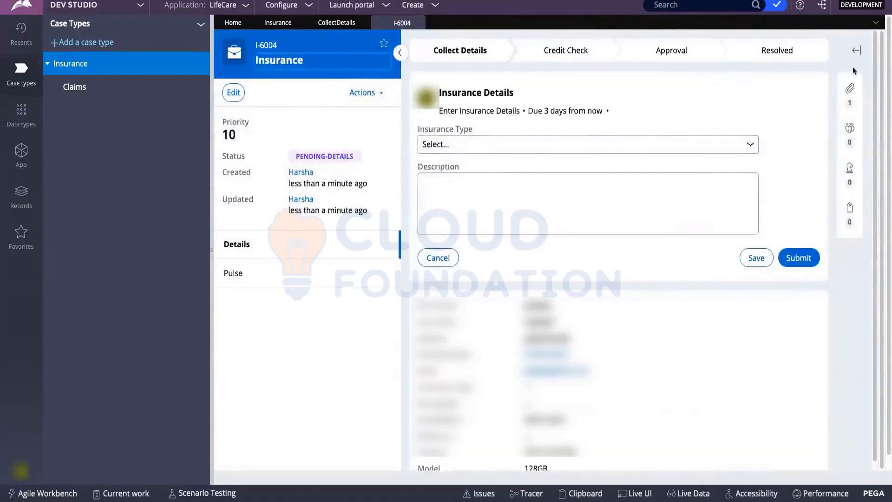
Preview the generated PersonalDetails.pdf, close it, and close the I-6004 case.
left_click(856, 50)
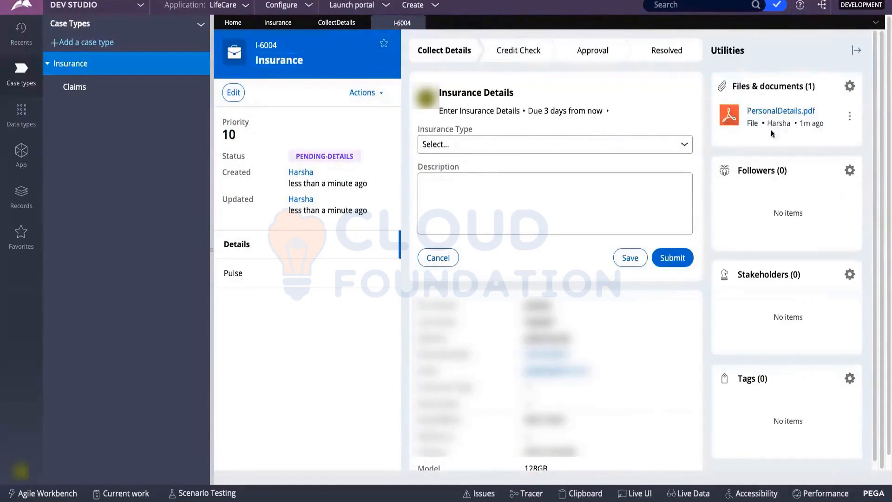
left_click(805, 115)
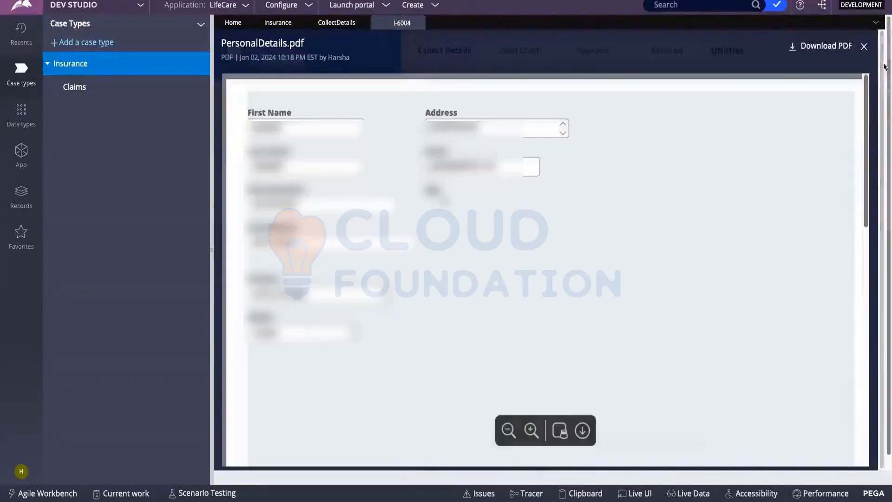
left_click(863, 48)
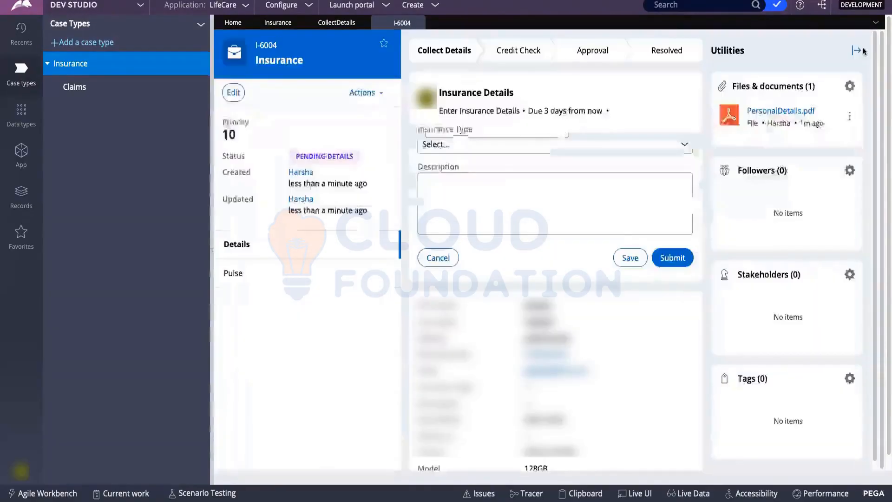
left_click(419, 24)
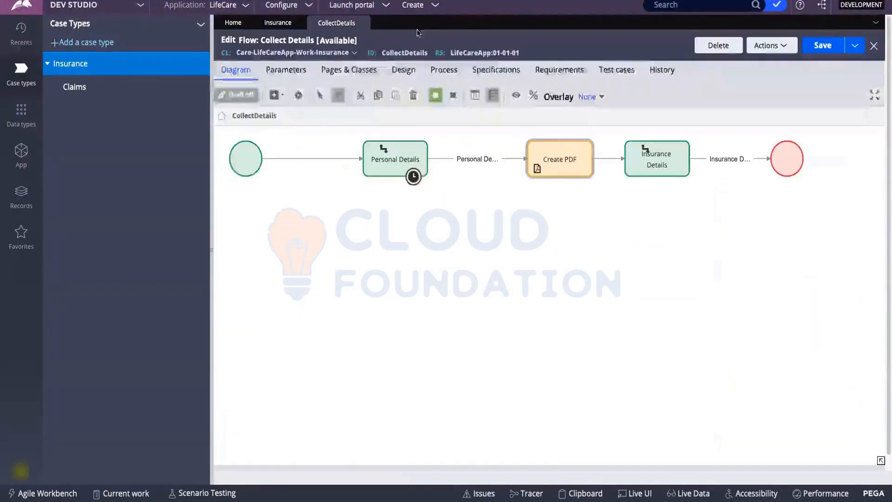
Select Create PDF, then bring up the canvas Add > Automations submenu.
left_click(551, 173)
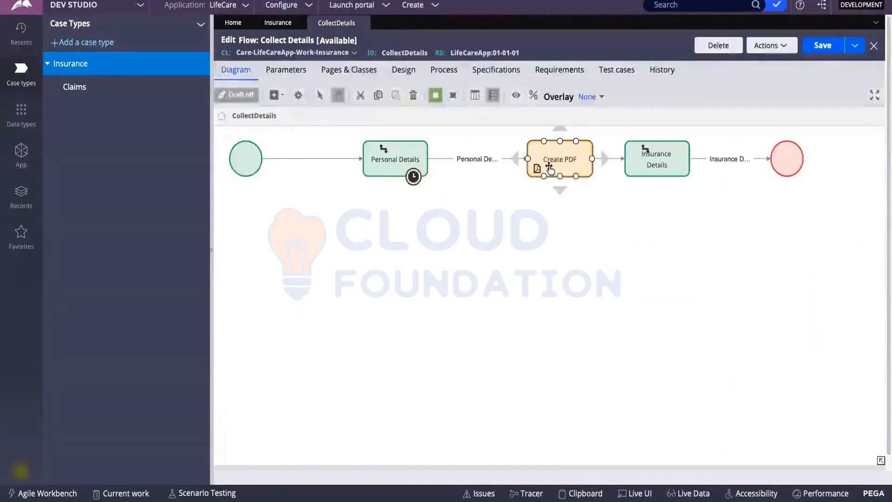
right_click(428, 212)
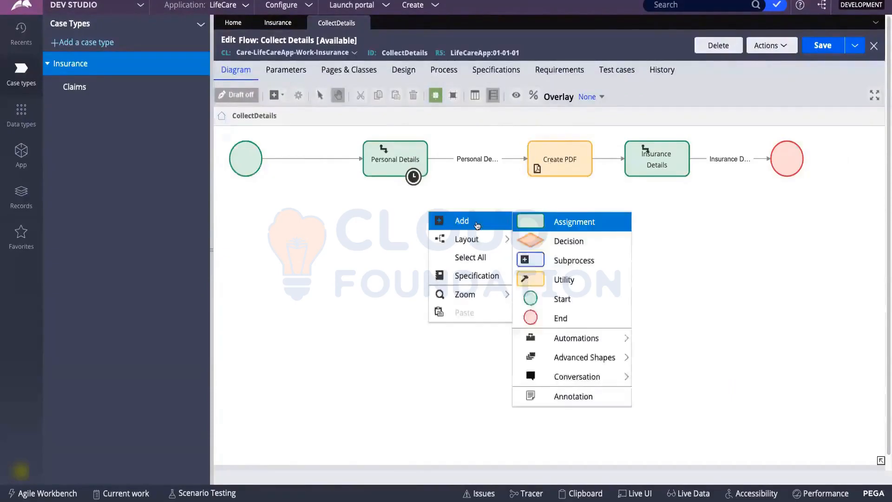
mouse_move(575, 343)
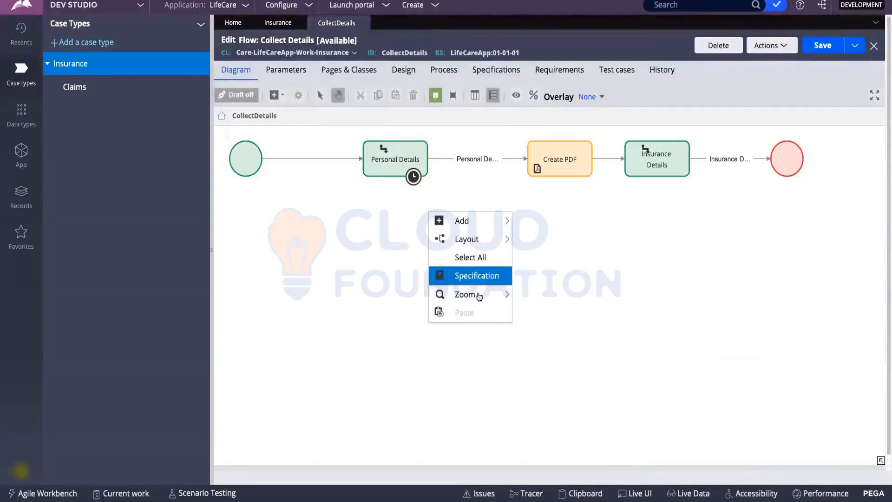
mouse_move(473, 222)
mouse_move(601, 338)
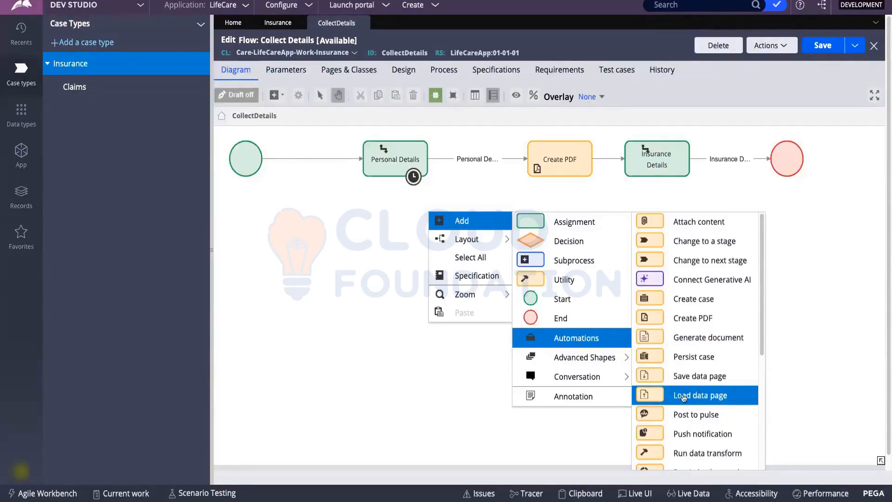
Place a Post to pulse step on the canvas below the Collect Details flow.
scroll(710, 374, "down", 1)
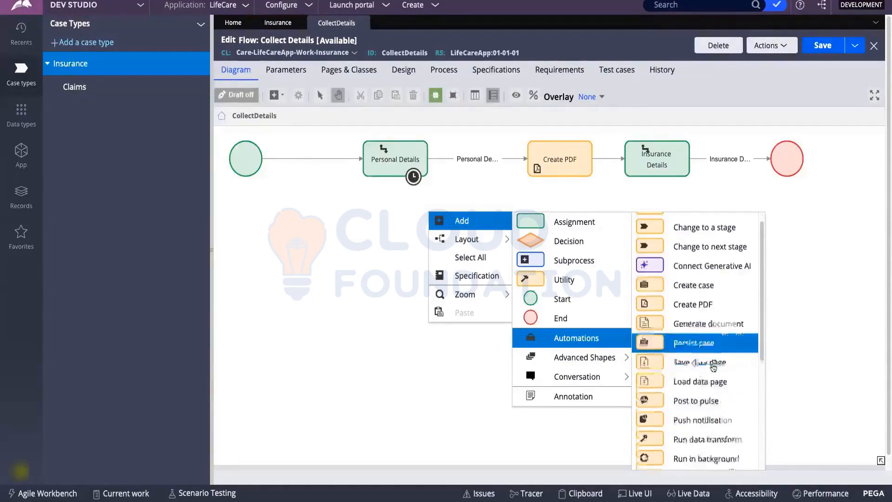
scroll(701, 334, "down", 2)
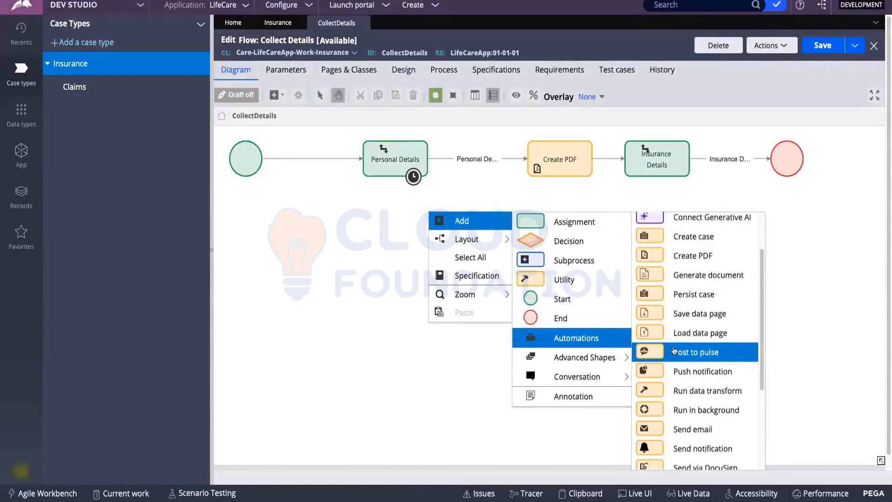
left_click_drag(675, 356, 346, 286)
left_click(695, 357)
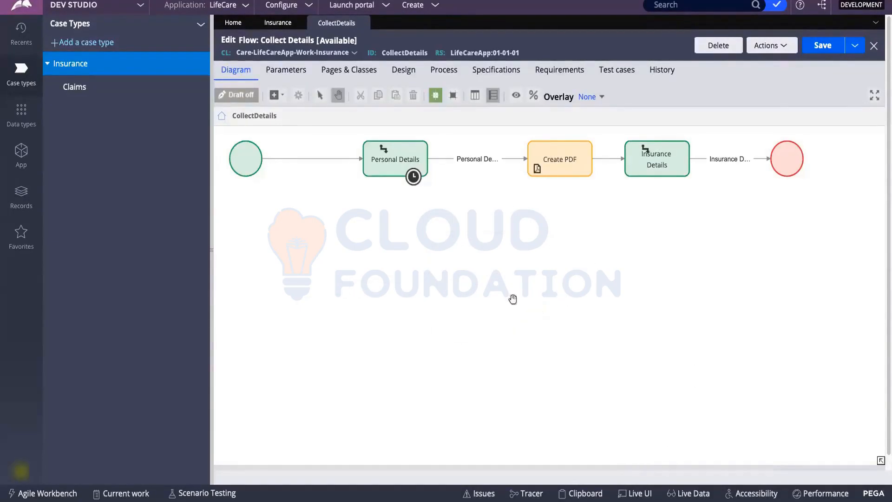
left_click(466, 234)
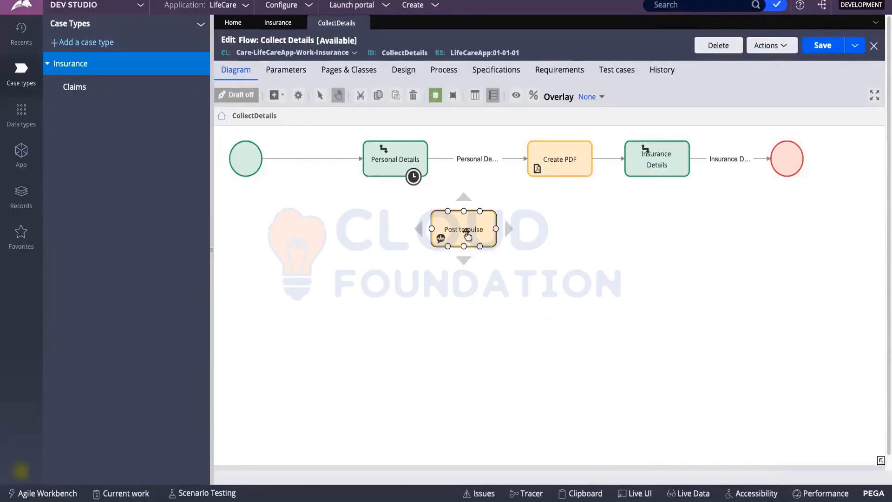
Set the Post to pulse step to post as Other with the message 'Test' and submit.
double_click(467, 235)
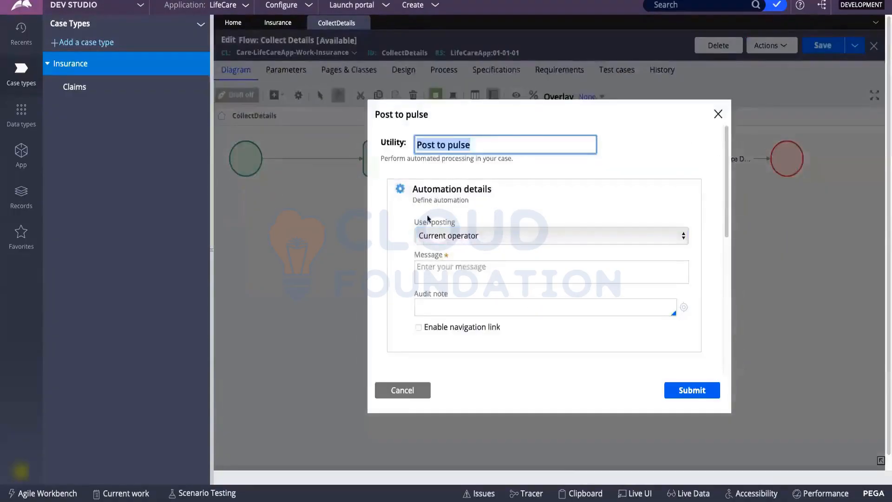
left_click(441, 270)
left_click(448, 234)
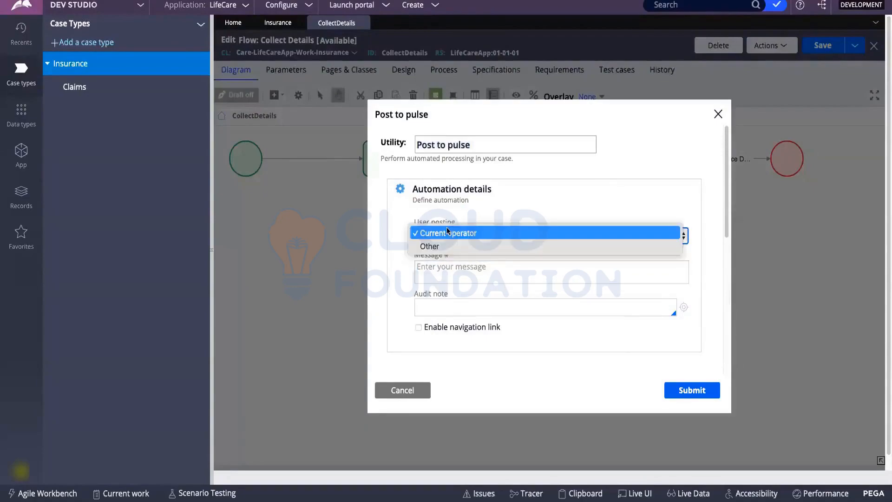
left_click(445, 246)
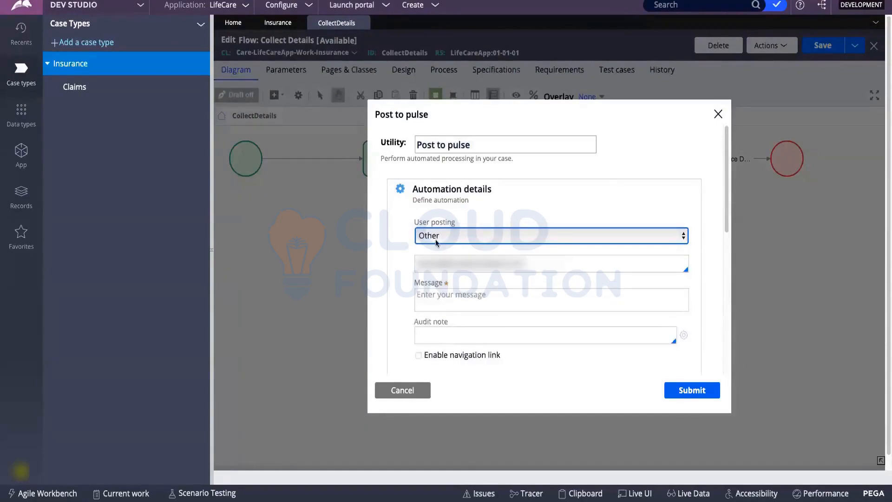
left_click(436, 238)
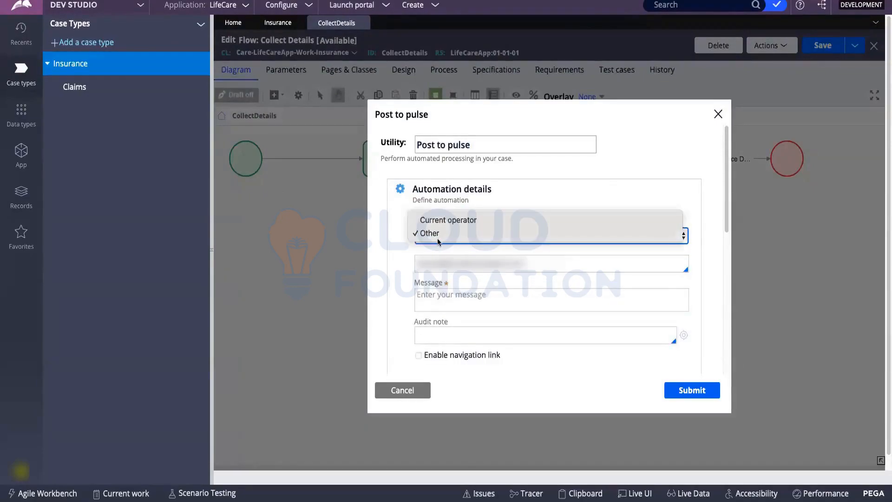
left_click(497, 197)
left_click(441, 291)
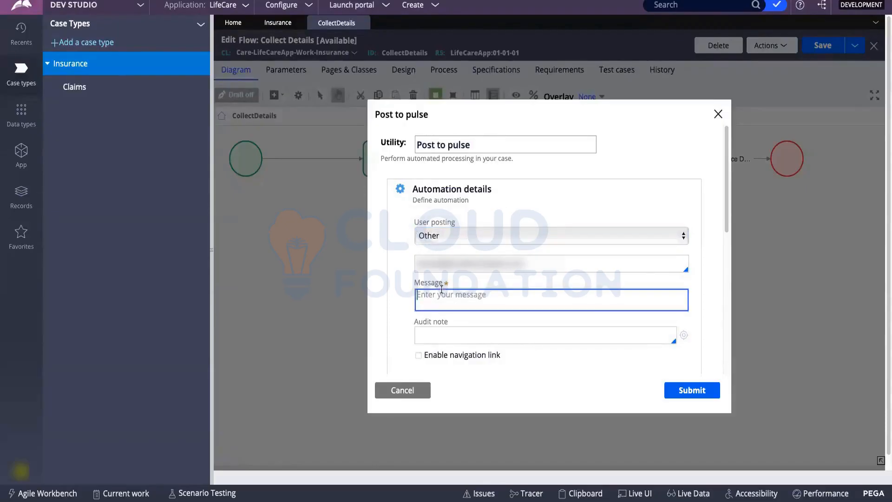
type("Test")
left_click(692, 390)
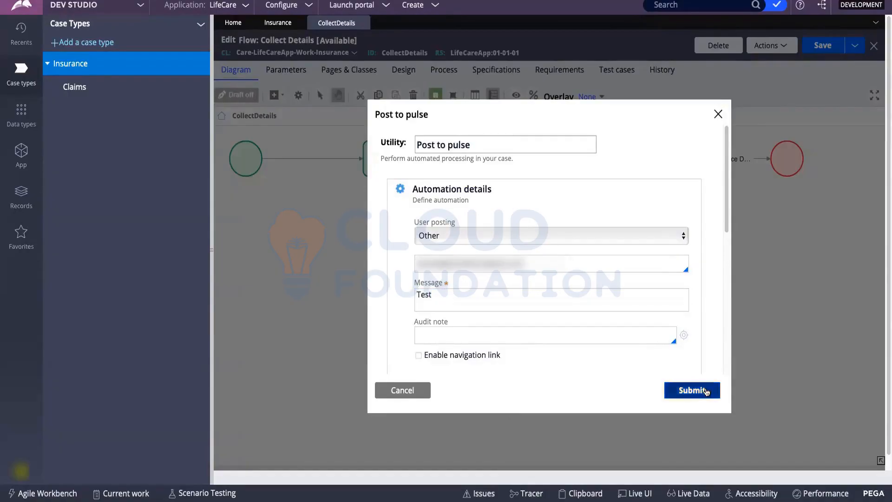
Wire the Post to pulse step between Personal Details and Create PDF.
left_click_drag(465, 233, 474, 232)
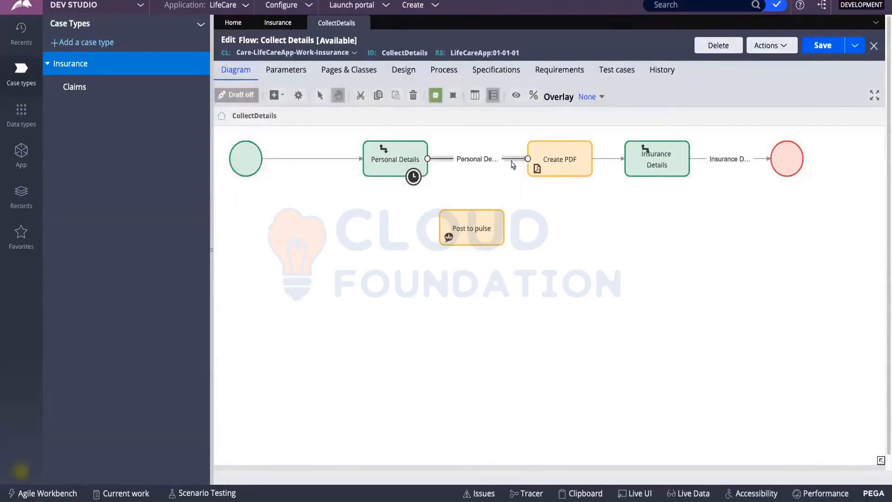
left_click(474, 233)
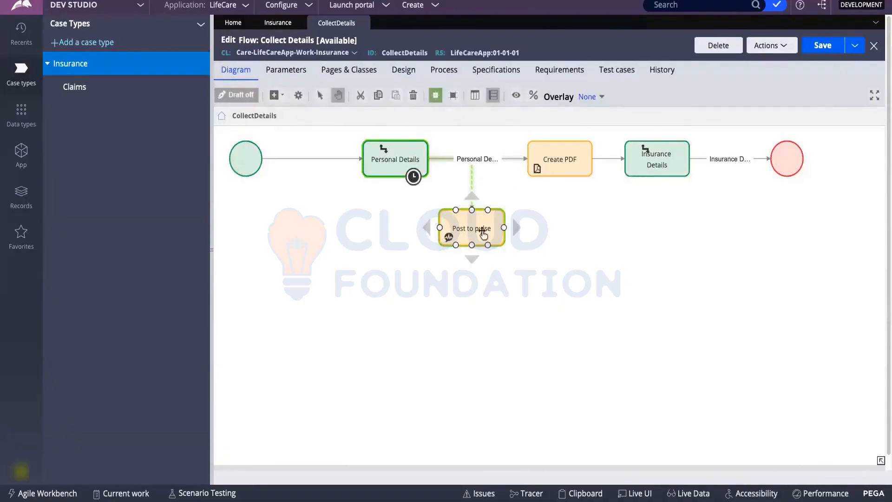
left_click_drag(482, 231, 563, 165)
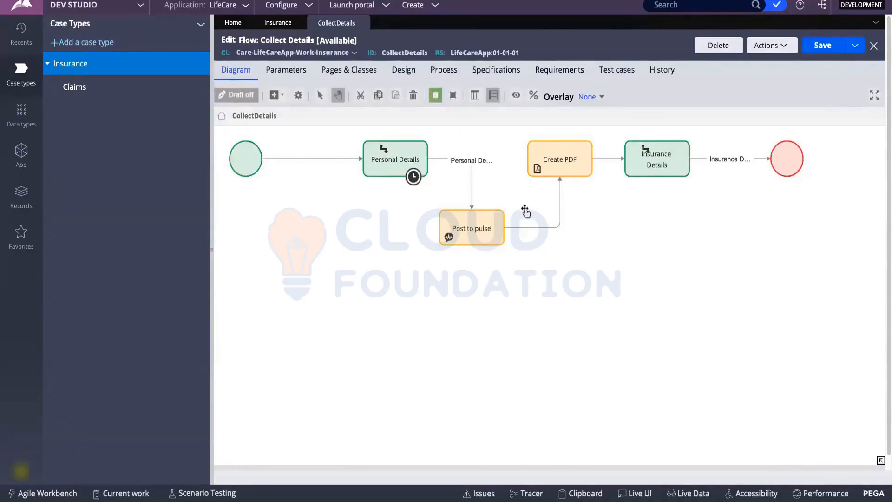
Align all flow shapes horizontally in one row and save the flow with Ctrl+S.
right_click(609, 218)
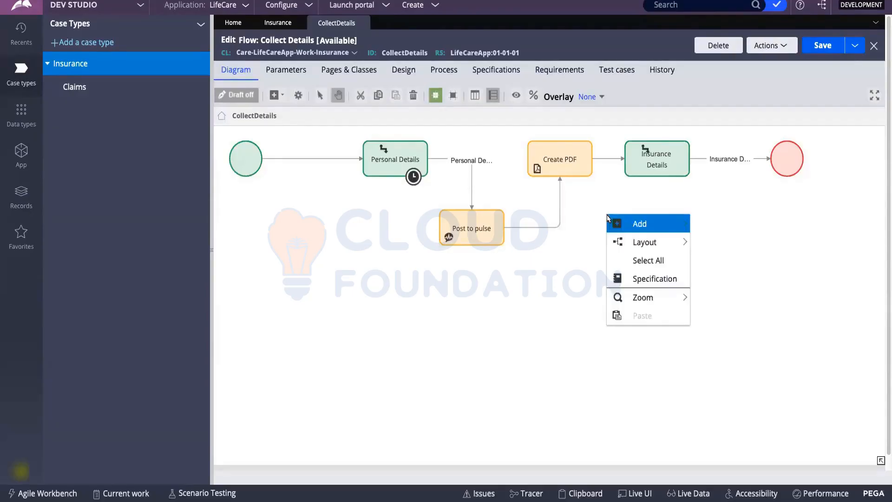
mouse_move(650, 244)
left_click(727, 245)
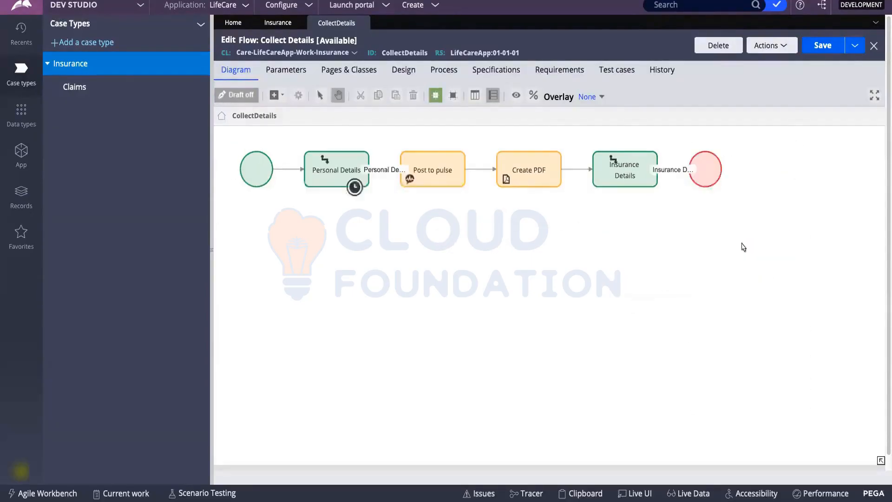
key("ctrl+s")
left_click(416, 175)
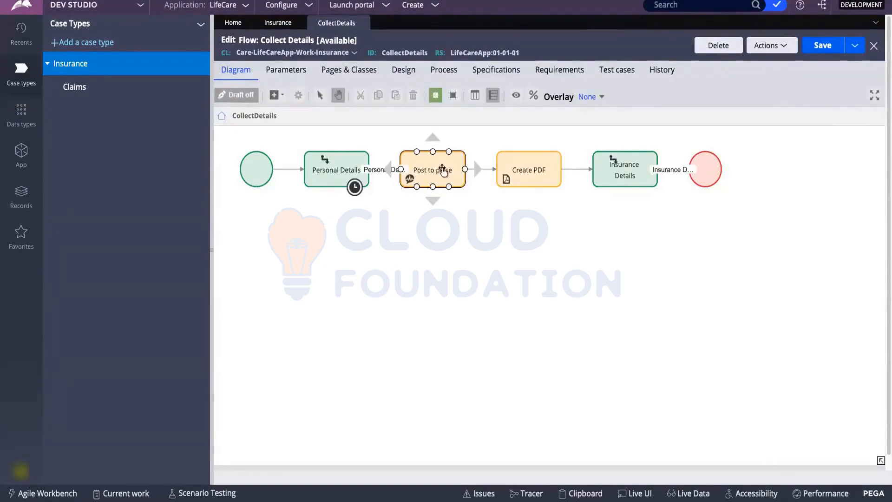
left_click(339, 238)
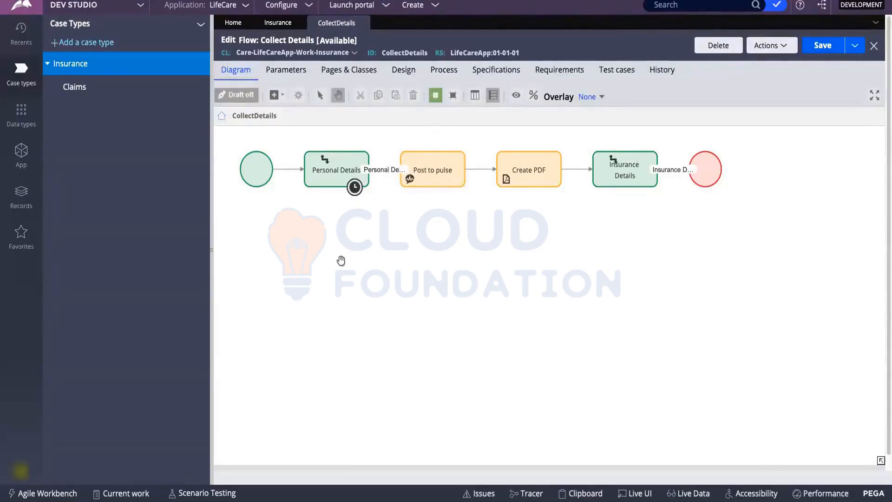
left_click(459, 152)
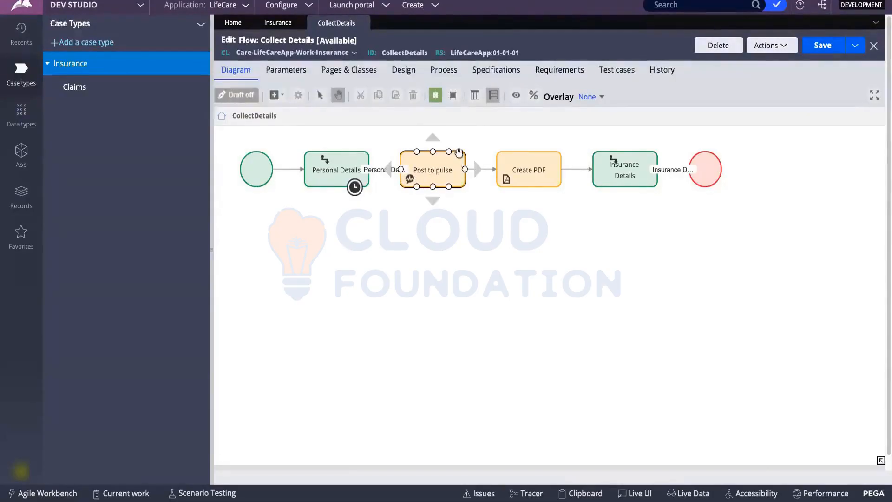
Start a new Insurance case and show its Pulse feed.
left_click(428, 6)
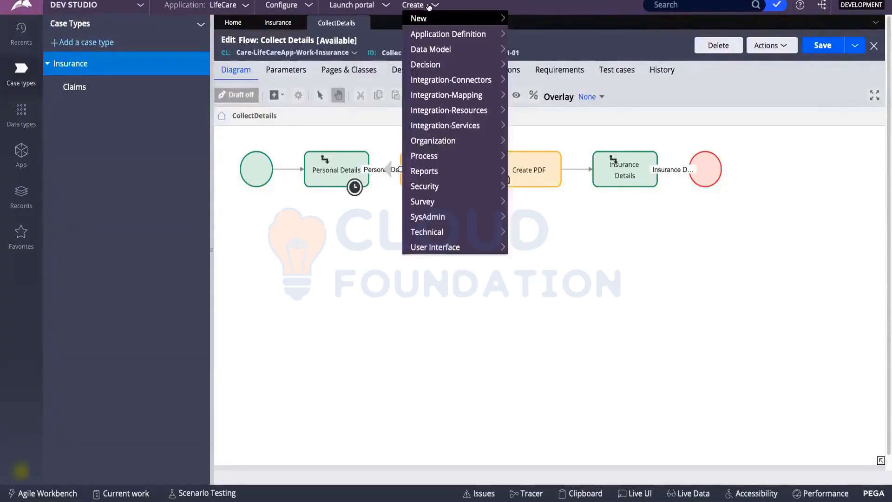
mouse_move(472, 18)
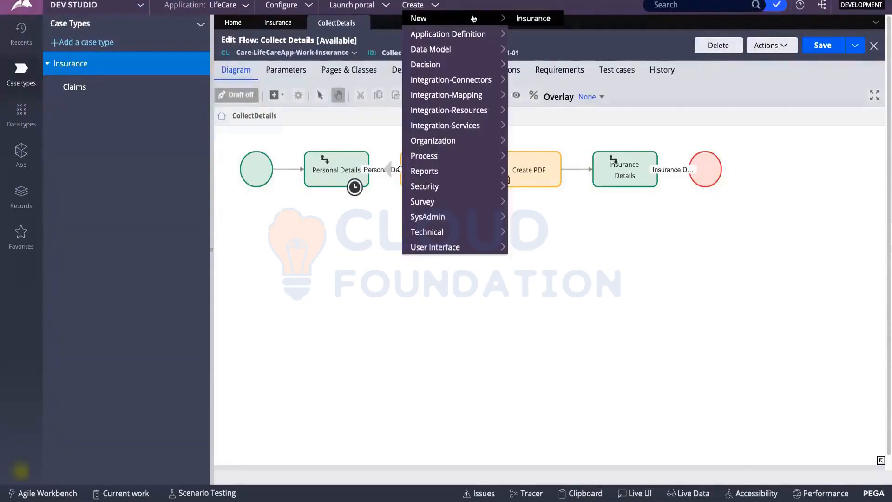
left_click(520, 19)
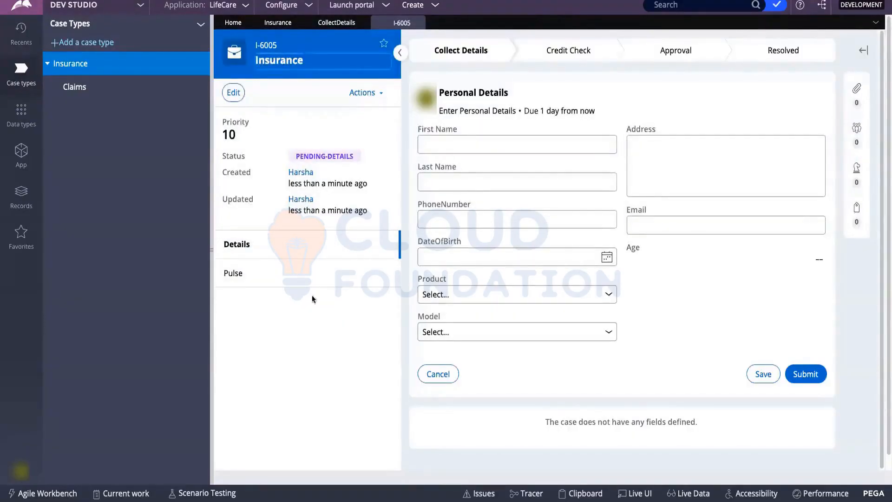
left_click(247, 275)
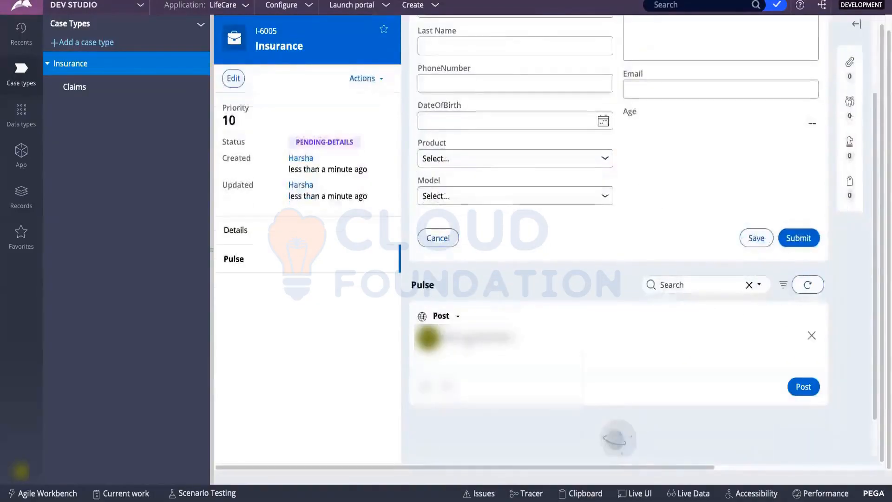
Write a Pulse post 'Hi @… requr story completed' mentioning a suggested user.
type("Hi")
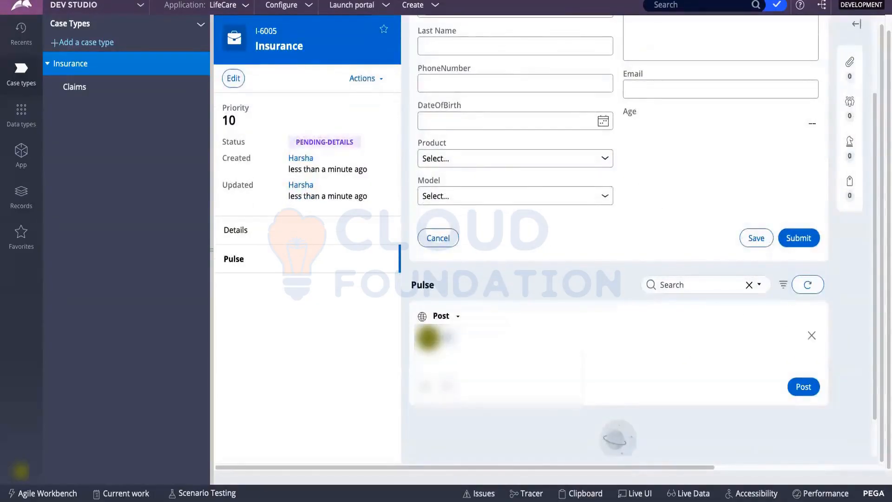
type("@")
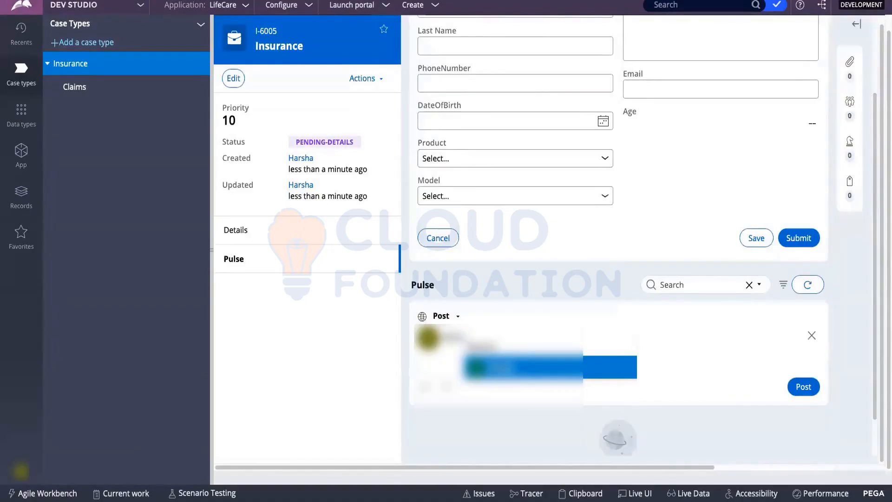
left_click(496, 365)
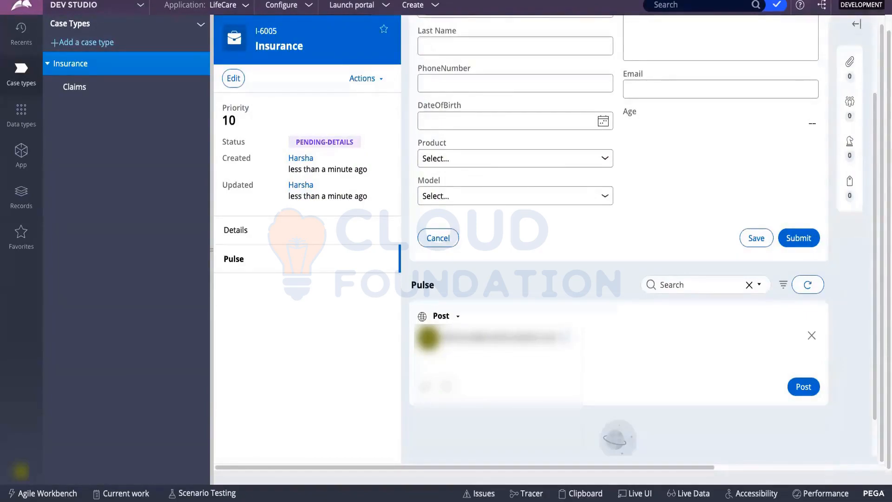
type("requr story completed")
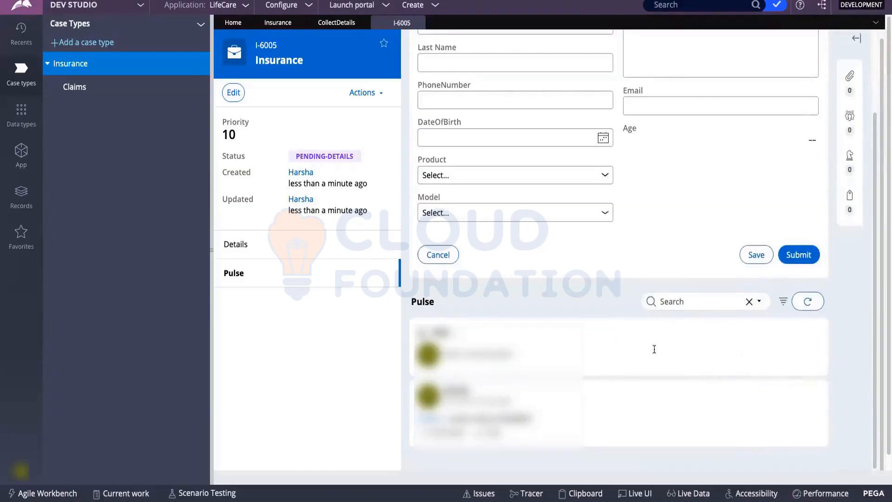
Submit the Personal Details step of case I-6005.
scroll(705, 313, "up", 3)
left_click(808, 374)
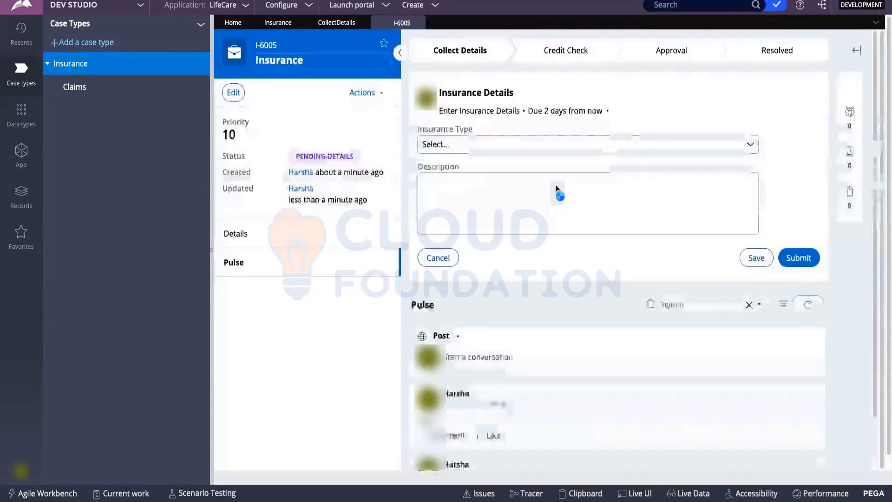
scroll(559, 194, "down", 2)
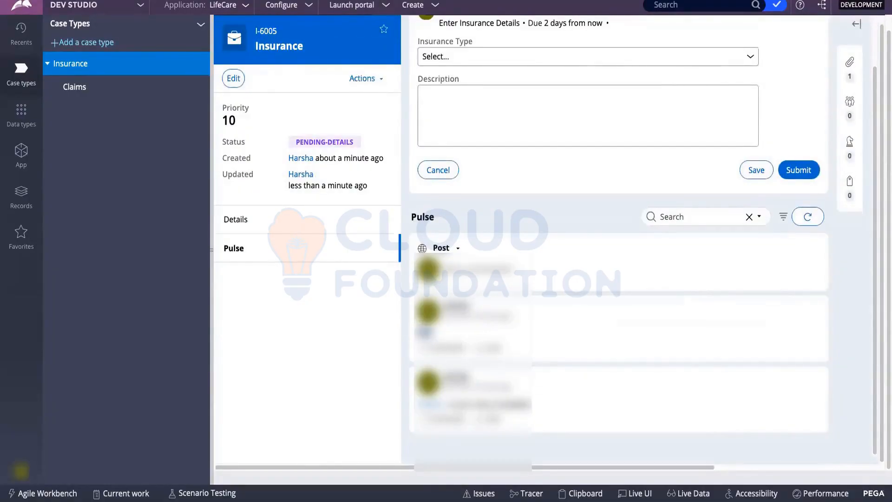
On case I-6005, start a new Pulse post and check its visibility choices without changing them.
left_click(325, 23)
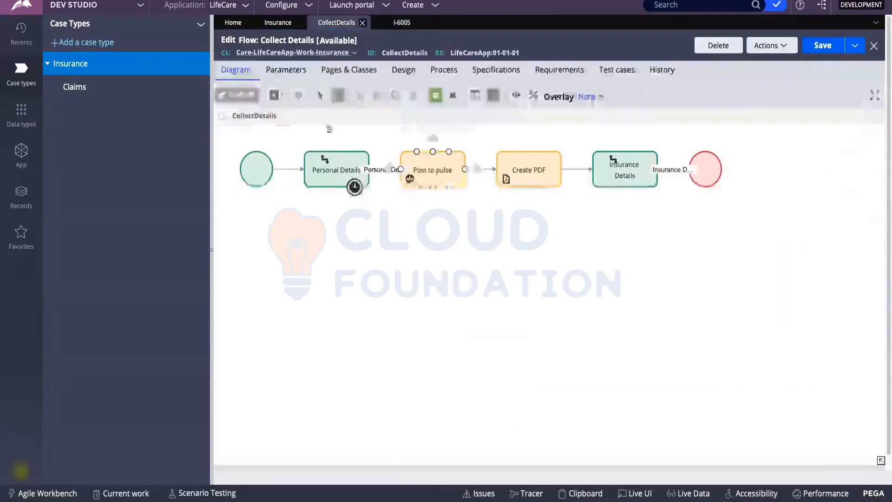
left_click(395, 24)
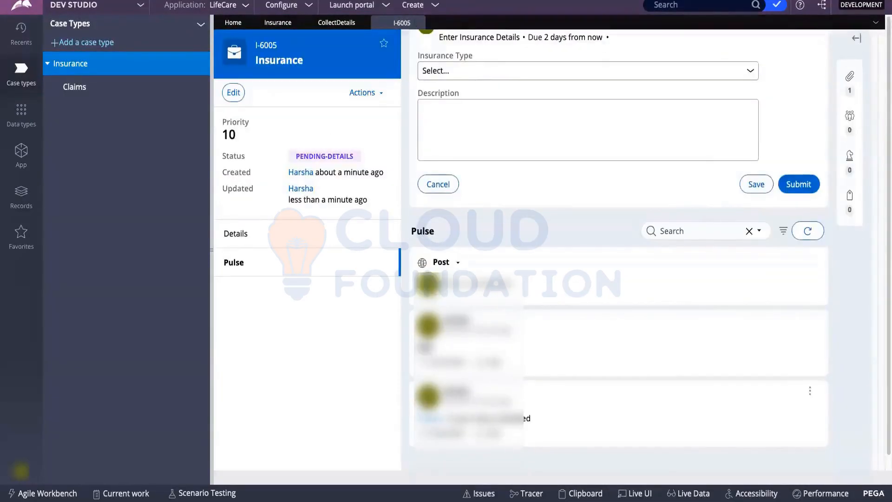
left_click(477, 285)
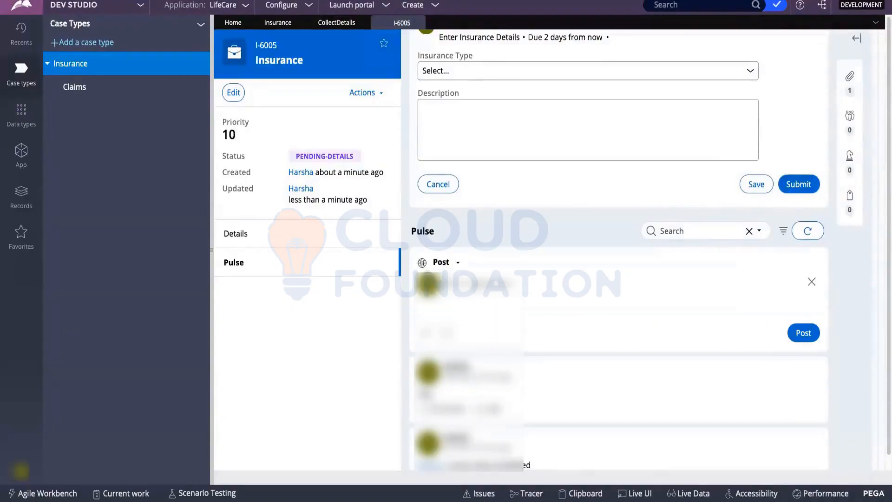
scroll(617, 233, "down", 1)
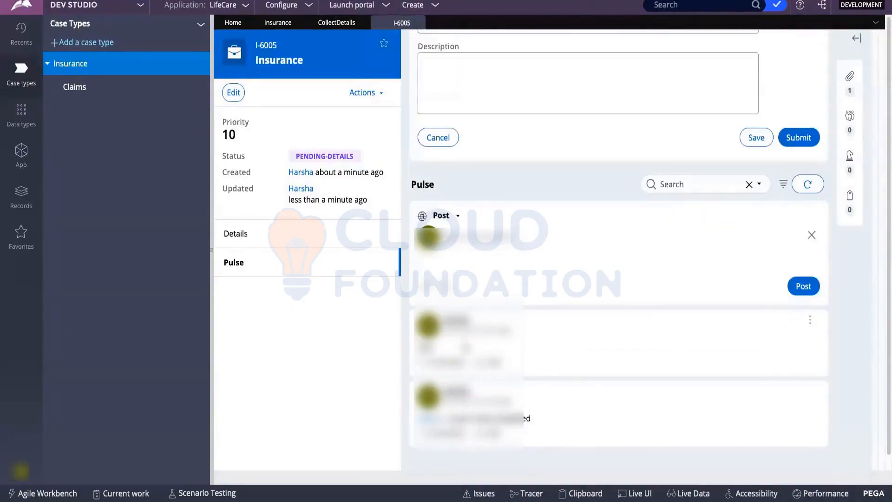
scroll(492, 344, "up", 3)
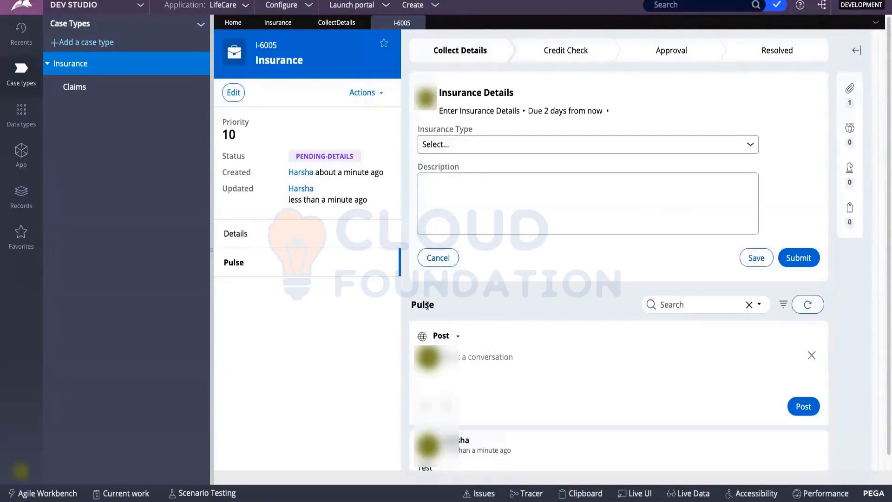
left_click(458, 338)
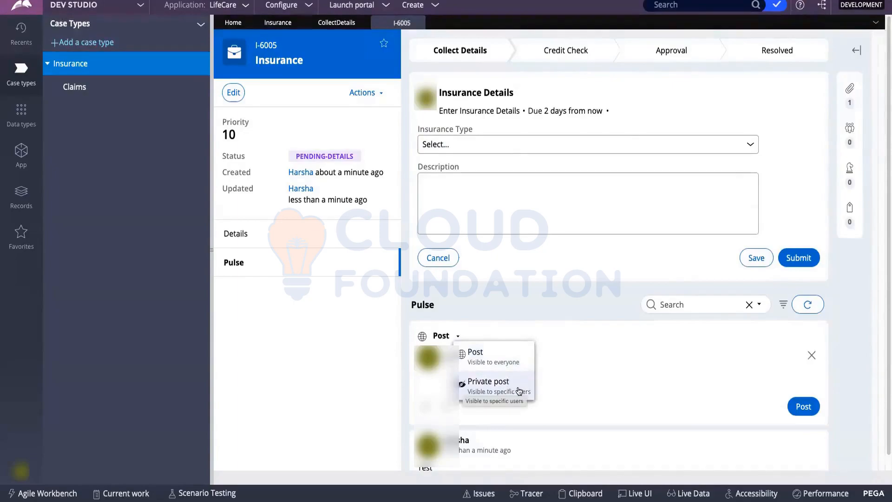
left_click(547, 319)
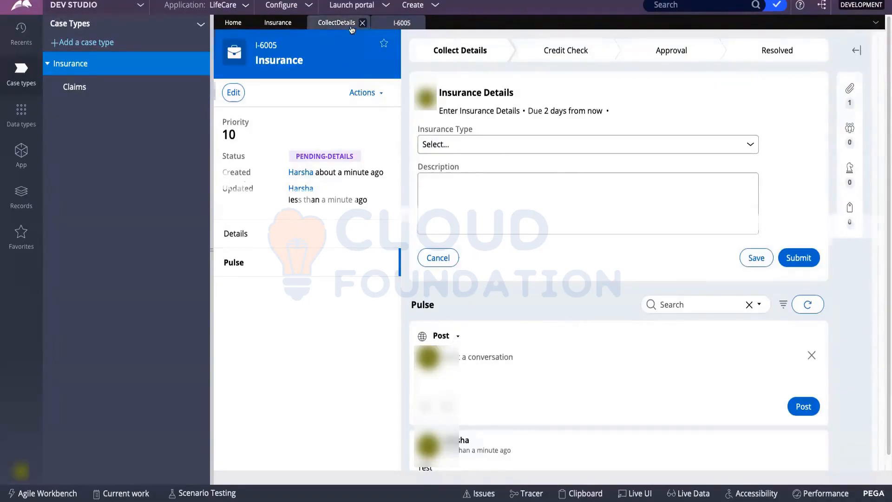
Browse the Add > Automations shapes on the Collect Details canvas without adding one.
left_click(337, 22)
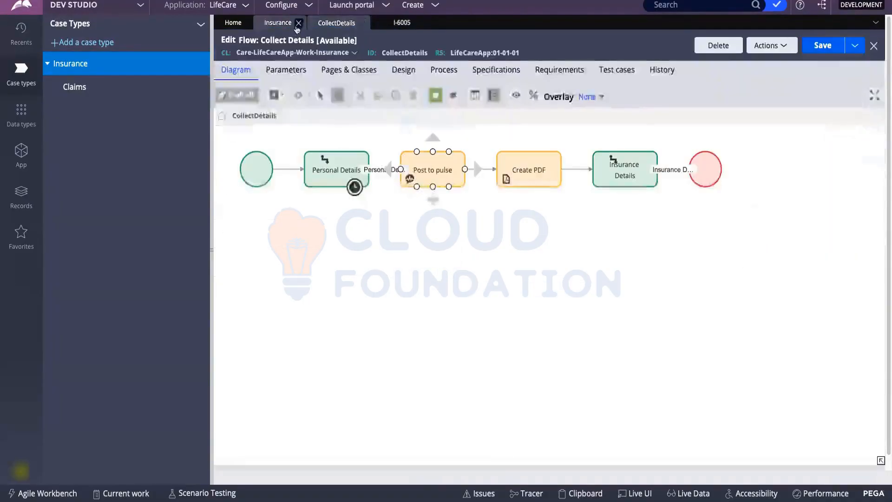
right_click(435, 250)
mouse_move(439, 256)
mouse_move(541, 377)
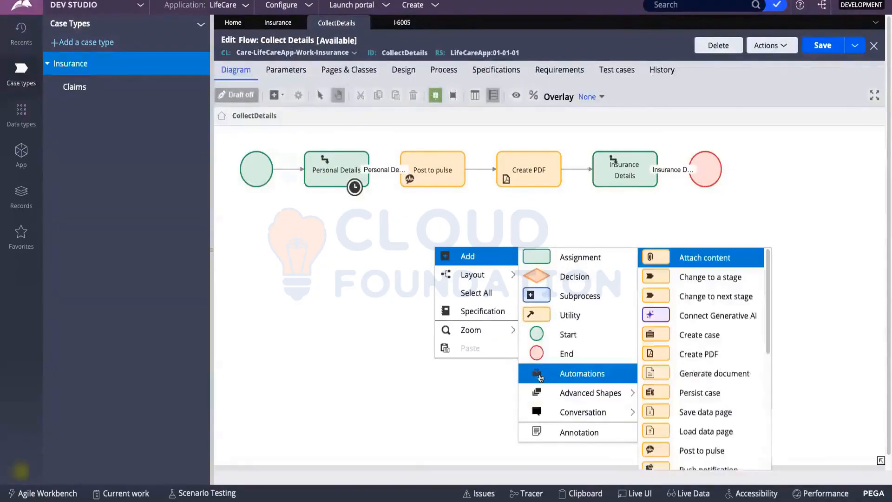
scroll(727, 378, "down", 3)
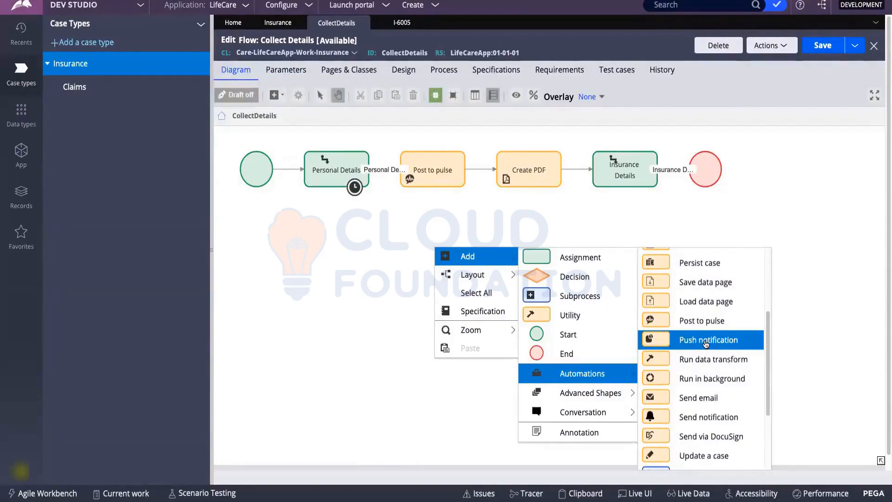
Look over case I-6005 again, then return to the Collect Details flow diagram.
left_click(402, 22)
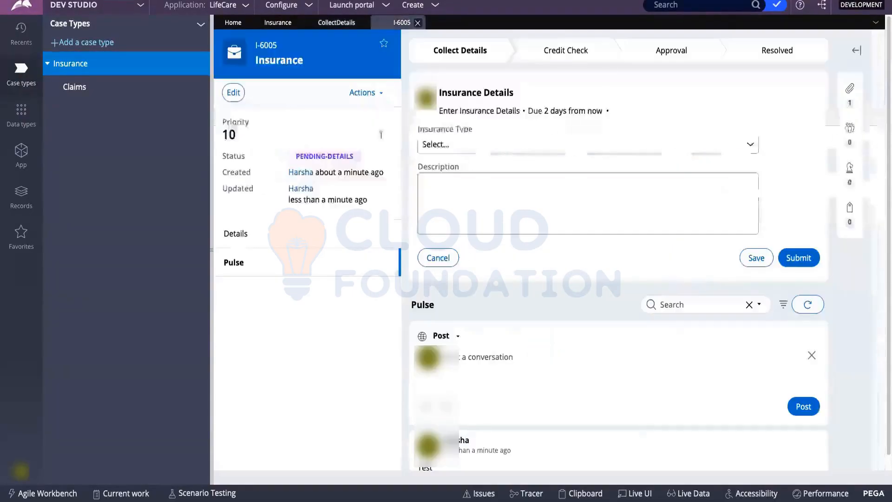
scroll(488, 112, "down", 3)
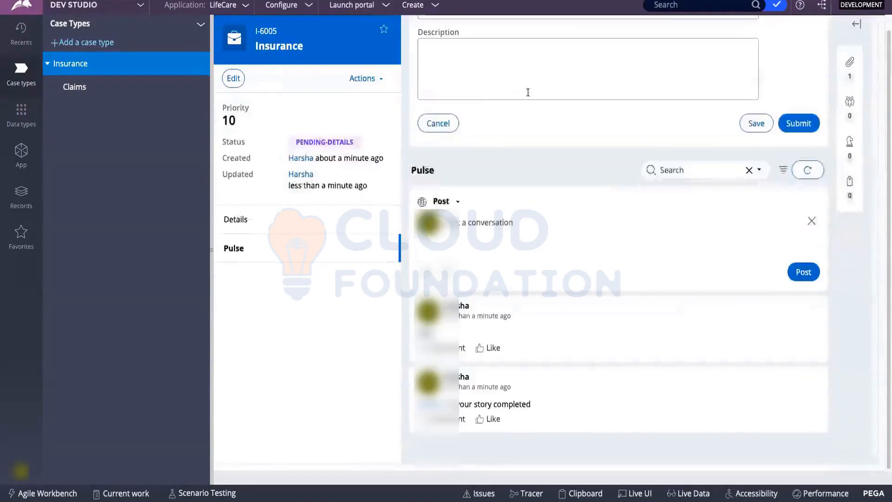
scroll(528, 92, "up", 3)
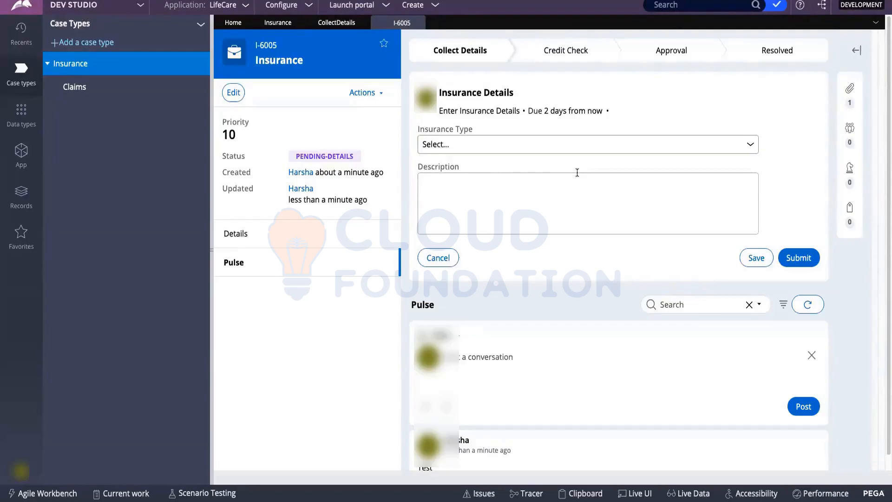
scroll(576, 173, "down", 3)
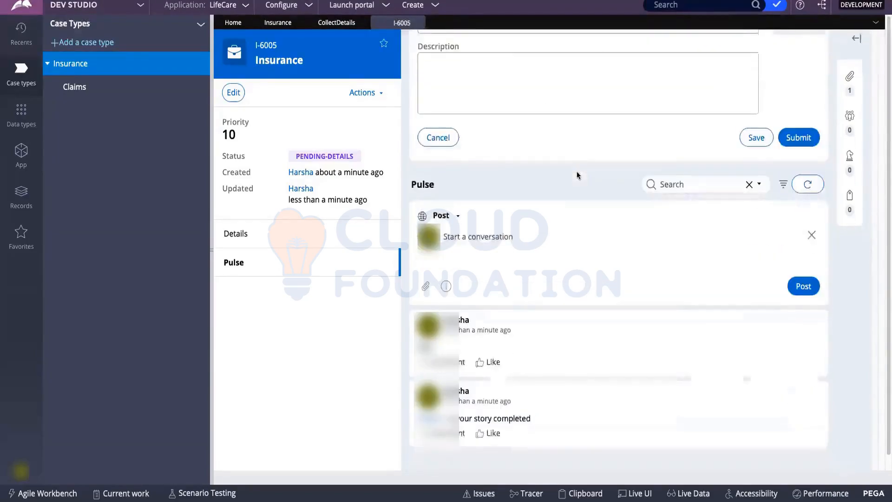
scroll(573, 137, "up", 3)
left_click(320, 24)
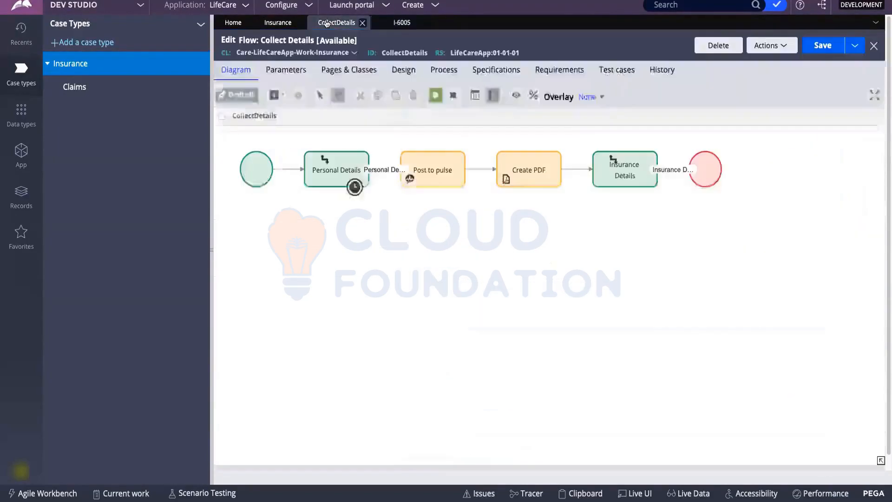
Add a Send notification shape to the Collect Details flow canvas.
right_click(450, 246)
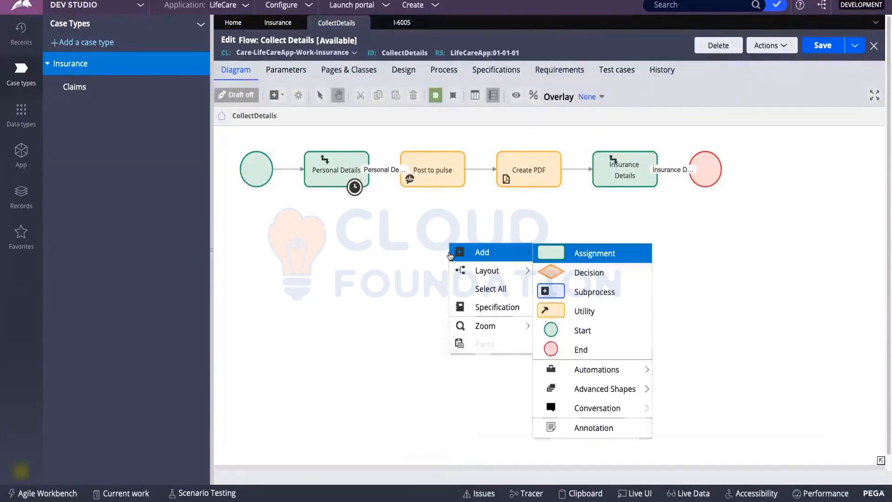
mouse_move(583, 372)
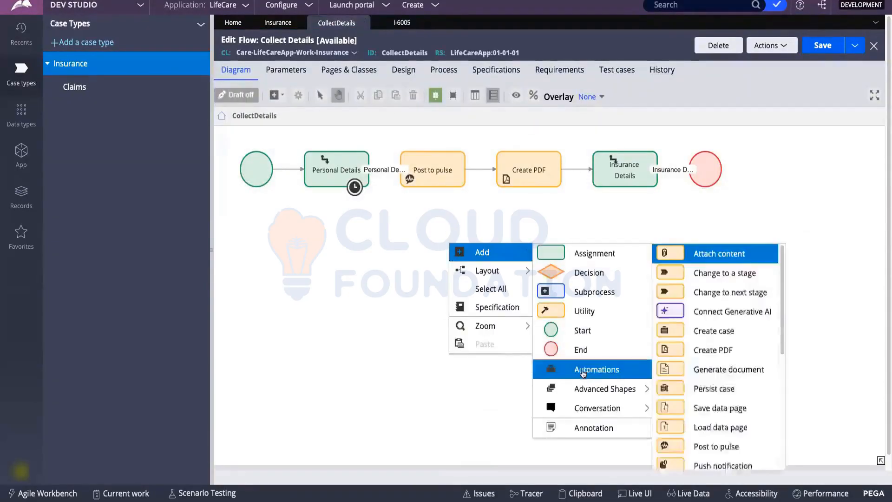
scroll(697, 371, "down", 5)
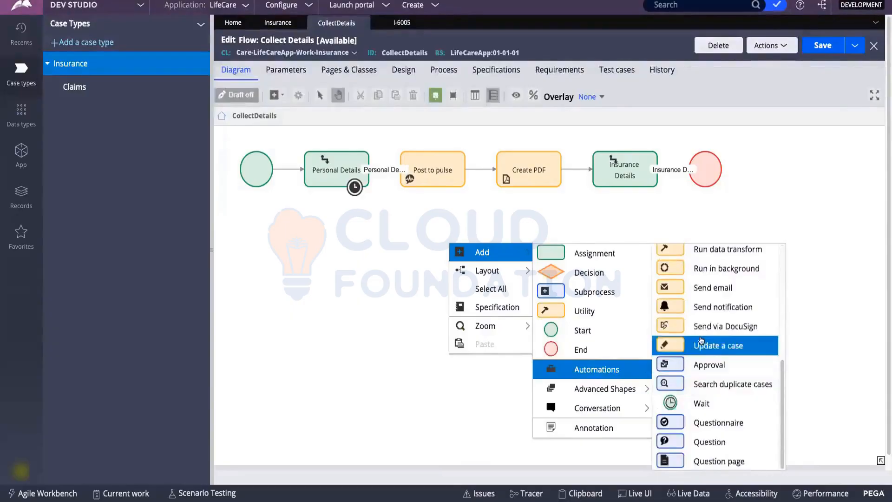
left_click(708, 307)
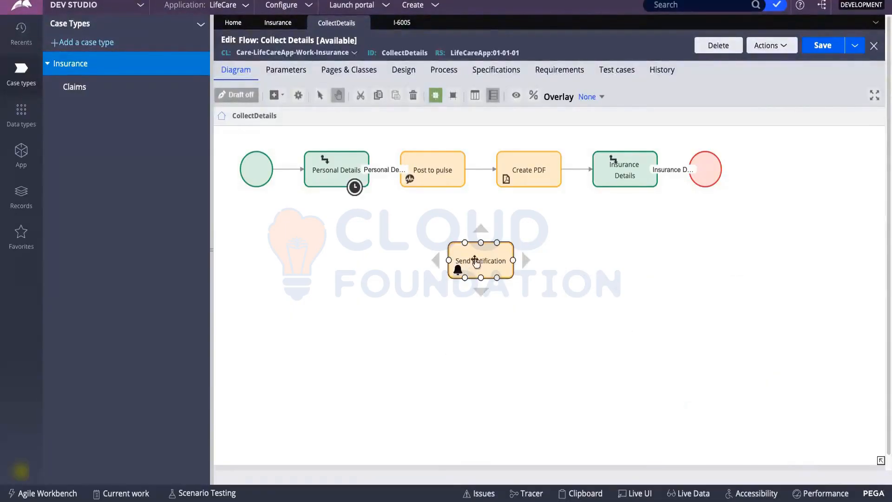
Name the step's notification TestNotification and start creating that notification rule.
double_click(475, 256)
left_click(458, 235)
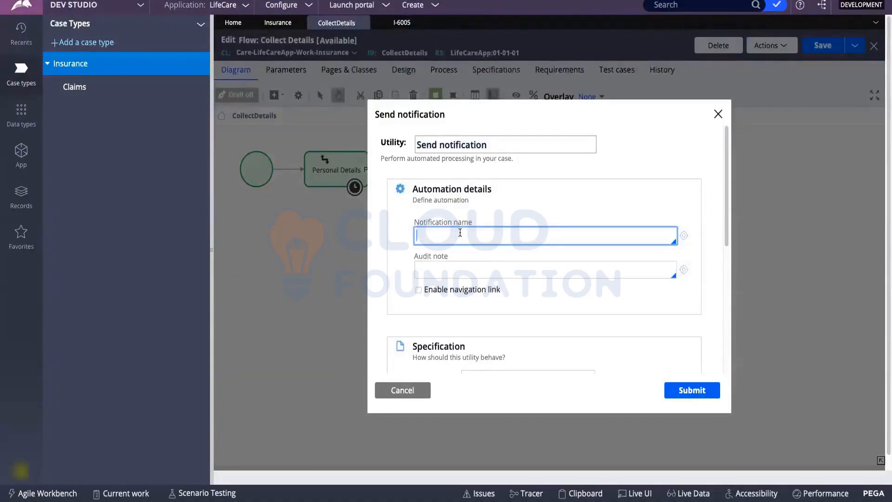
scroll(460, 232, "down", 1)
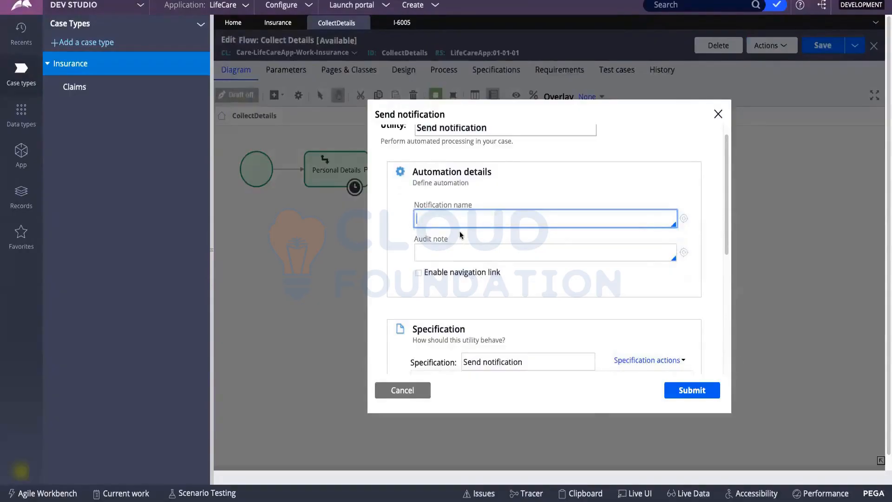
type("TestNotification")
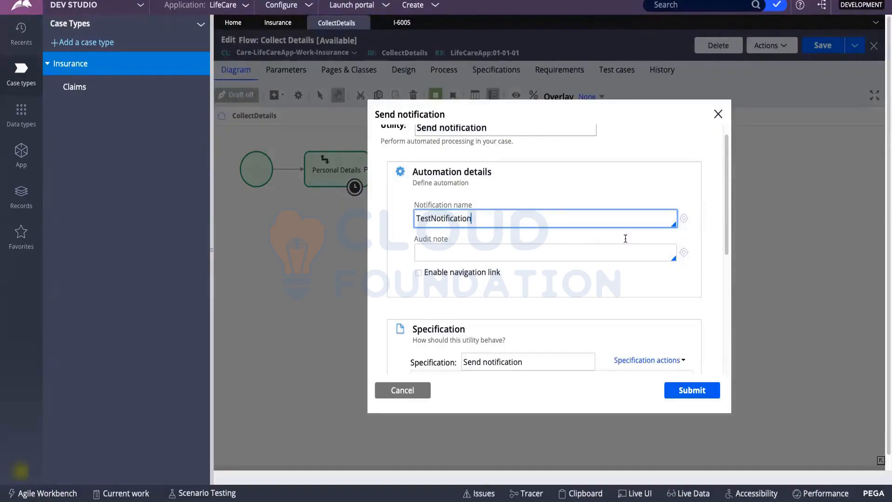
left_click(685, 219)
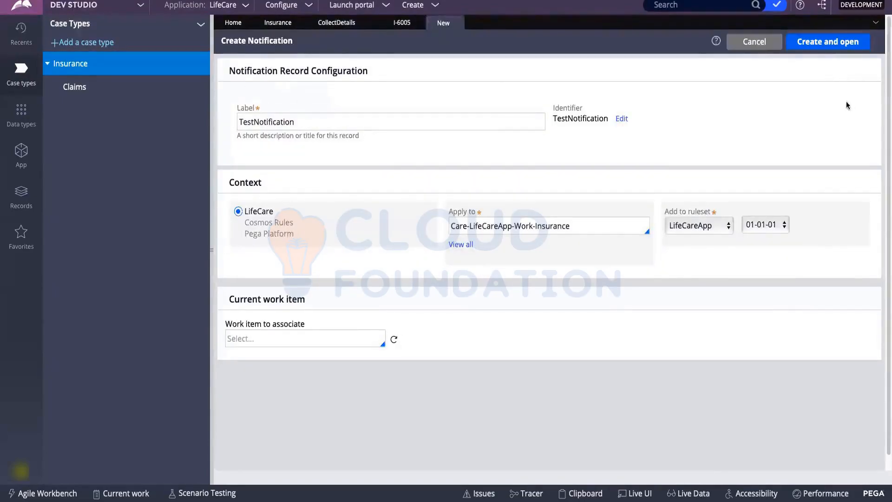
Create the TestNotification rule with recipient type Operator ID and a fixed operator e-mail as recipient.
left_click(831, 42)
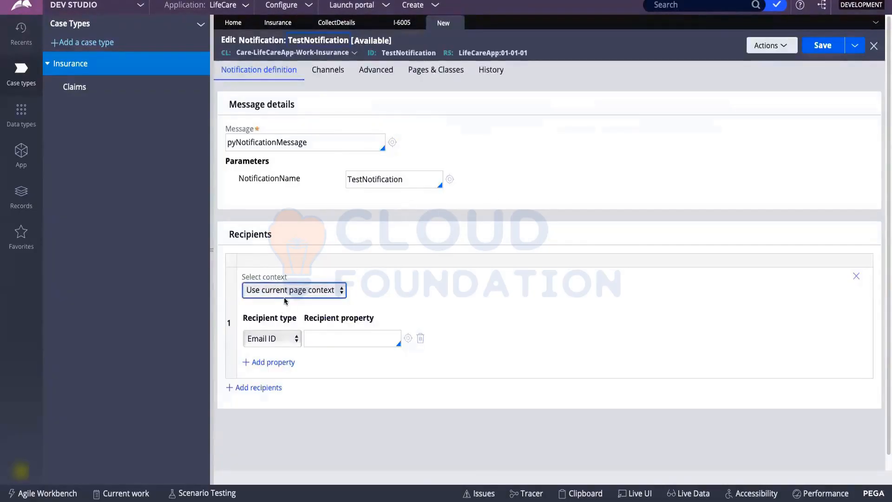
left_click(268, 337)
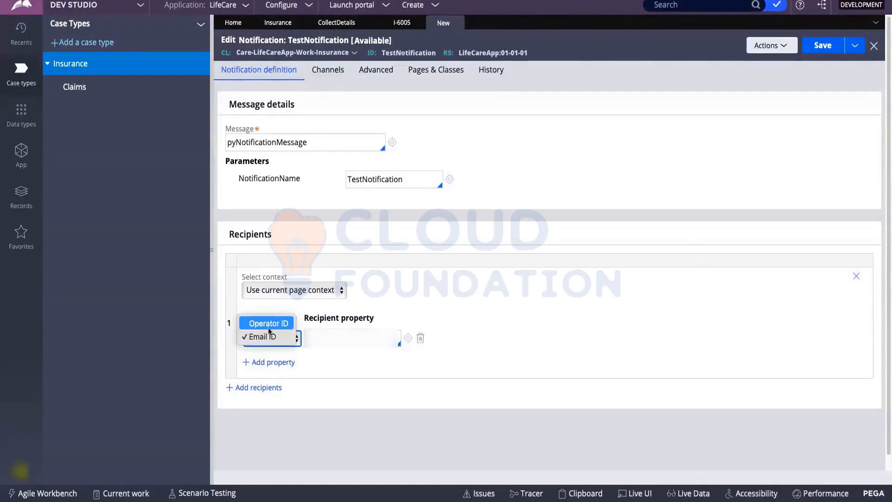
left_click(269, 322)
left_click(339, 340)
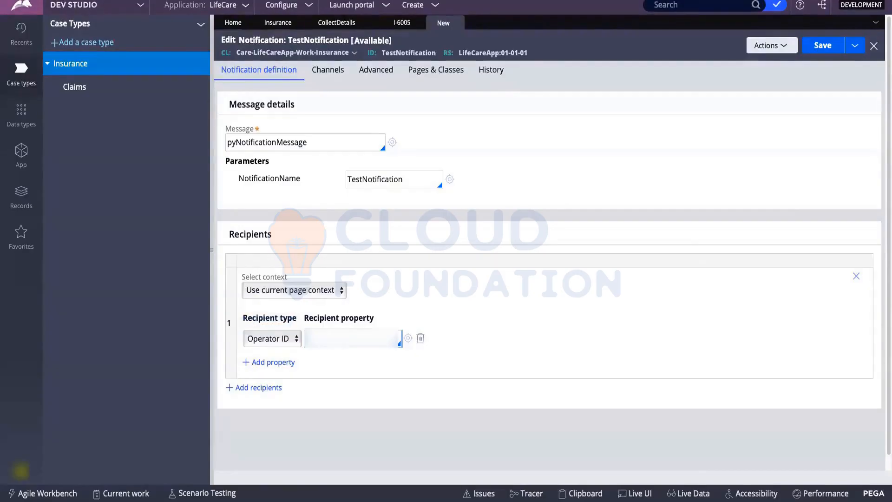
type("a")
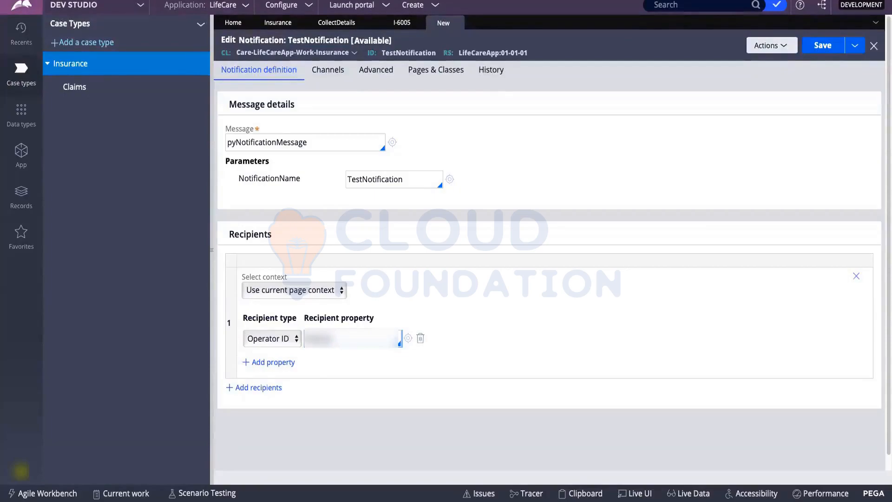
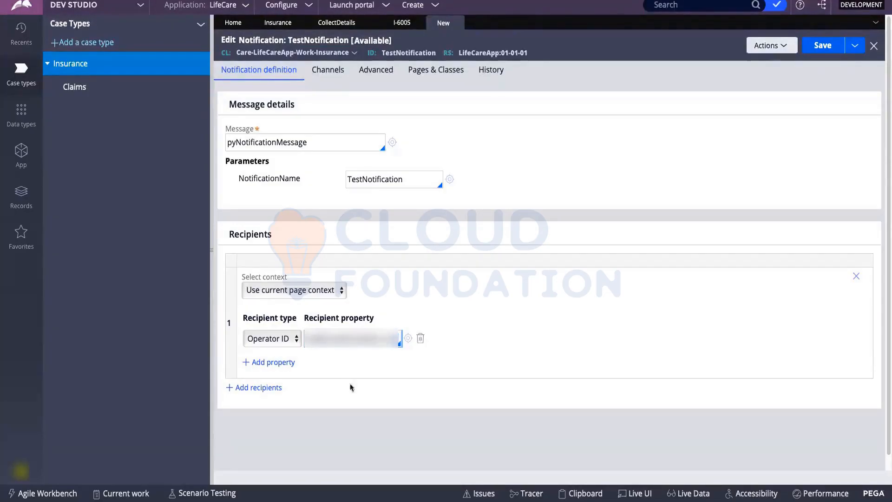
left_click(367, 384)
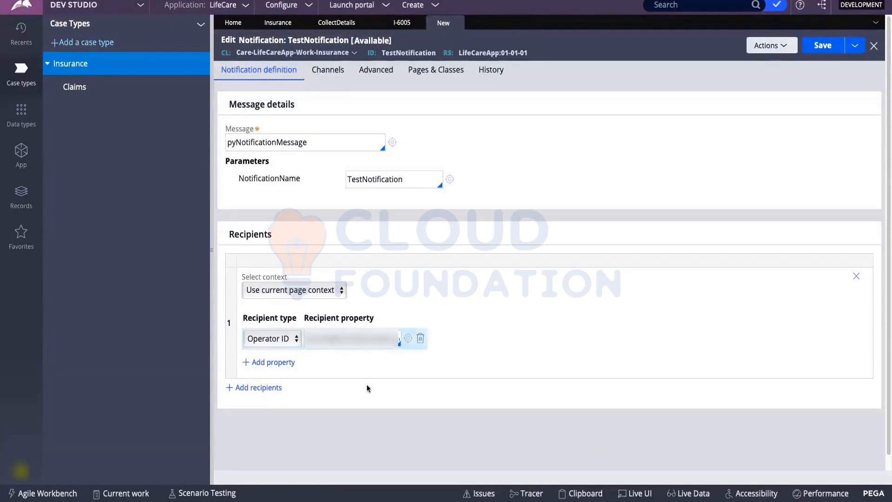
Review the Display section and channel checkboxes, toggle mobile push, and save TestNotification.
left_click(330, 72)
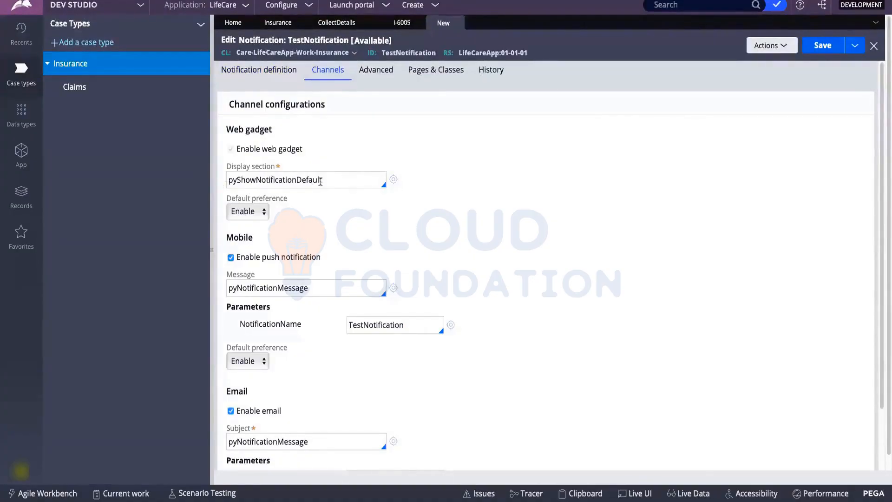
left_click_drag(325, 180, 232, 178)
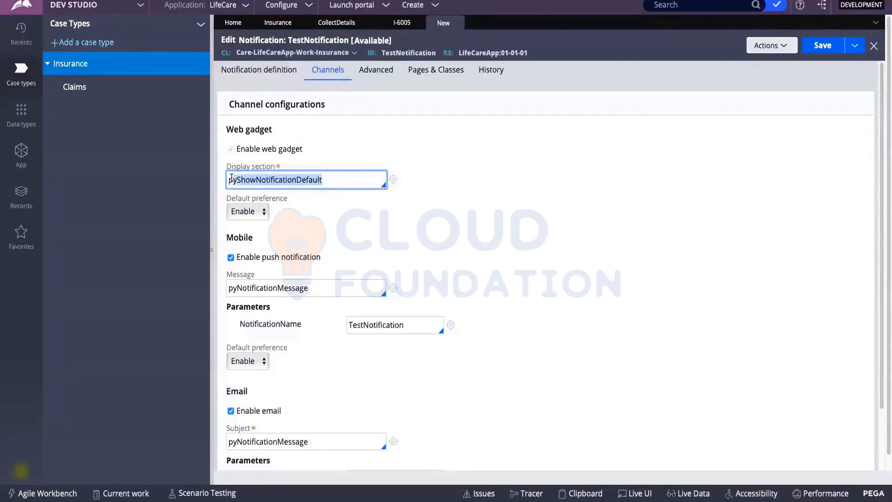
left_click(346, 184)
scroll(267, 213, "down", 1)
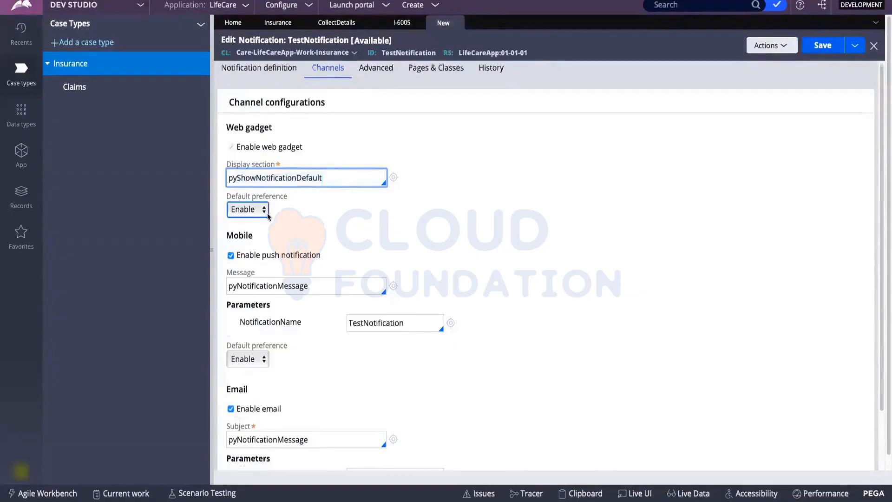
scroll(266, 213, "down", 1)
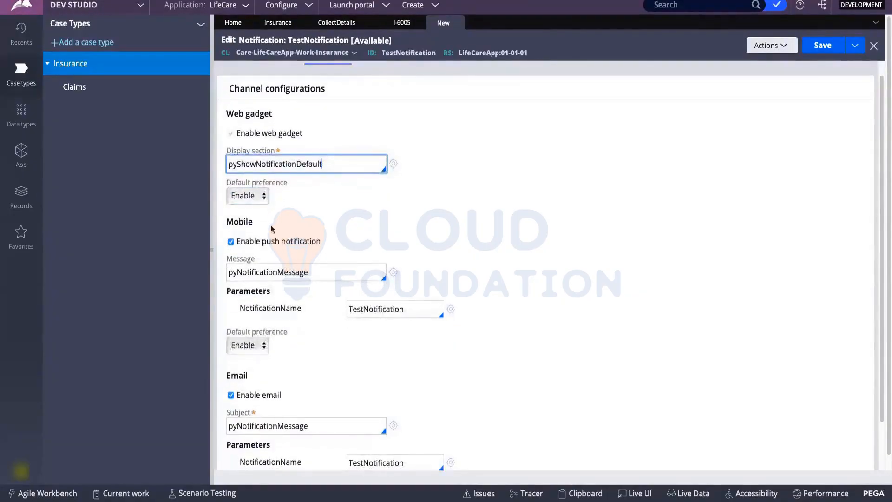
left_click(229, 242)
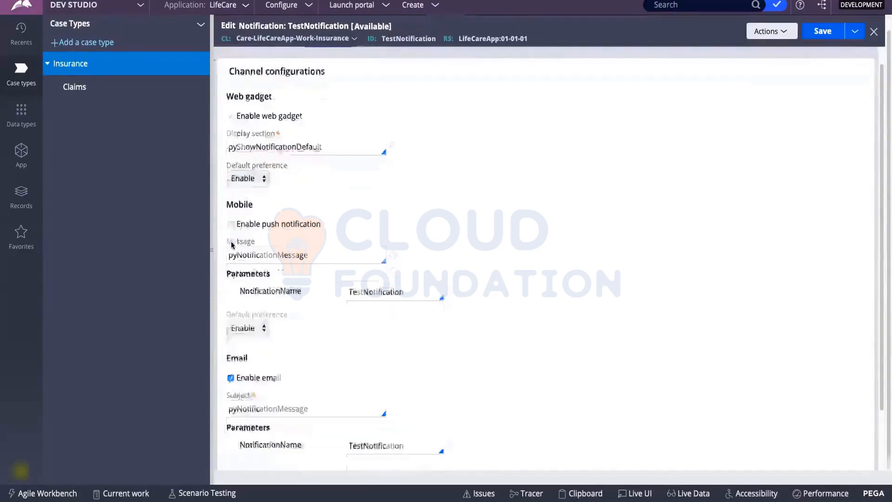
scroll(232, 239, "down", 1)
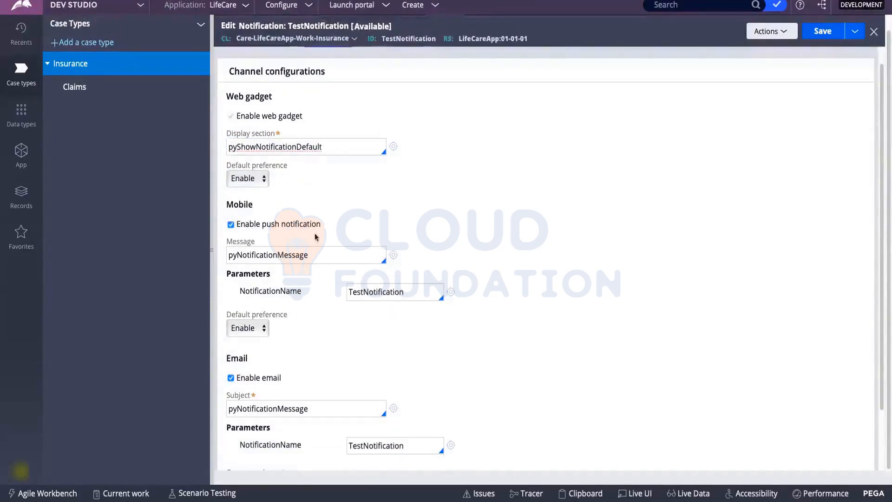
scroll(317, 237, "down", 3)
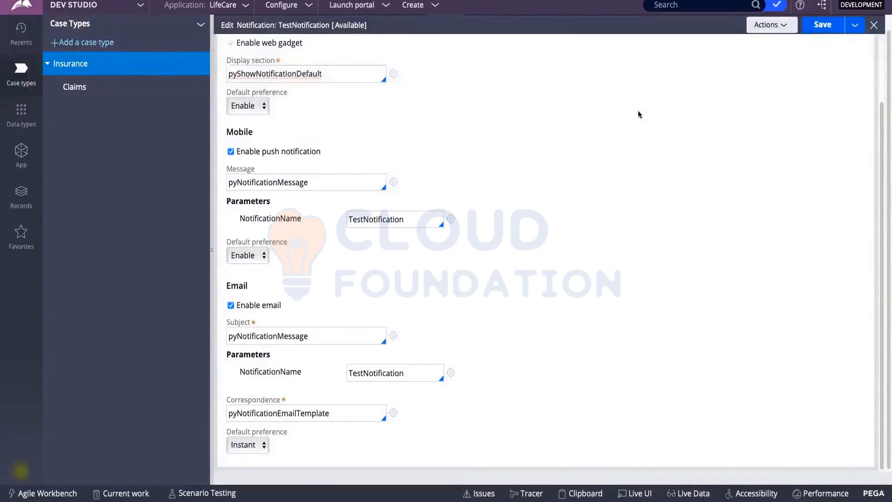
scroll(739, 111, "up", 3)
left_click(823, 46)
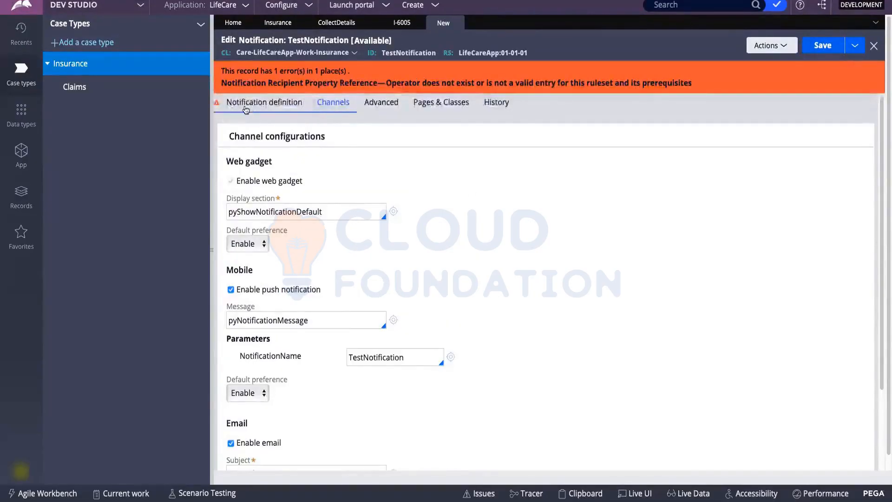
Keep Operator ID as recipient type and open the current operator's record.
left_click(263, 102)
left_click(389, 356)
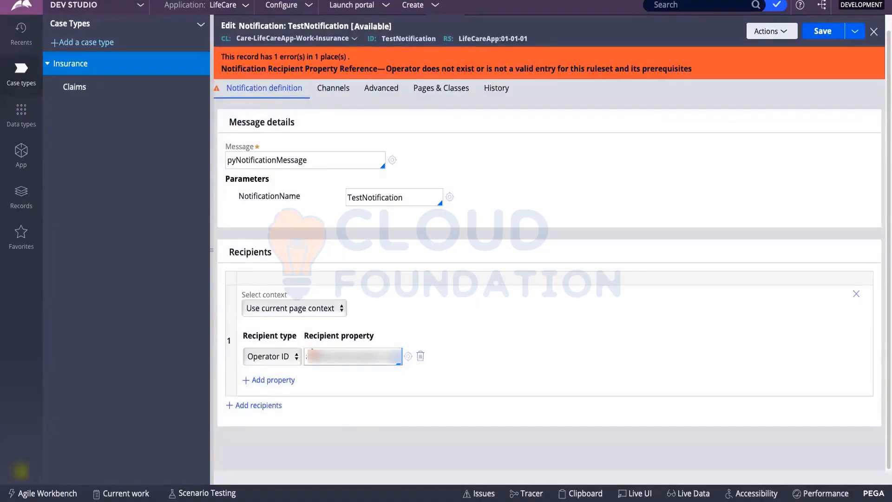
left_click(289, 357)
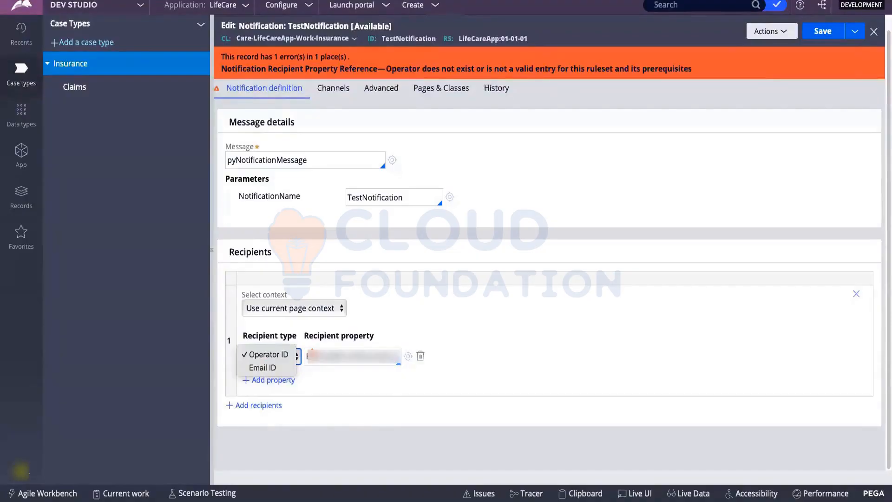
left_click(26, 473)
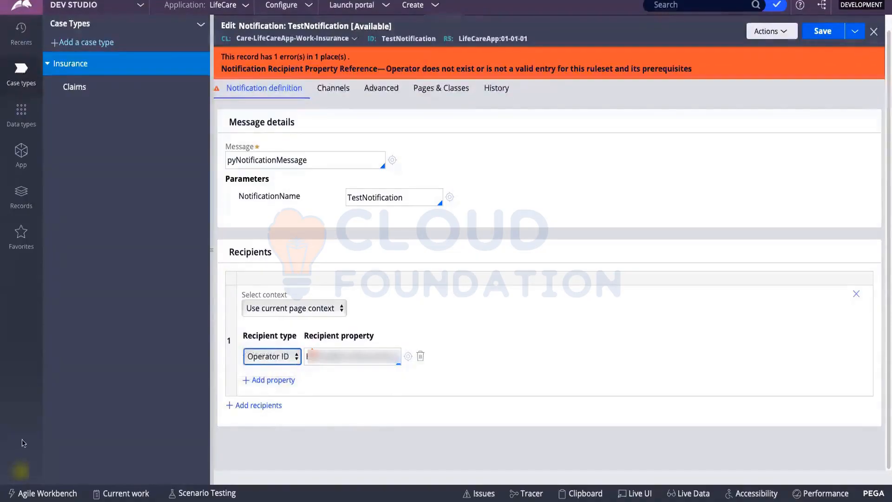
left_click(20, 471)
left_click(26, 409)
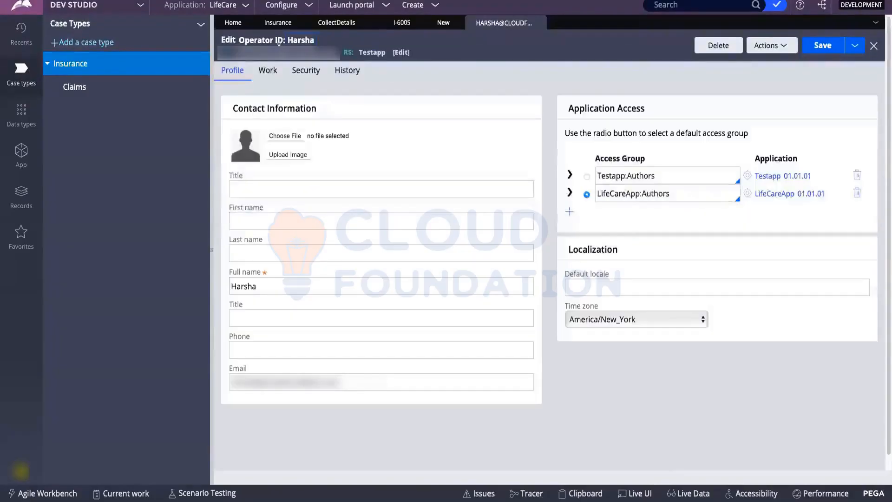
Copy the operator ID, paste it as TestNotification's recipient, and save again.
left_click_drag(339, 53, 234, 52)
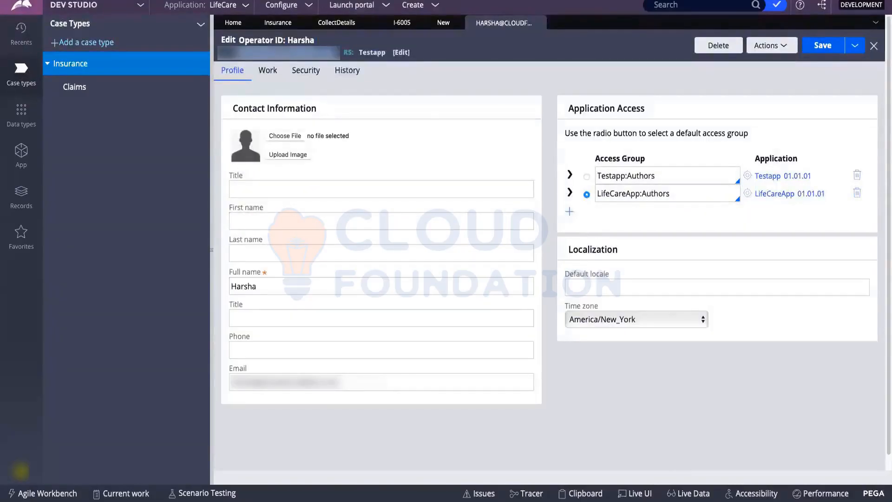
right_click(282, 52)
left_click(353, 96)
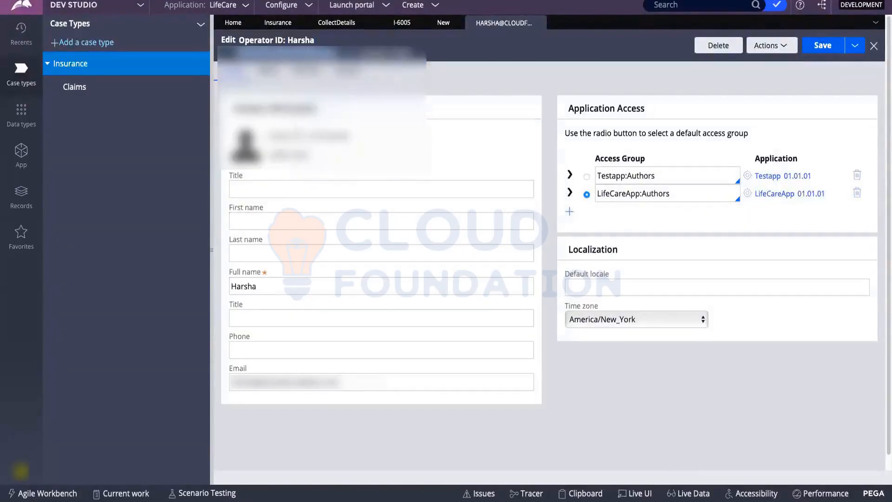
left_click(443, 22)
double_click(339, 377)
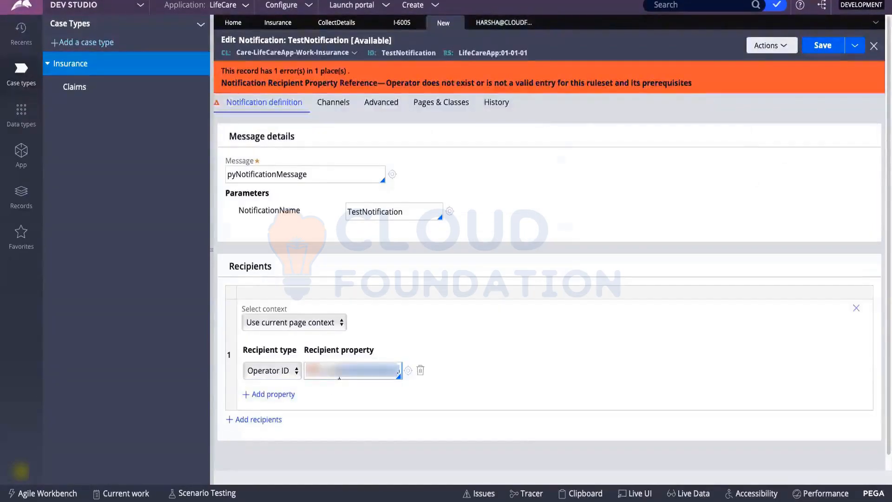
key("ctrl+v")
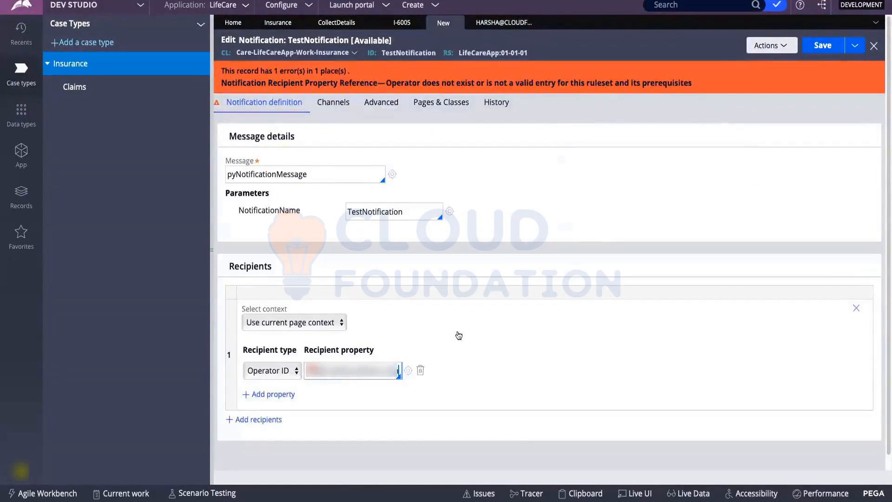
left_click(821, 46)
Change the recipient value to '.pha' and launch creation of the missing property.
double_click(398, 371)
key("BackSpace")
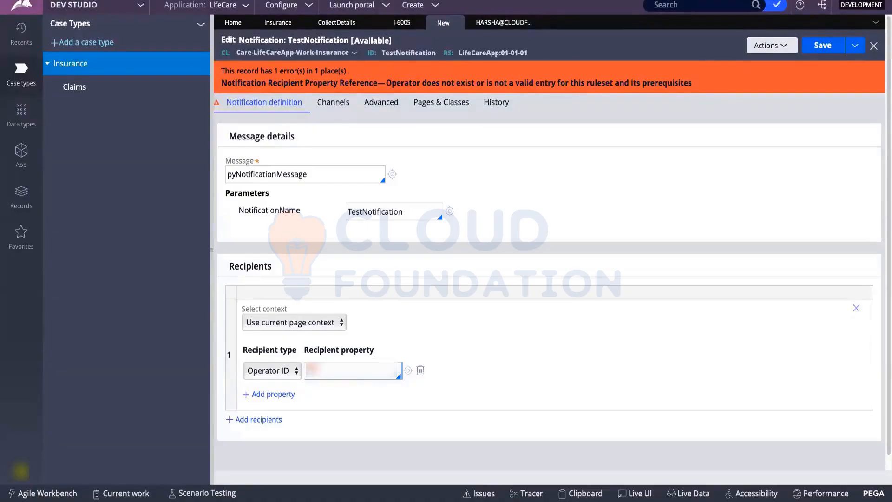
type(".p")
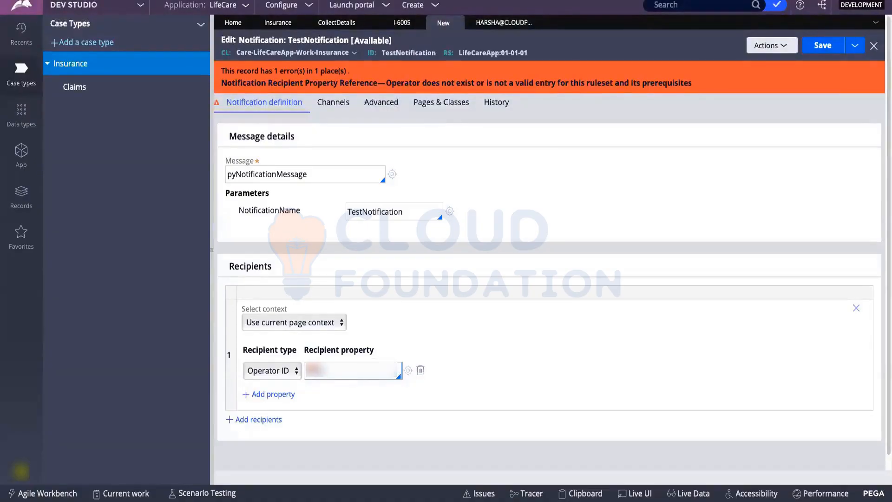
type("ha")
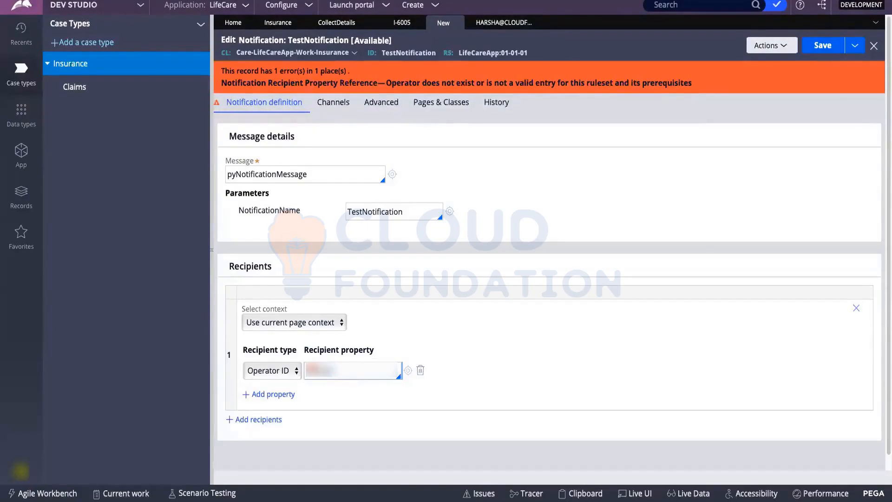
key("shift+Tab")
left_click(408, 371)
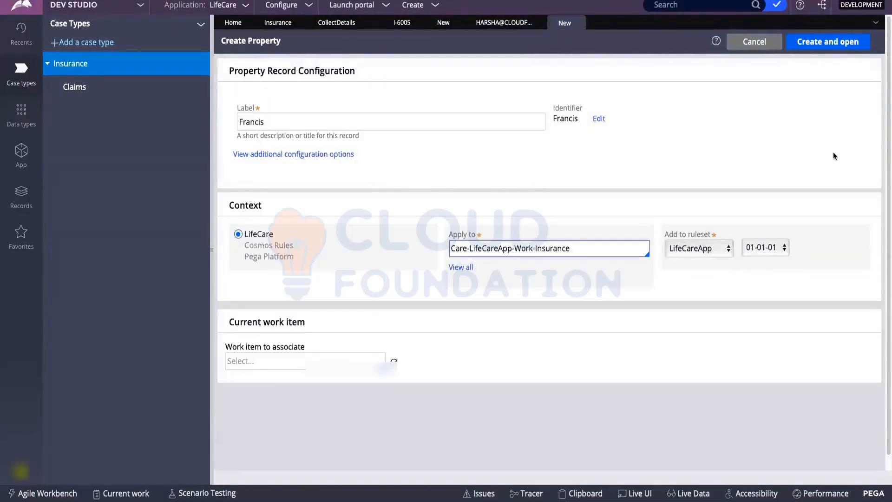
Create and save the new Text property, then close its tab.
left_click(816, 43)
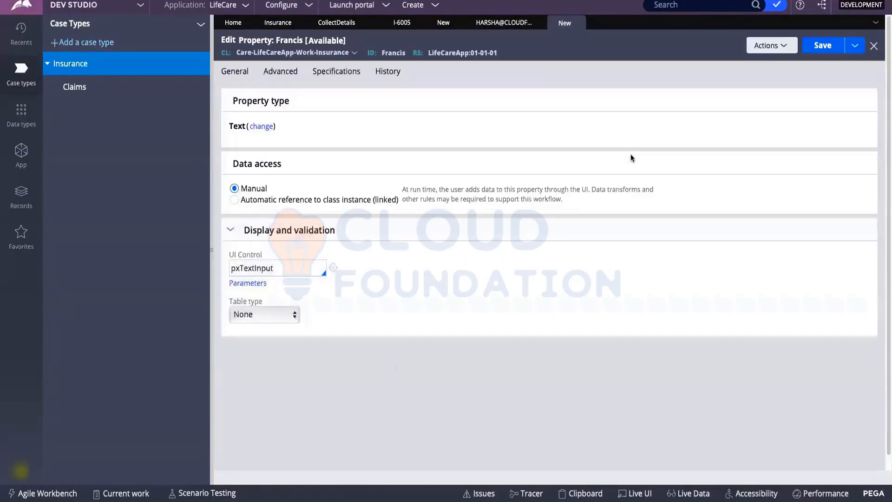
left_click(823, 45)
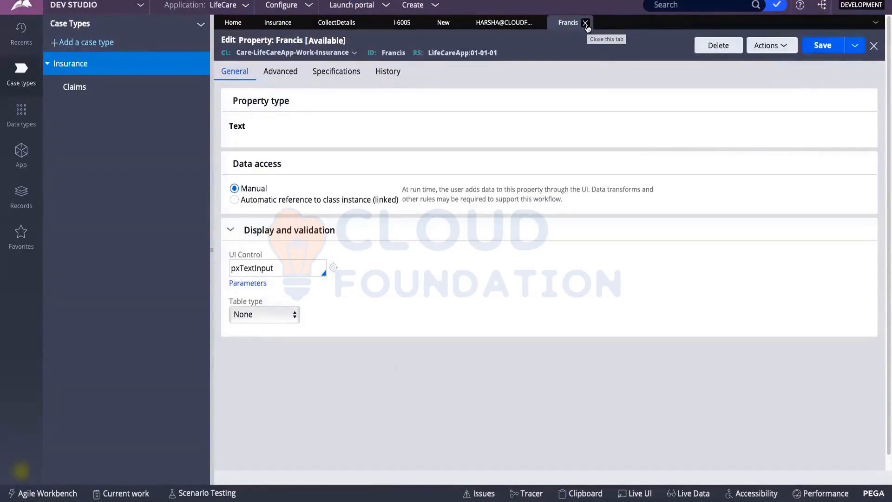
left_click(586, 23)
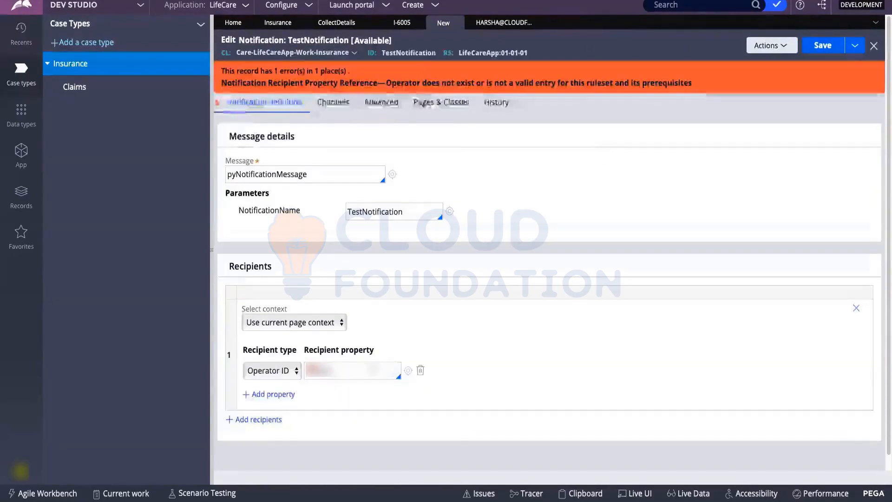
Set the recipient property to .pyUserIdentifier from the full list and save TestNotification.
key("BackSpace")
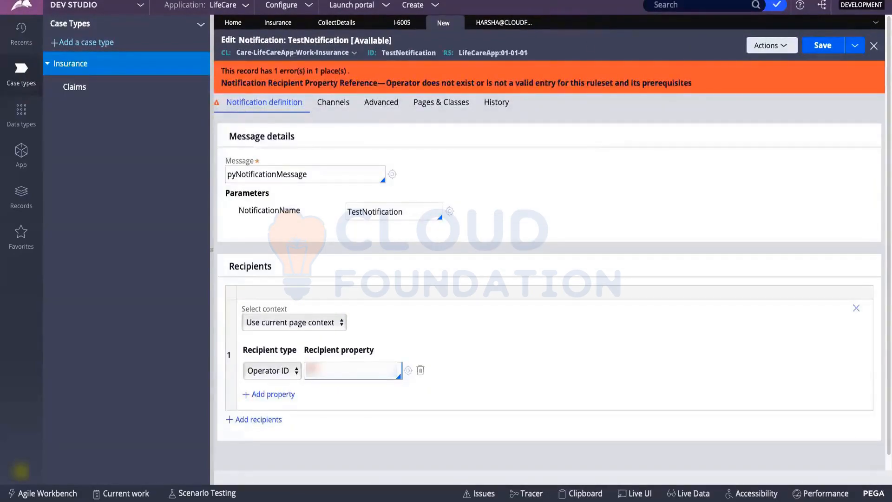
key("Down")
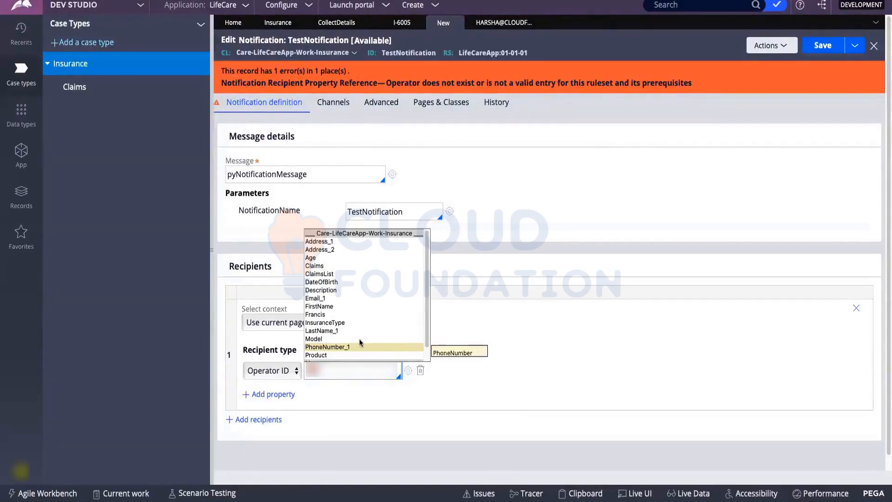
type("harsha@")
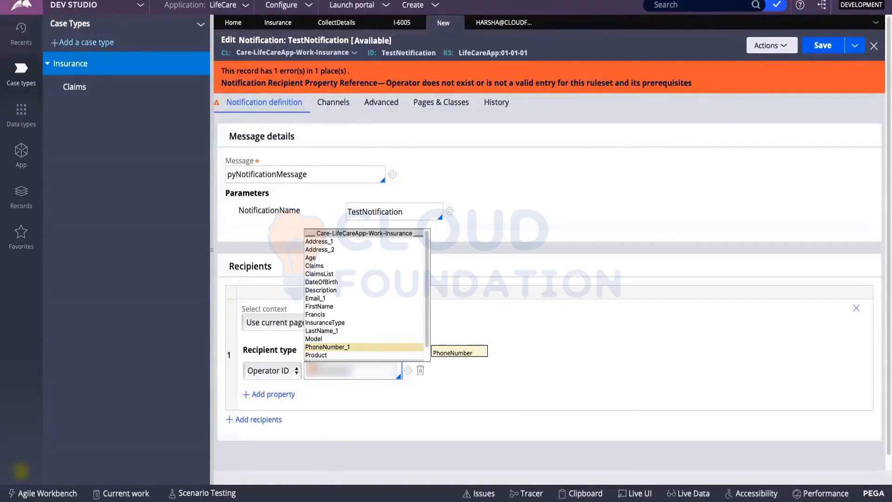
scroll(390, 300, "down", 1)
left_click(320, 351)
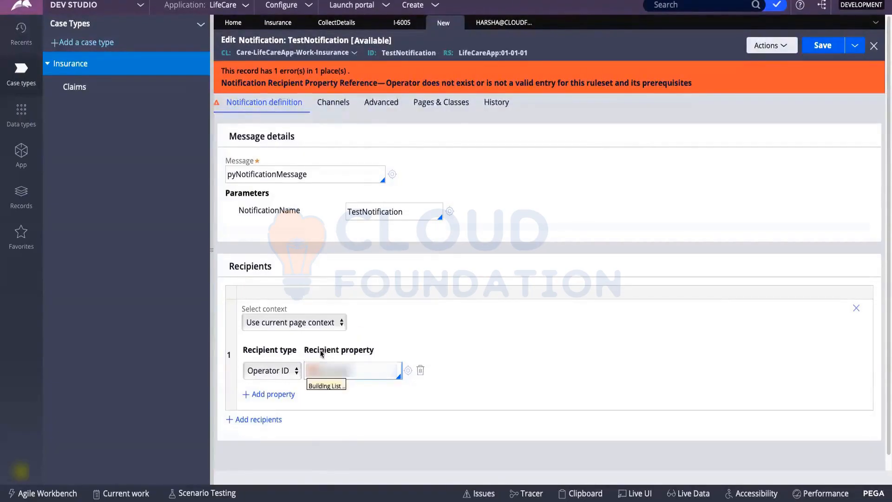
left_click(326, 234)
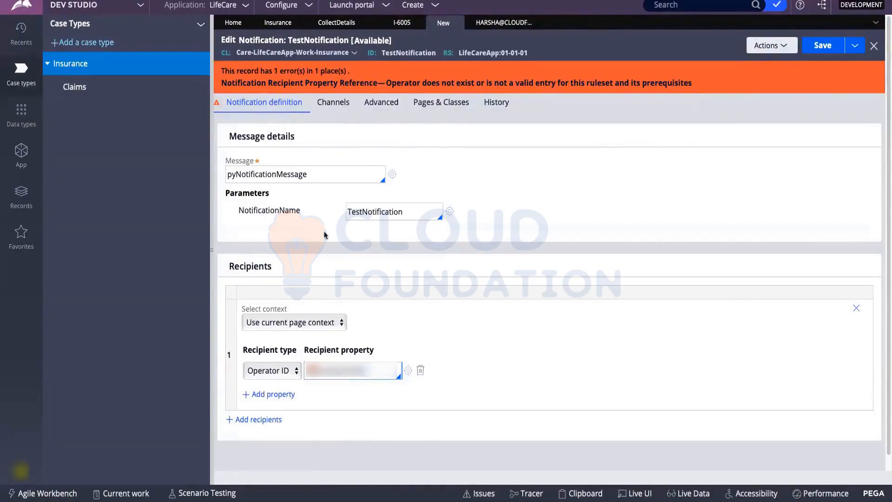
left_click(819, 48)
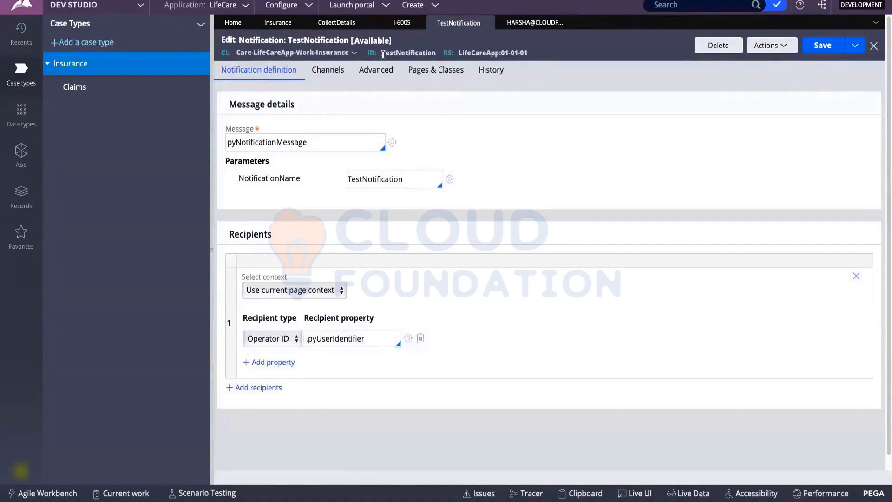
Create Insurance case I-6006, submit personal and insurance details, then return to TestNotification.
left_click(393, 23)
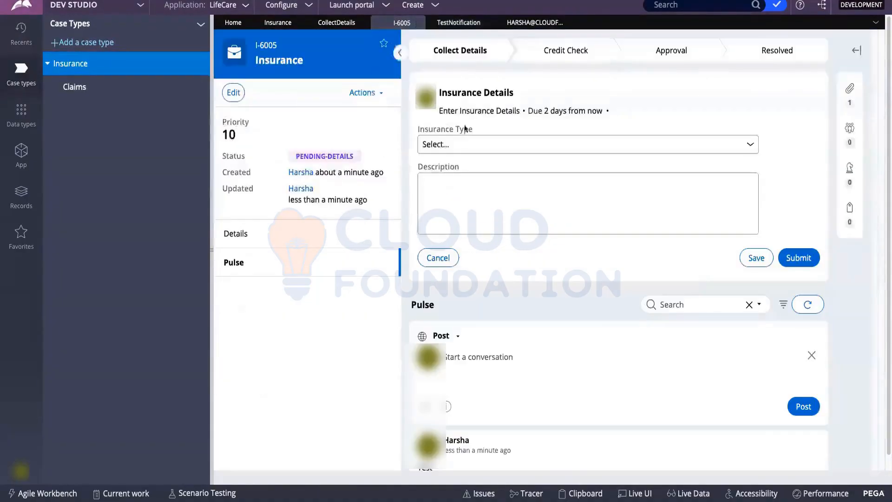
left_click(424, 12)
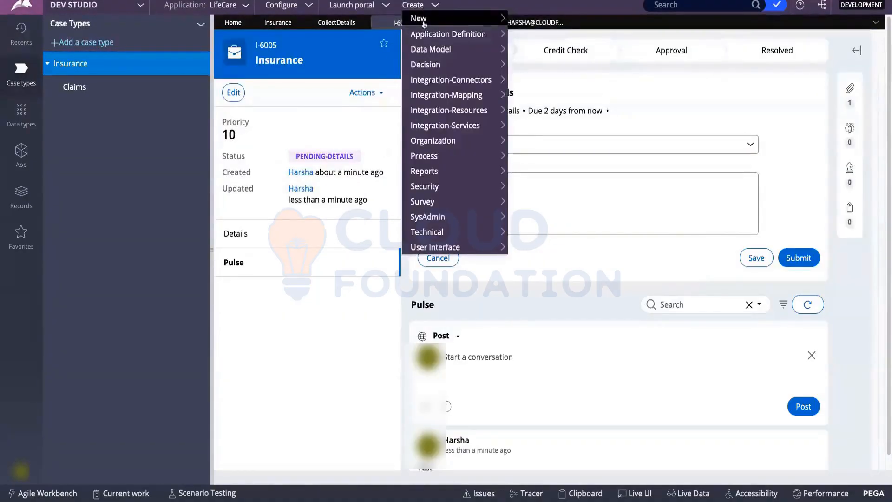
left_click(541, 20)
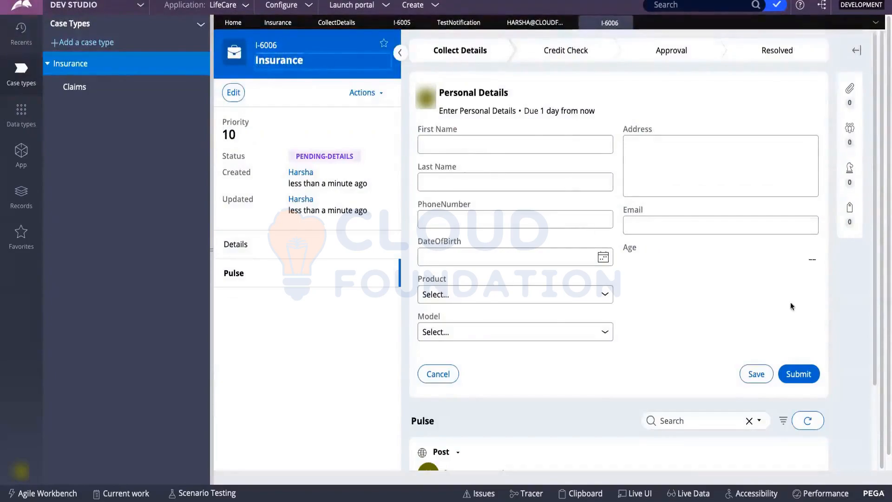
left_click(797, 380)
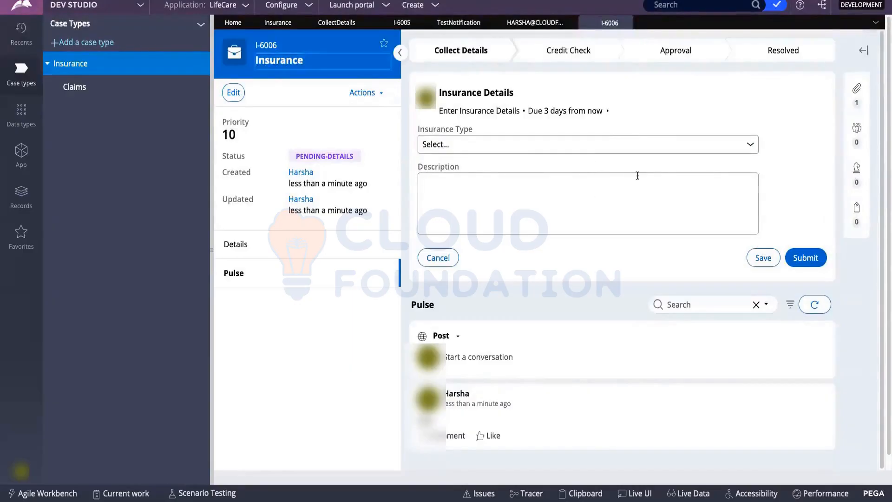
scroll(579, 194, "down", 1)
left_click(806, 250)
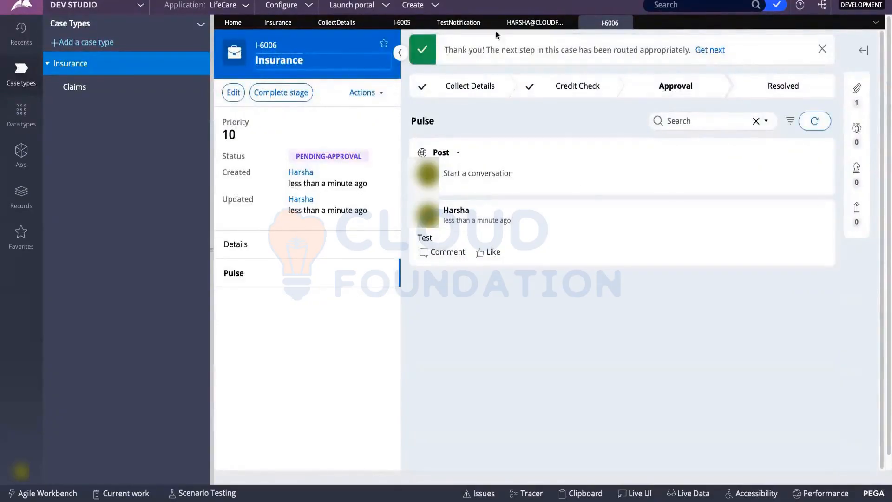
left_click(520, 22)
left_click(458, 22)
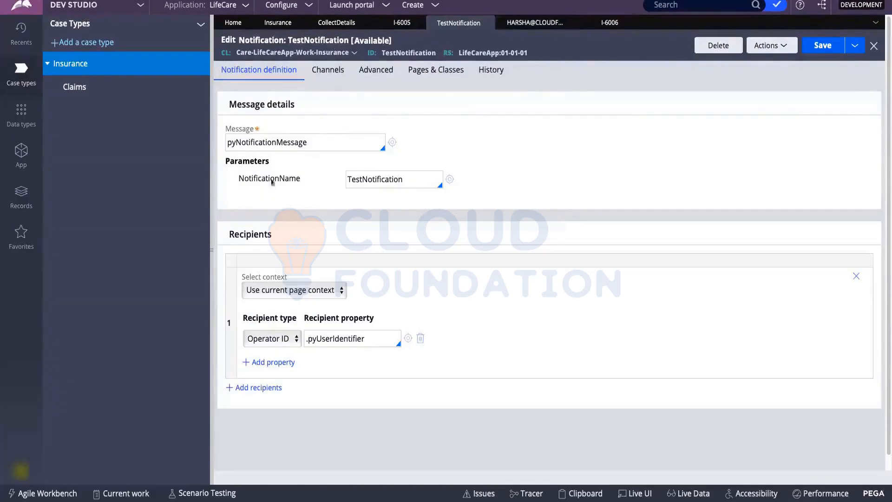
Switch the recipient type to Email ID and empty the .pyUserIdentifier recipient field.
left_click_drag(412, 181, 346, 180)
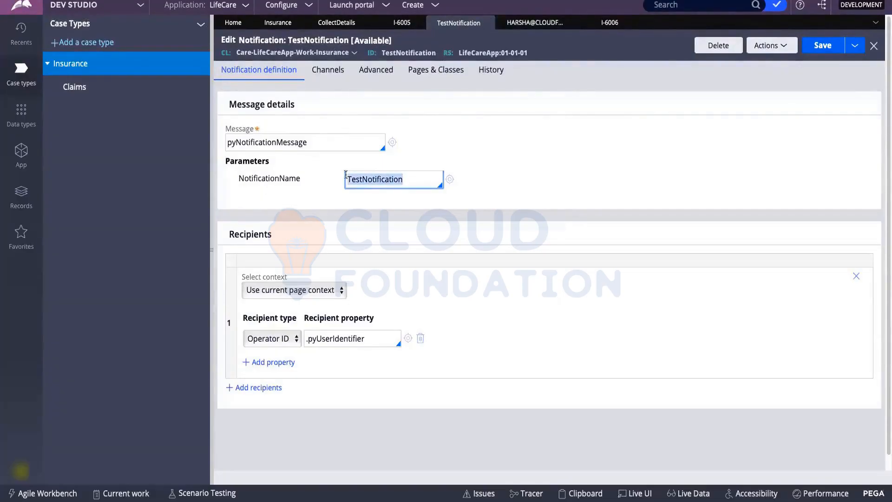
left_click_drag(386, 339, 316, 335)
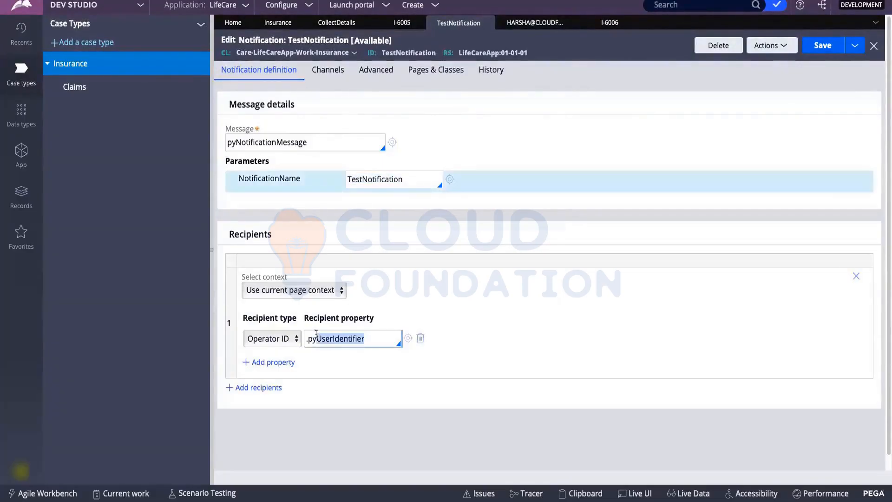
left_click(271, 339)
left_click(253, 352)
left_click_drag(377, 340, 270, 332)
left_click(359, 345)
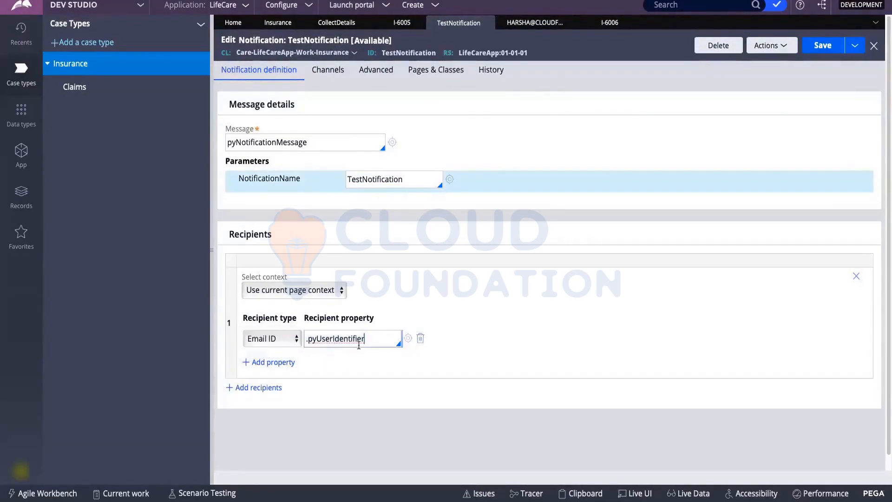
key("ctrl+a")
type(".")
key("BackSpace")
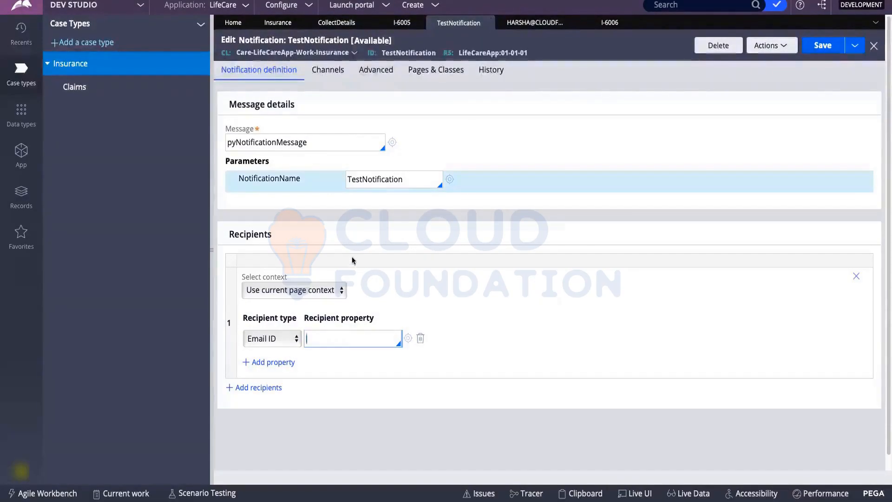
type("\"\"")
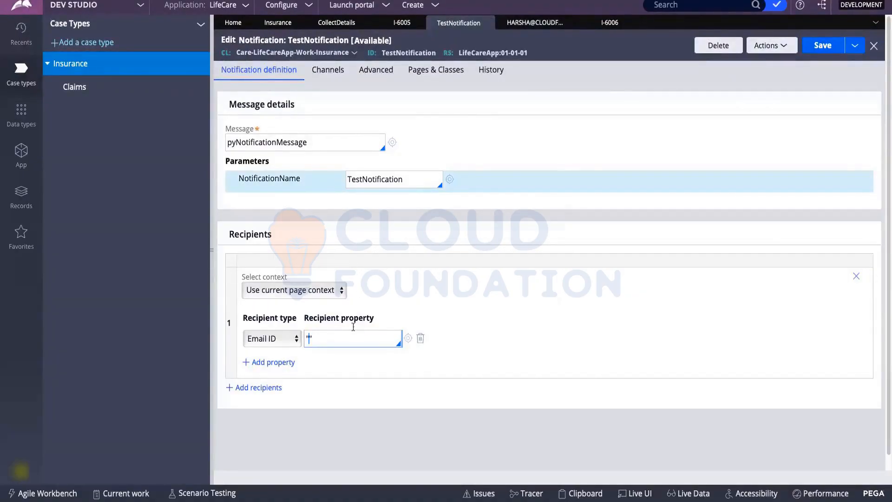
key("BackSpace")
key("BackSpace")
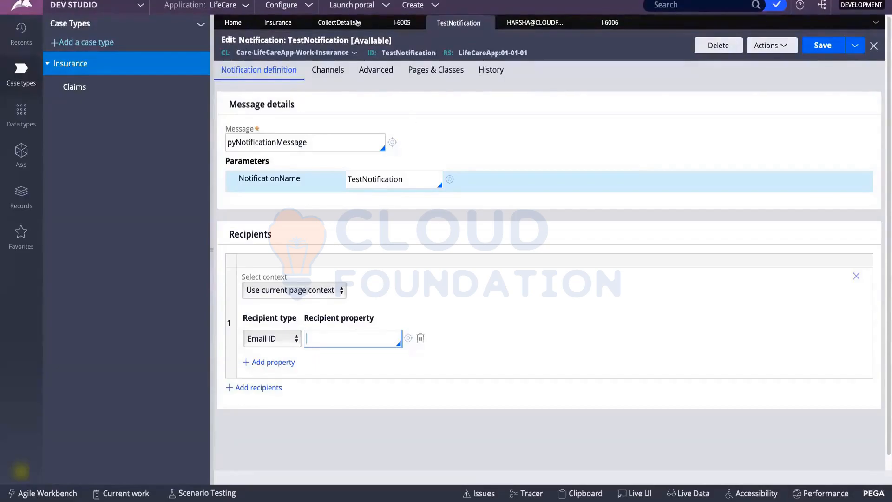
Review the I-6005 case lifecycle, highlighting the Personal Details step, then view case I-6006.
left_click(418, 23)
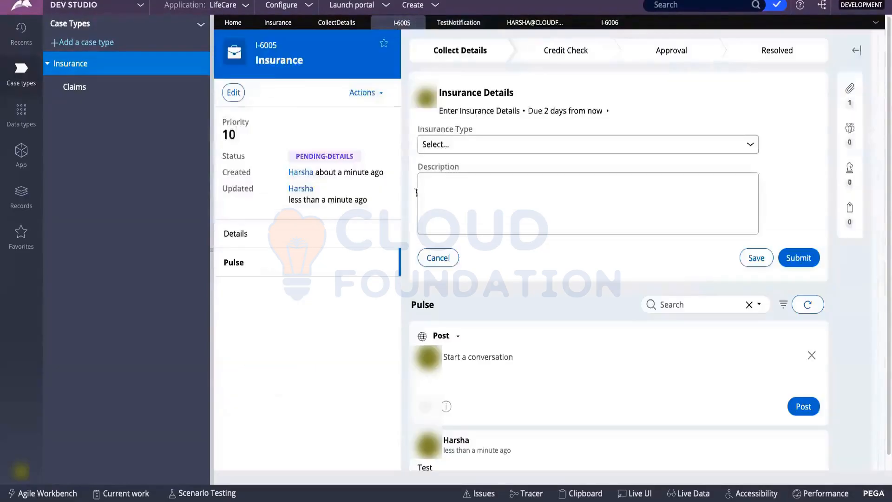
left_click(460, 51)
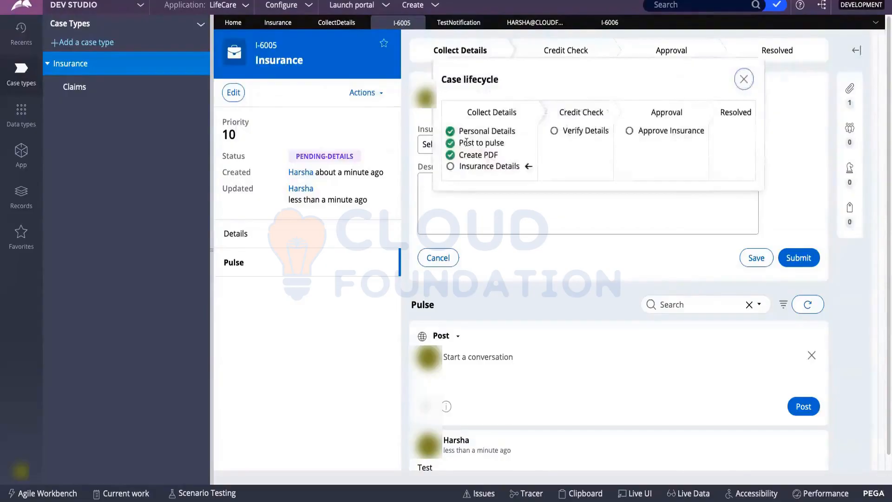
left_click_drag(459, 131, 519, 132)
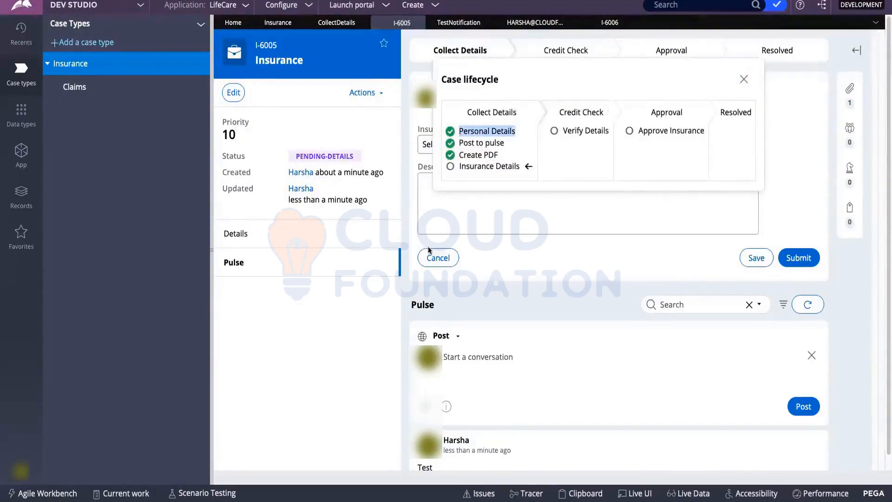
left_click(486, 218)
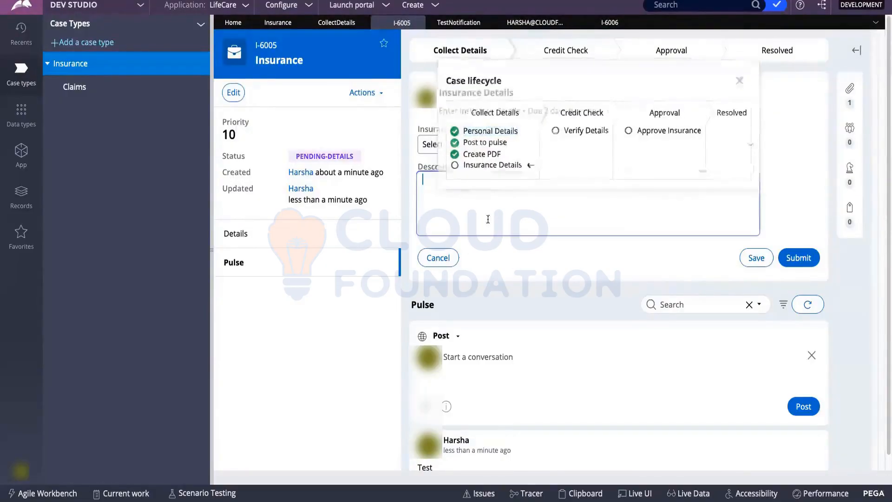
left_click(600, 23)
Set the TestNotification Email ID recipient property to .Email_1 and save the rule.
left_click(459, 23)
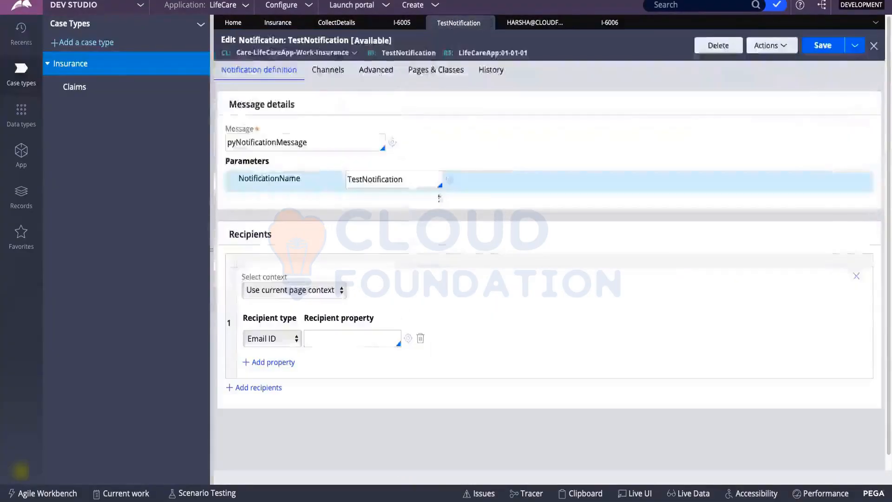
left_click(356, 345)
type(".Email_1")
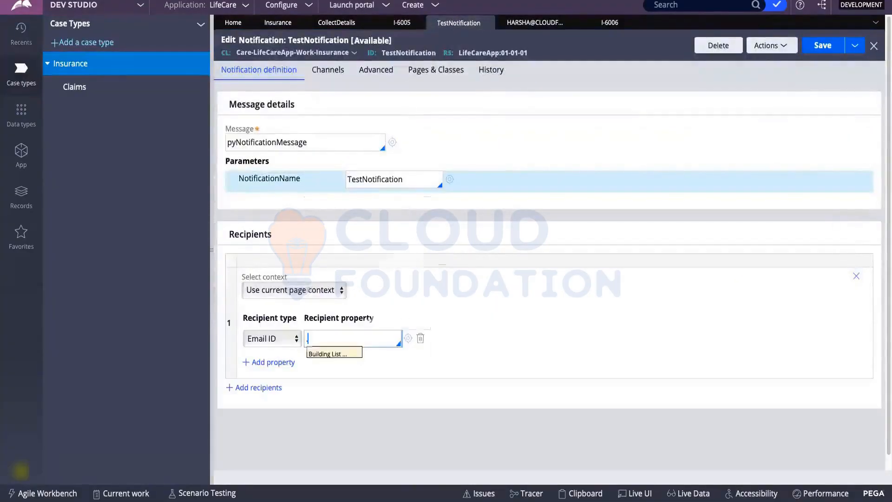
key("Return")
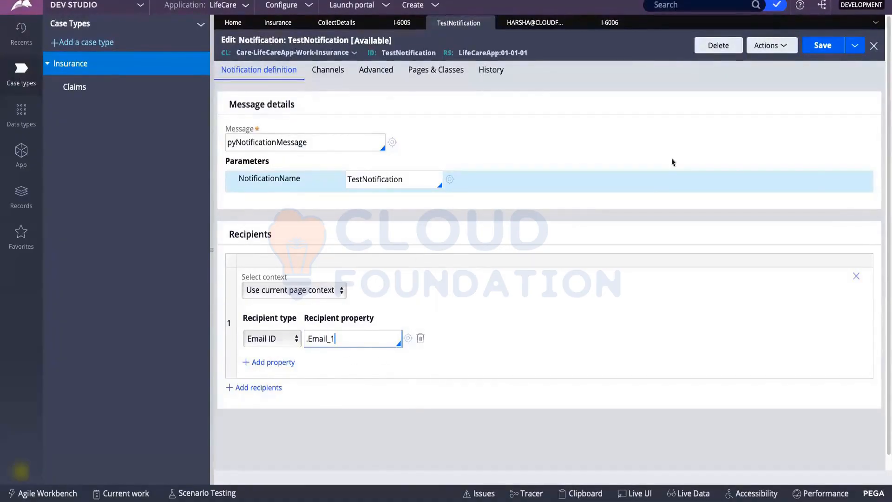
left_click(822, 45)
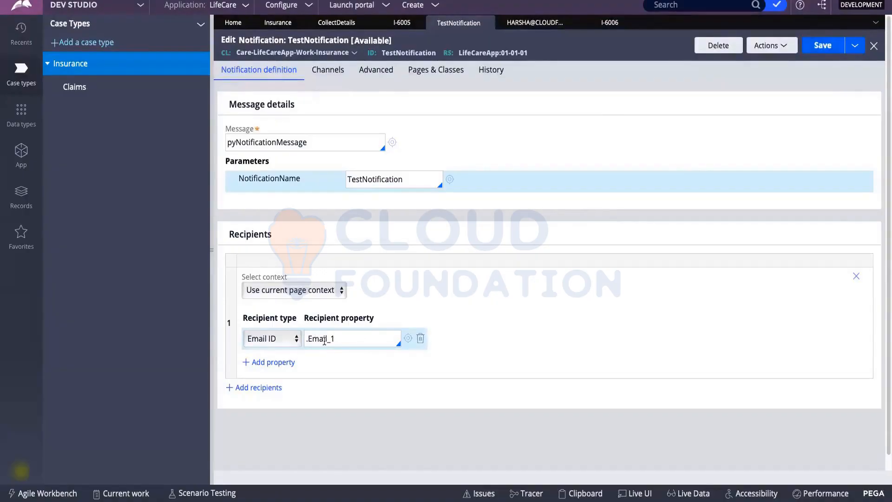
left_click_drag(339, 339, 306, 340)
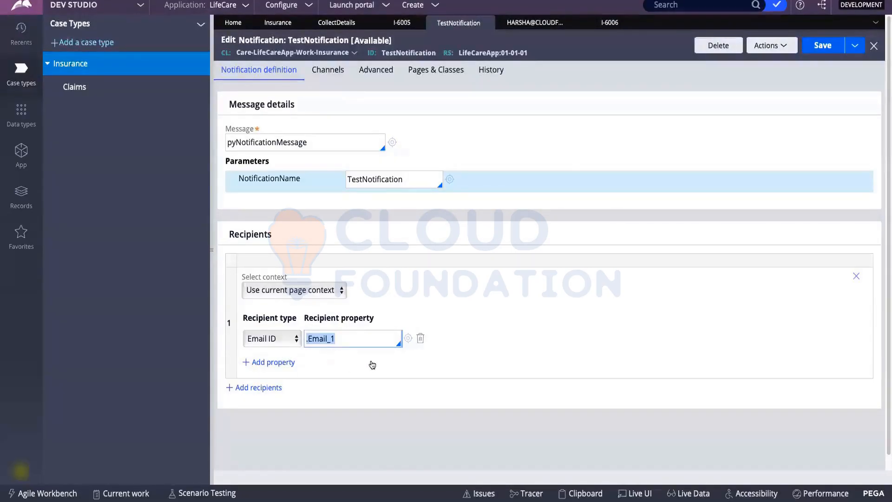
left_click(370, 341)
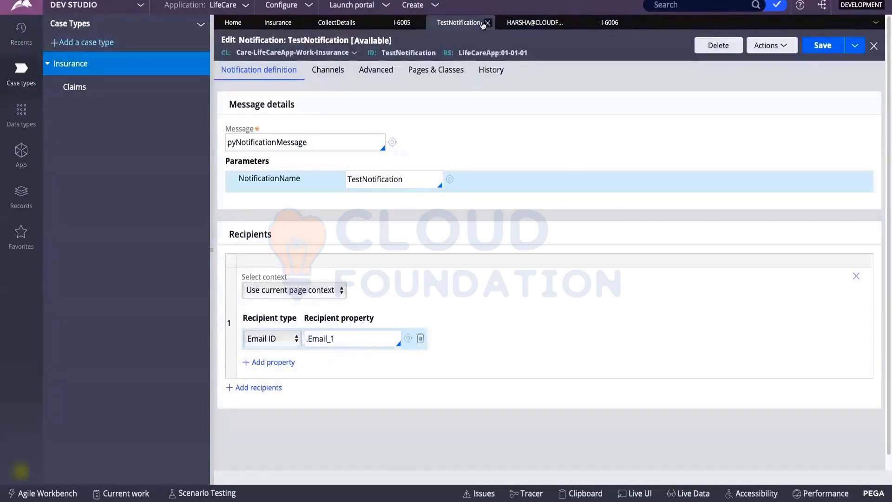
Close TestNotification and delete the Send notification shape from the Collect Details flow.
left_click(489, 23)
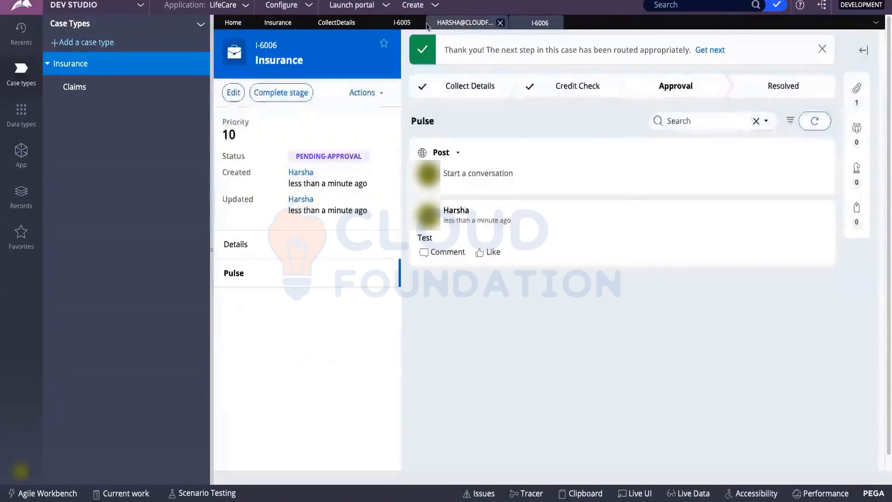
left_click(336, 22)
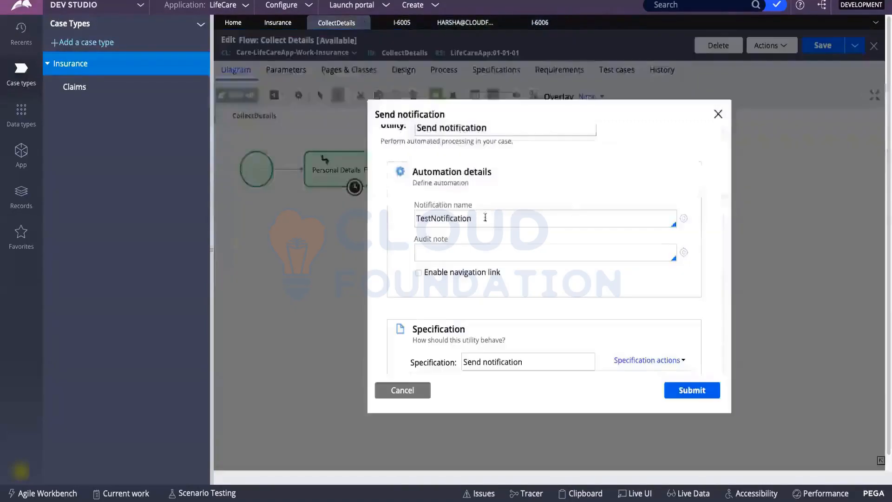
left_click(717, 114)
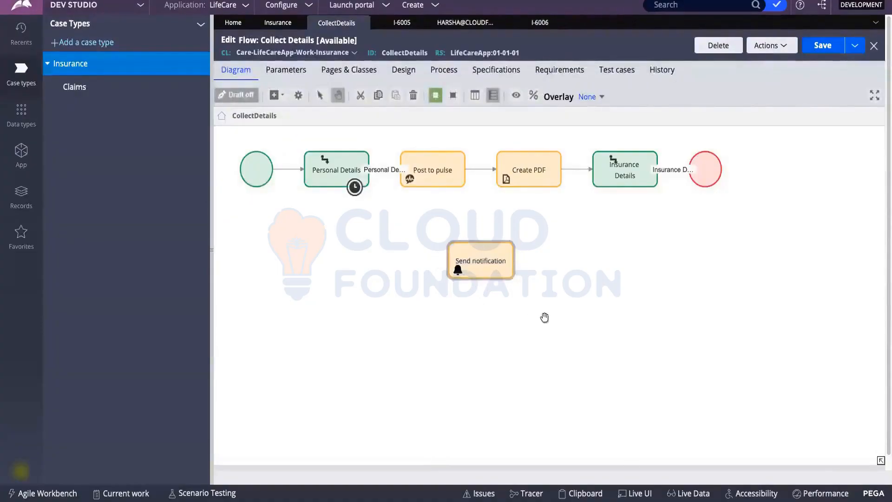
left_click(491, 276)
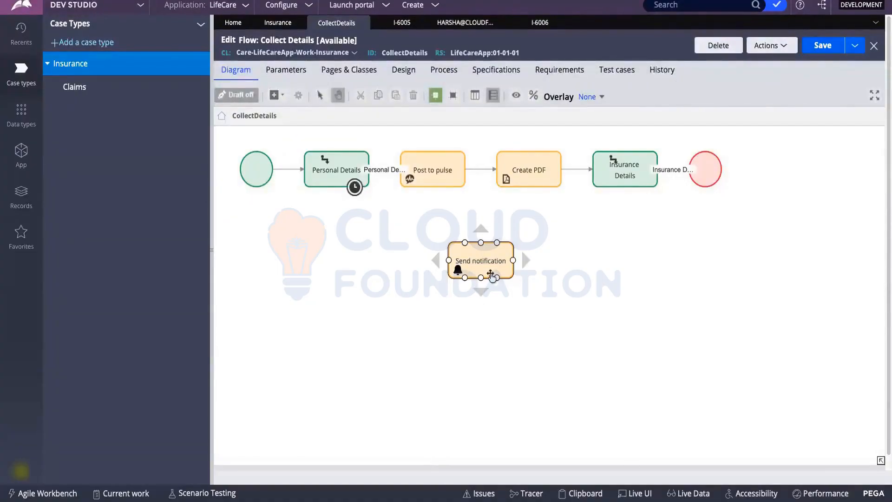
key("Delete")
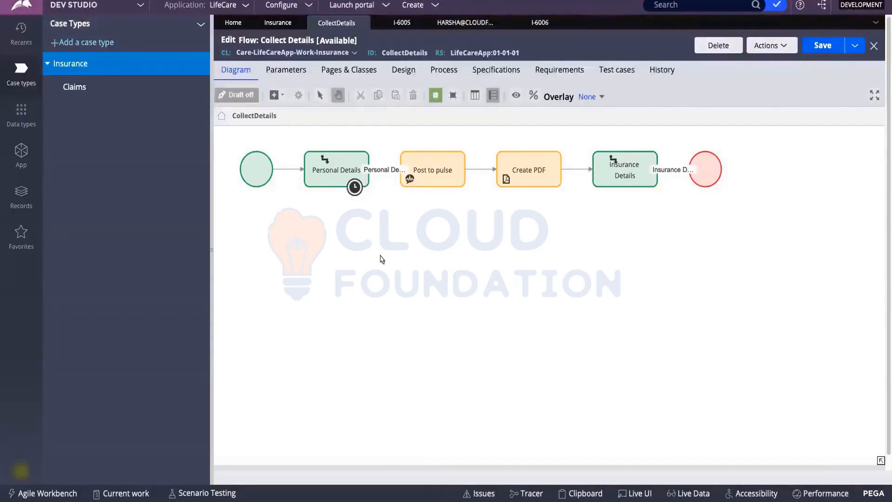
Browse the canvas's add-shape menu for a new shape to insert.
right_click(380, 255)
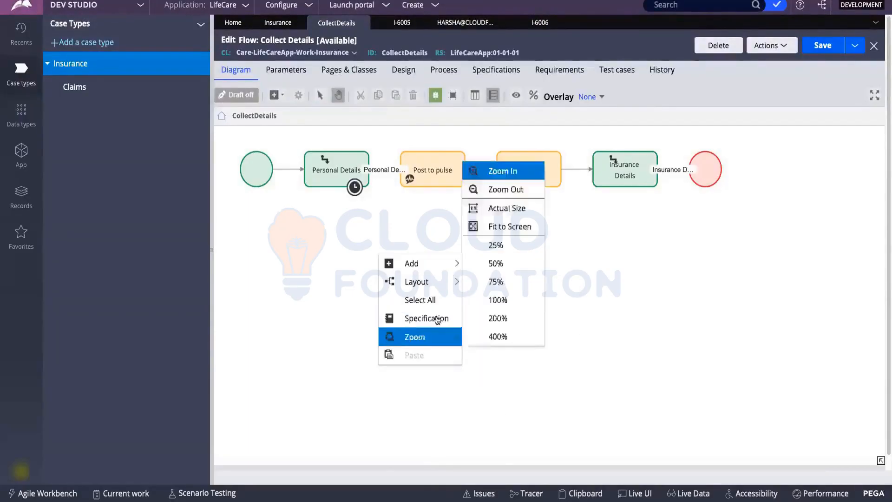
mouse_move(411, 263)
mouse_move(515, 380)
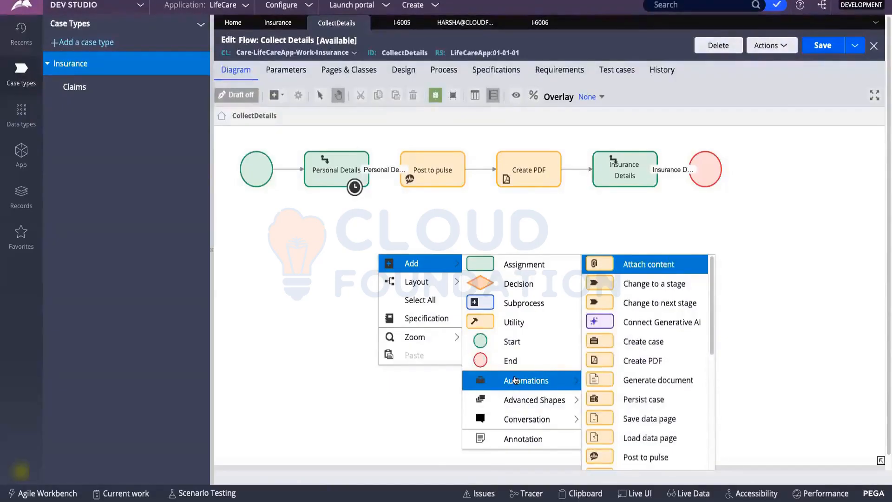
scroll(604, 362, "down", 5)
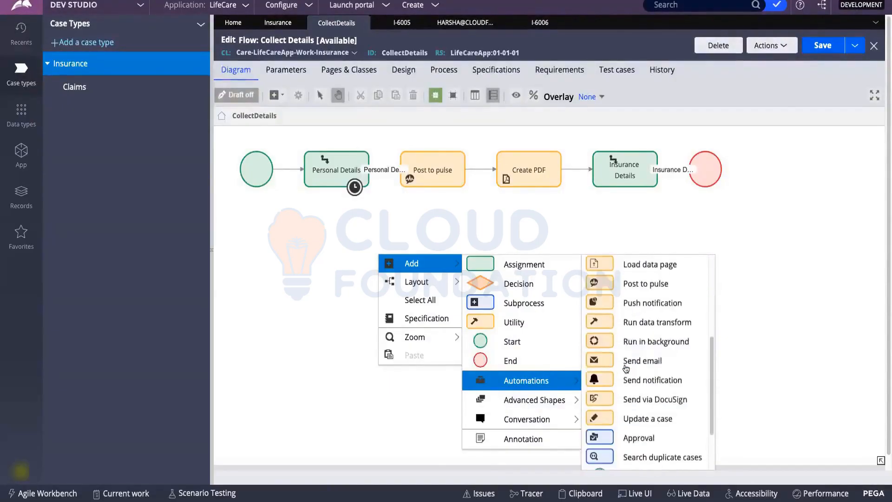
scroll(624, 354, "down", 3)
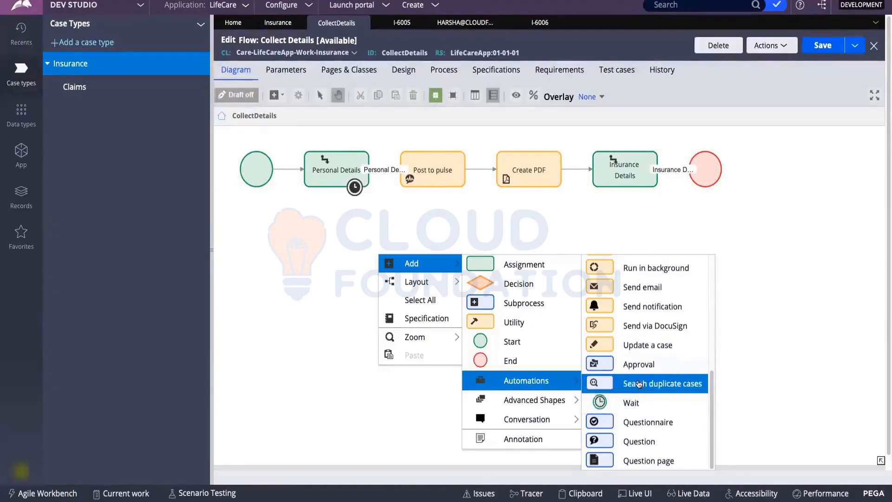
left_click(538, 24)
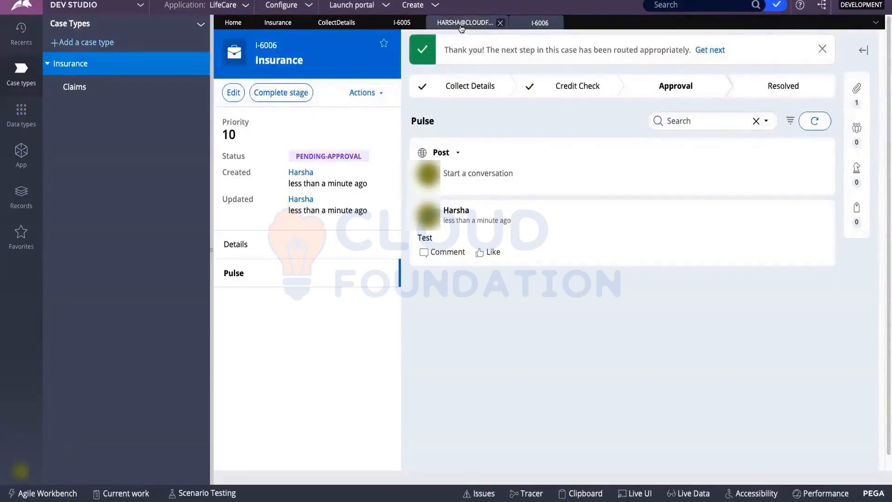
left_click(461, 27)
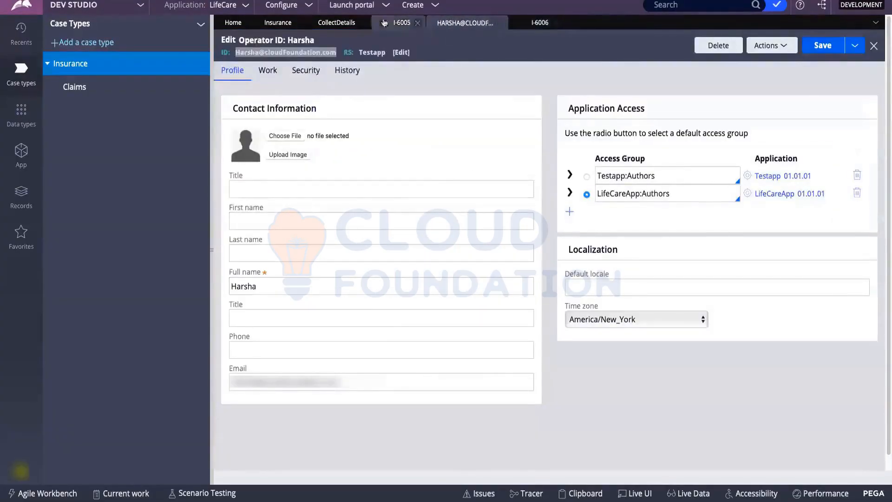
left_click(325, 22)
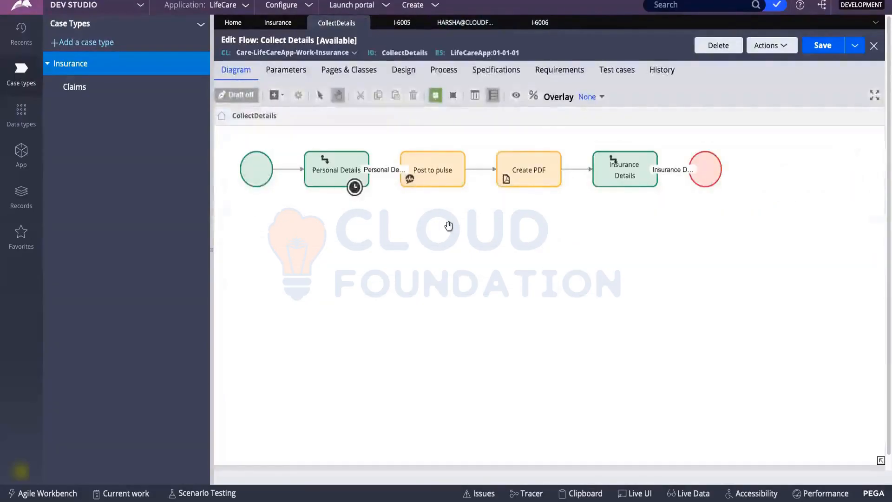
Add a Search duplicate cases shape below the Collect Details flow.
right_click(449, 226)
mouse_move(478, 232)
mouse_move(548, 348)
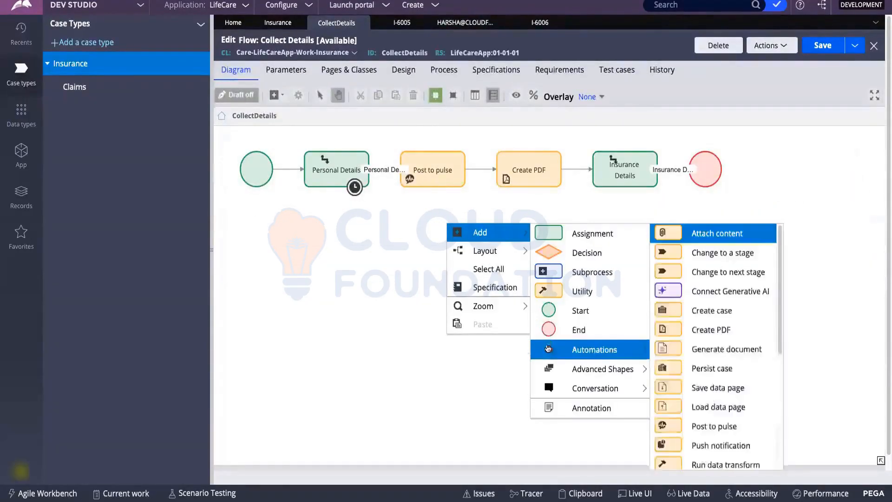
scroll(715, 332, "down", 5)
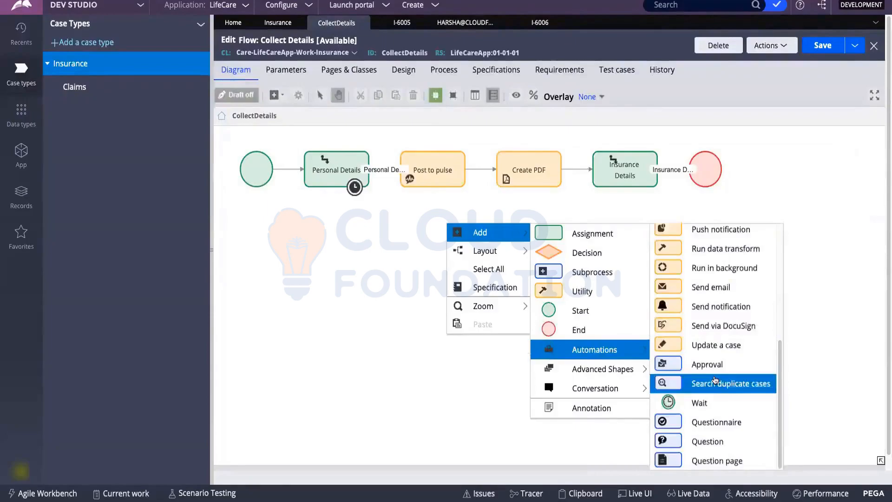
left_click(715, 382)
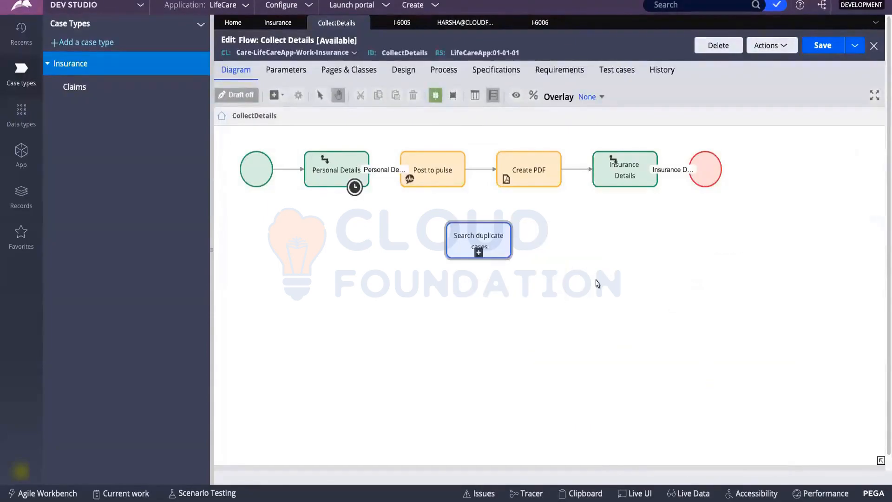
Keep the shape's Define flow set to On current page and submit its properties.
left_click(479, 239)
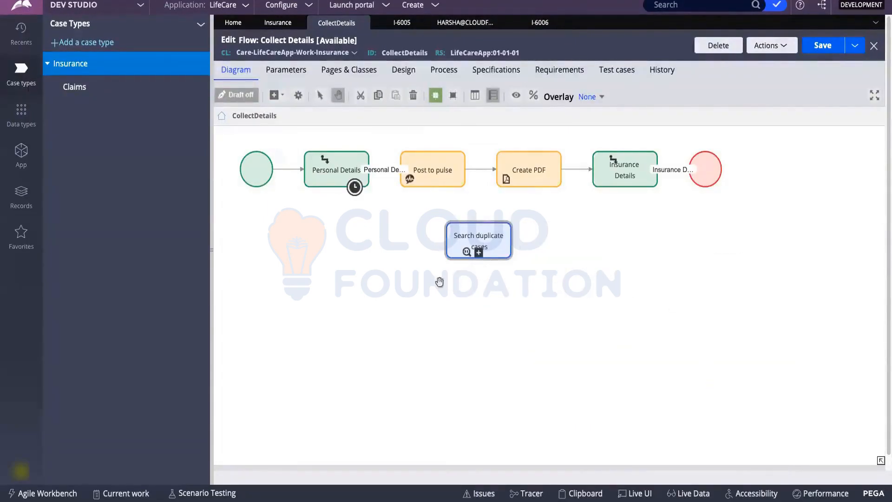
double_click(480, 247)
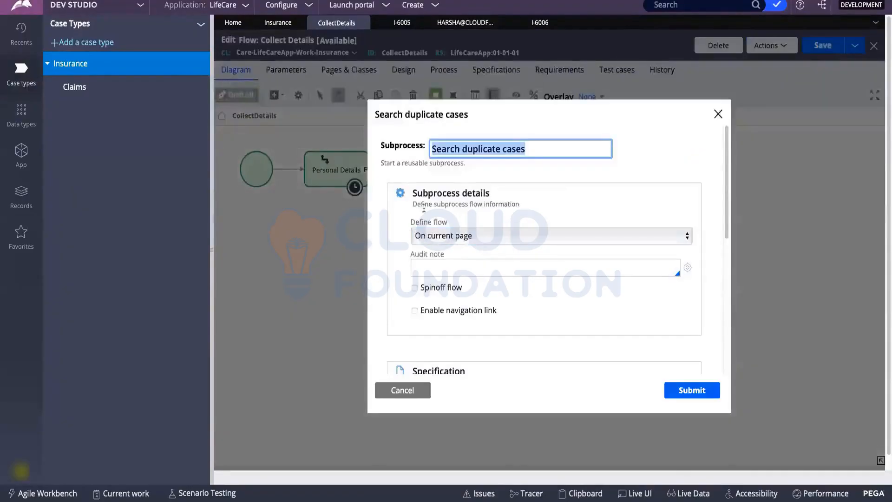
scroll(453, 223, "down", 3)
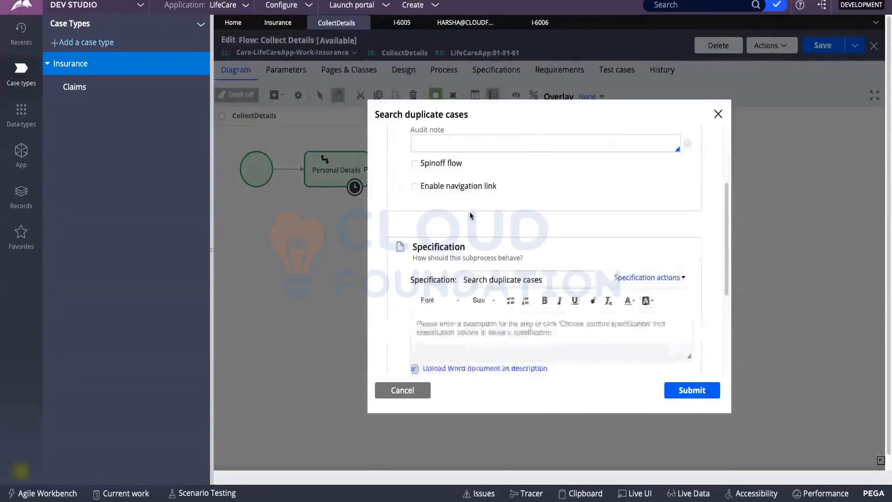
scroll(451, 246, "up", 3)
left_click(460, 236)
left_click(464, 237)
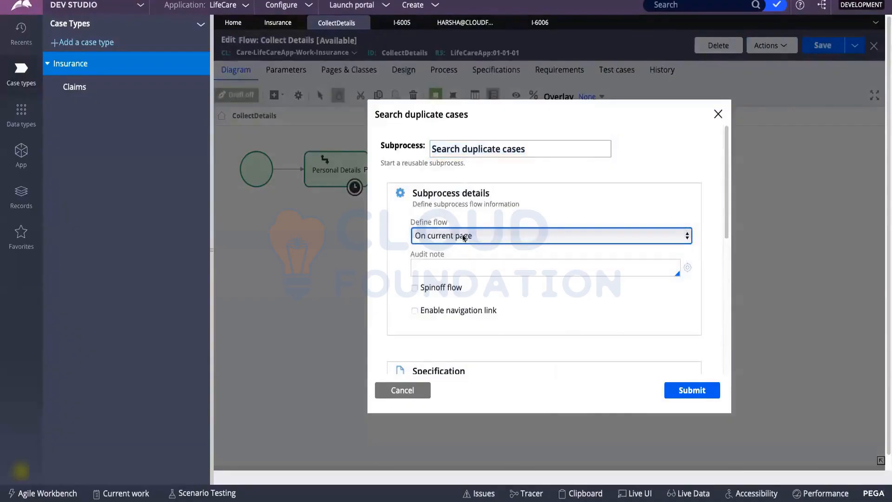
scroll(466, 251, "down", 5)
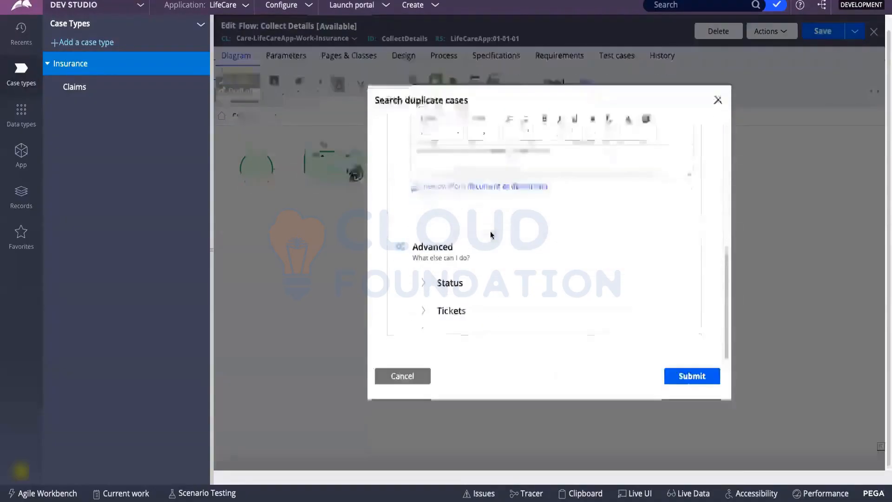
left_click(683, 376)
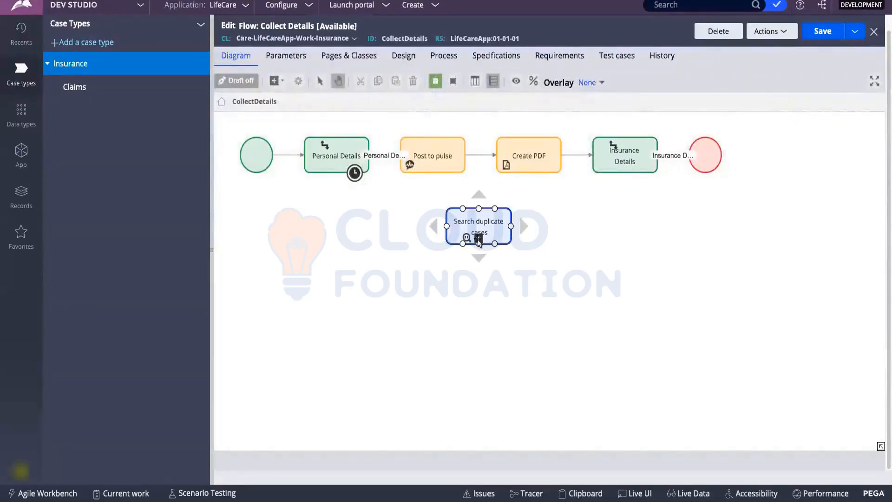
Drill into the Search duplicate cases subflow, return to Collect Details, and pan the diagram.
left_click(478, 240)
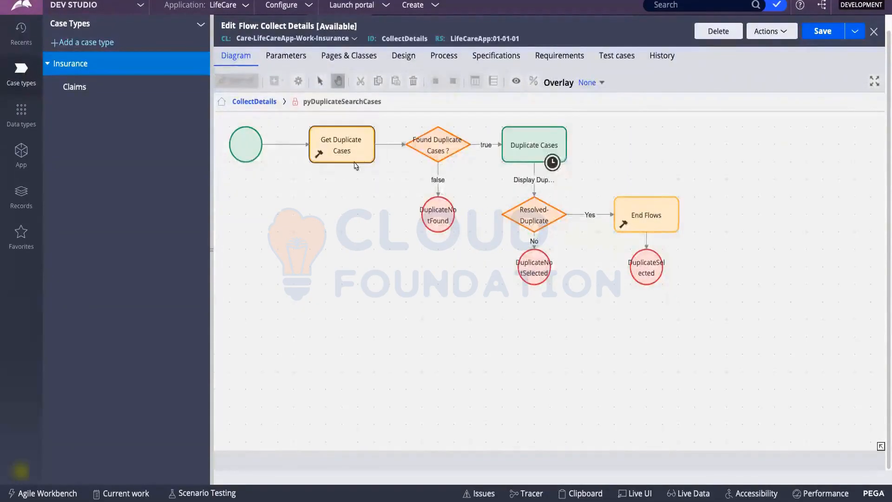
left_click(250, 101)
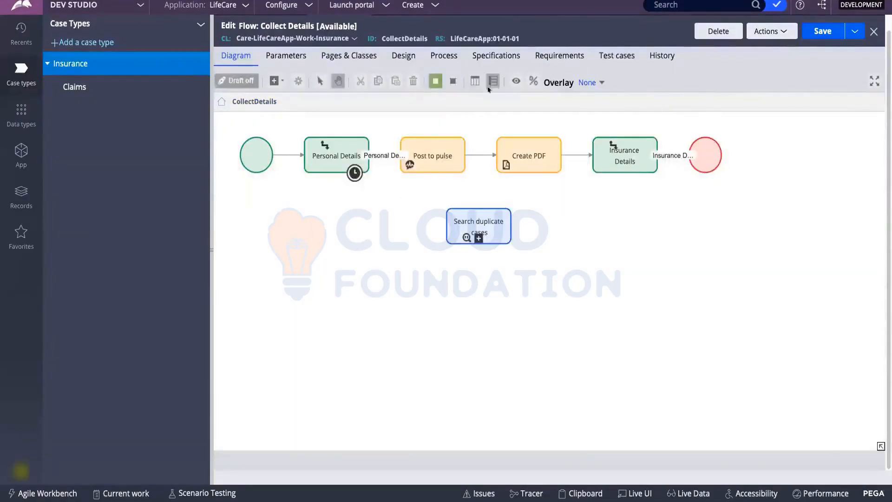
scroll(753, 182, "up", 5)
scroll(547, 308, "down", 5)
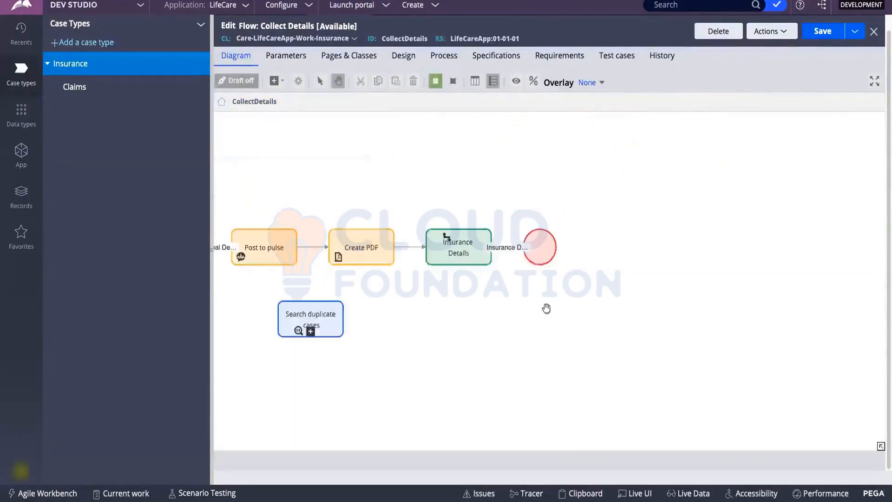
scroll(546, 308, "down", 5)
scroll(546, 310, "up", 7)
left_click_drag(497, 321, 733, 297)
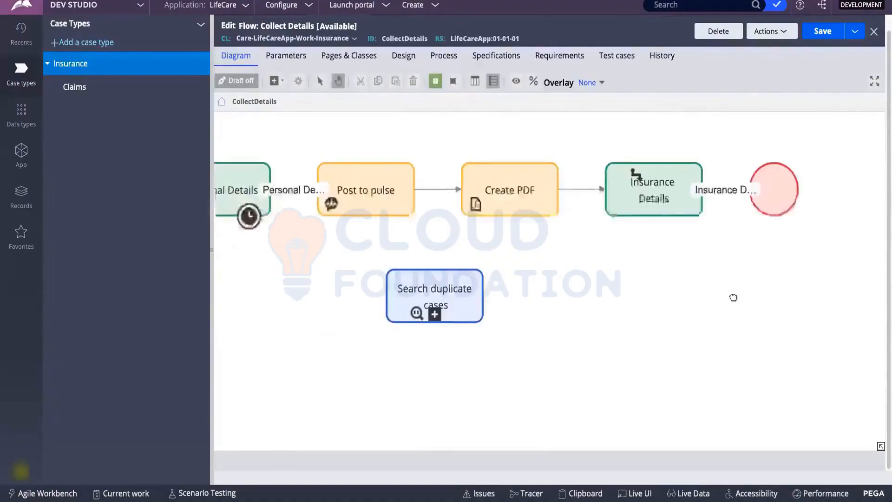
scroll(629, 288, "down", 3)
Select the Search duplicate cases shape and open its pyDuplicateSearchCases subflow.
left_click(527, 306)
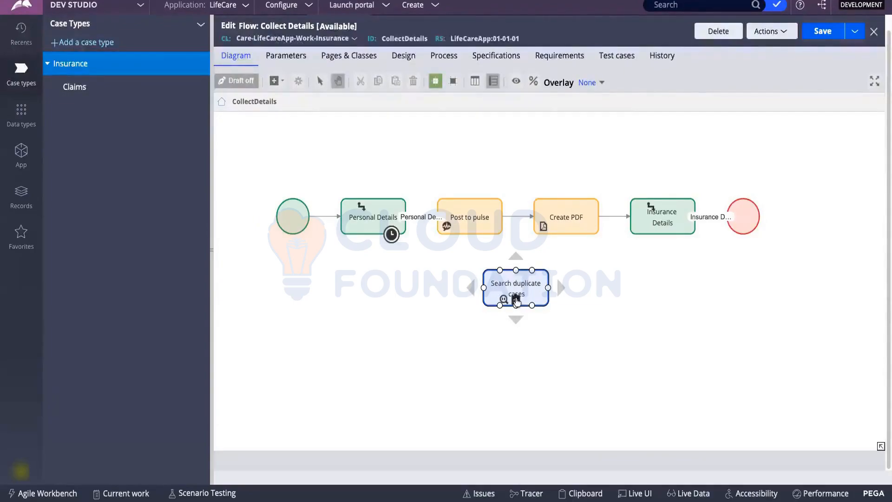
left_click(657, 308)
scroll(656, 308, "down", 1)
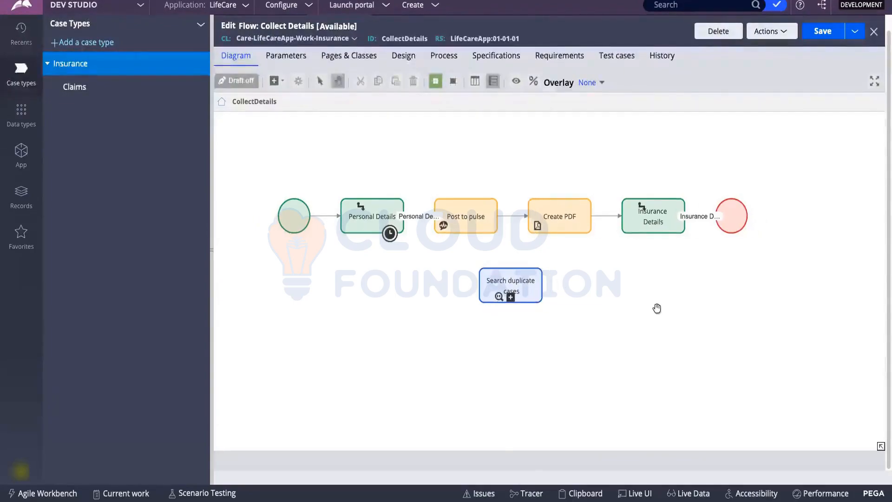
scroll(657, 308, "up", 1)
left_click_drag(653, 309, 634, 266)
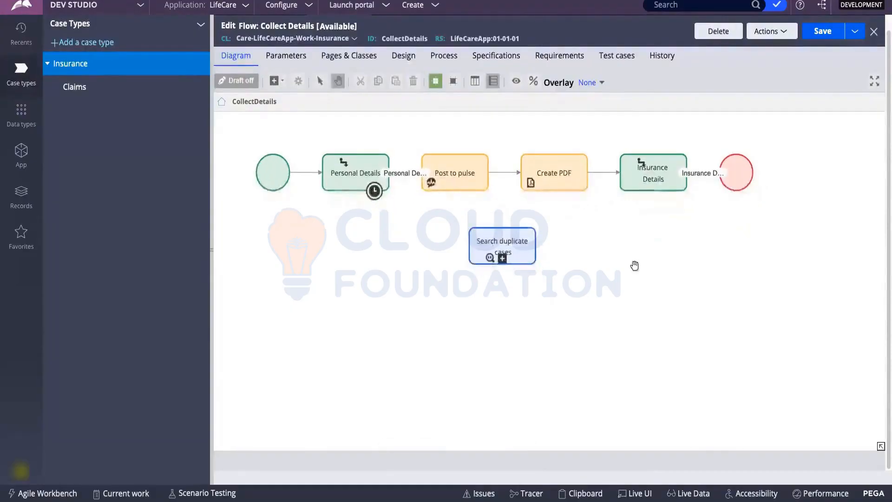
left_click(503, 261)
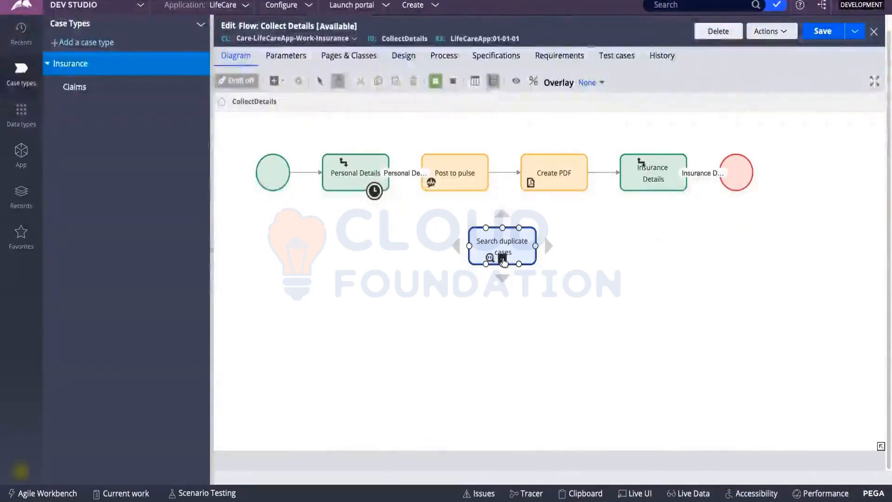
left_click(502, 259)
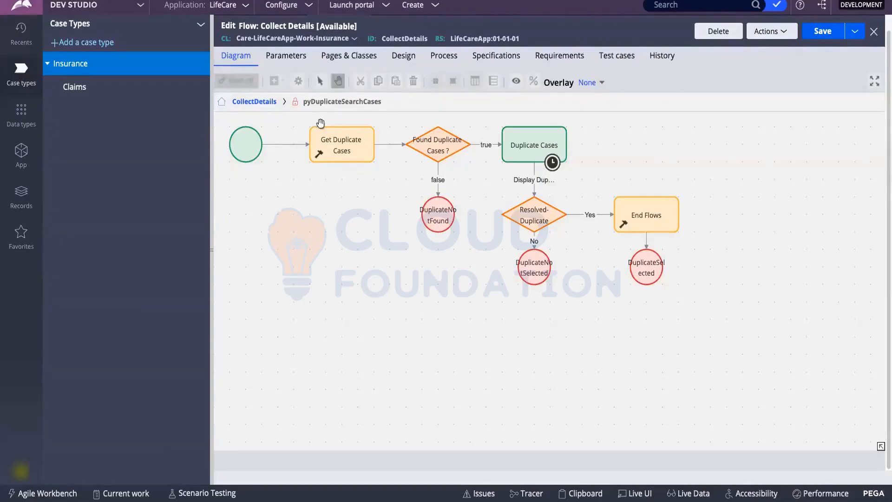
scroll(741, 192, "down", 2)
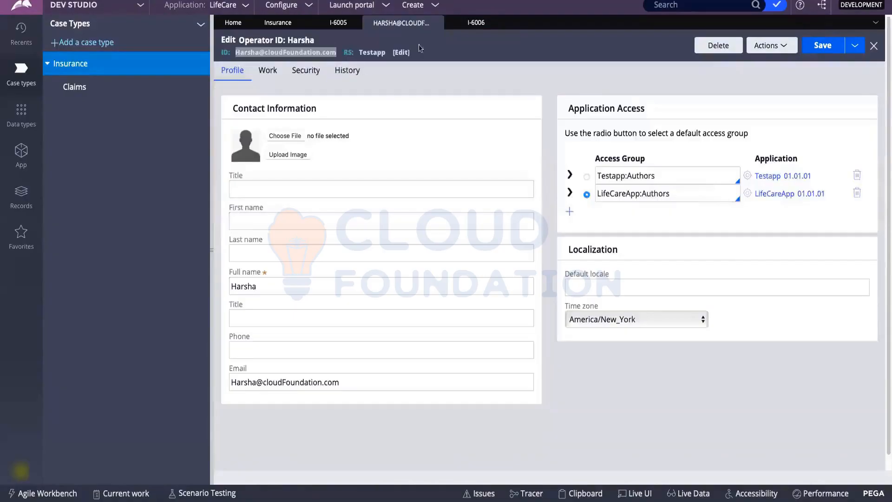
Close the operator record, delete Create PDF from Collect Details, and save the reloaded Insurance case type.
left_click(436, 23)
left_click(270, 22)
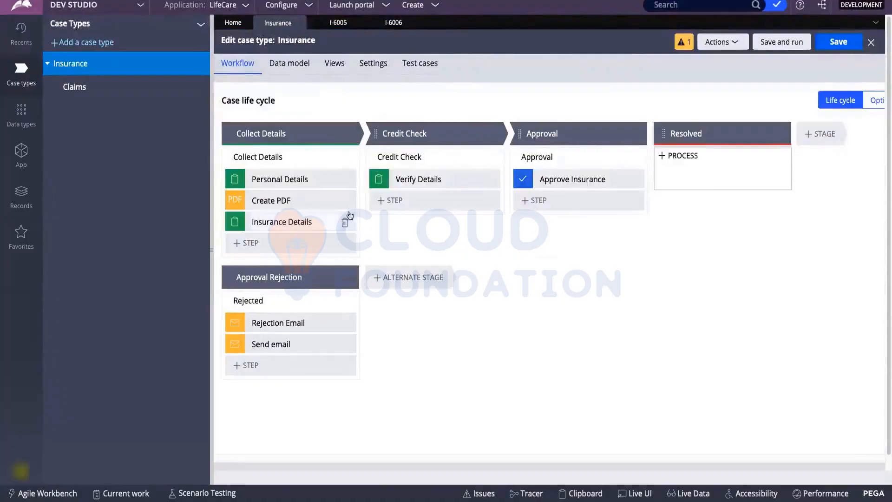
mouse_move(345, 202)
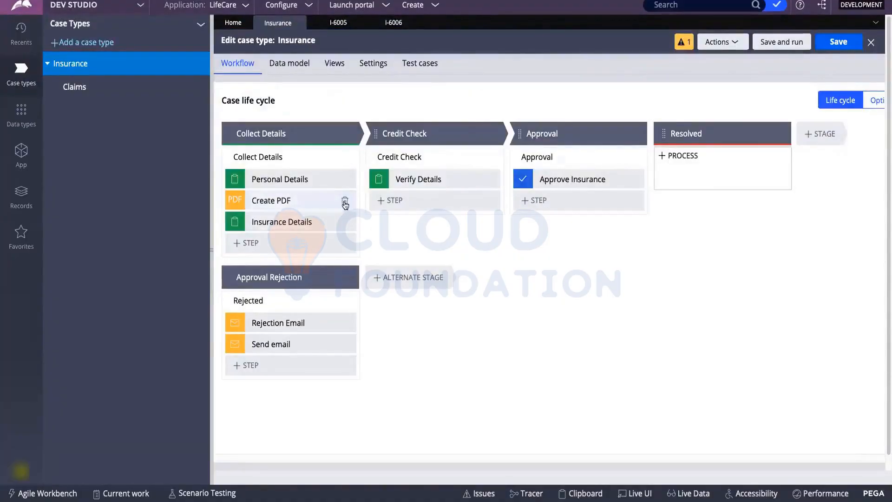
left_click(344, 203)
left_click(815, 42)
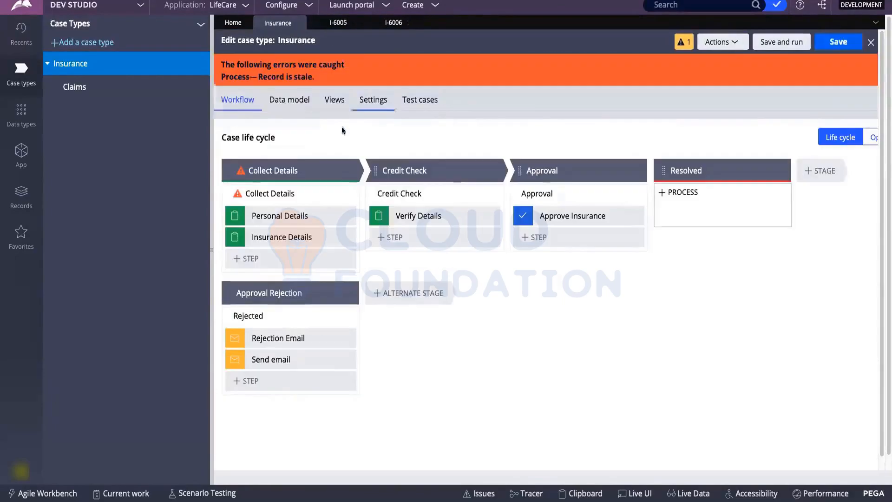
left_click(723, 42)
left_click(708, 88)
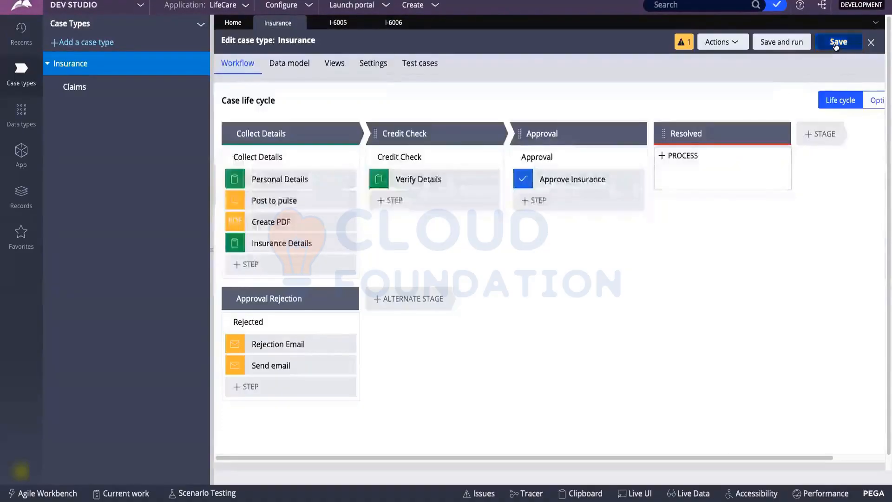
left_click(835, 44)
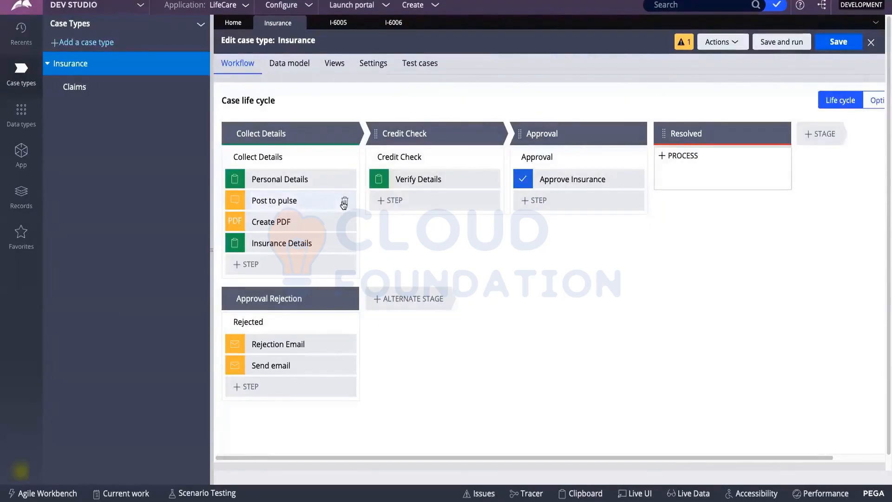
Delete the Post to pulse and Create PDF steps, save, and close case I-6006.
left_click(345, 203)
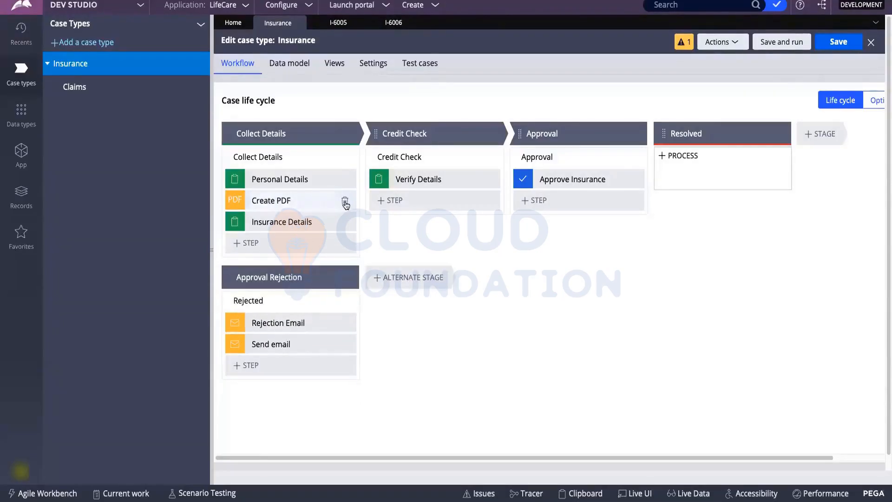
left_click(345, 203)
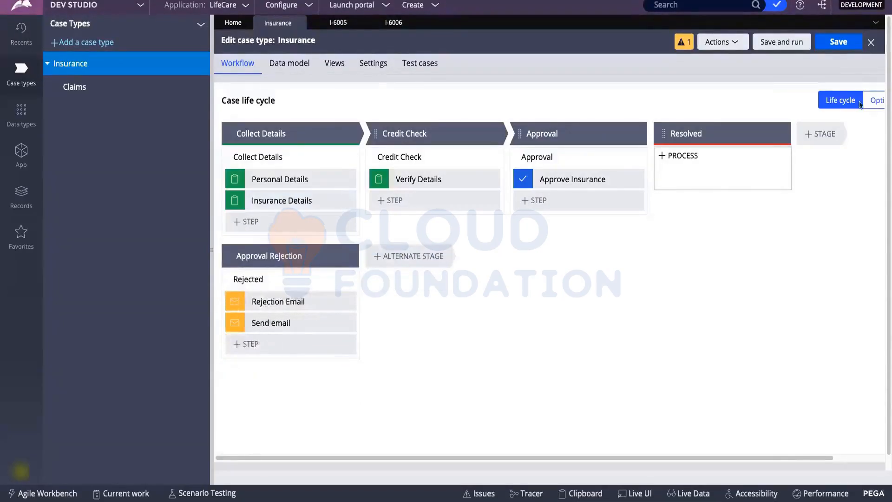
left_click(833, 46)
left_click(409, 23)
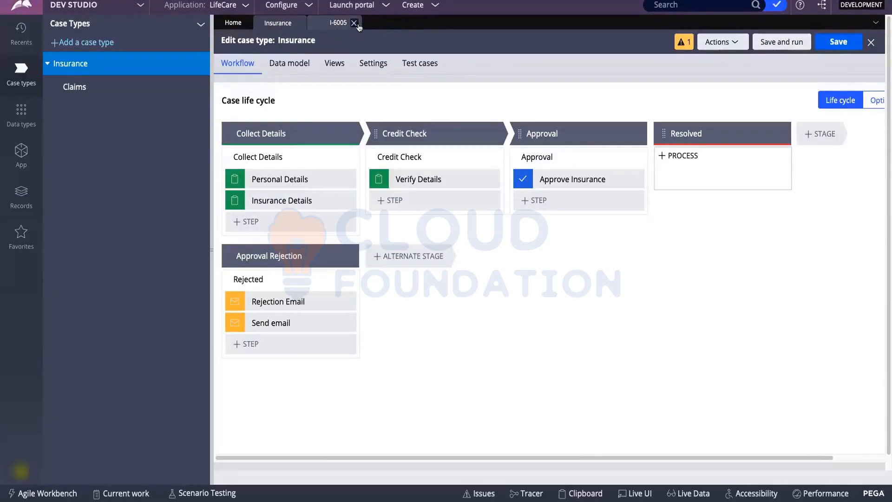
Close the I-6005 case and minimize the browser to reveal the FigJam Day 6 notes.
left_click(354, 23)
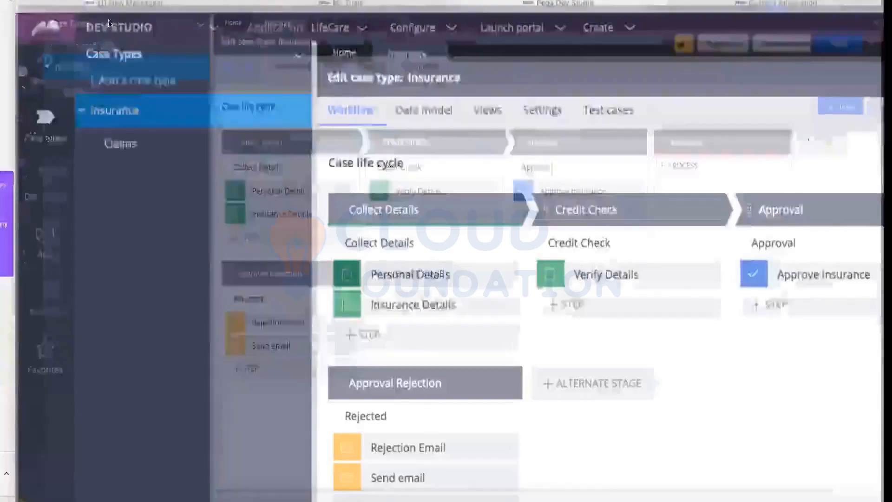
scroll(457, 328, "down", 1)
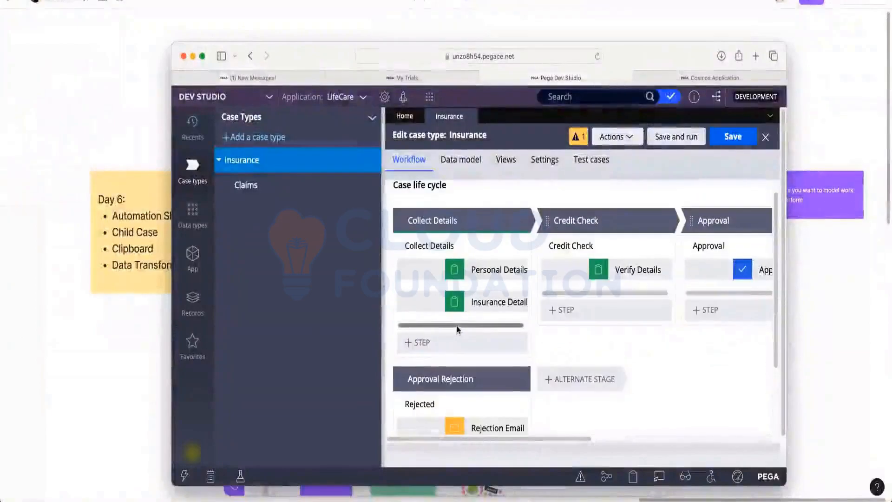
left_click_drag(462, 326, 508, 326)
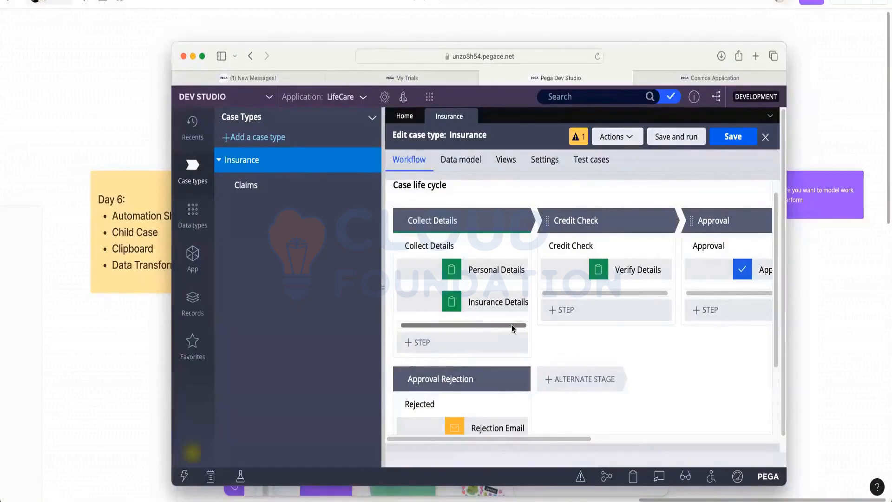
left_click(193, 56)
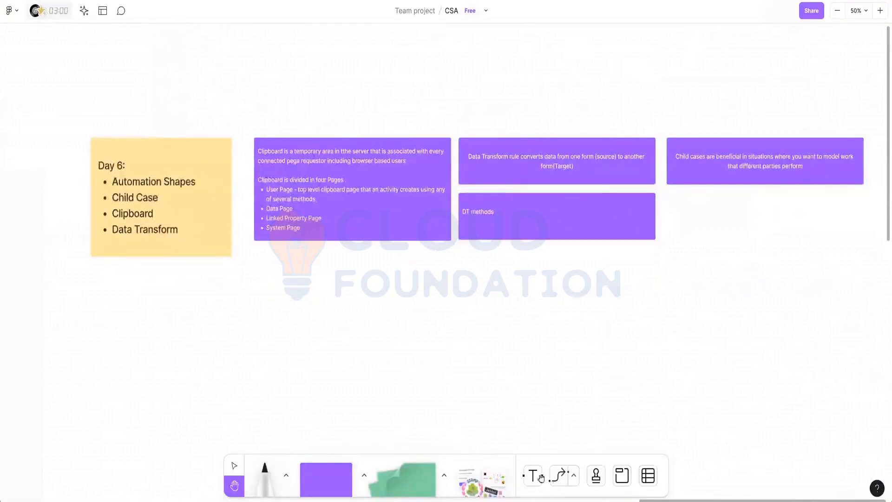
Place a purple sticky note below Day 6 and enlarge it to about 355x275.
scroll(541, 478, "down", 4)
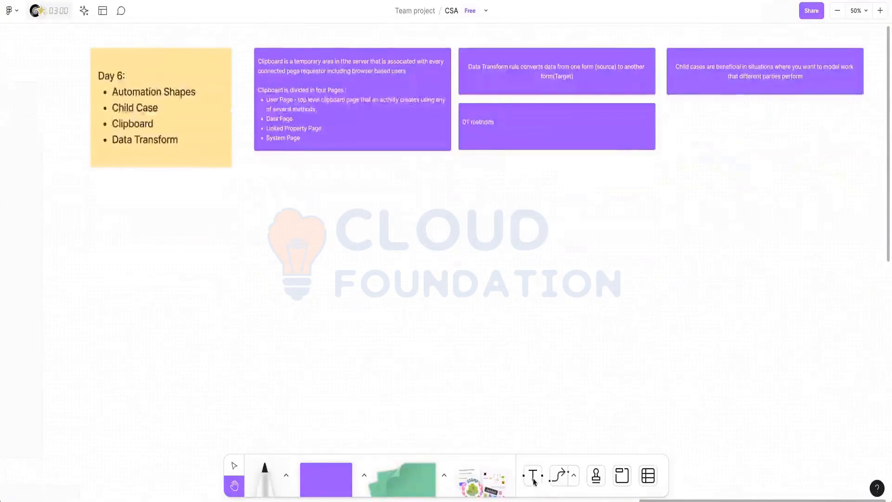
left_click(533, 475)
left_click(333, 476)
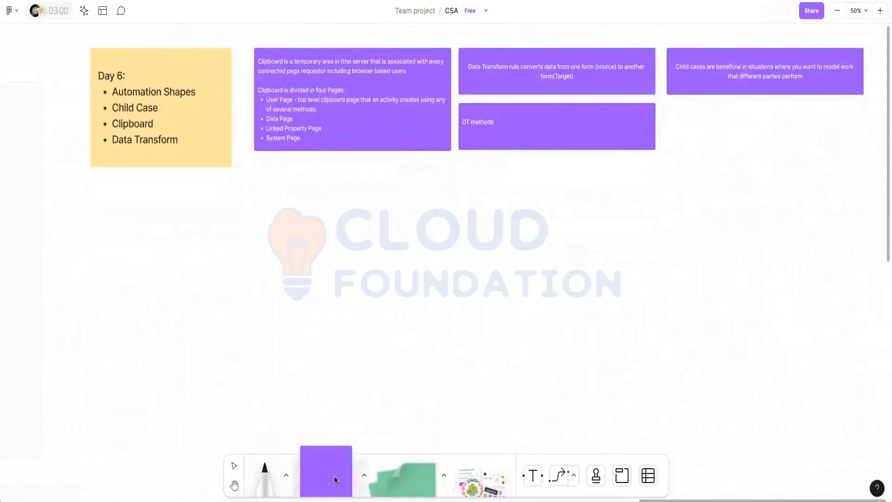
left_click(153, 242)
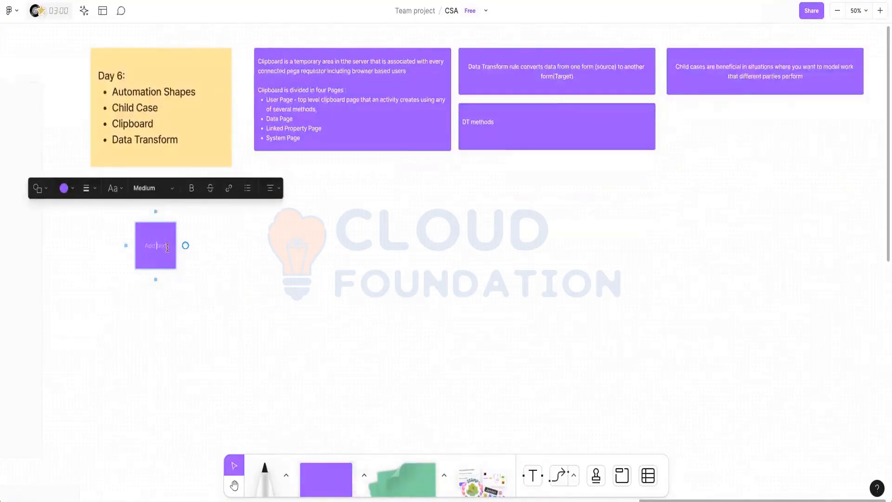
left_click(191, 303)
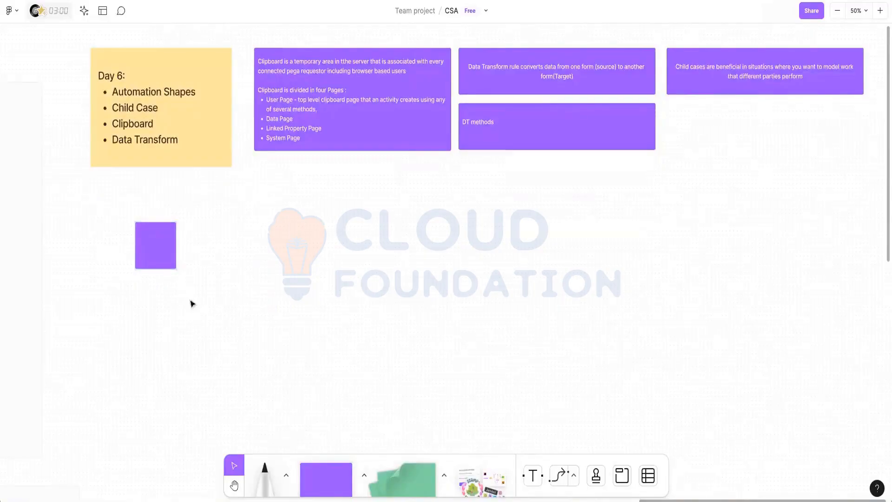
left_click(170, 264)
left_click_drag(176, 269, 299, 350)
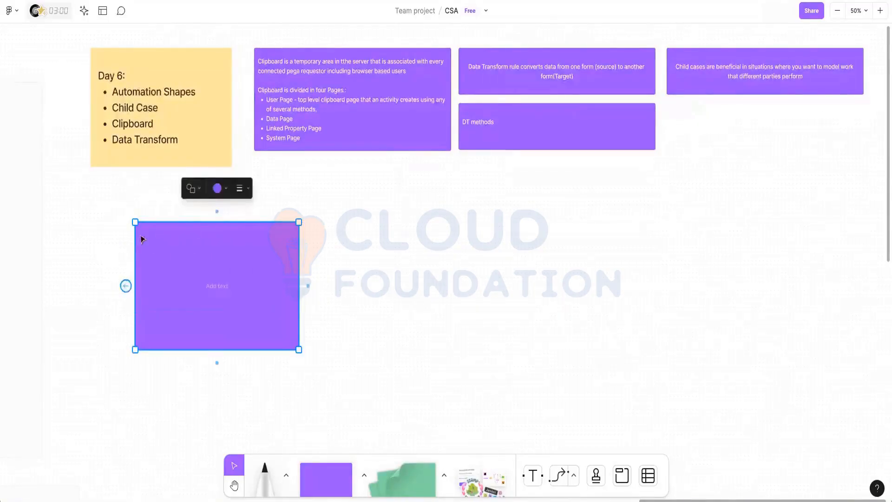
Write 'Pagelist - List of pages' and 'Pagegroup - group of pages' in Large text on the note.
left_click(221, 290)
left_click(205, 188)
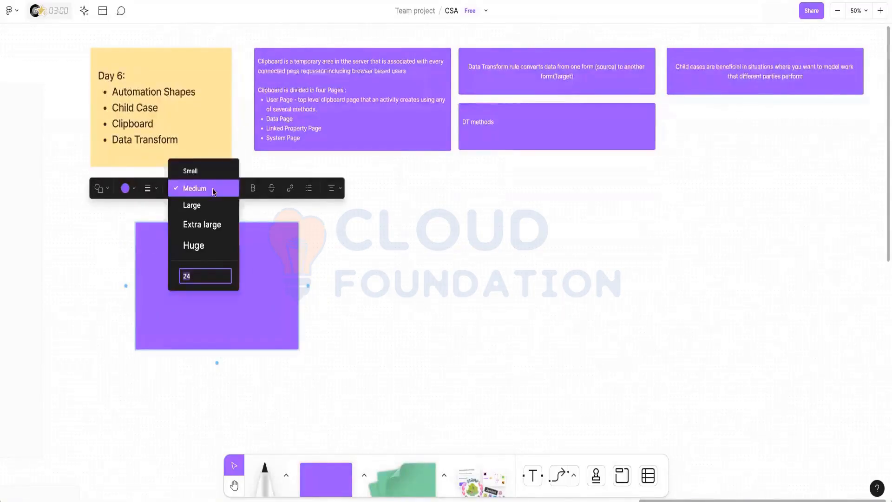
left_click(209, 206)
type("P")
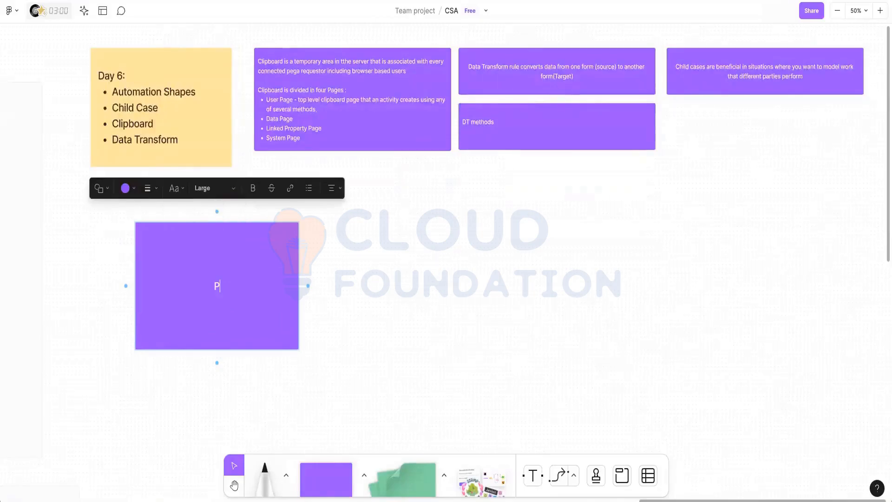
type("agelist -")
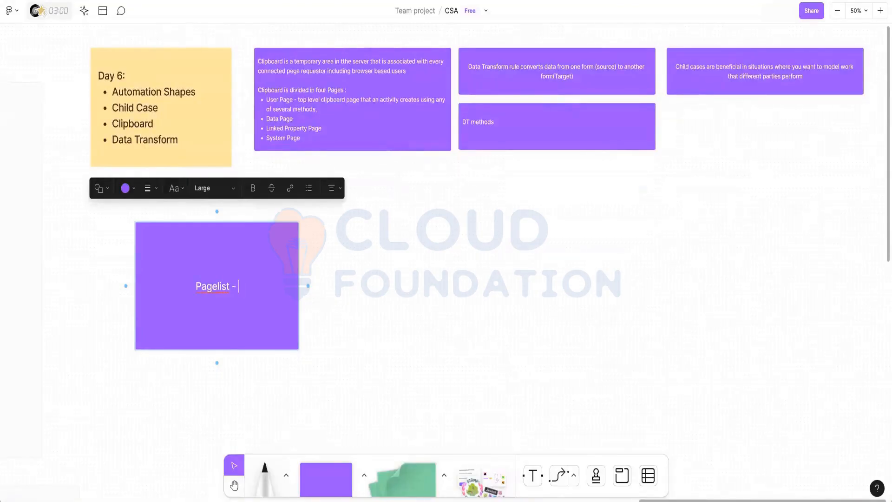
type(" List of p")
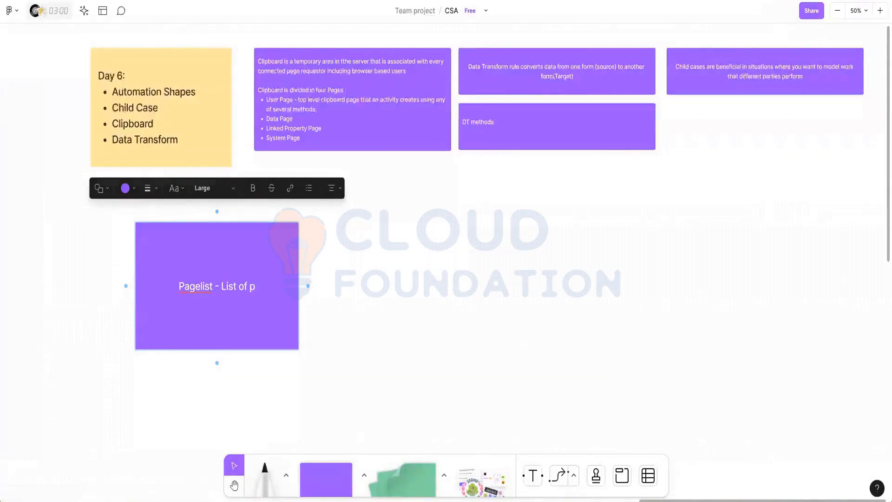
type("ages")
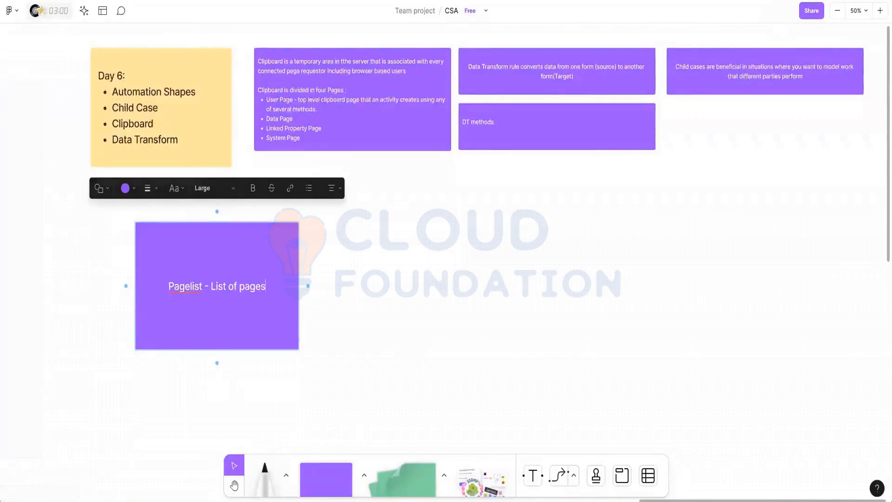
key("Return")
type("Page")
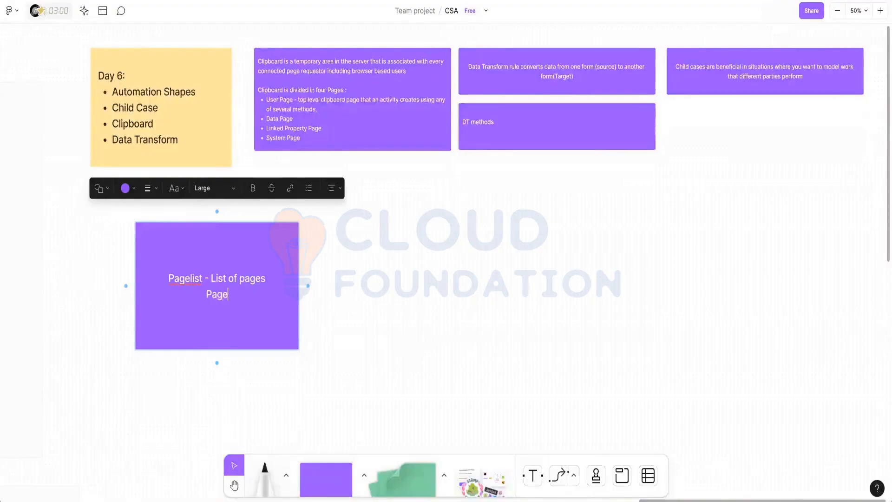
type("group")
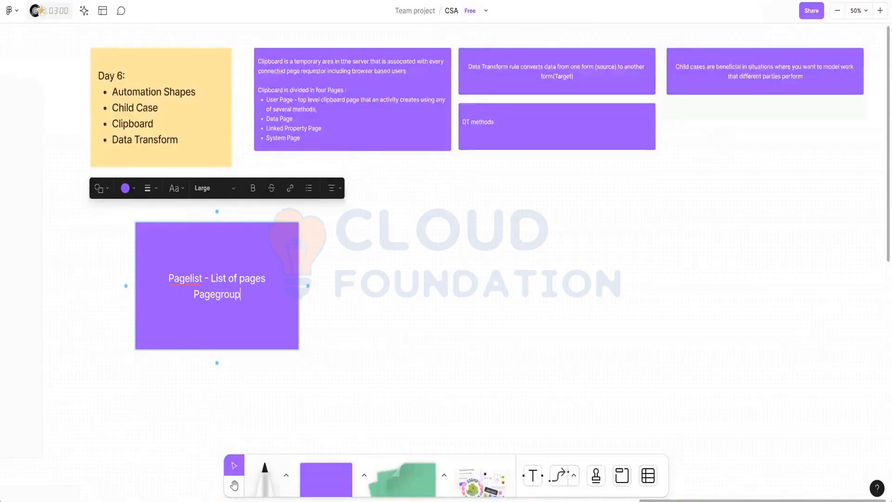
type(" - g")
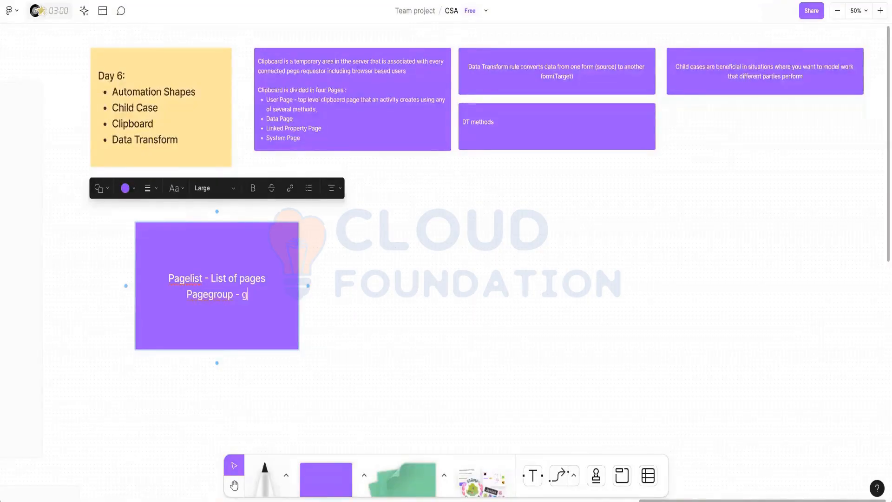
type("roup of pages")
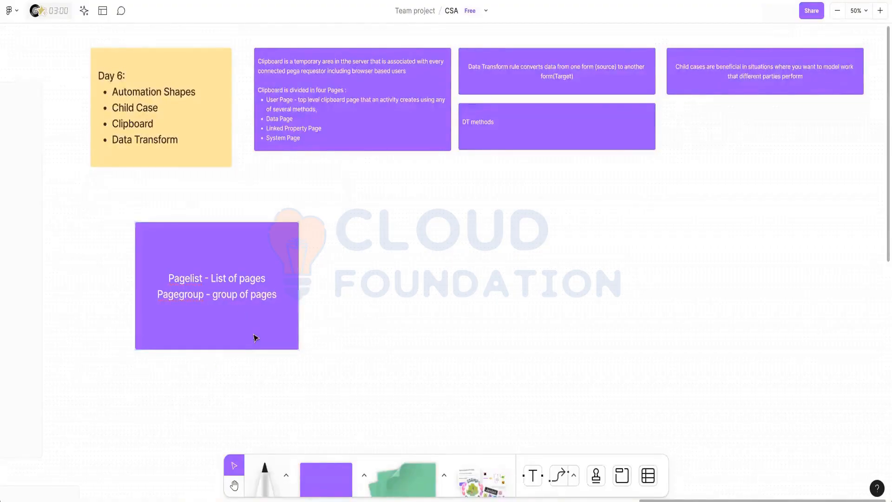
key("Escape")
Duplicate the Pagelist note beside it and change the copy's first line to 'Valuelist - List of values'.
key("ctrl+v")
left_click_drag(256, 334, 439, 324)
left_click(369, 278)
double_click(370, 278)
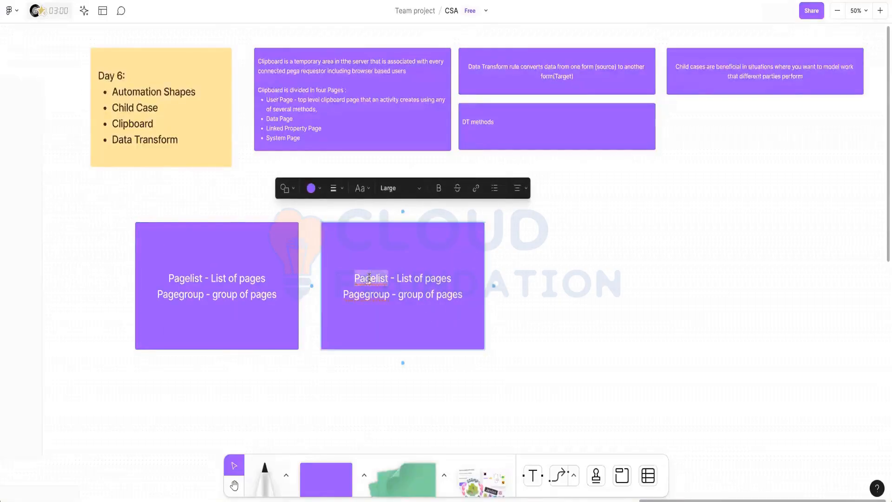
type("Valuelist")
double_click(448, 278)
type("values")
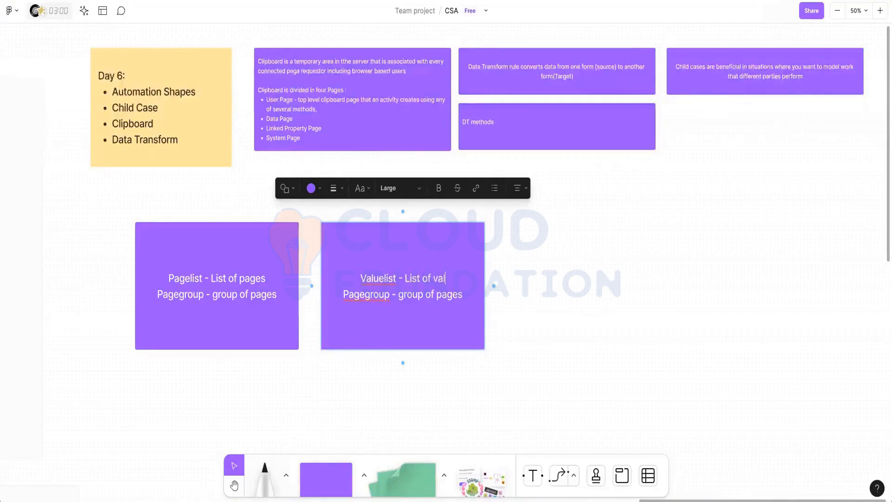
Change the copy's second line to 'Valuegroup - group of values'.
left_click(365, 295)
key("BackSpace")
key("BackSpace")
key("BackSpace")
key("BackSpace")
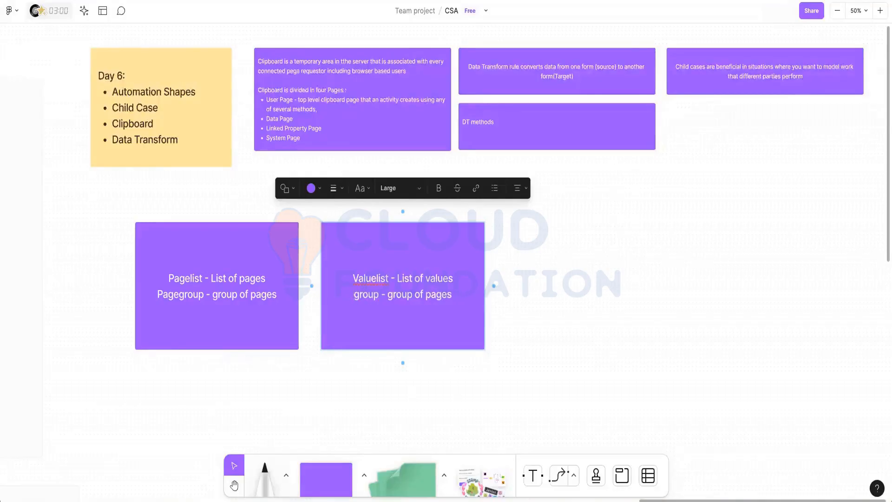
type("Value")
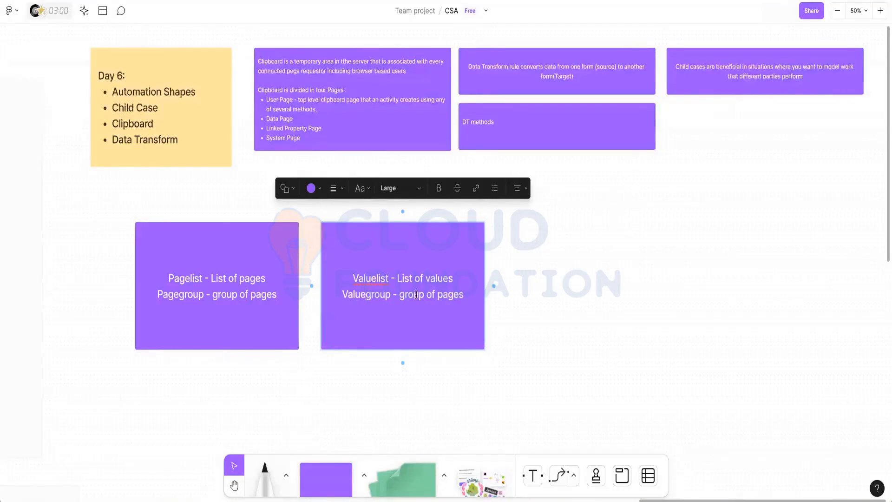
double_click(448, 293)
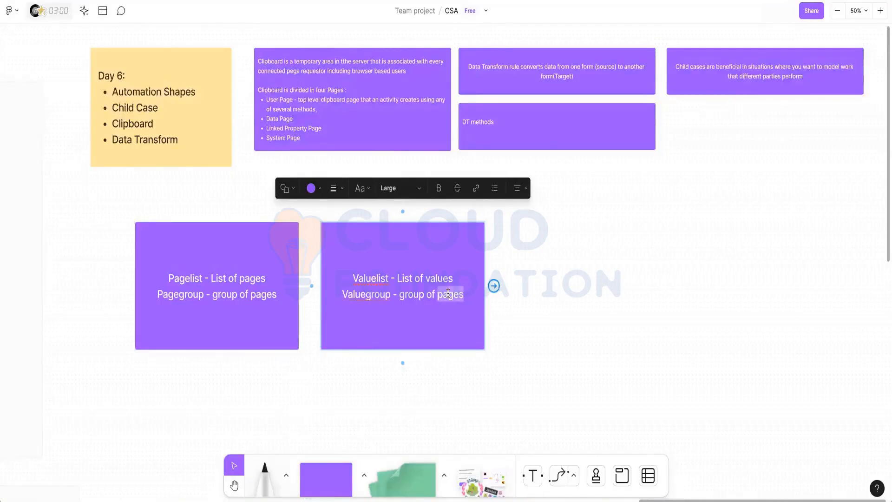
type("values")
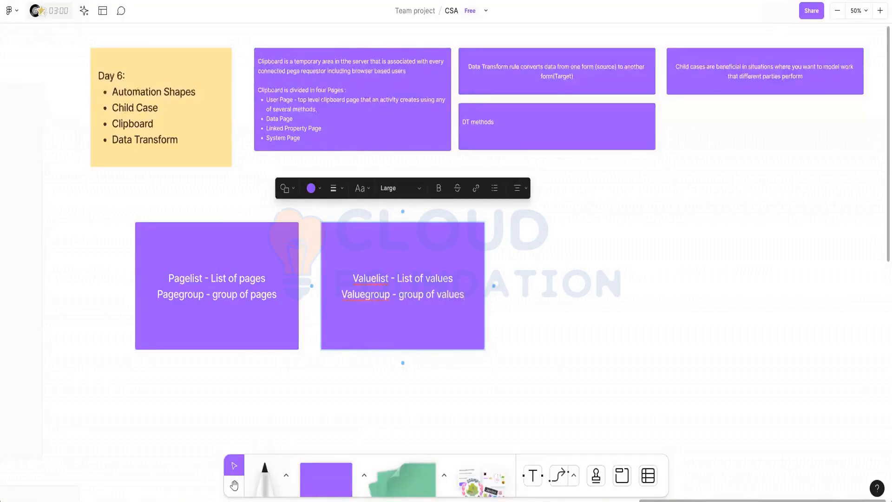
scroll(237, 330, "down", 2)
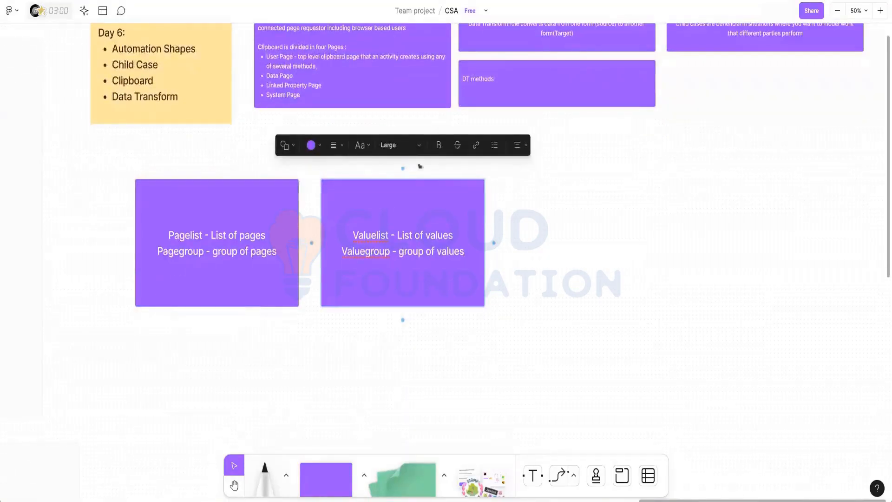
left_click(217, 292)
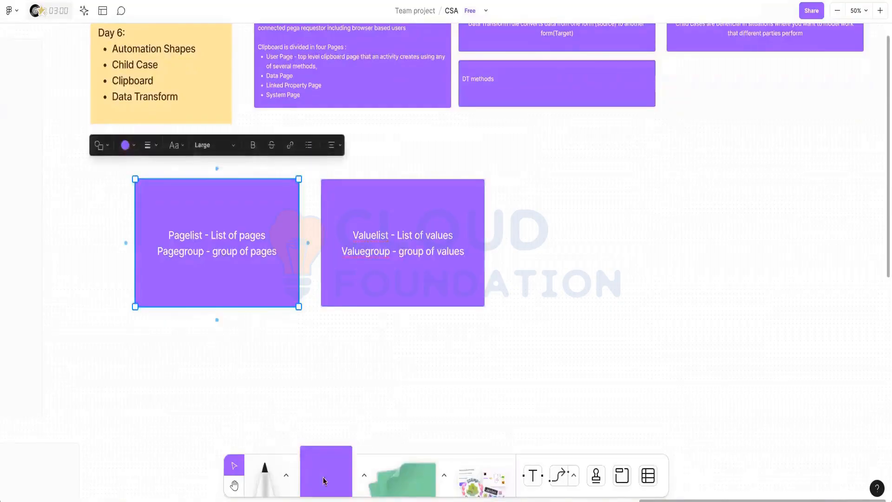
left_click_drag(324, 480, 203, 366)
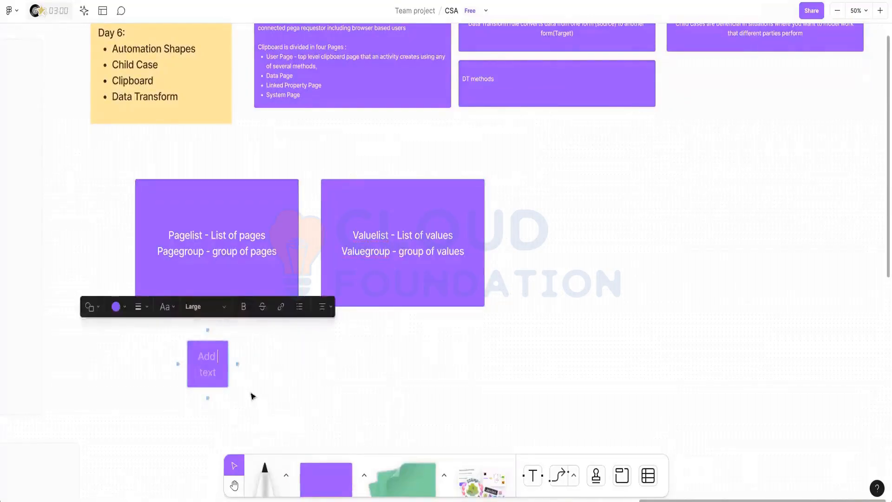
key("Escape")
left_click_drag(228, 388, 195, 368)
scroll(195, 369, "down", 1)
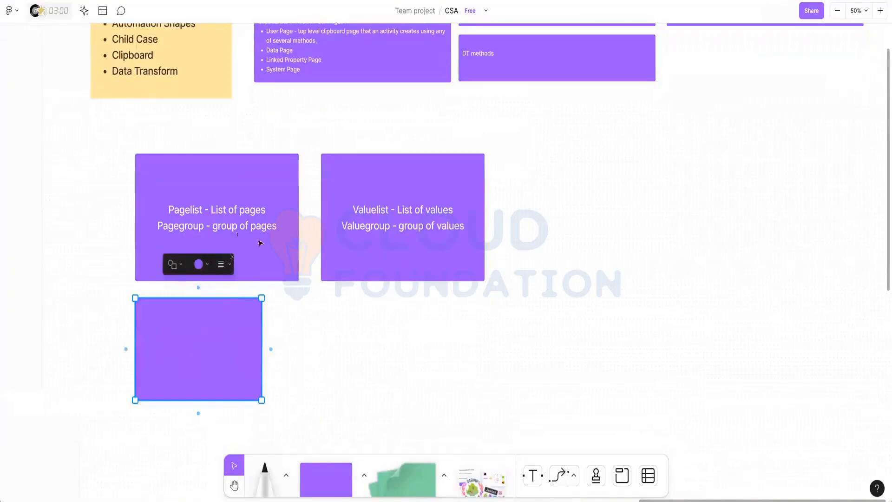
left_click(196, 350)
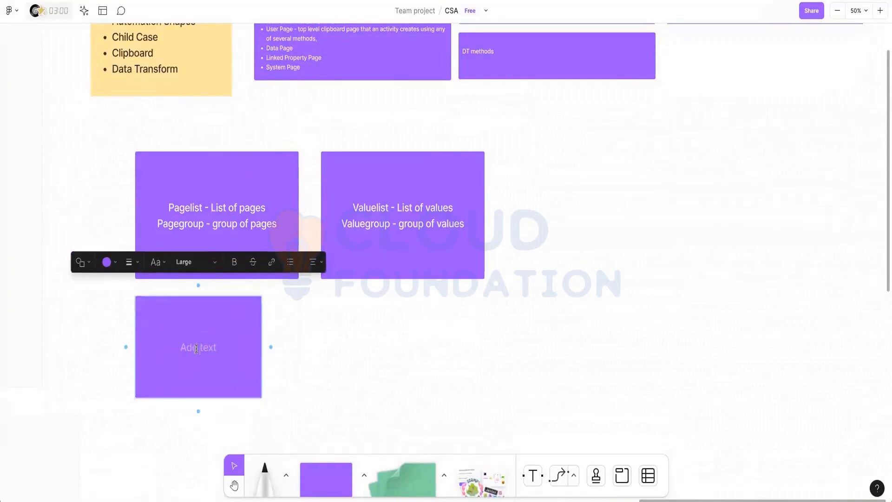
type("Address is a pagegroup p")
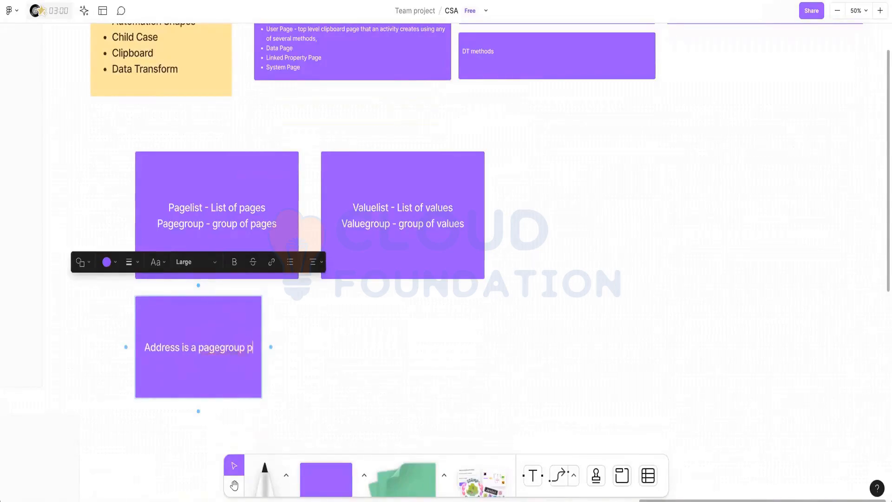
type("roperty")
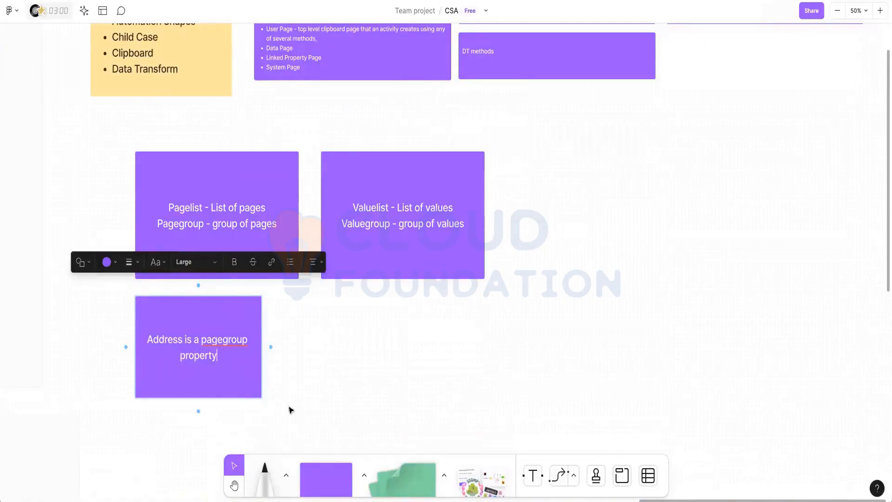
scroll(324, 367, "down", 3)
key("Escape")
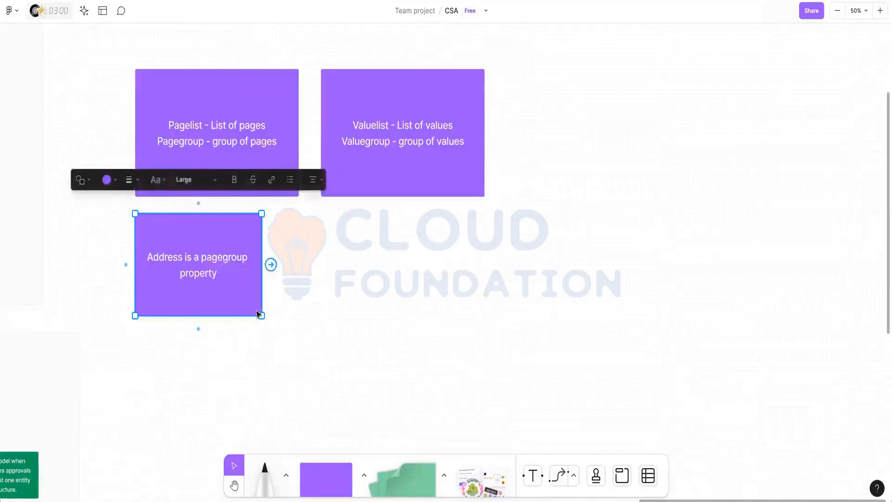
left_click_drag(261, 315, 362, 378)
scroll(323, 328, "down", 1)
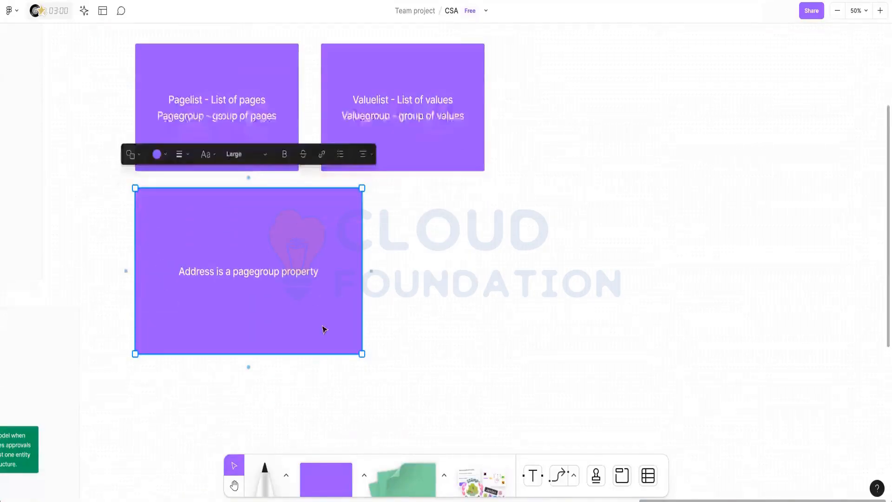
double_click(317, 272)
left_click(361, 158)
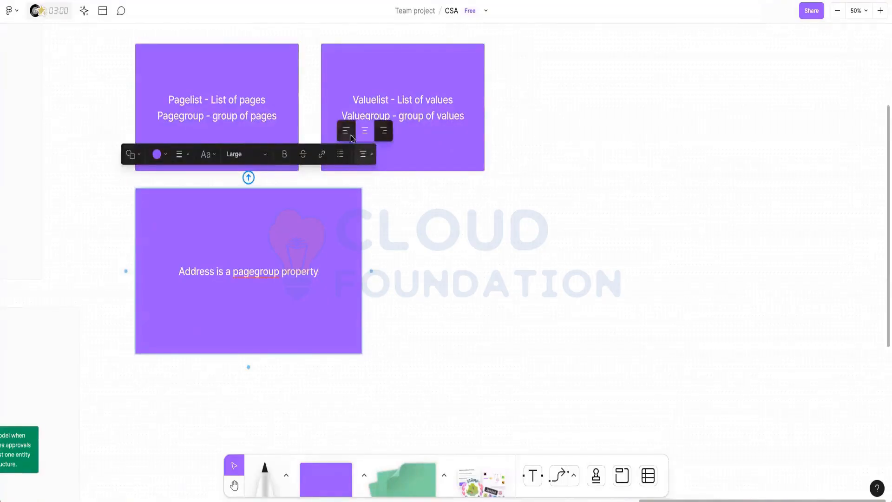
left_click(347, 134)
key("Return")
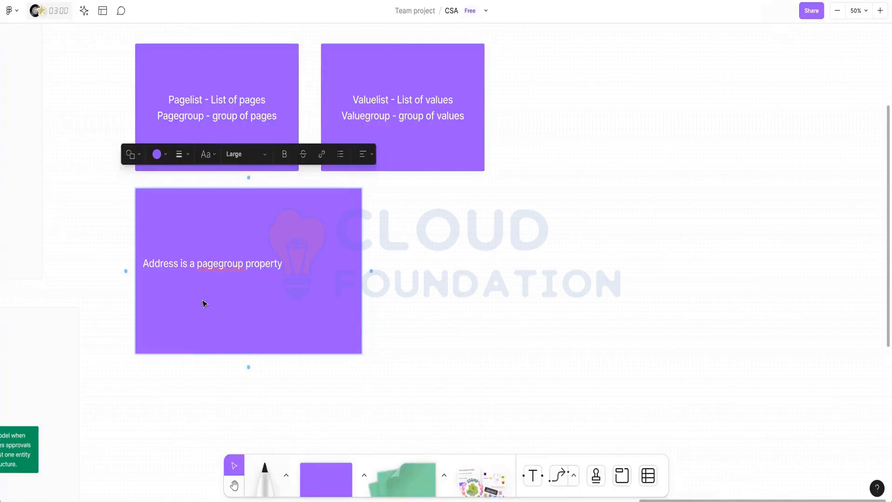
type("Add")
type("ress")
type(" ()")
type("Class")
key("Return")
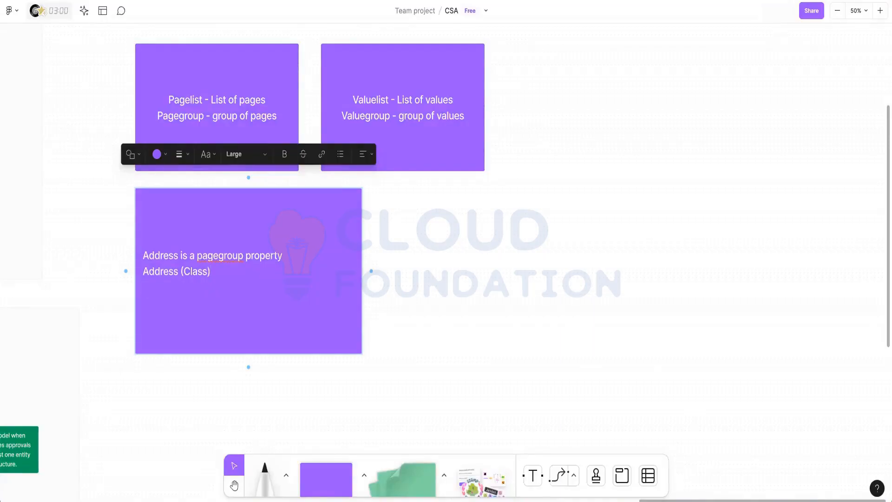
type("Street")
key("BackSpace")
key("BackSpace")
key("BackSpace")
key("BackSpace")
key("BackSpace")
type("Str")
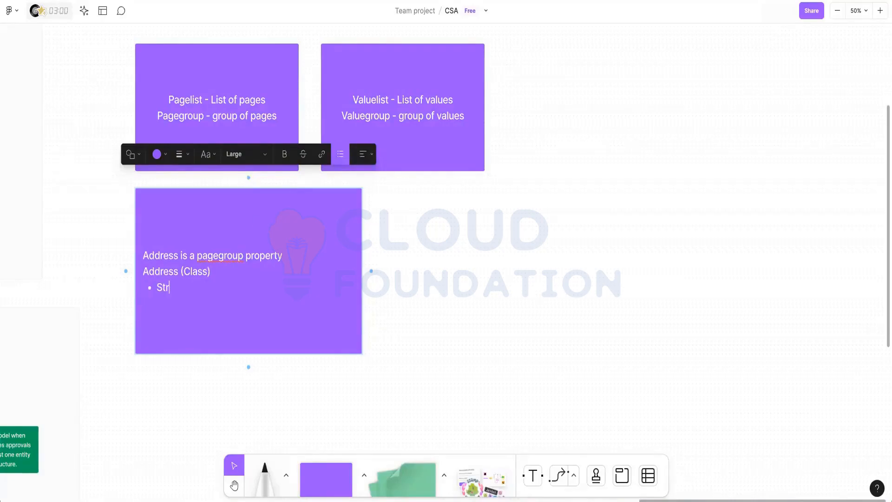
type("eet")
key("Return")
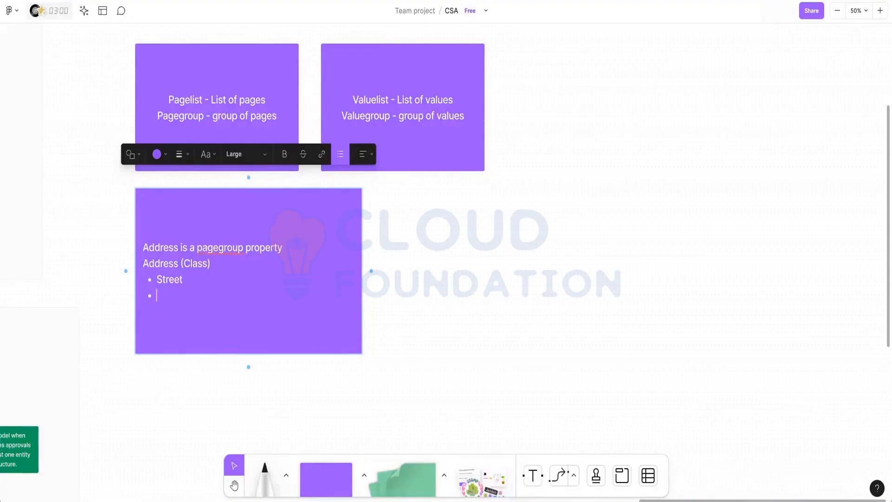
type("City")
key("Return")
type("State")
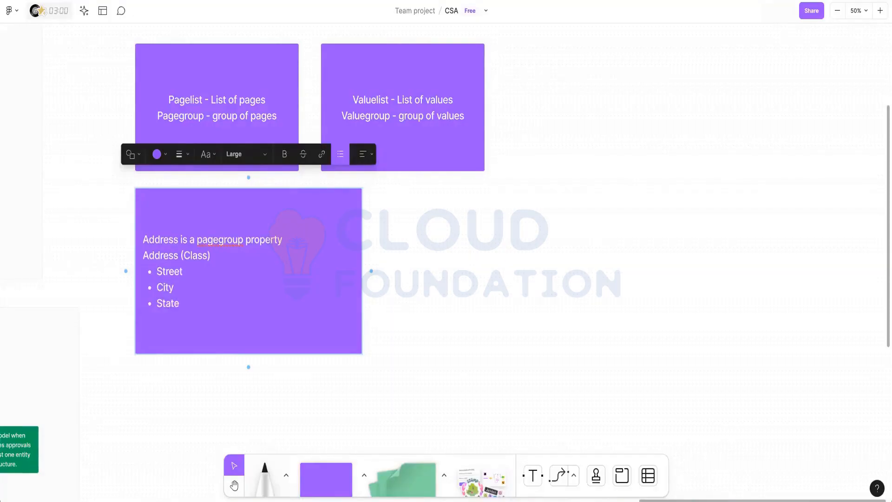
key("Return")
type("Country")
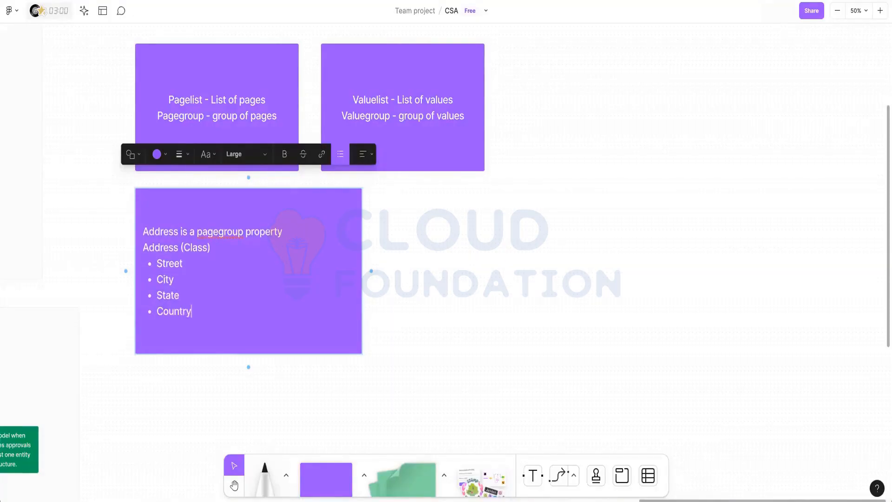
key("Return")
type("Zip ")
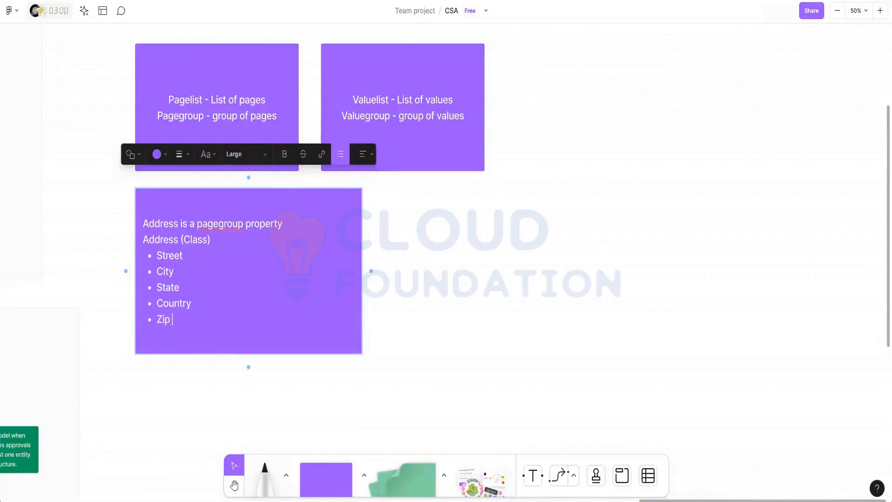
type("Code")
left_click(217, 239)
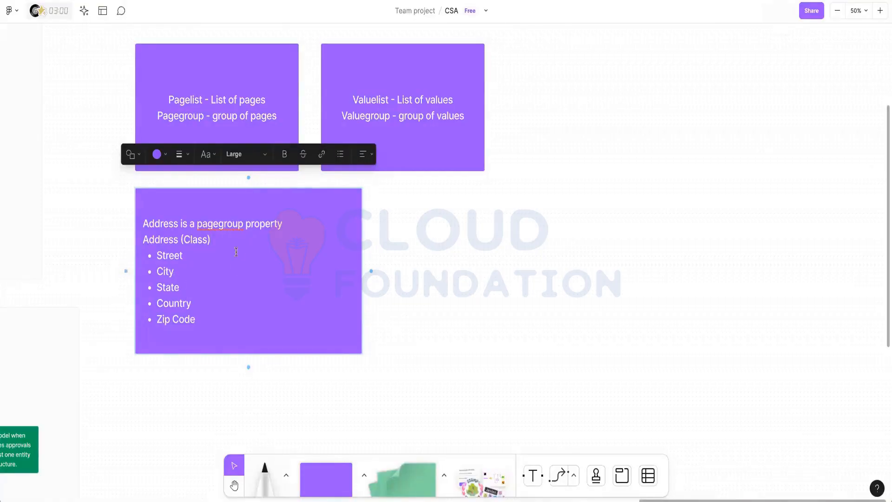
left_click(205, 326)
key("Return")
key("Return")
type("A")
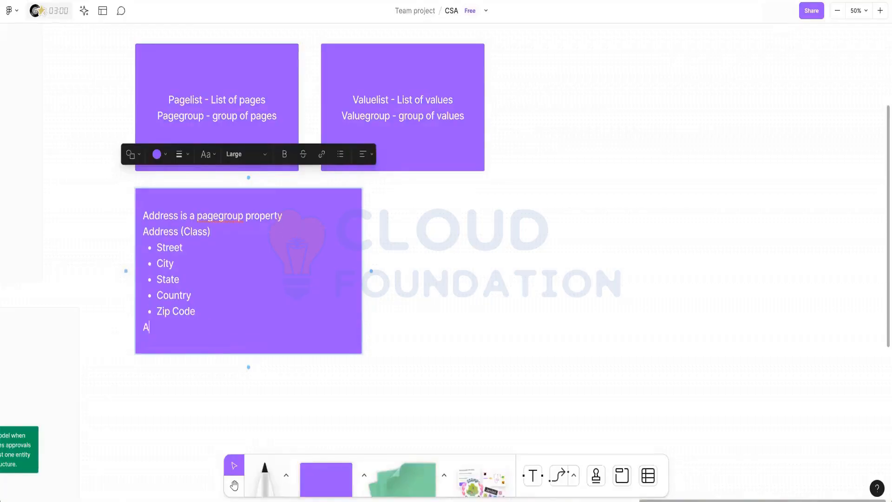
type("ddress(Home")
key("Up")
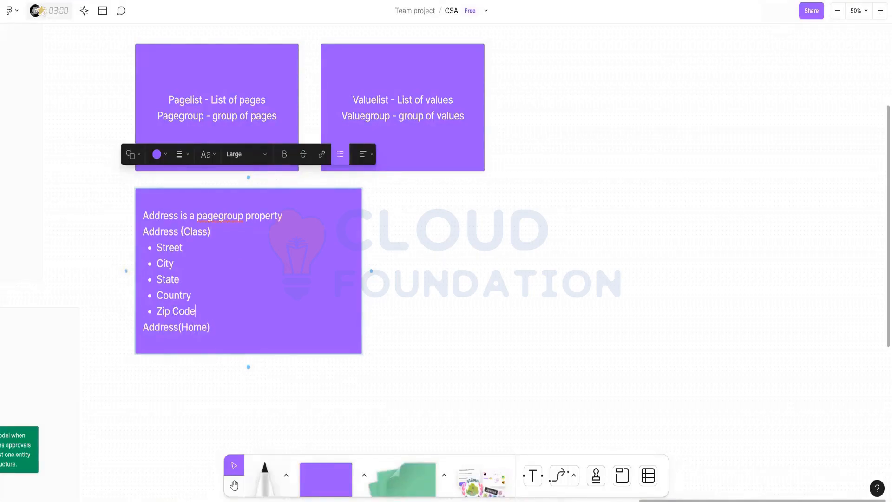
key("Down")
type(", ")
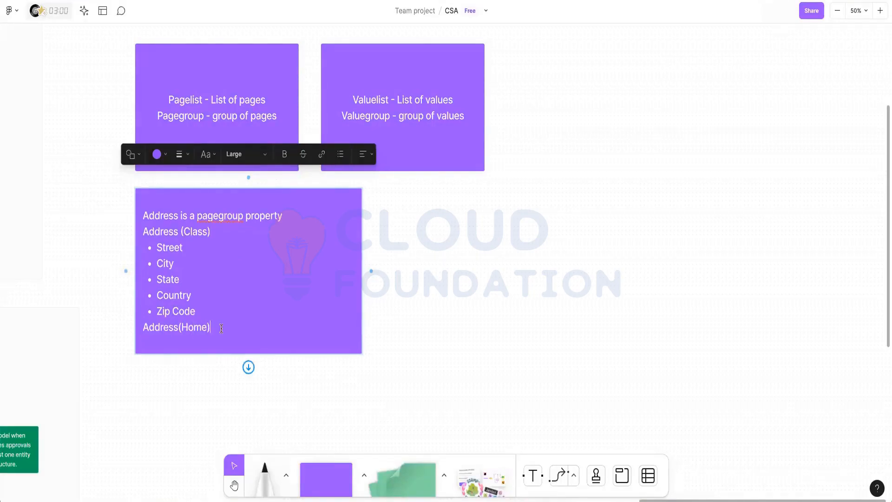
type("Address()Work")
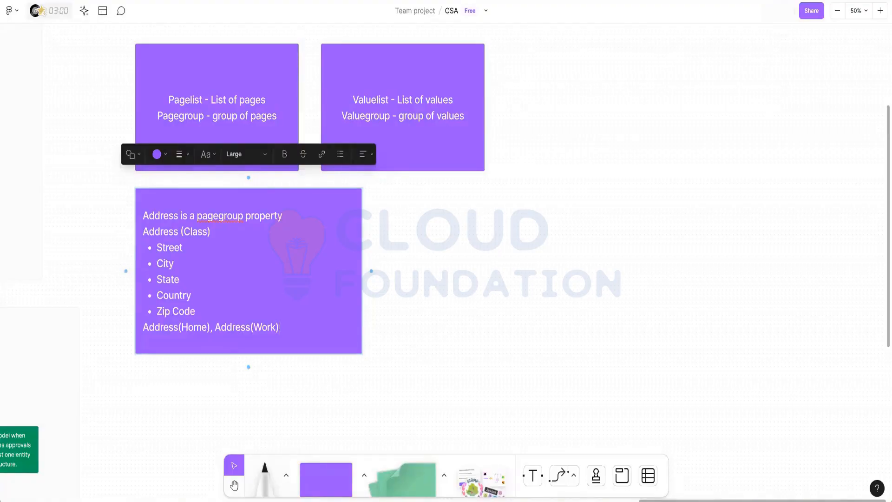
scroll(299, 384, "down", 1)
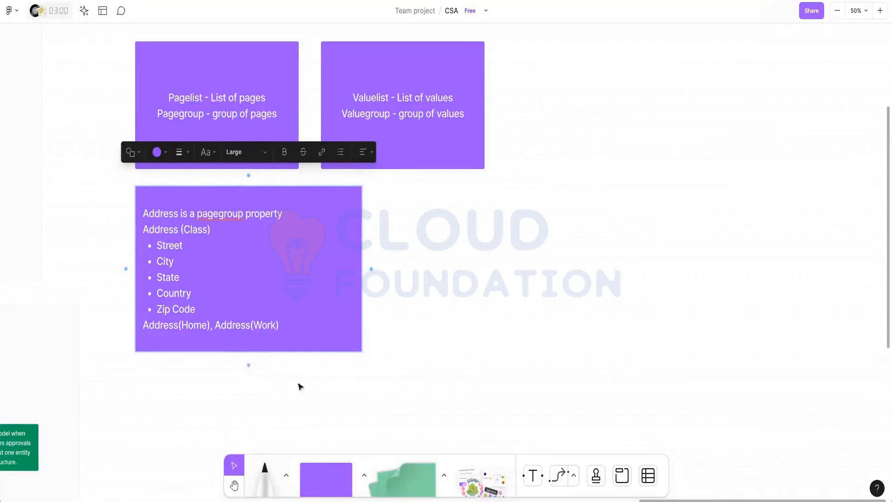
double_click(270, 325)
double_click(193, 325)
double_click(264, 326)
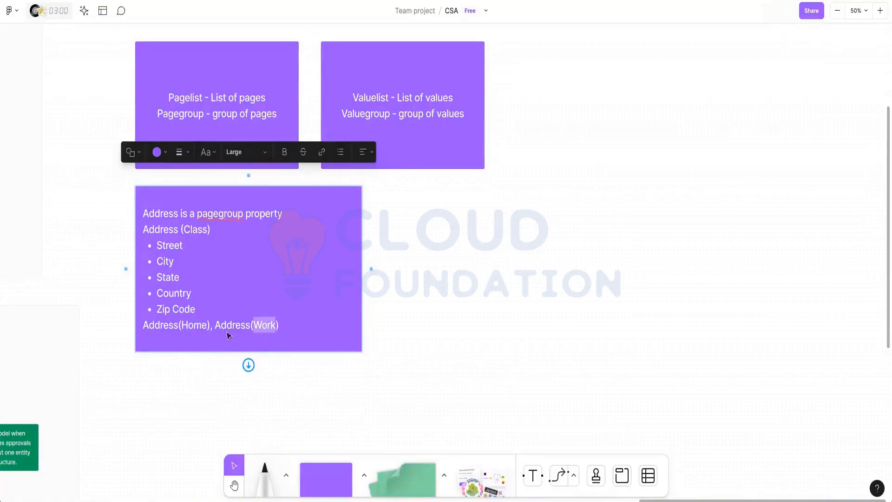
double_click(155, 325)
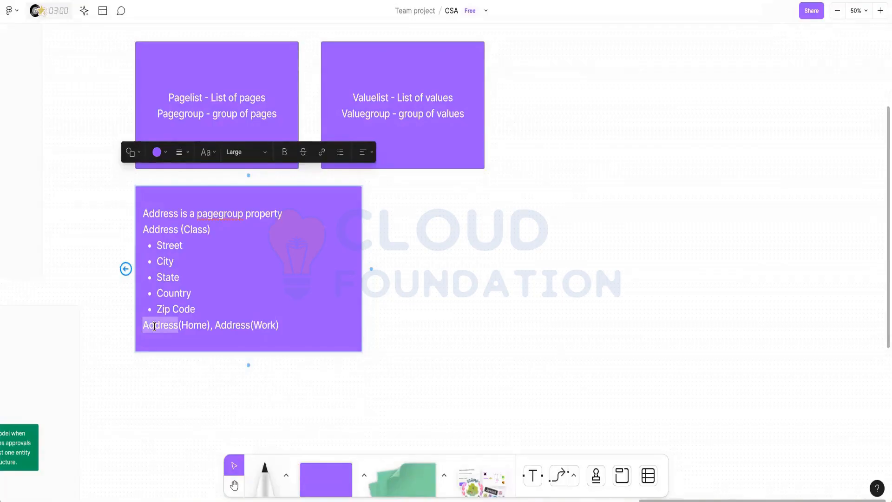
left_click_drag(144, 230, 195, 308)
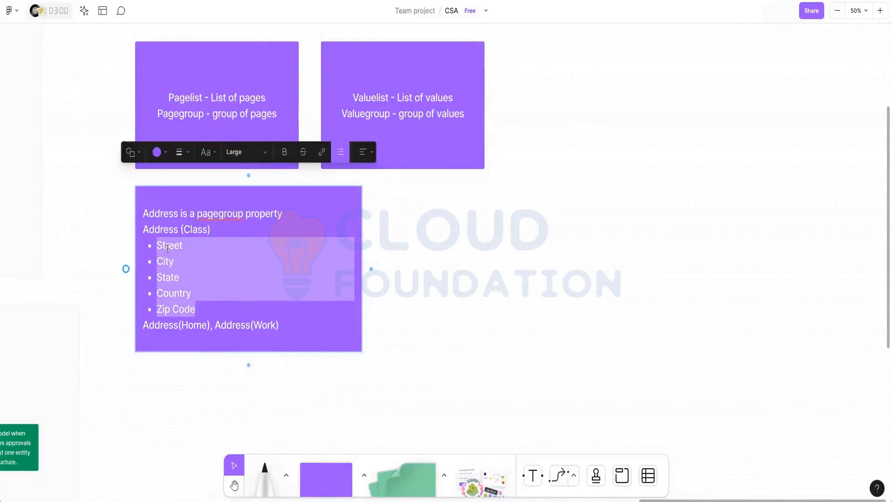
key("Escape")
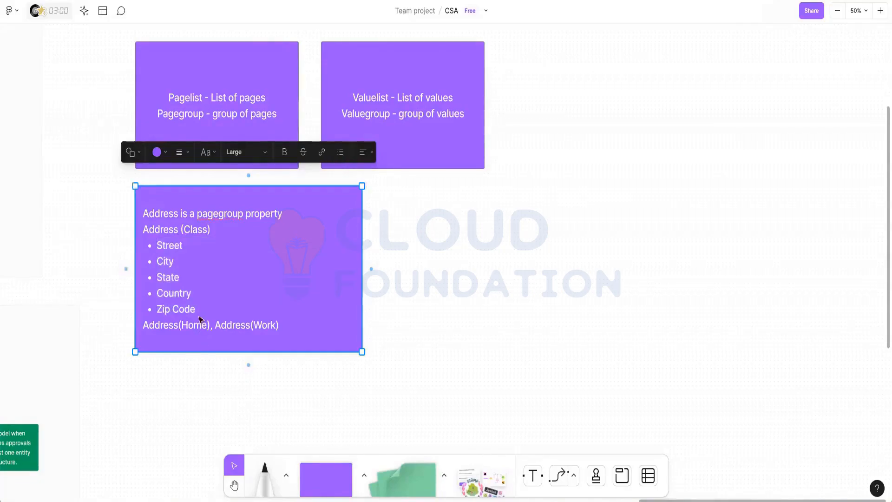
double_click(193, 324)
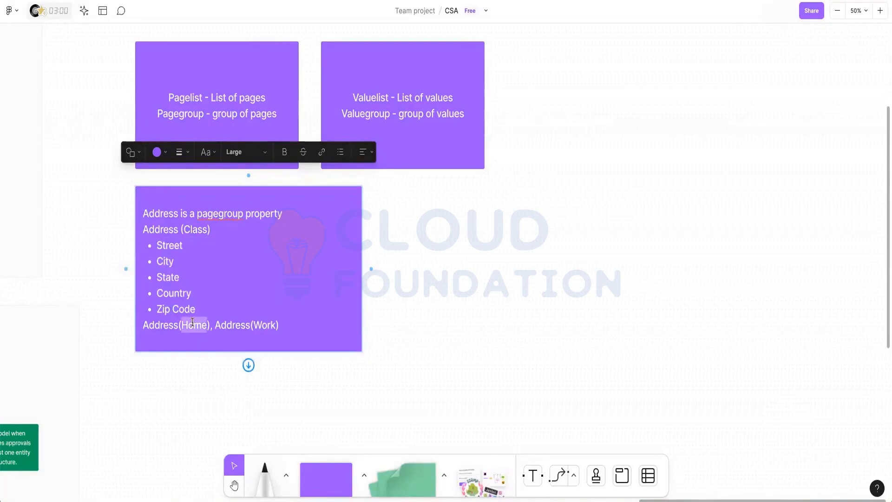
double_click(265, 326)
left_click(478, 292)
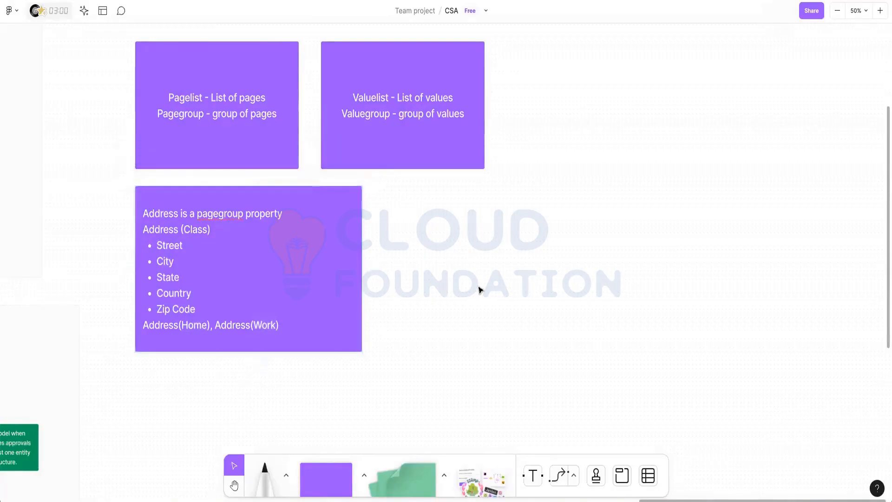
scroll(339, 228, "down", 1)
scroll(339, 228, "down", 2)
left_click(279, 223)
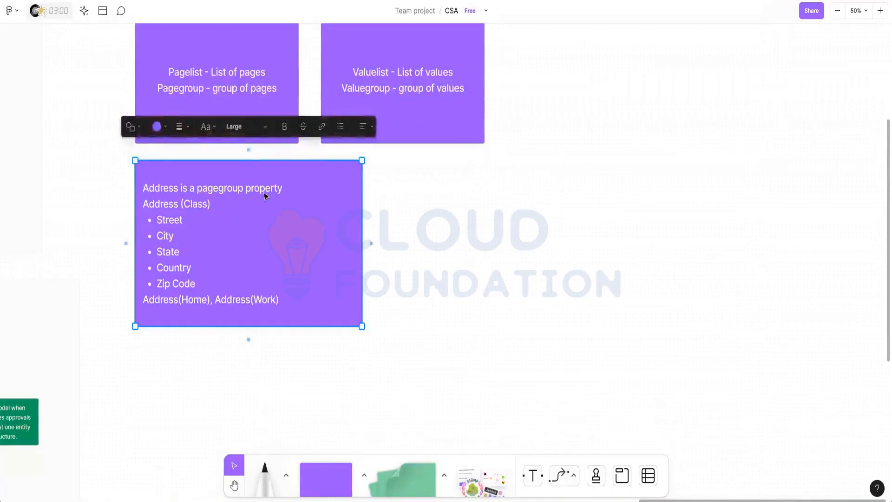
Duplicate the Address note below the original and change pagegroup to pagelist.
left_click_drag(261, 223, 264, 348)
scroll(264, 349, "down", 1)
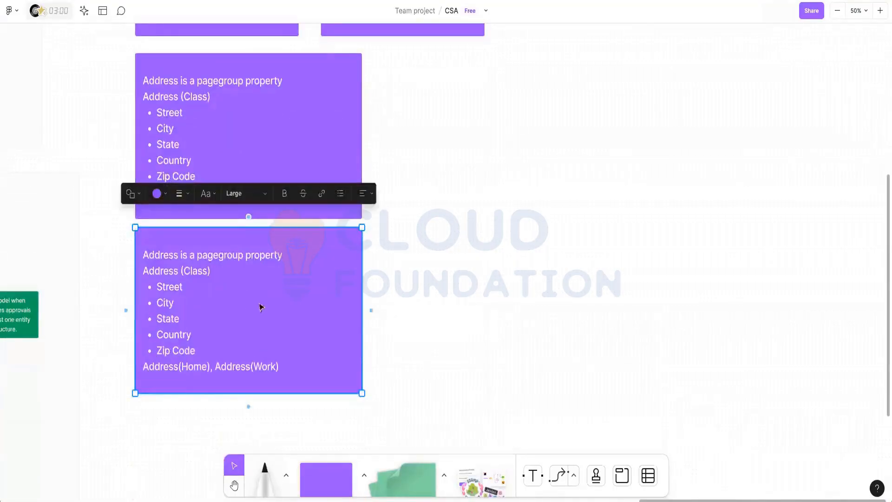
left_click(245, 255)
key("BackSpace")
key("BackSpace")
key("BackSpace")
key("BackSpace")
key("BackSpace")
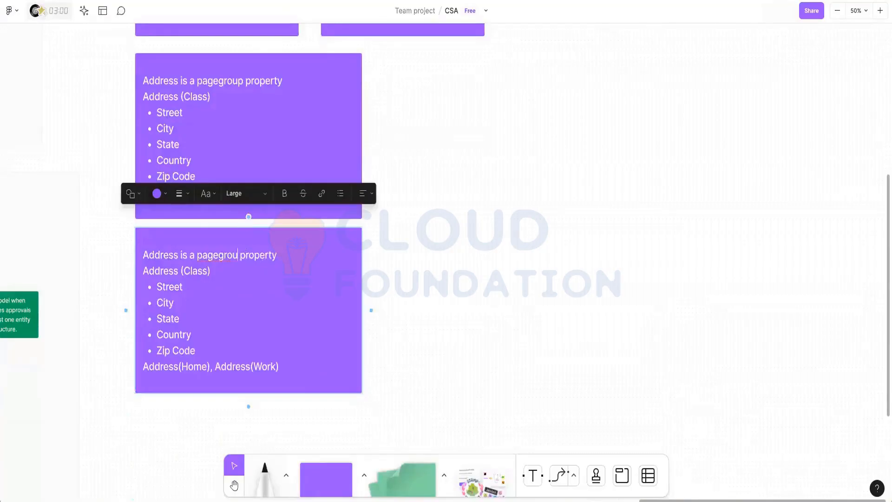
type("list")
Rename Address(Home) and Address(Work) to Address(1) and Address(2) on separate lines.
scroll(263, 281, "down", 1)
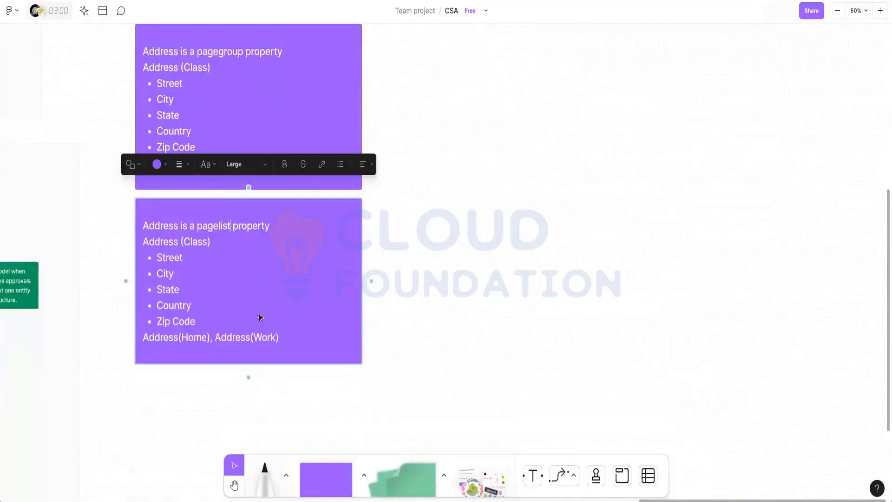
double_click(194, 337)
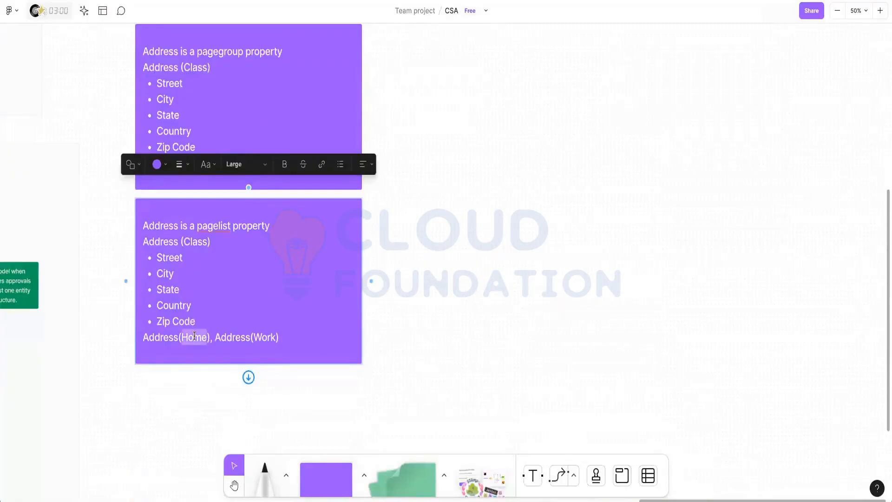
type("1")
double_click(241, 337)
type("2")
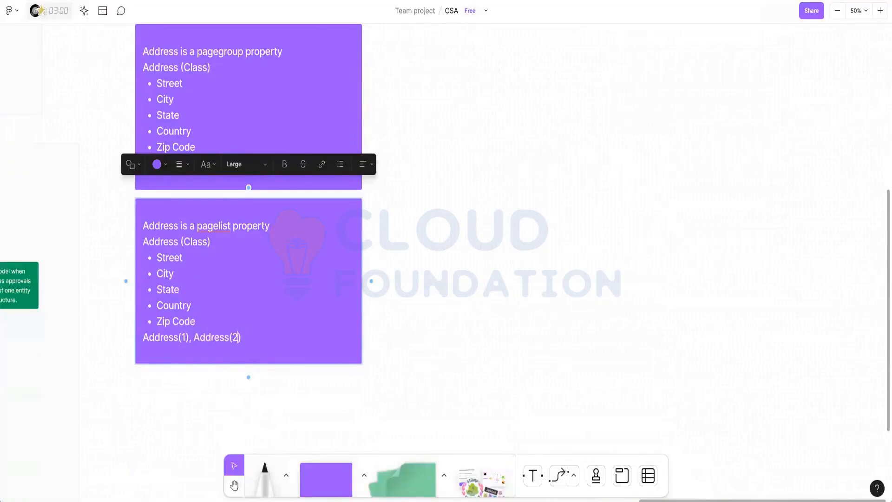
left_click(196, 338)
key("BackSpace")
key("Return")
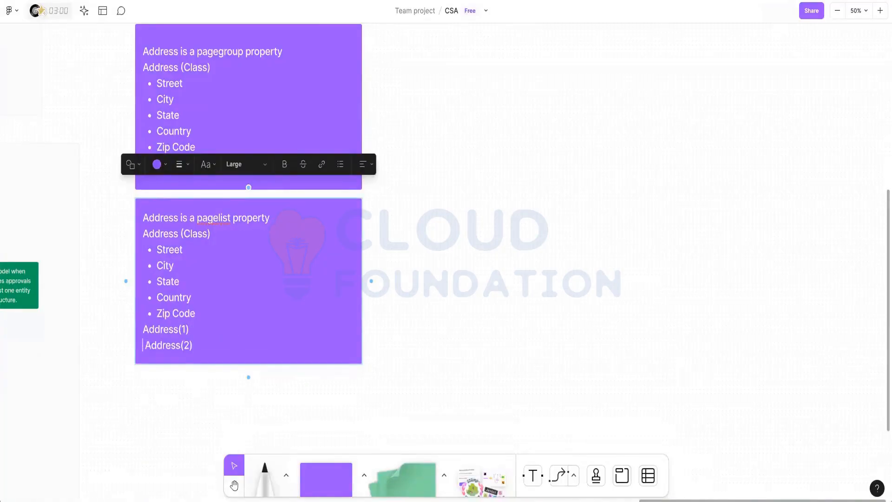
key("Delete")
Add a blank line above Address(1) and enlarge the copied note to fit its text.
left_click(144, 329)
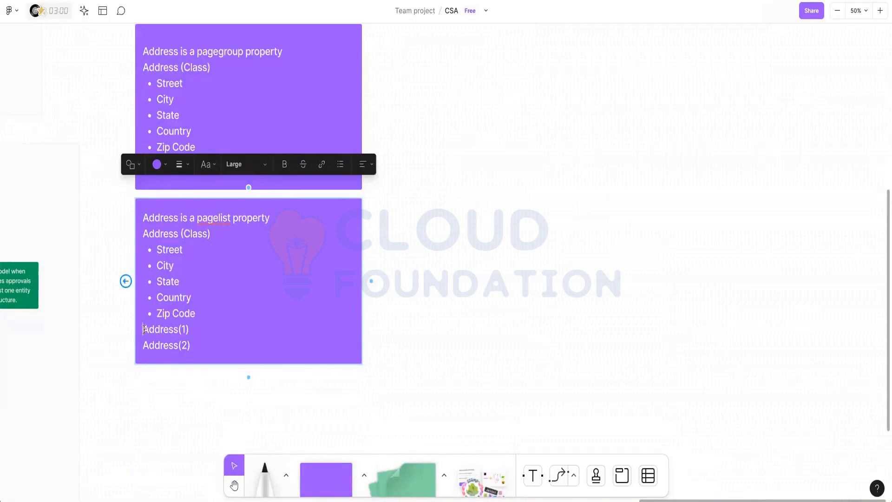
key("Return")
left_click(216, 346)
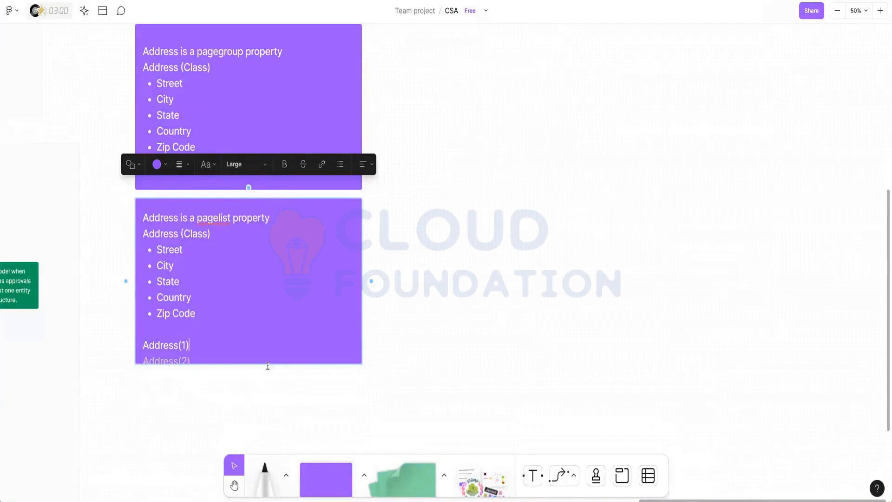
left_click(431, 368)
left_click(317, 303)
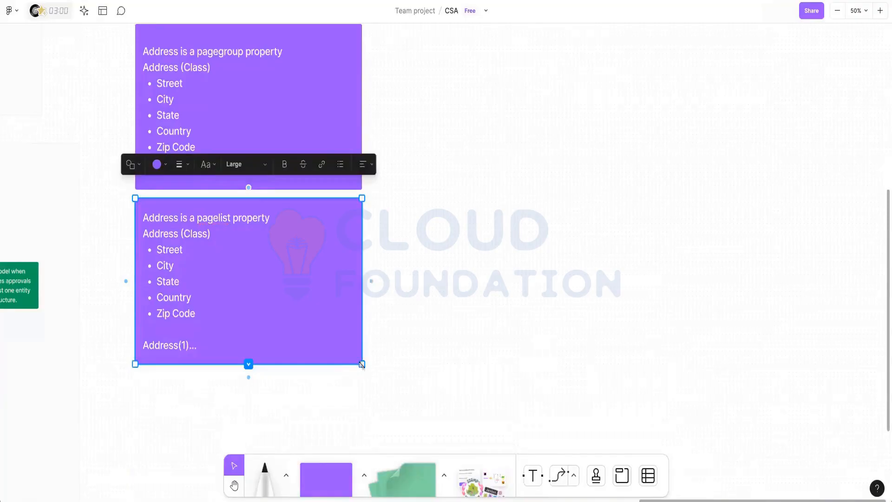
left_click_drag(362, 363, 369, 381)
left_click(381, 308)
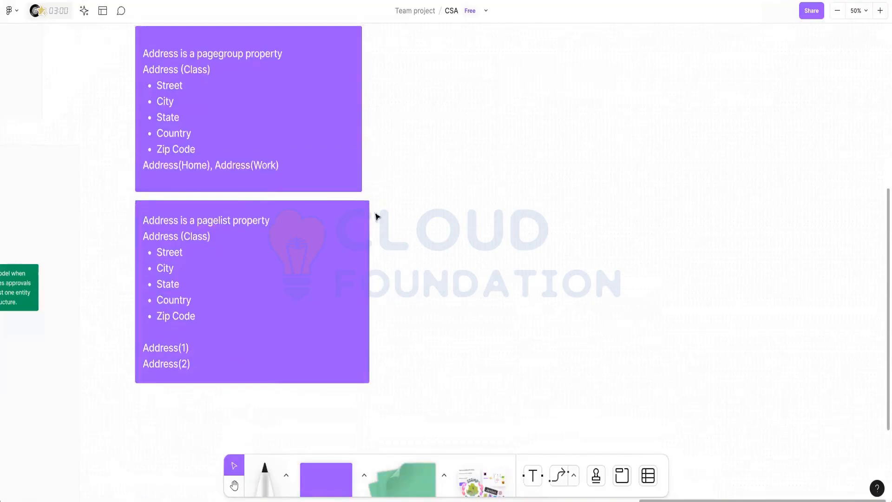
scroll(375, 215, "up", 1)
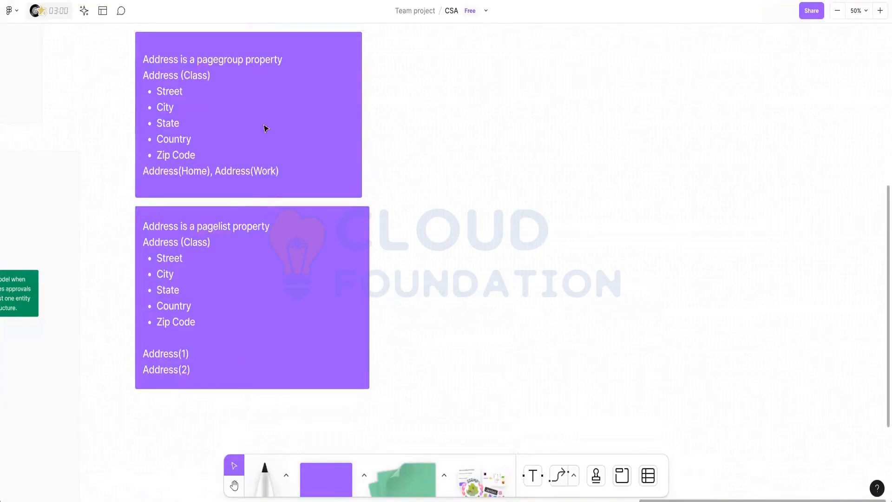
scroll(216, 158, "down", 3)
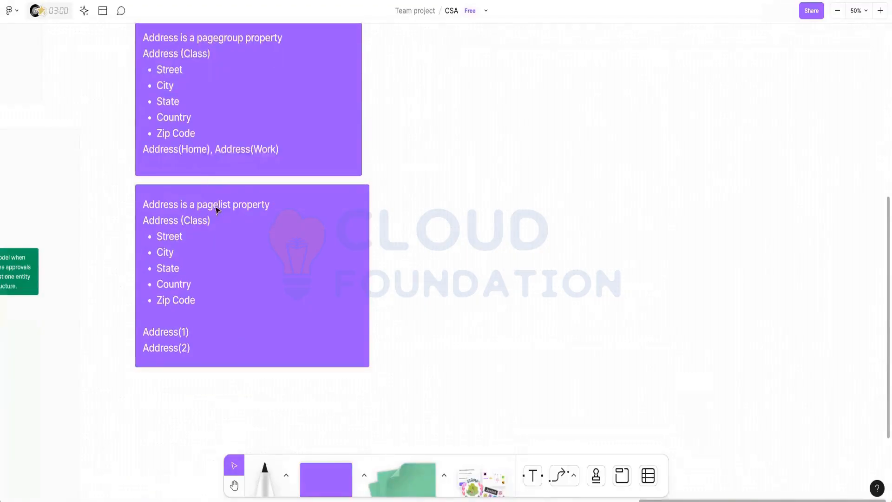
scroll(214, 206, "up", 2)
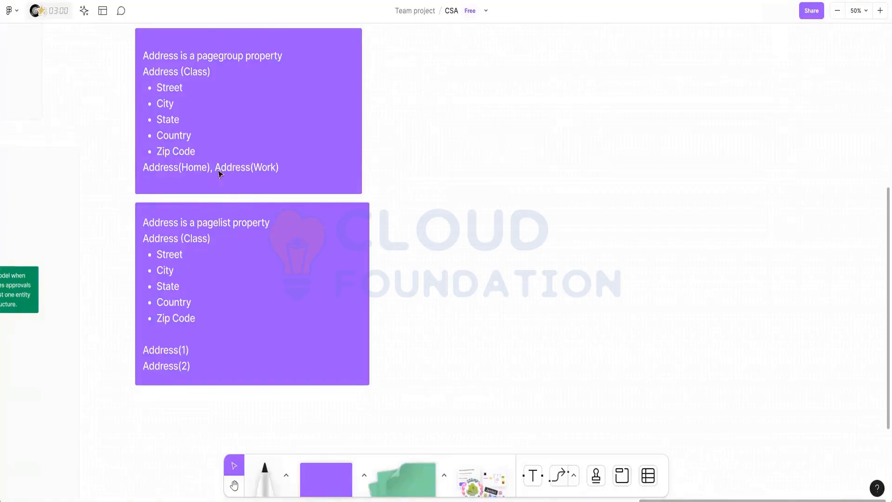
scroll(218, 177, "down", 2)
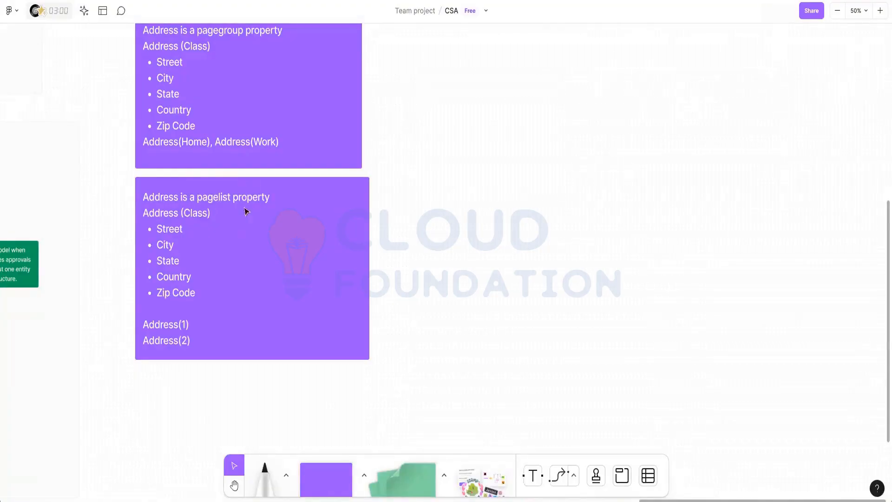
Add a connected square note below the pagelist Address note.
double_click(166, 324)
left_click(215, 338)
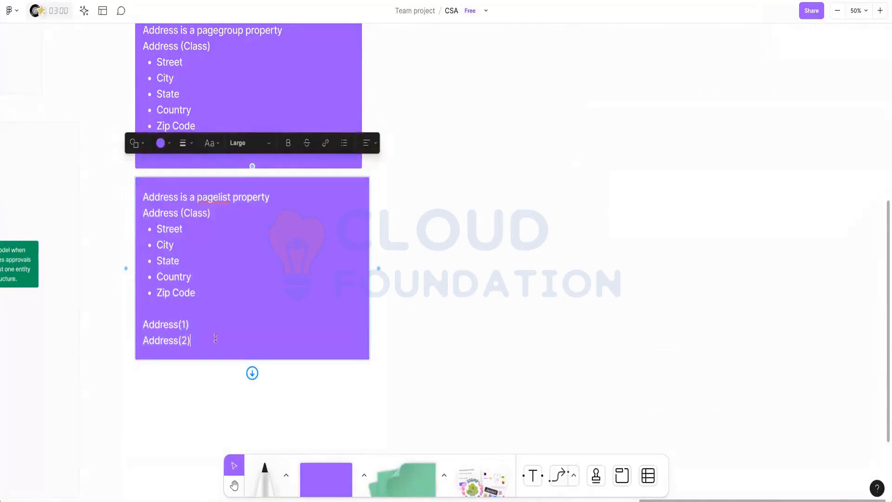
left_click(252, 372)
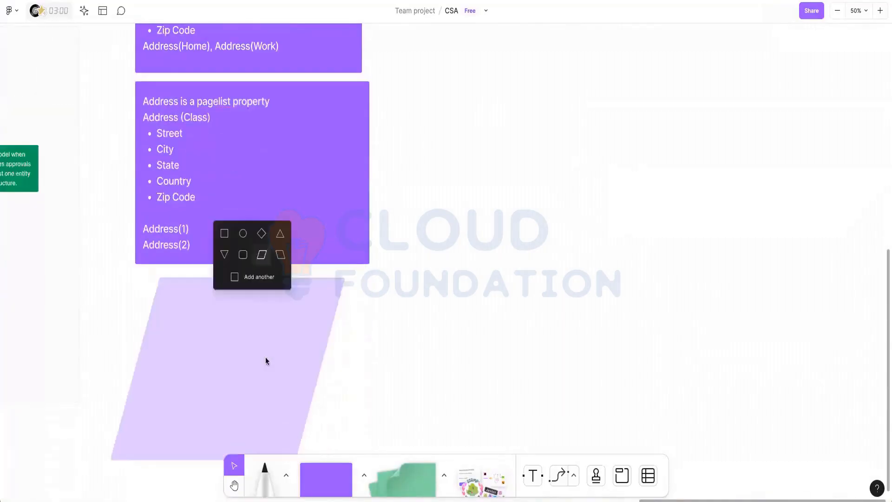
left_click(224, 234)
Type Emp(1), EMp(2) and, a few lines lower, Emp(1000) in the new note.
type("Emp")
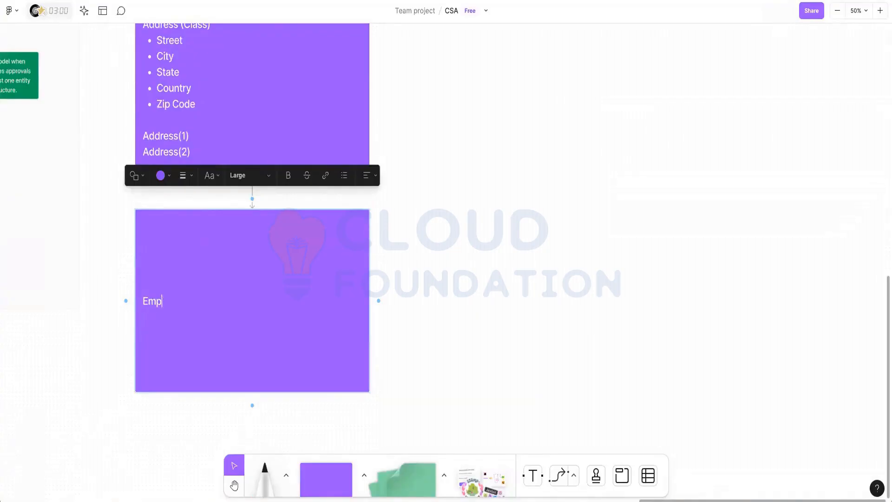
type("()")
type("1")
key("Right")
key("Return")
type("M")
key("BackSpace")
type("W")
key("BackSpace")
type("EMp()")
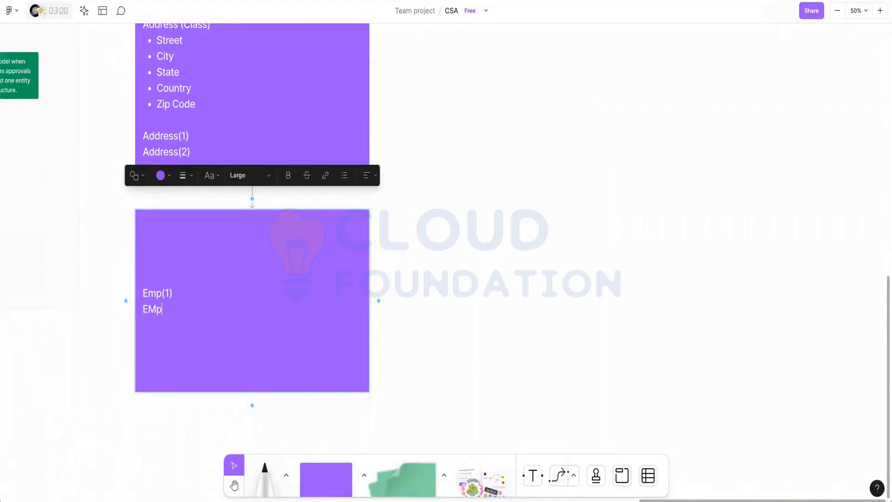
key("Left")
type("2")
key("Right")
key("Return")
key("Return")
key("Return")
key("Return")
key("Return")
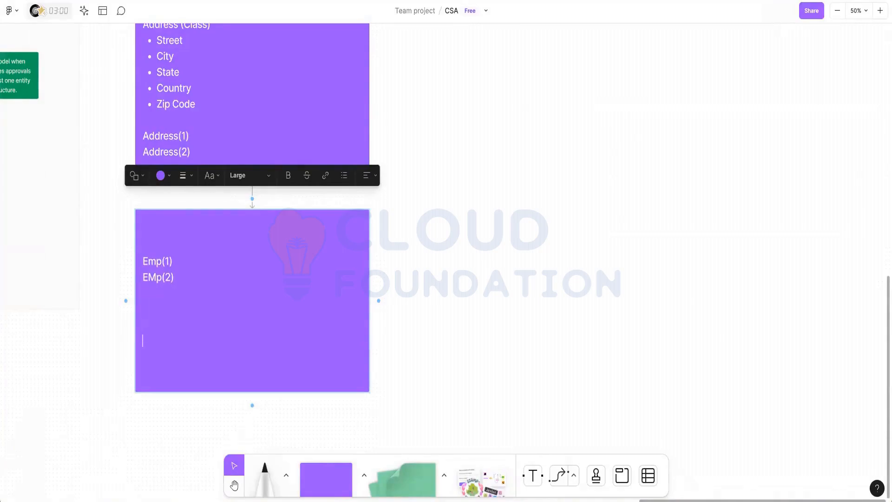
type("Emp(")
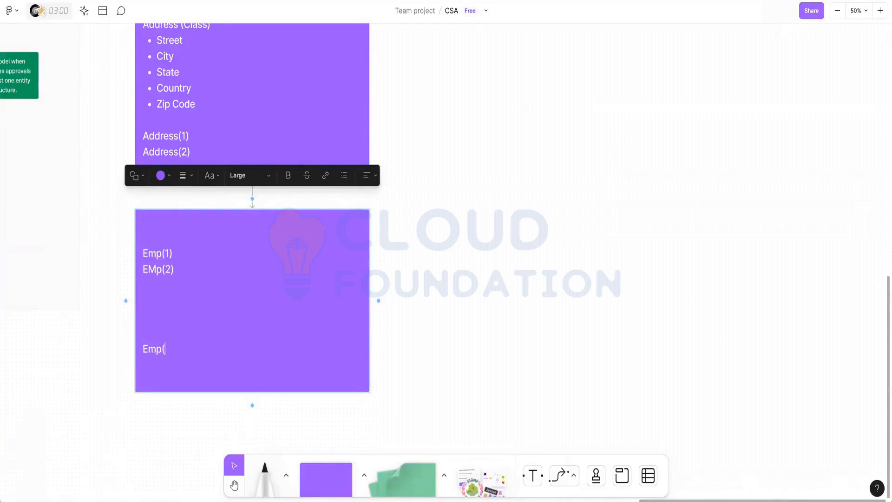
type(")1000")
Extend the Emp note's first line to read 'Emp(1) - FirstName, Last Name'.
left_click(418, 185)
scroll(418, 185, "up", 5)
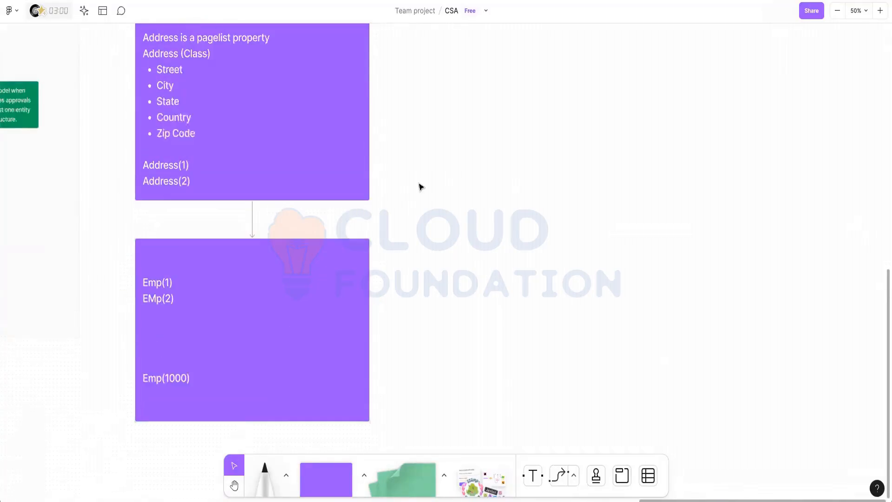
scroll(420, 186, "up", 1)
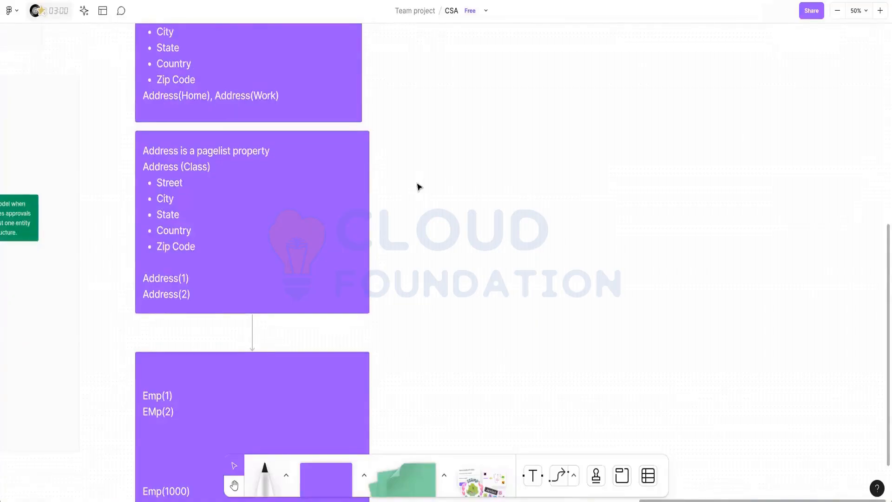
scroll(407, 194, "up", 2)
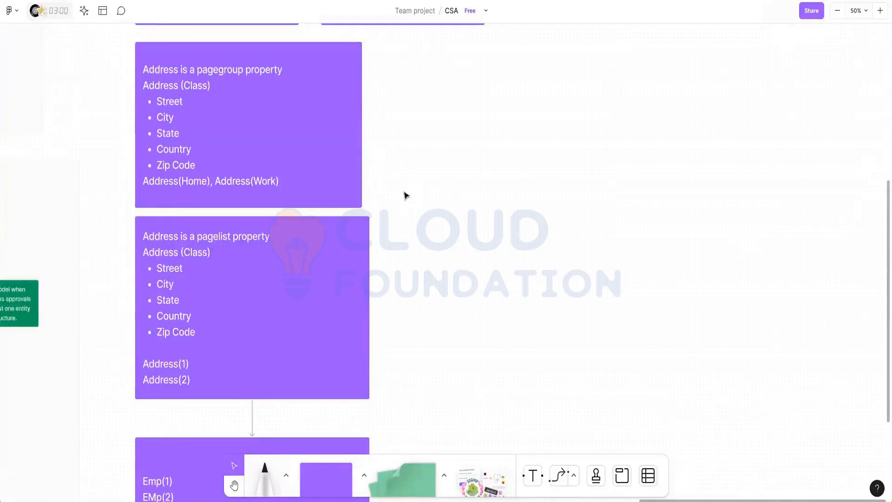
scroll(400, 203, "down", 6)
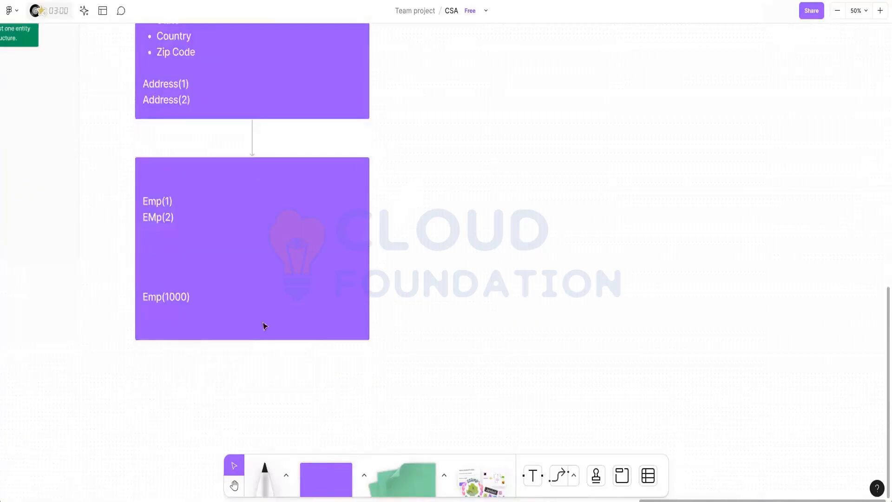
double_click(156, 201)
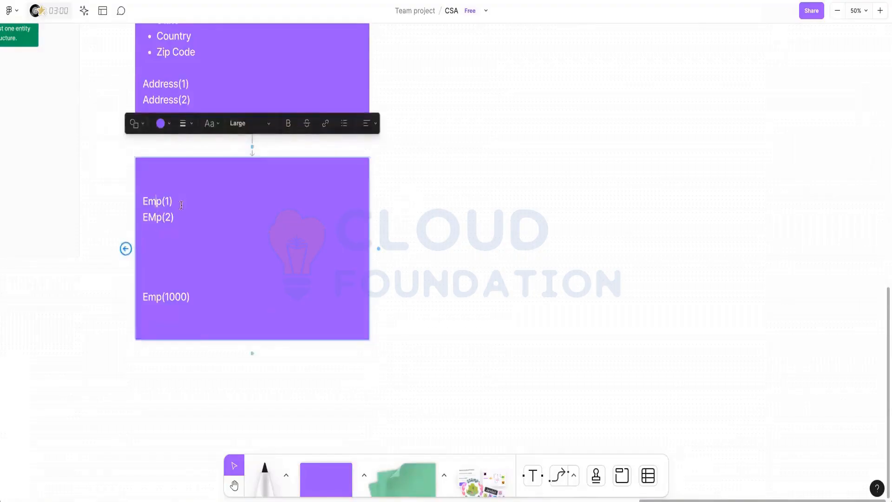
left_click(197, 205)
type("- FirstName, Lastn")
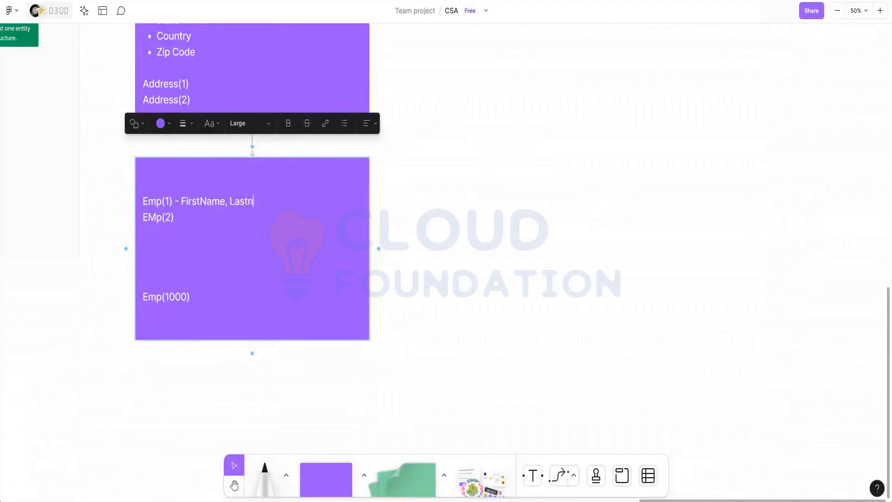
key("BackSpace")
type("t Name")
Review the Pagelist card's Class line and the Emp card's Emp(1) and Emp(2) indexes.
scroll(198, 302, "up", 5)
scroll(198, 316, "down", 4)
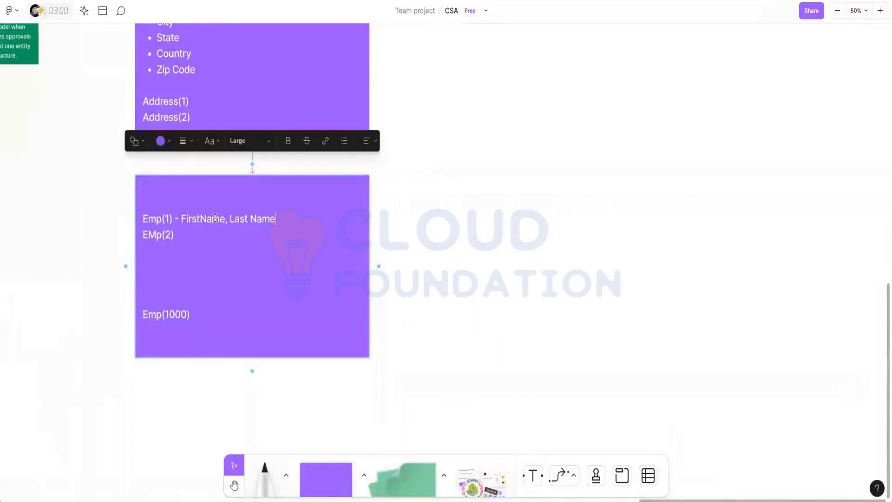
scroll(216, 199, "up", 4)
double_click(195, 73)
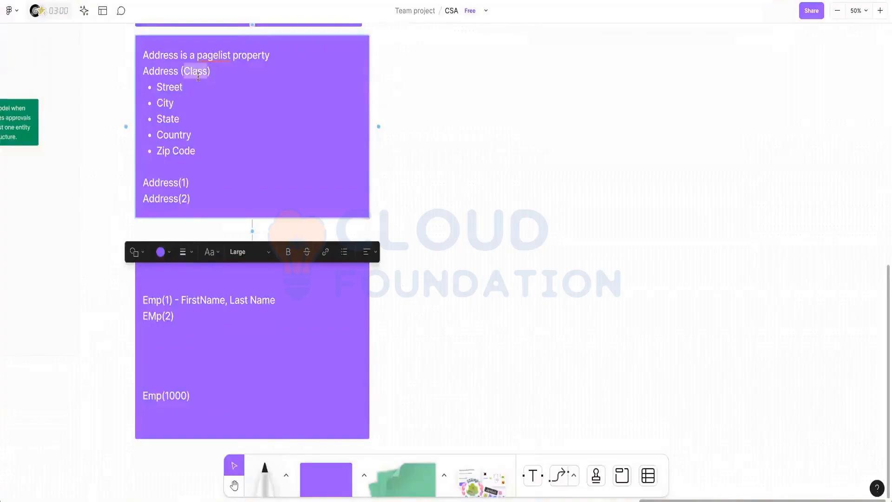
scroll(234, 75, "down", 1)
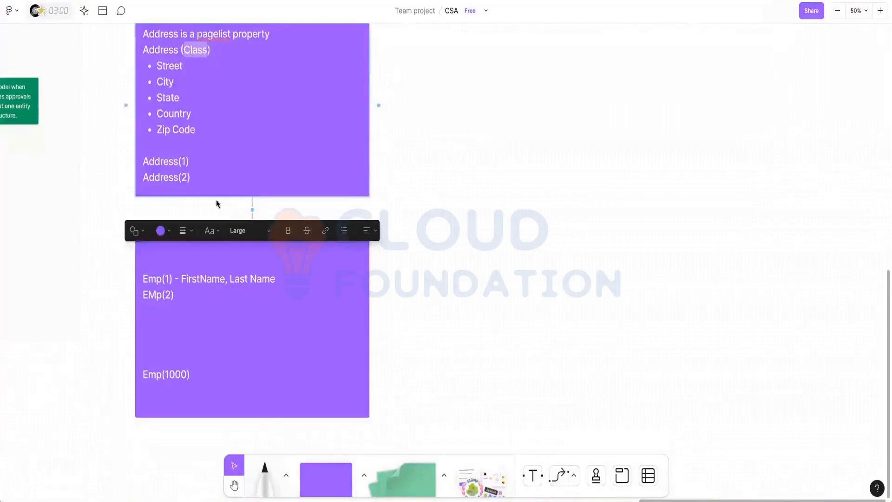
double_click(203, 304)
left_click(170, 277)
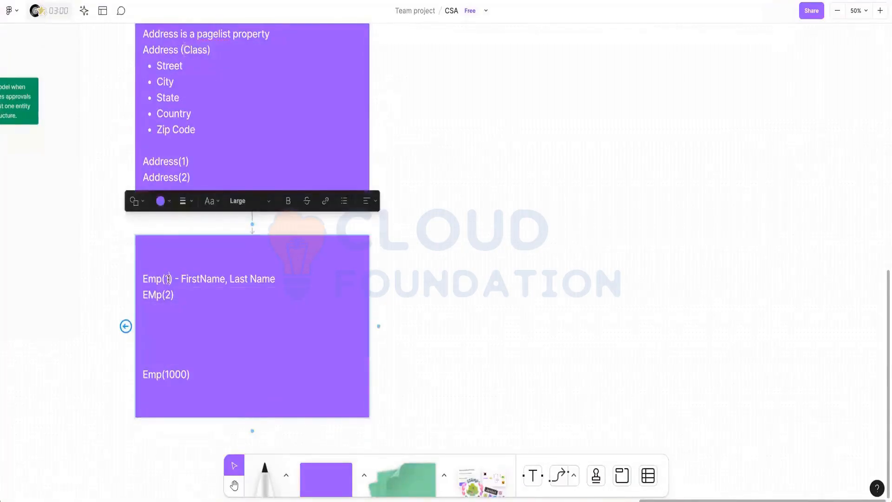
double_click(168, 279)
double_click(168, 295)
scroll(134, 288, "up", 3)
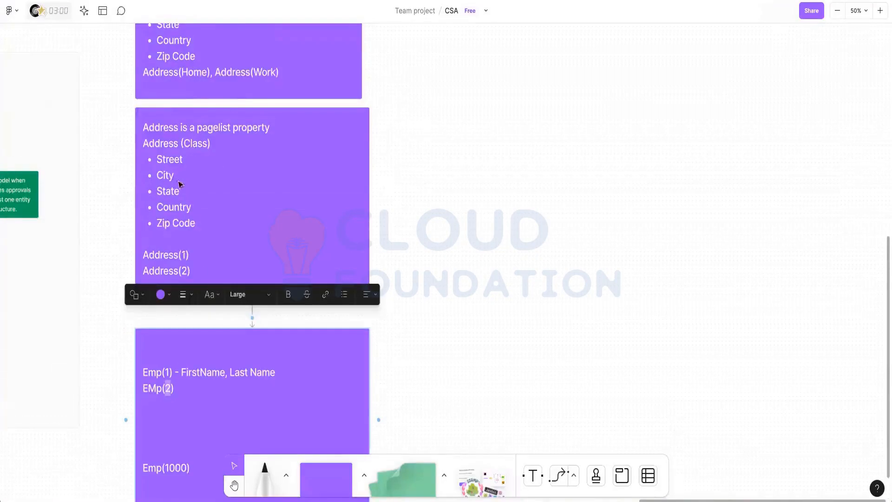
scroll(210, 108, "up", 8)
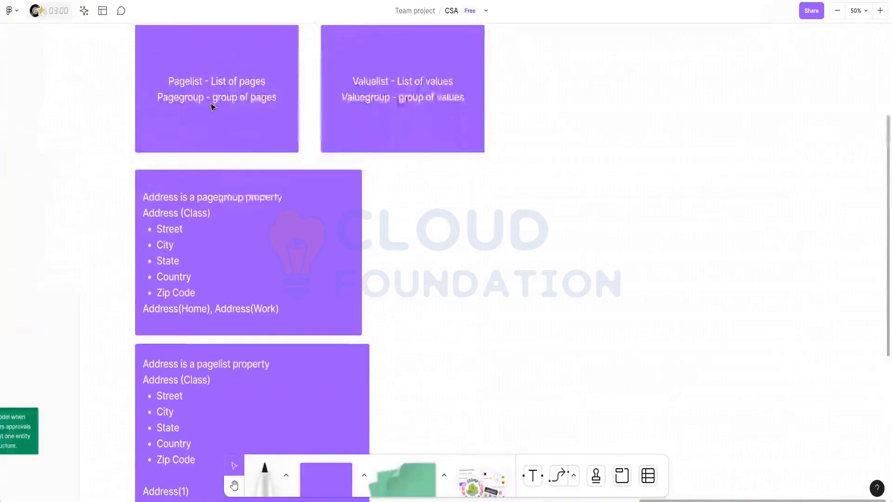
scroll(211, 107, "down", 1)
Duplicate the 'Address is a pagegroup property' card and move the Valuelist card further right.
left_click(421, 115)
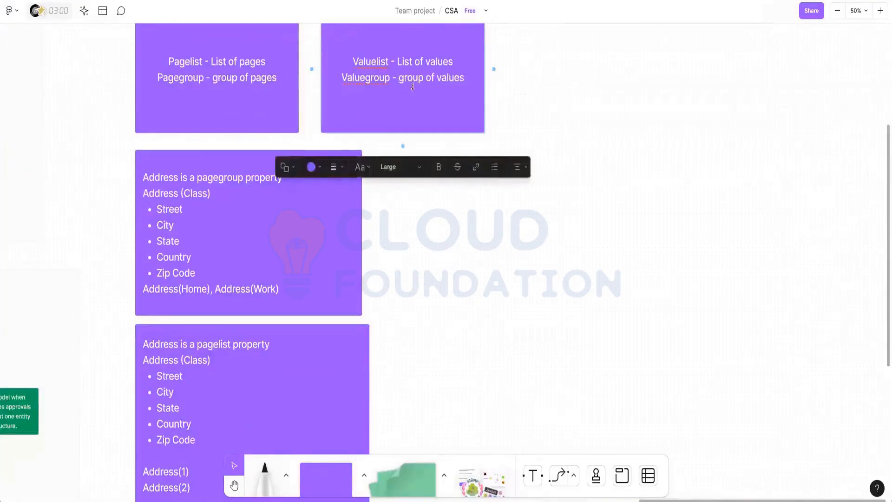
left_click(409, 115)
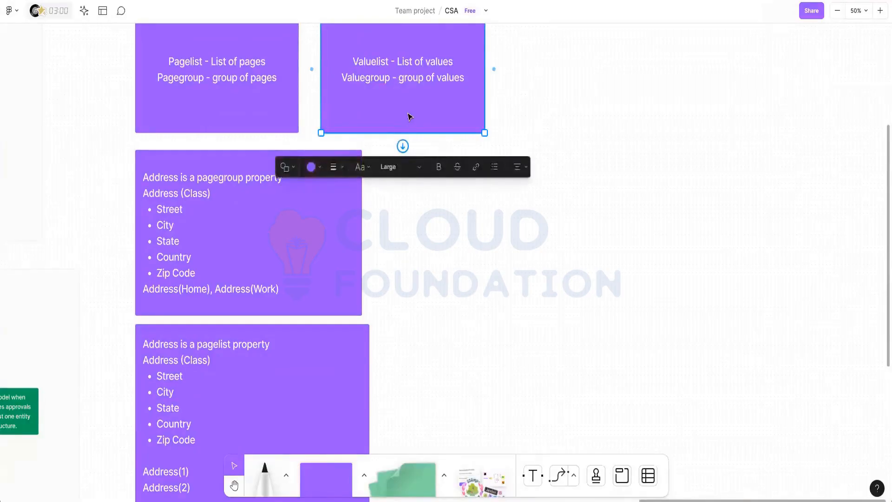
left_click(322, 234)
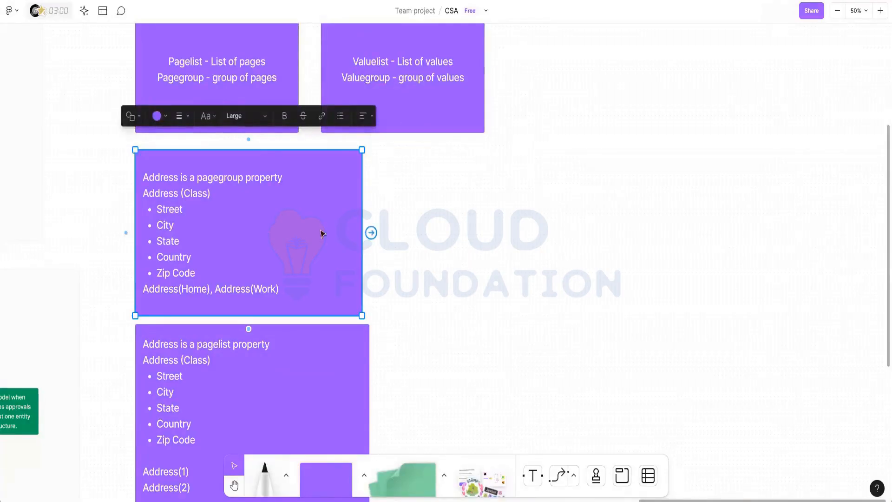
key("ctrl+d")
scroll(449, 119, "up", 1)
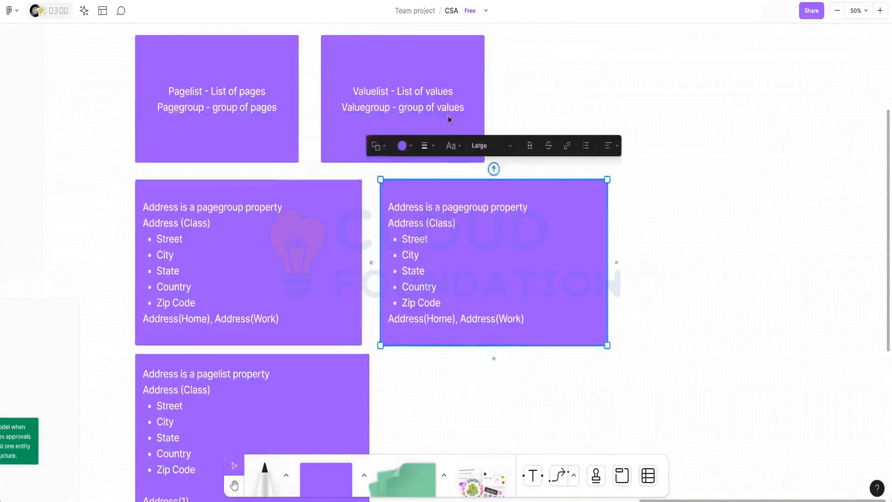
left_click_drag(436, 83, 466, 61)
Highlight the Address, pagegroup and bulleted address fields in the original and copied cards.
left_click(400, 205)
double_click(401, 207)
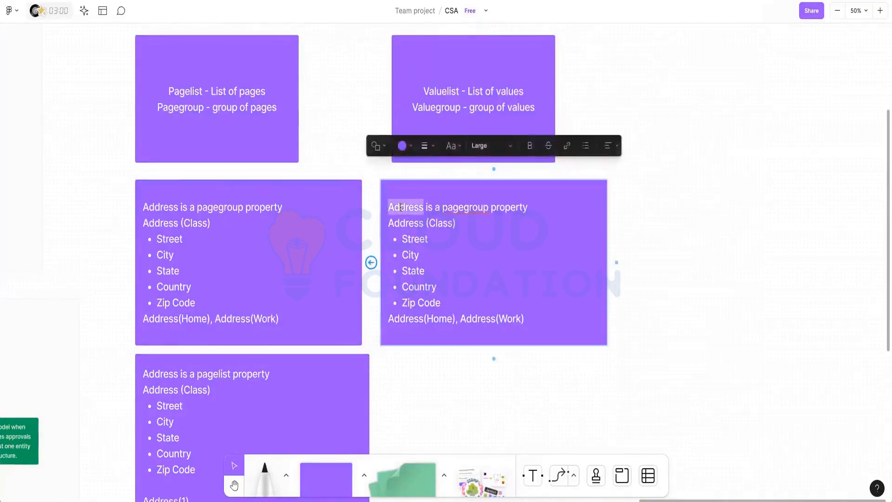
left_click(159, 219)
double_click(159, 221)
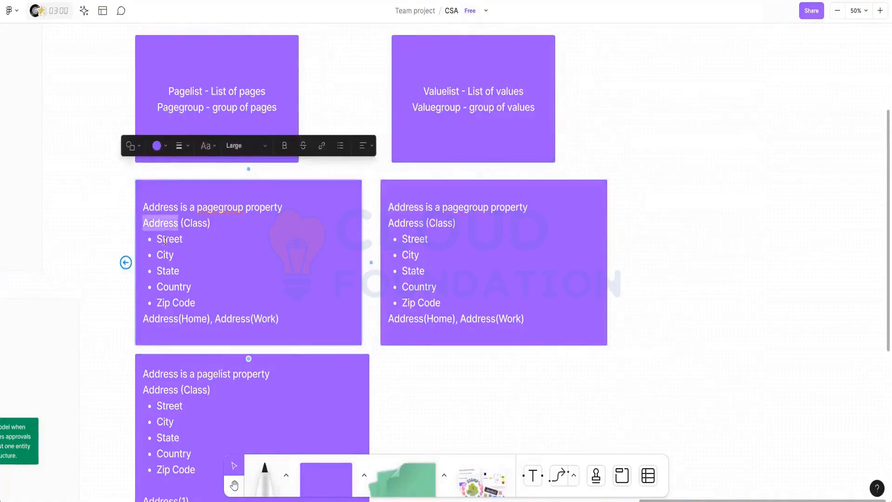
left_click(168, 240)
left_click(166, 270)
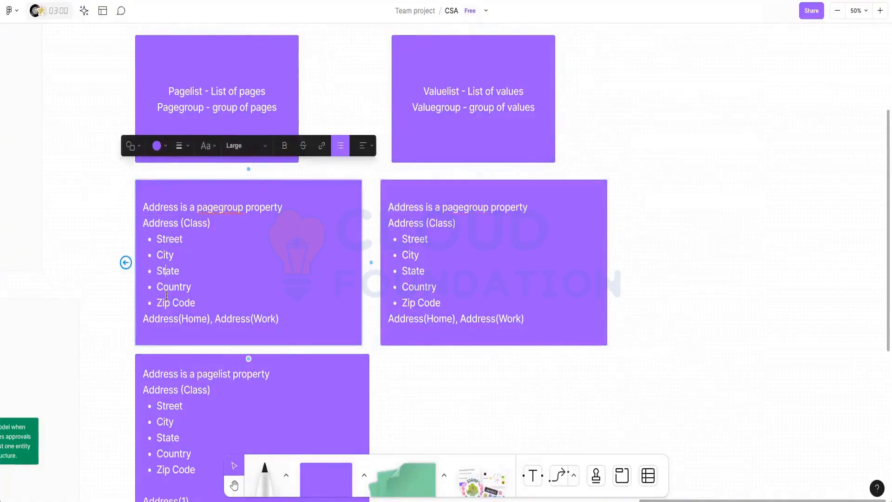
left_click(164, 303)
left_click_drag(218, 208, 197, 207)
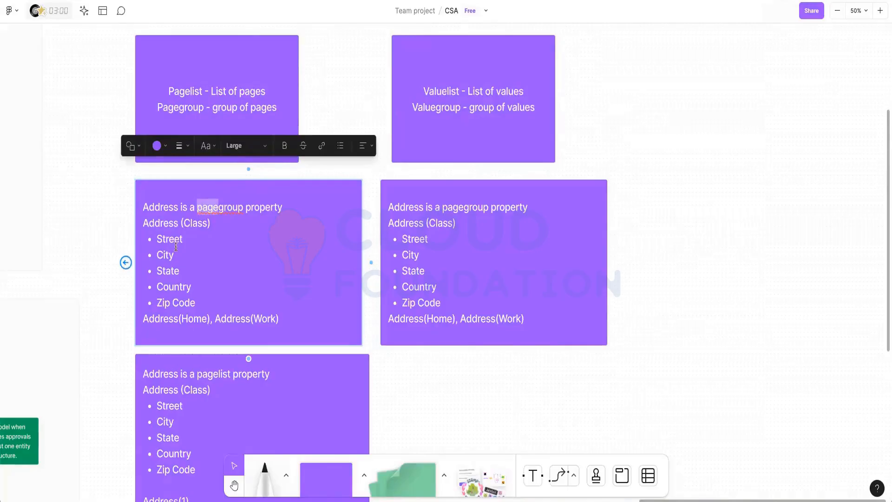
left_click_drag(157, 239, 190, 303)
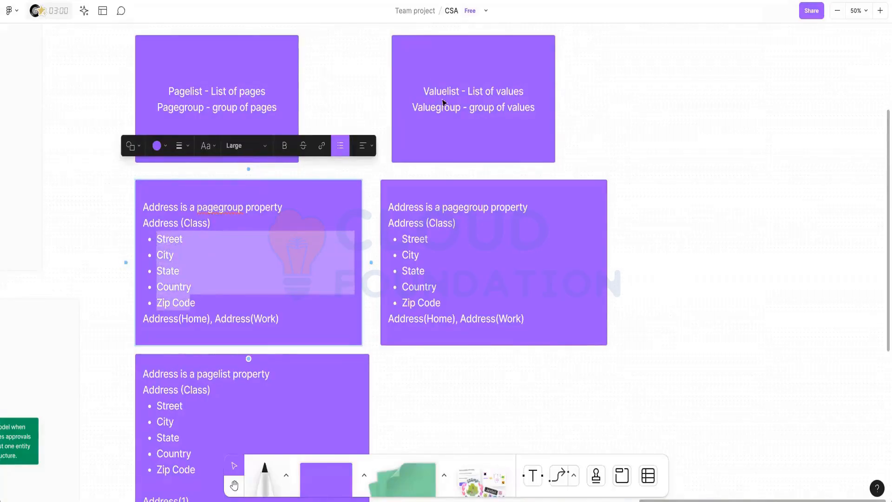
left_click(465, 207)
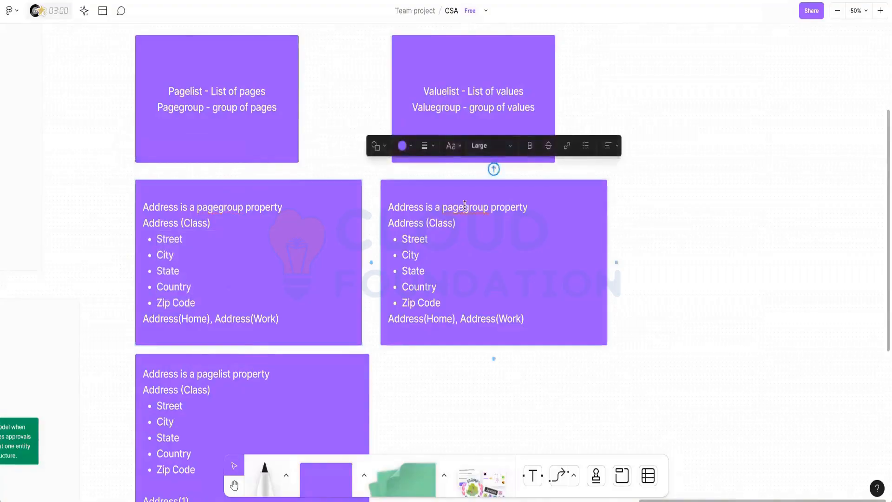
Change the copy to valuegroup and Phone (Class), remove the bullets, and rename lines to Phone(Home), Phone(Work).
key("BackSpace")
key("BackSpace")
key("BackSpace")
key("BackSpace")
type("value")
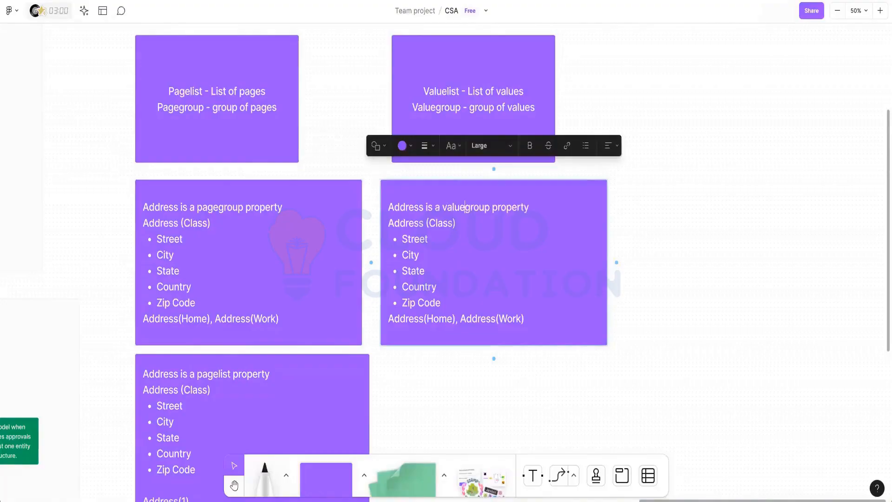
double_click(416, 221)
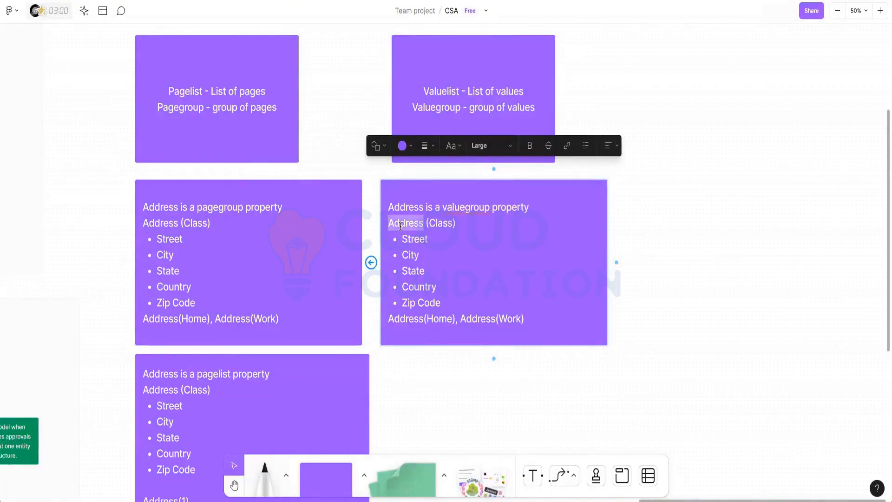
type("Phon")
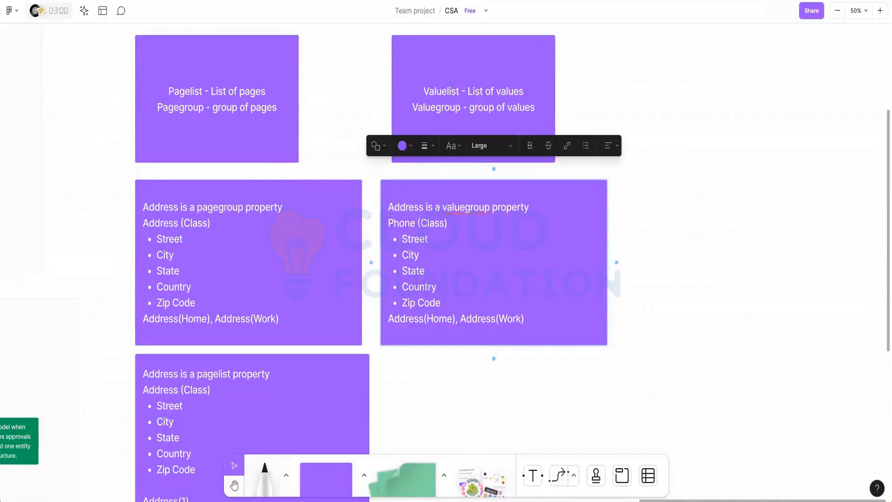
left_click_drag(401, 239, 471, 302)
key("BackSpace")
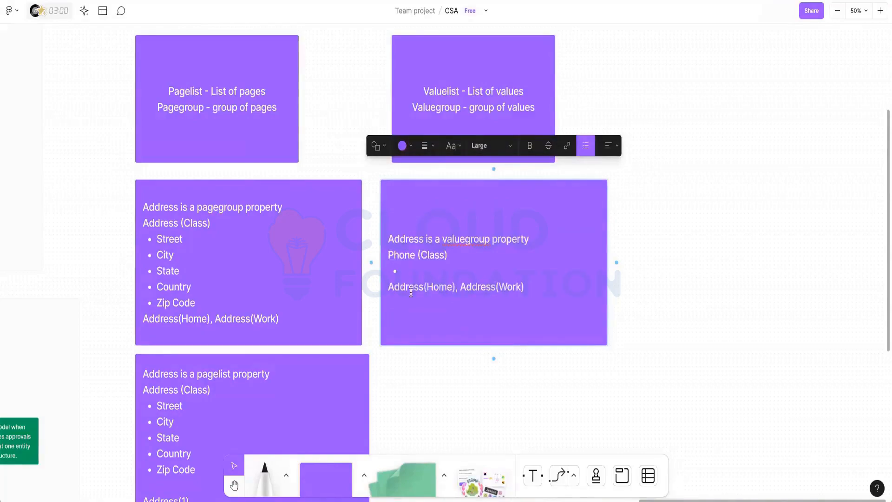
key("BackSpace")
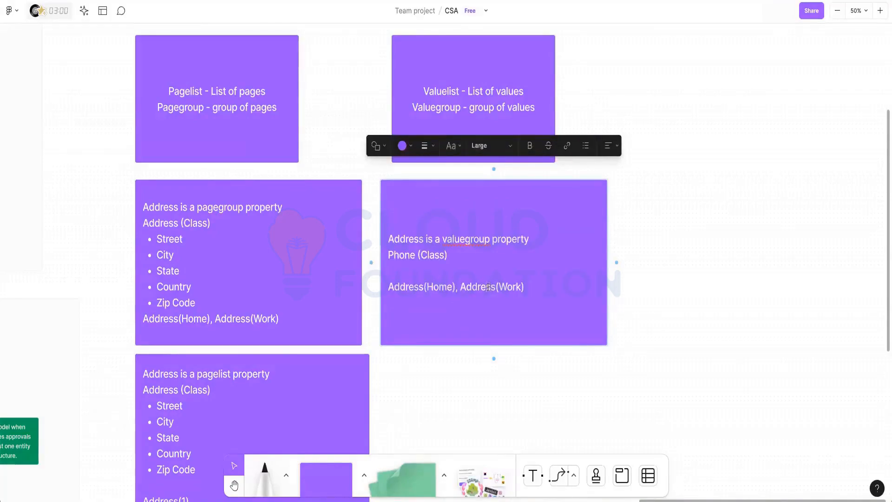
double_click(407, 284)
type("Phone")
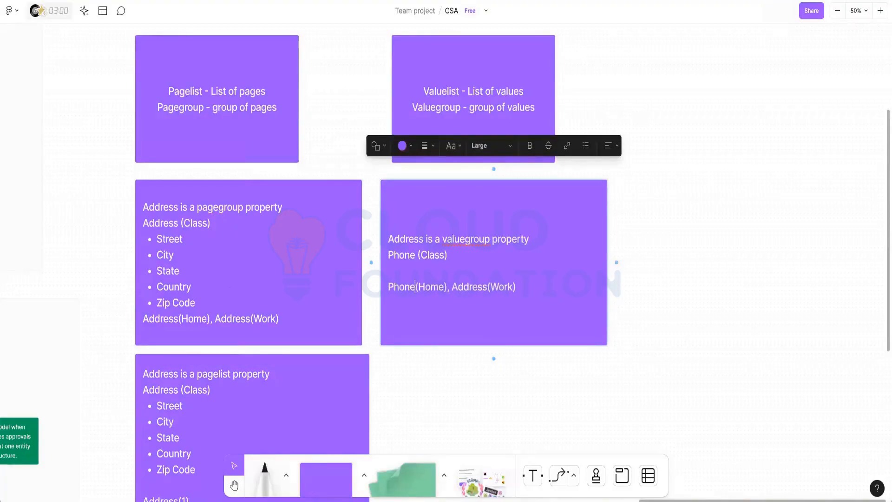
double_click(474, 287)
type("Phone")
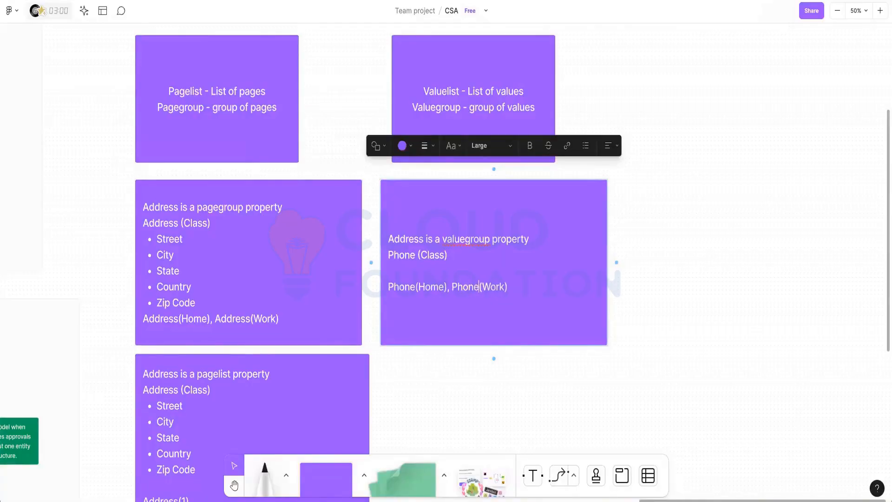
Check the copied note's valuegroup, Phone, Home and Work wording.
scroll(472, 279, "down", 1)
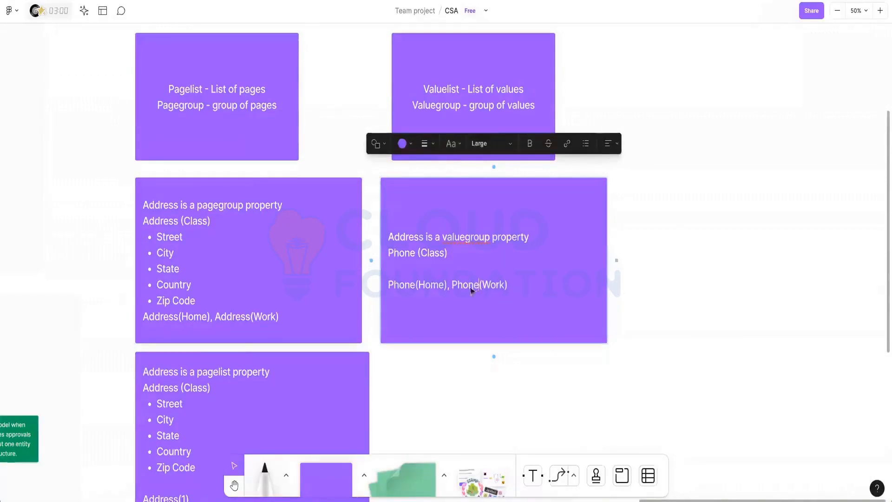
double_click(466, 237)
double_click(402, 285)
double_click(472, 238)
double_click(431, 285)
double_click(493, 285)
double_click(430, 285)
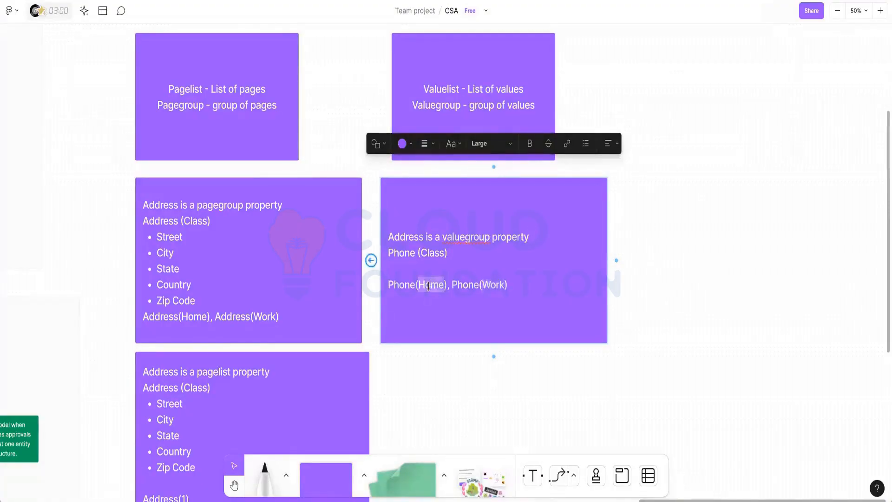
scroll(431, 291, "down", 1)
scroll(372, 325, "down", 1)
scroll(420, 195, "down", 3)
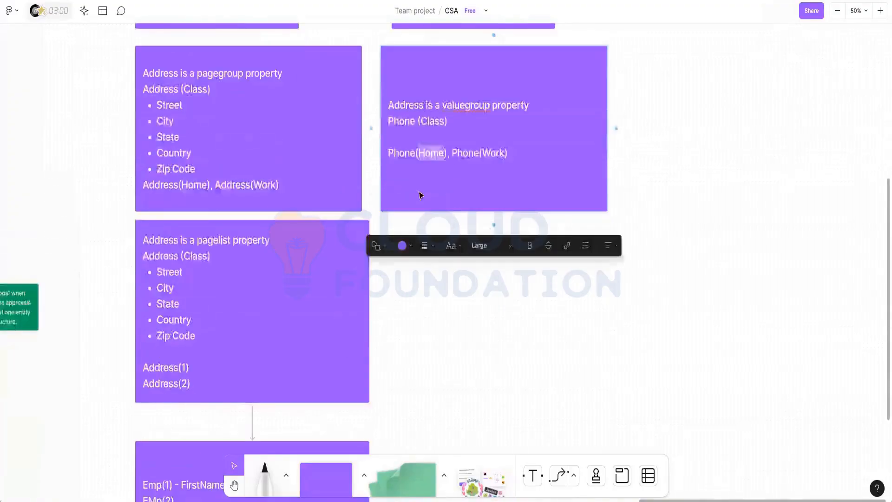
scroll(417, 195, "up", 5)
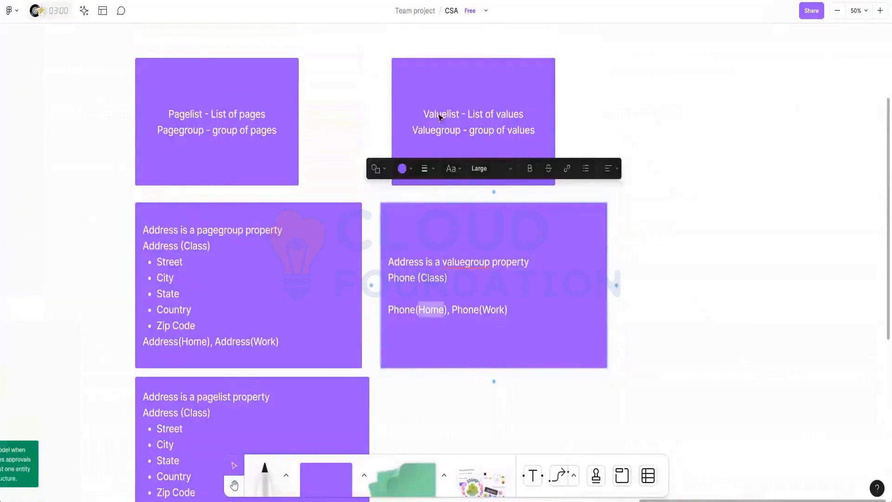
Duplicate the Phone card below the original.
scroll(423, 291, "down", 5)
key("Escape")
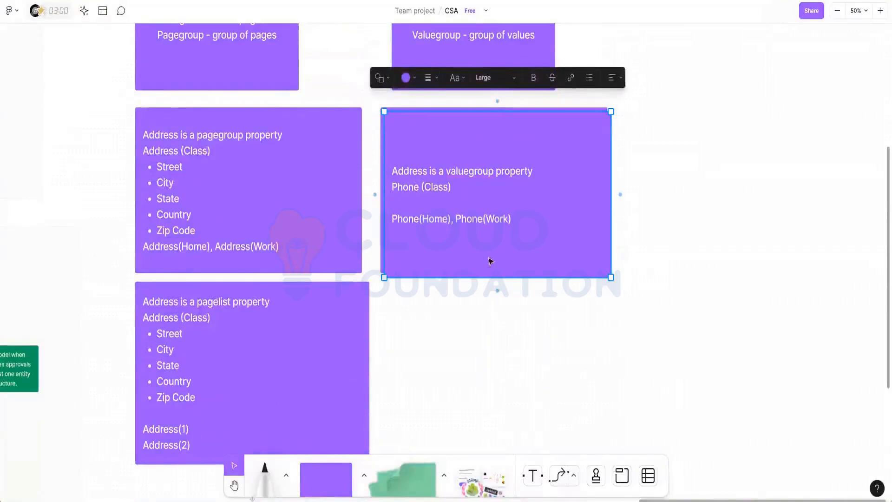
left_click_drag(490, 257, 491, 419, "alt")
scroll(515, 338, "down", 4)
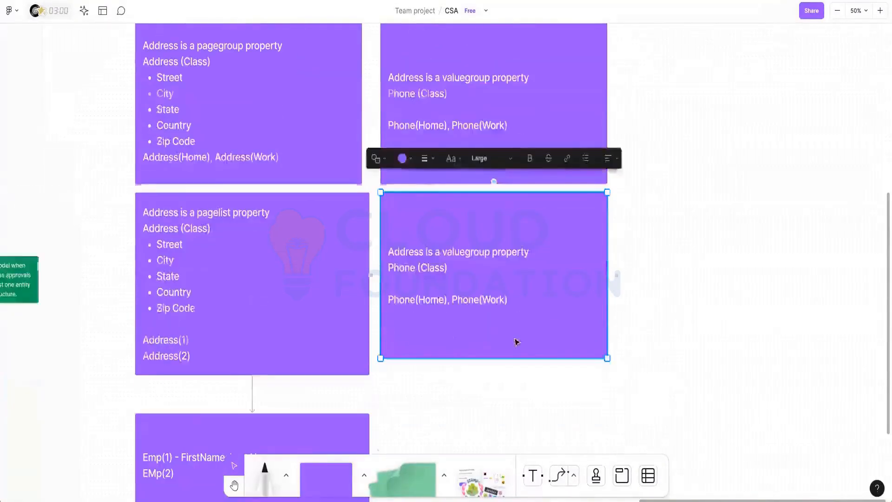
left_click_drag(512, 328, 511, 338)
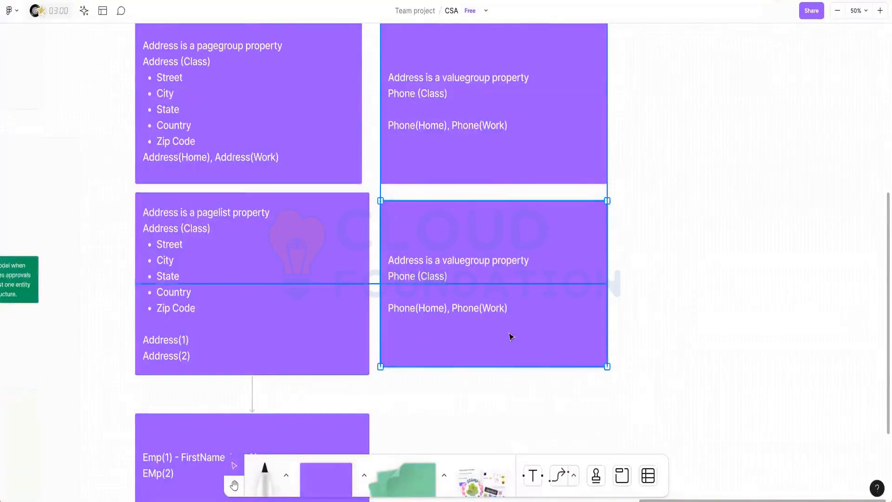
left_click(661, 291)
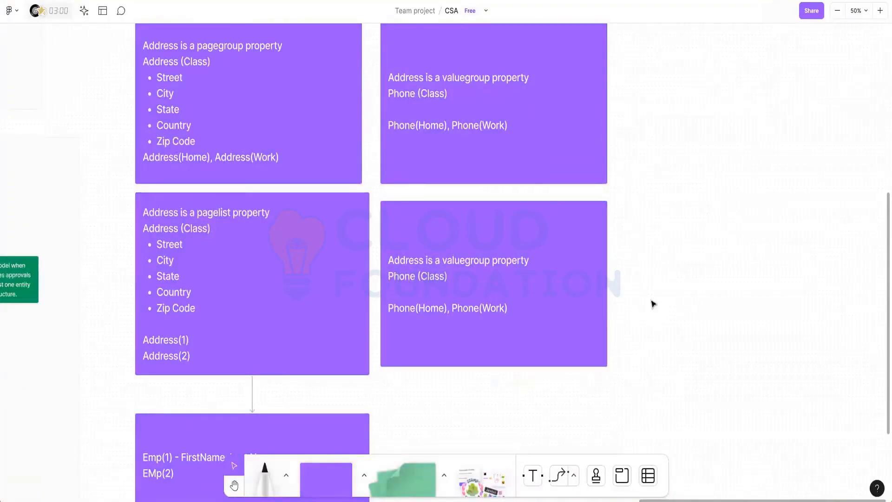
In the lower copy, replace Phone with Adress and Home/Work with 1 and 2.
left_click(394, 280)
left_click(406, 275)
left_click(406, 276)
double_click(406, 276)
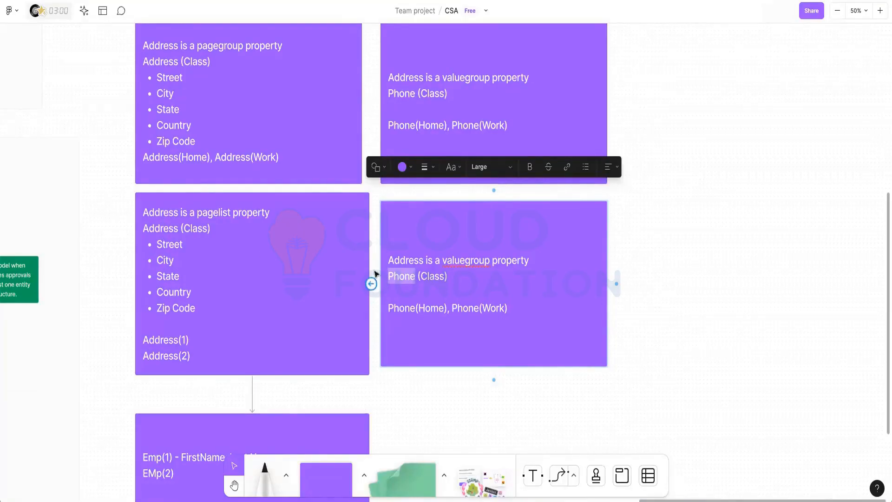
type("Adres")
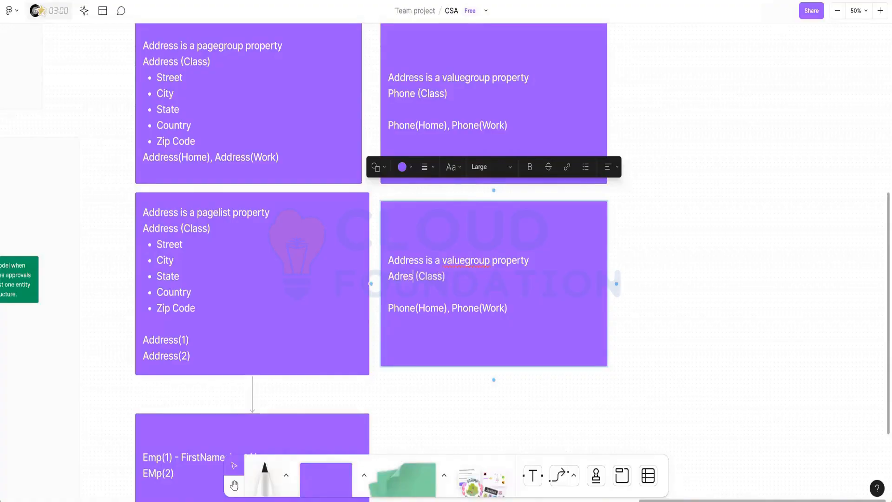
type("s")
double_click(404, 309)
type("Adre")
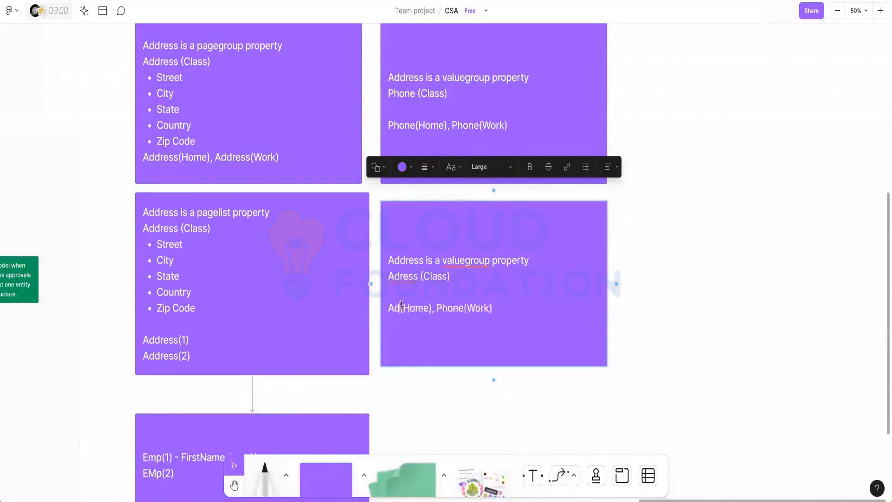
type("ss")
key("Right")
key("shift+Right")
key("shift+Right")
key("shift+Right")
key("shift+Right")
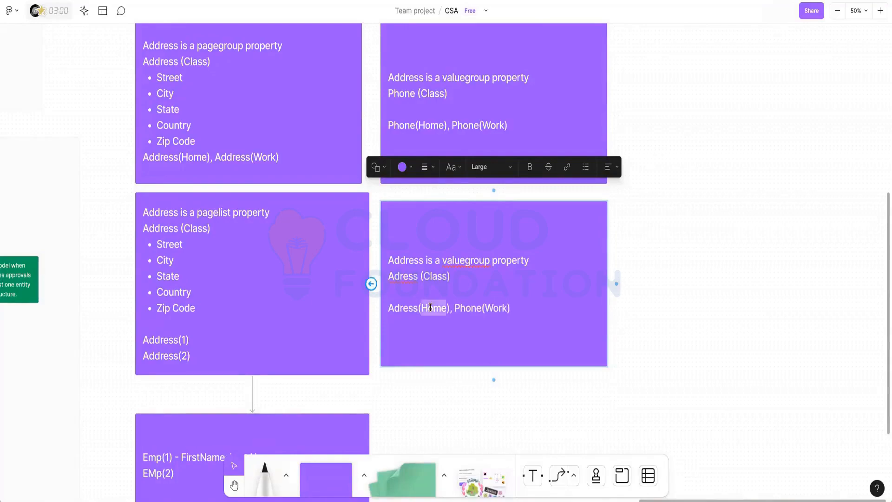
type("1")
double_click(443, 308)
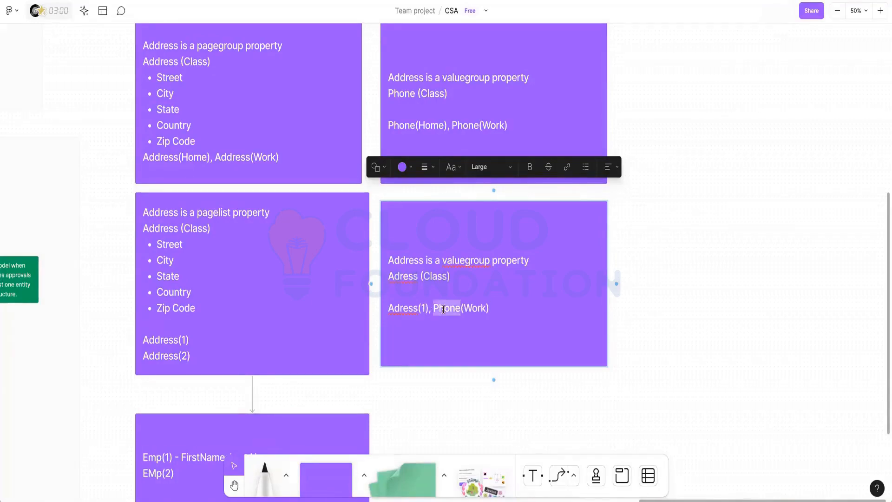
type("Adress")
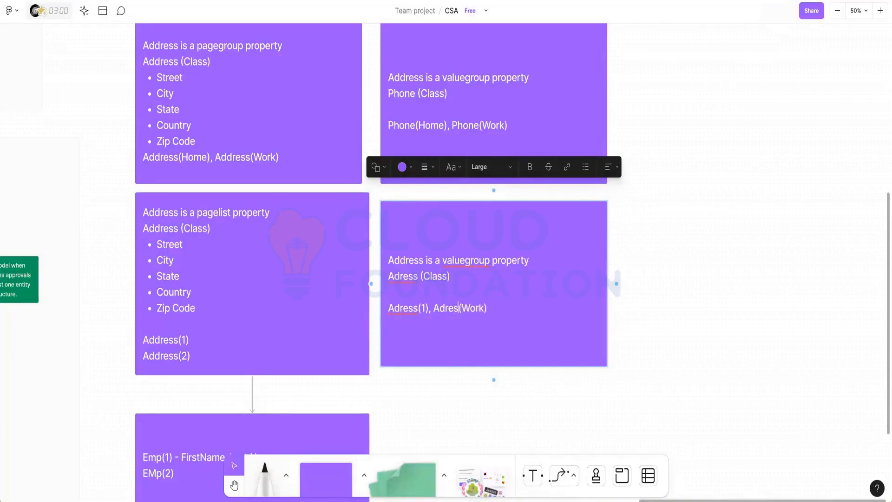
double_click(471, 308)
type("2")
Correct the third line's spelling to Address(1), Address(2).
left_click(405, 308)
type("d")
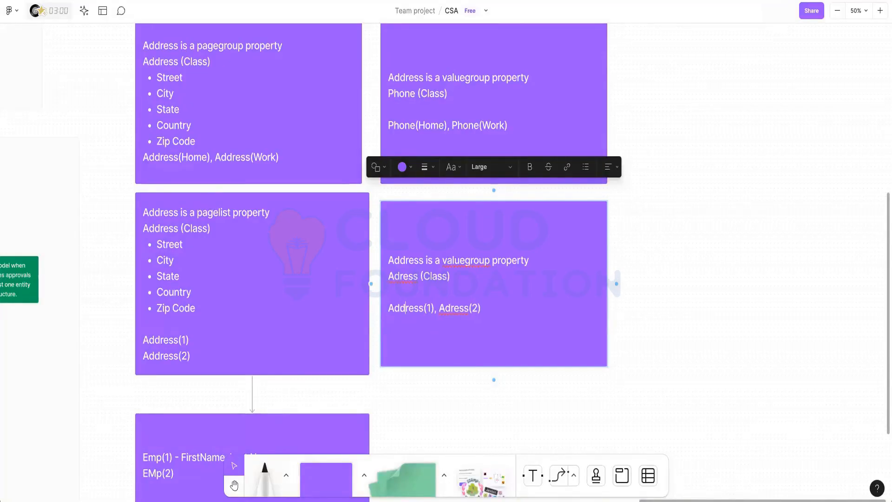
left_click(450, 308)
type("d")
key("Escape")
scroll(449, 312, "down", 1)
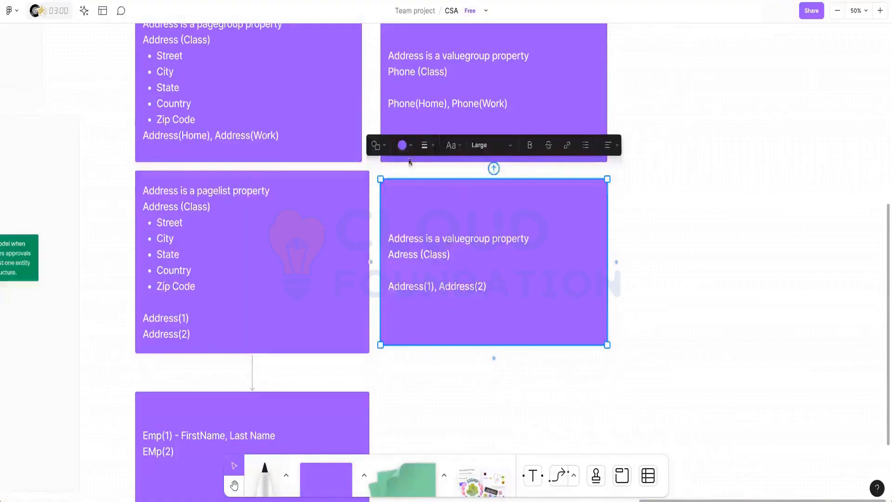
Add a blue sticky, stretch it wide, and place it across the lower-right card's bottom.
left_click(325, 476)
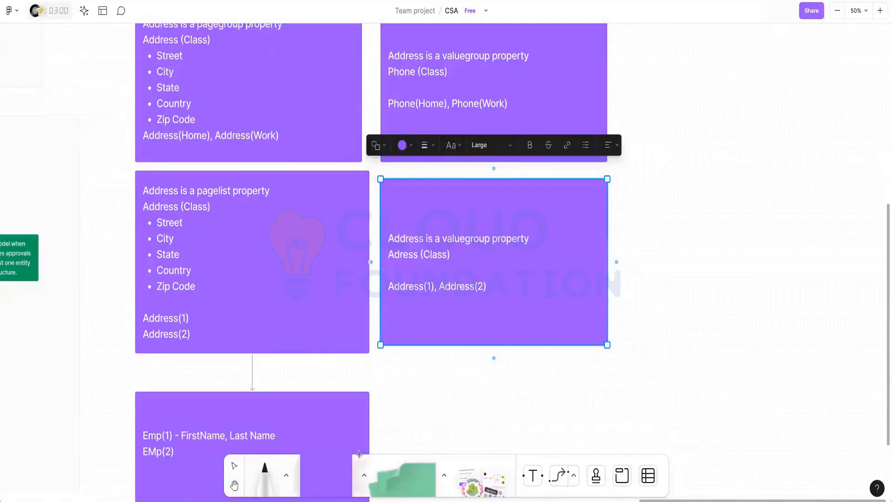
left_click(467, 397)
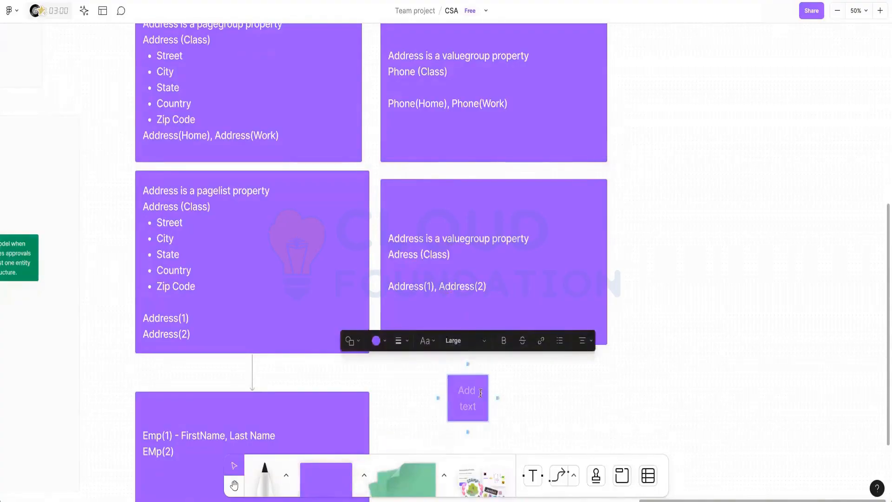
left_click(377, 341)
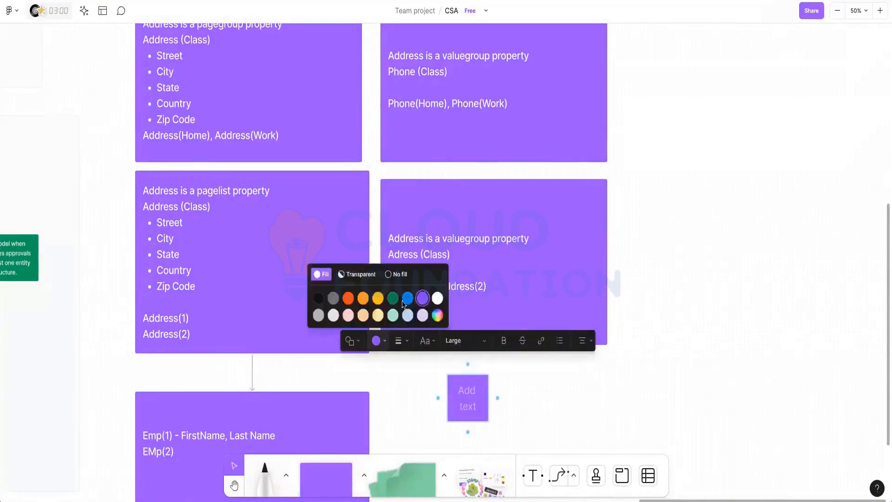
left_click(407, 298)
left_click(465, 396)
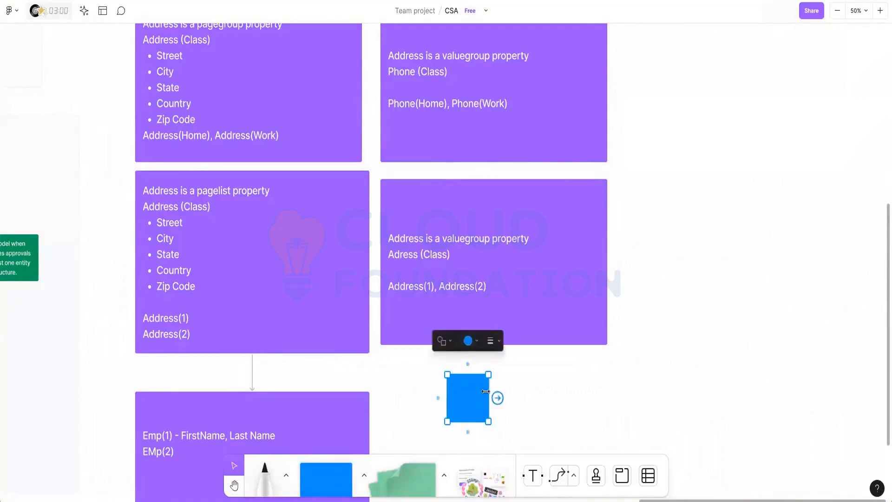
left_click_drag(485, 392, 614, 392)
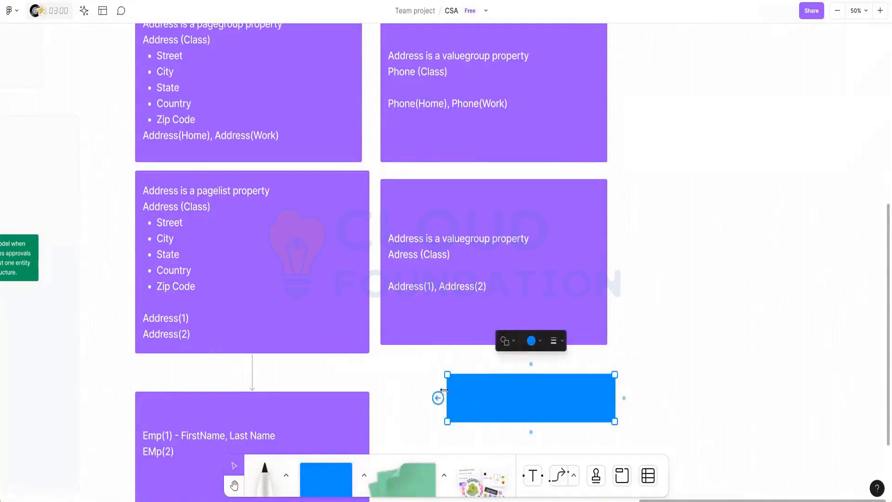
left_click_drag(444, 390, 442, 318)
Label the blue sticky 'Address :'.
left_click(493, 314)
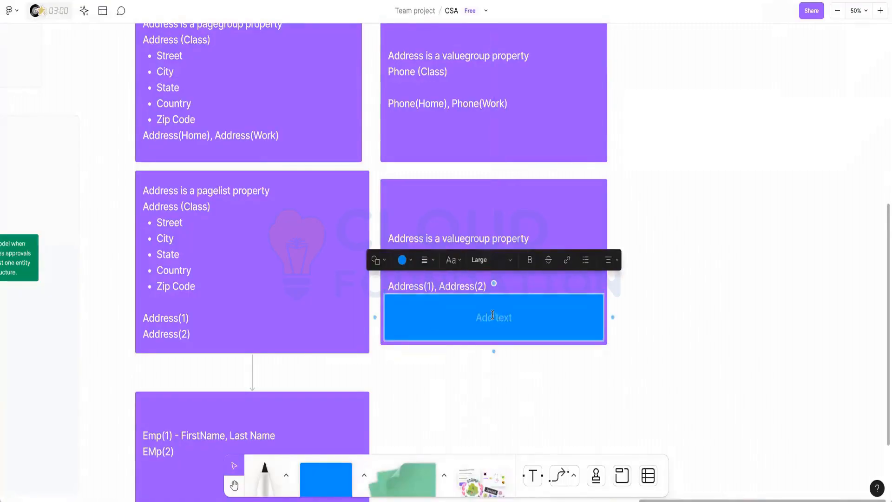
type("Address :")
left_click(471, 390)
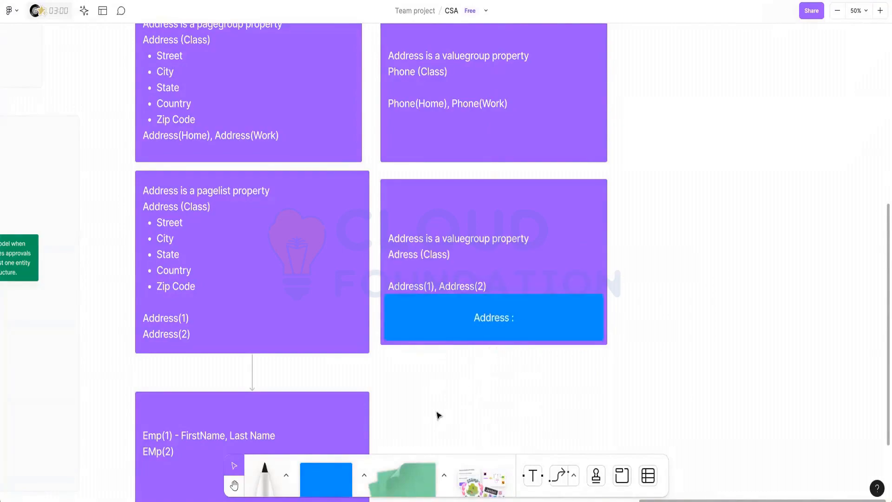
left_click(493, 255)
left_click(428, 238)
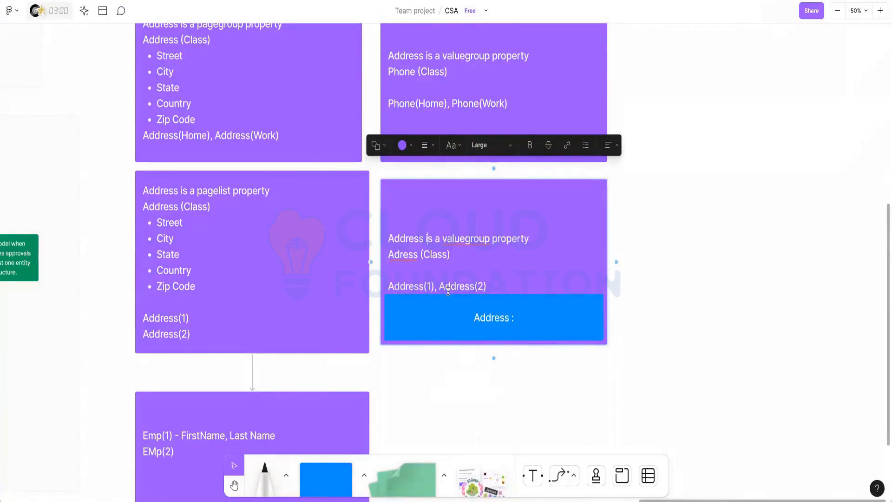
scroll(448, 291, "up", 1)
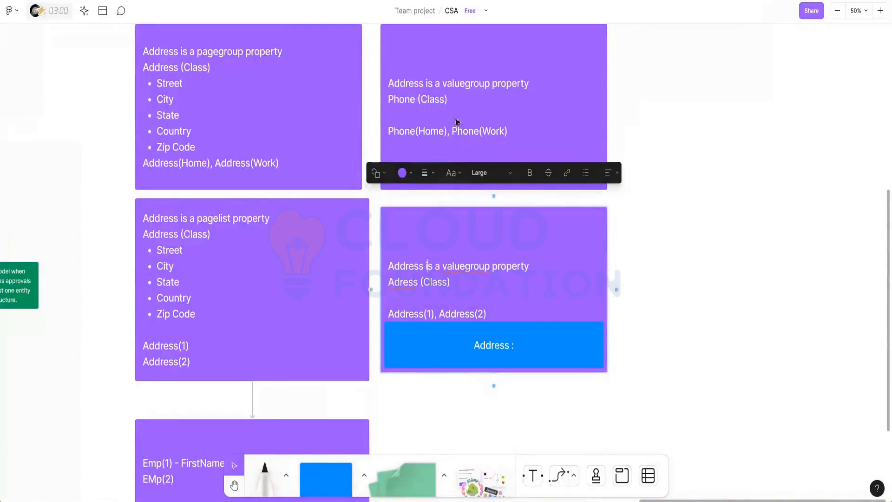
left_click(678, 116)
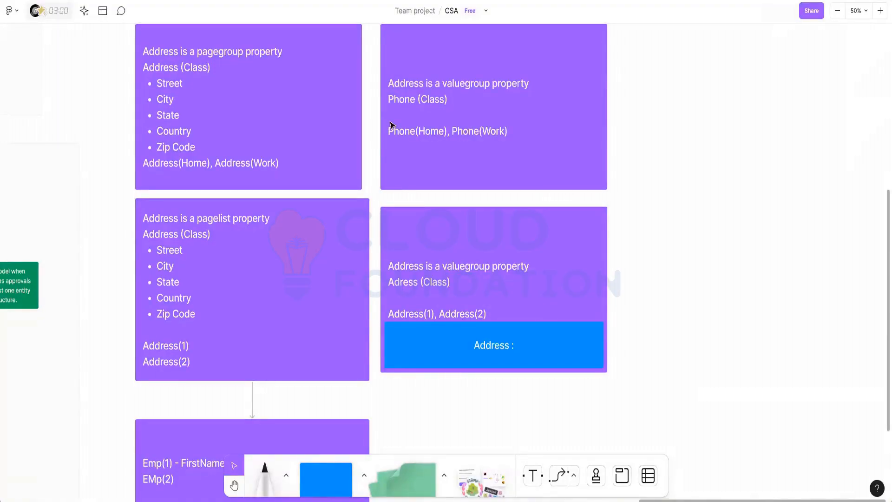
scroll(388, 131, "up", 1)
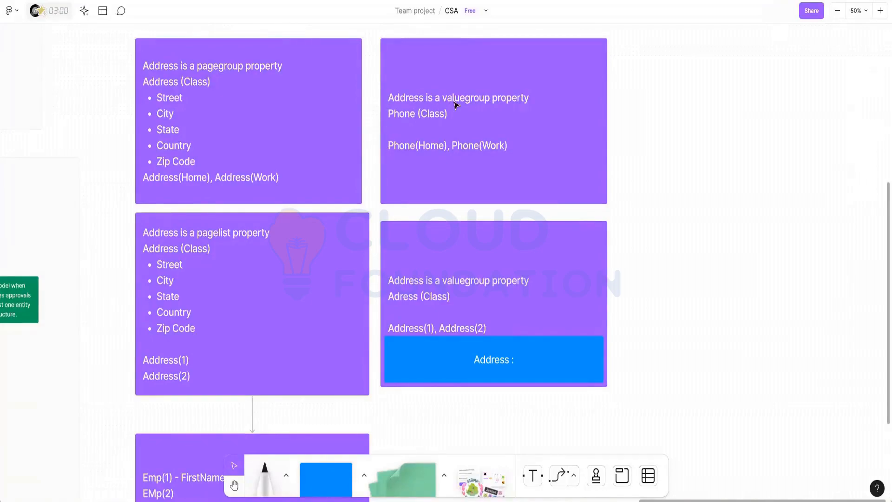
double_click(400, 145)
double_click(399, 145)
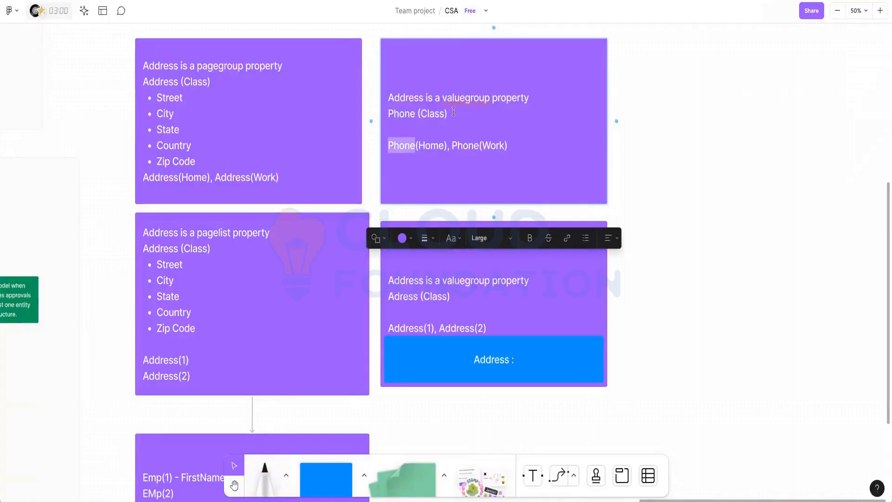
Replace 'group' with 'list' so the lower-right card reads 'Address is a valuelistproperty'.
double_click(470, 101)
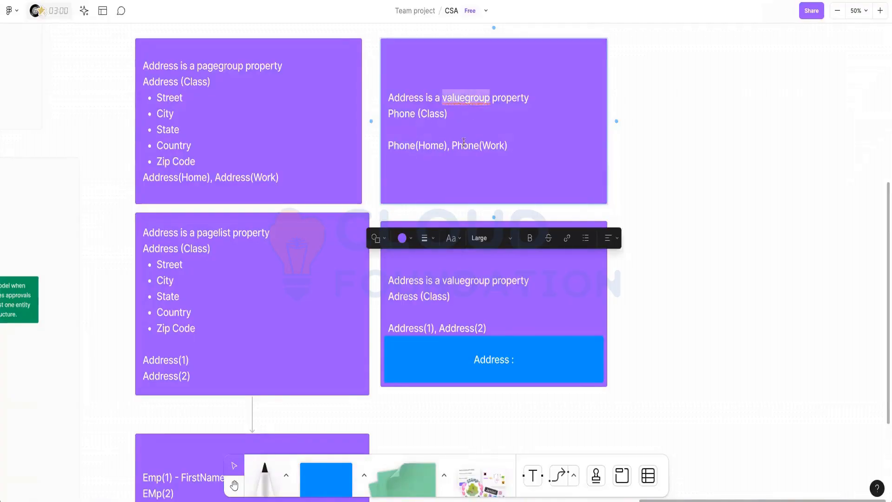
double_click(434, 144)
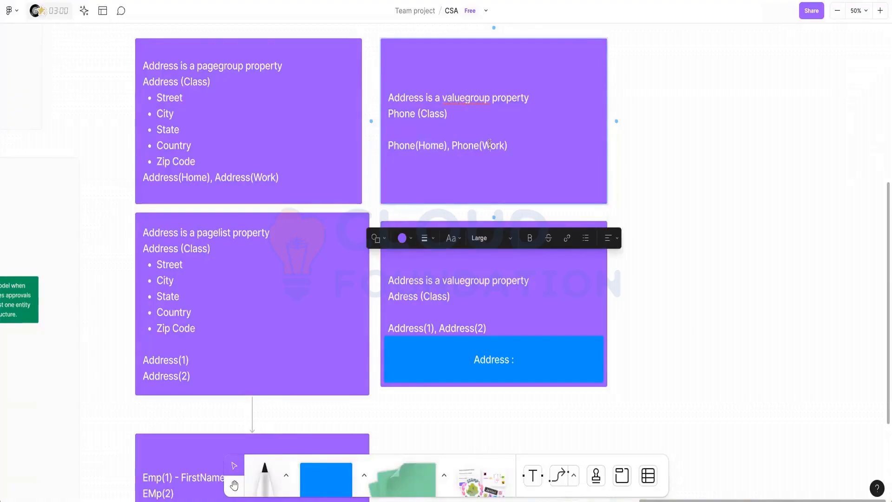
double_click(490, 144)
scroll(490, 144, "down", 1)
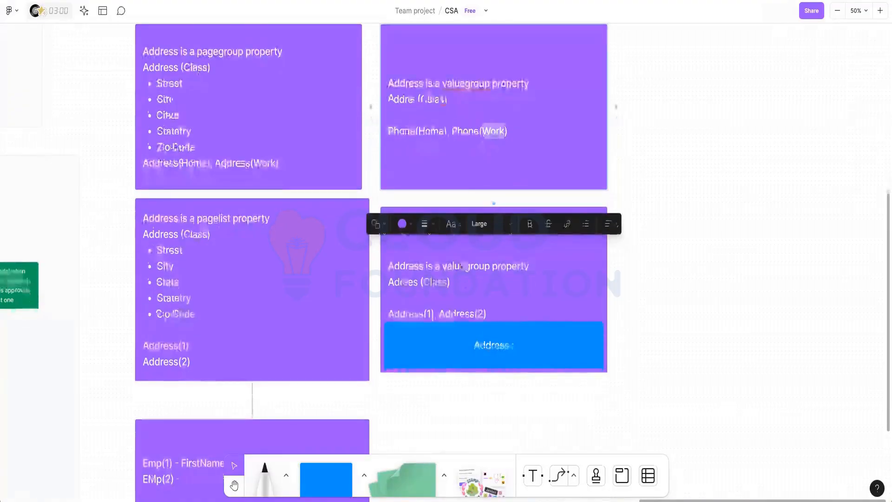
left_click(484, 271)
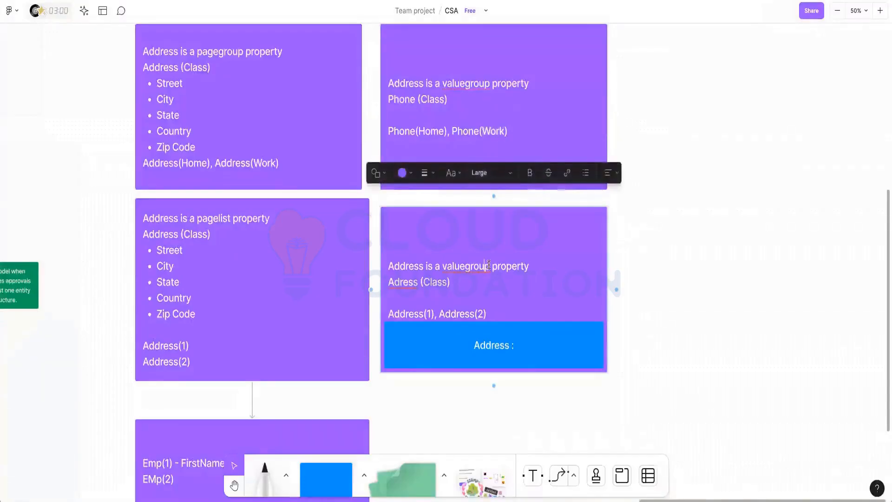
left_click_drag(491, 267, 468, 267)
type("list")
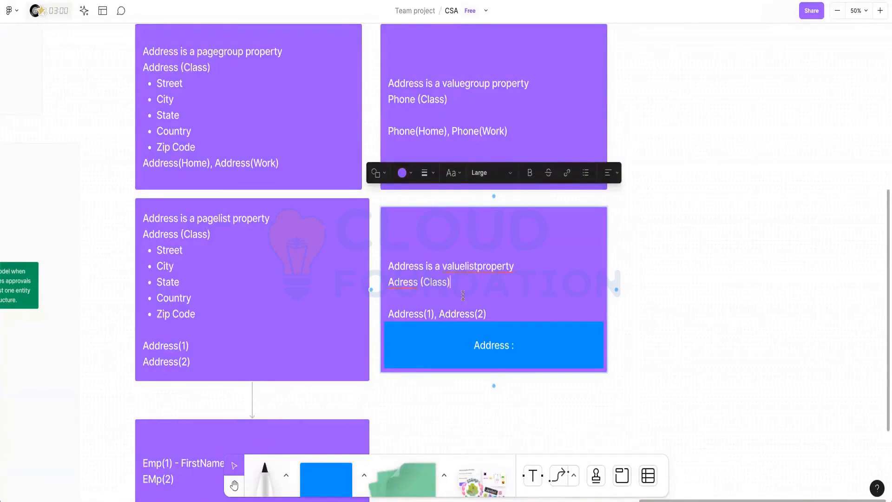
double_click(403, 315)
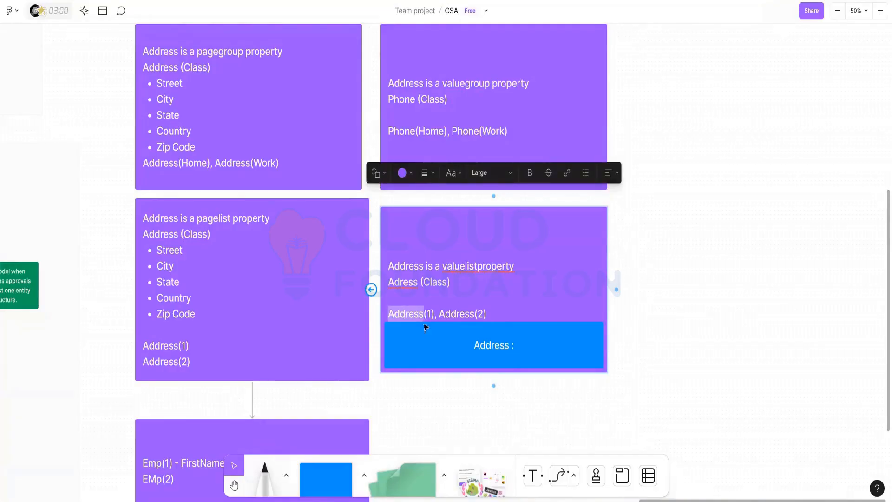
scroll(321, 237, "up", 1)
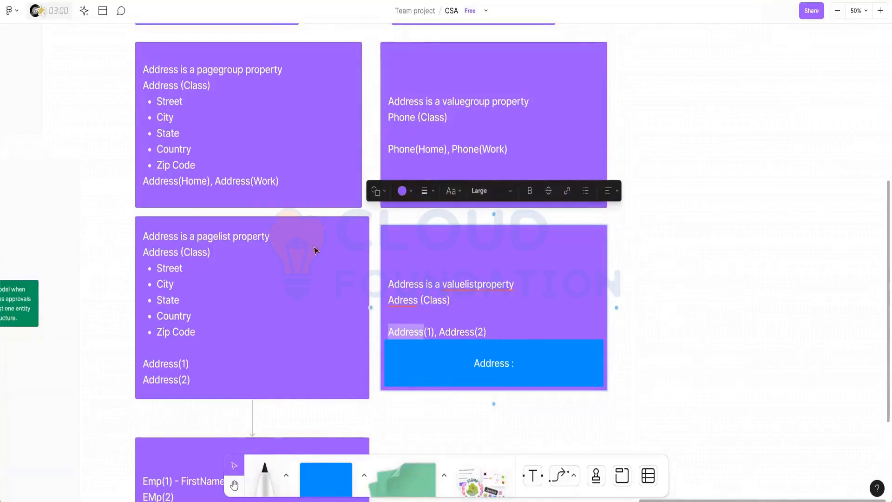
Highlight pagegroup, Address, the Street–Zip Code bullets and Home/Work in the pagegroup note.
left_click(209, 72)
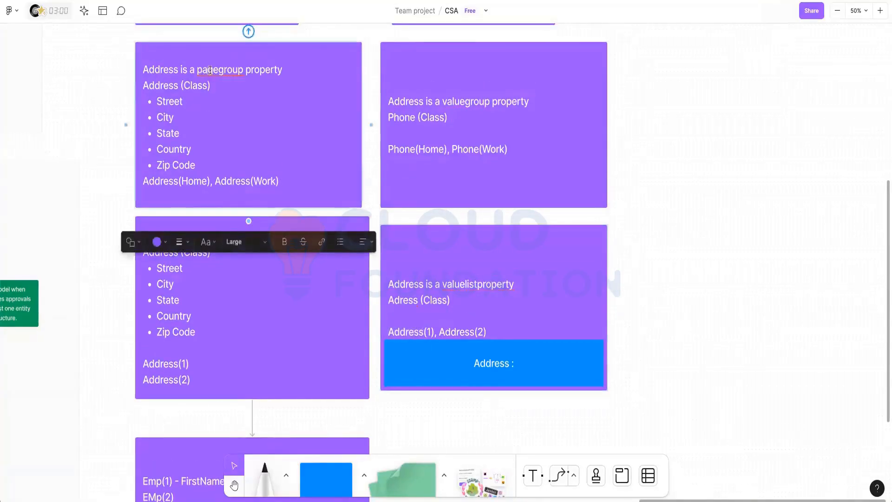
double_click(210, 71)
left_click(210, 70)
left_click_drag(146, 85, 177, 86)
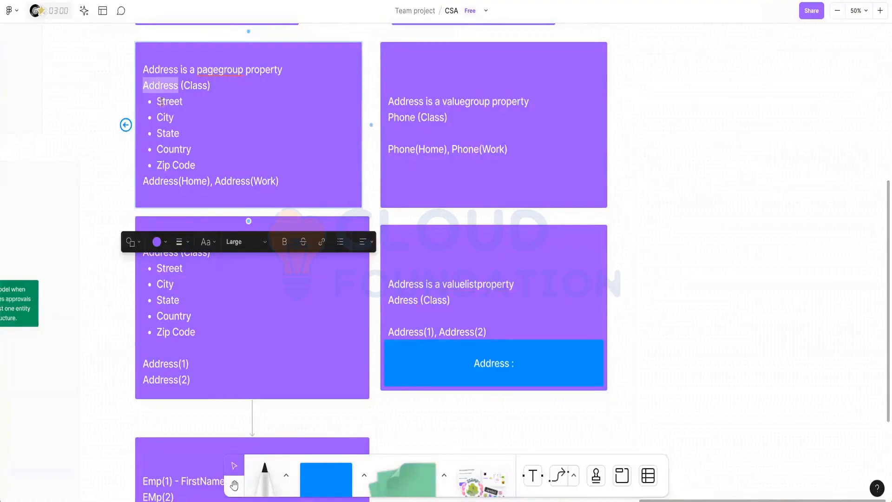
double_click(163, 101)
double_click(163, 117)
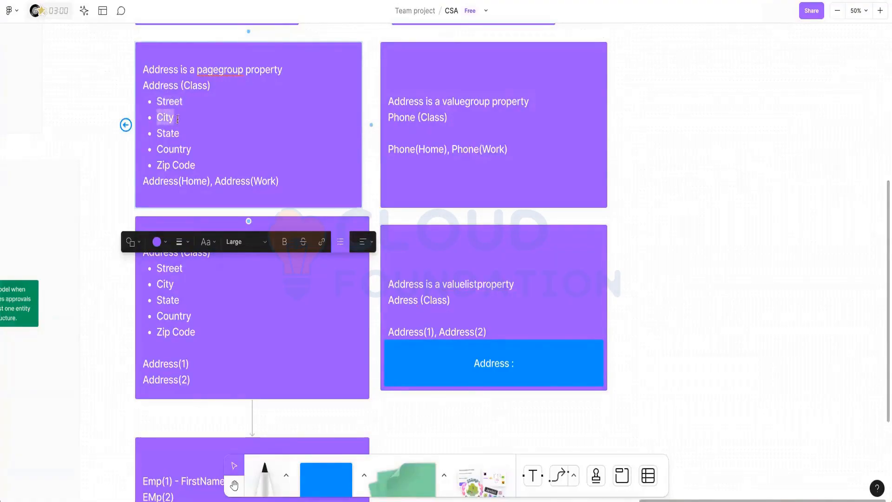
double_click(158, 135)
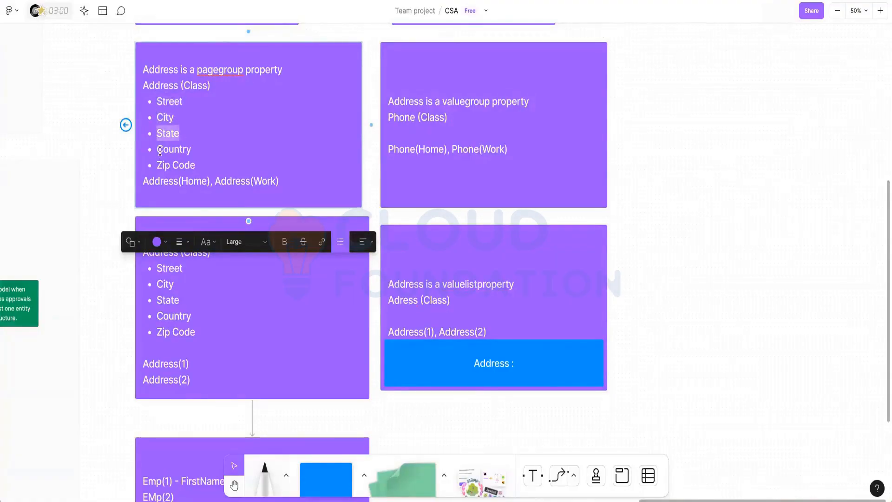
double_click(160, 150)
triple_click(161, 165)
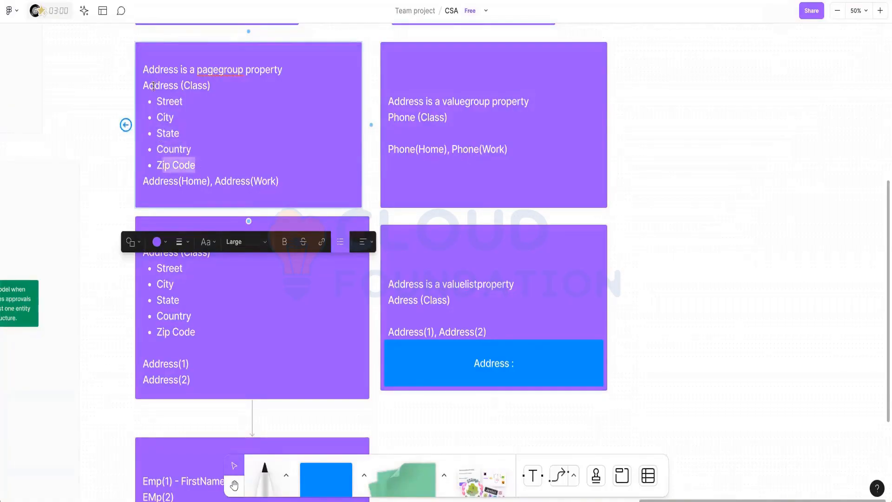
double_click(154, 86)
left_click(177, 87)
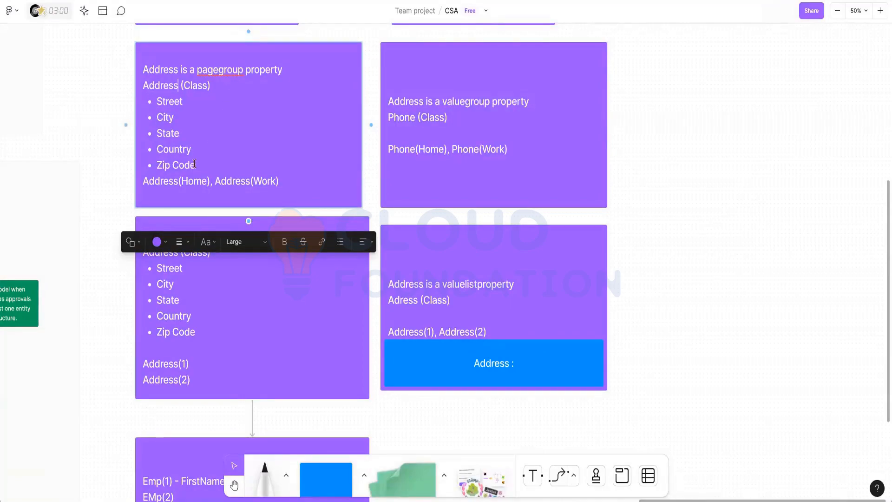
double_click(195, 181)
double_click(261, 181)
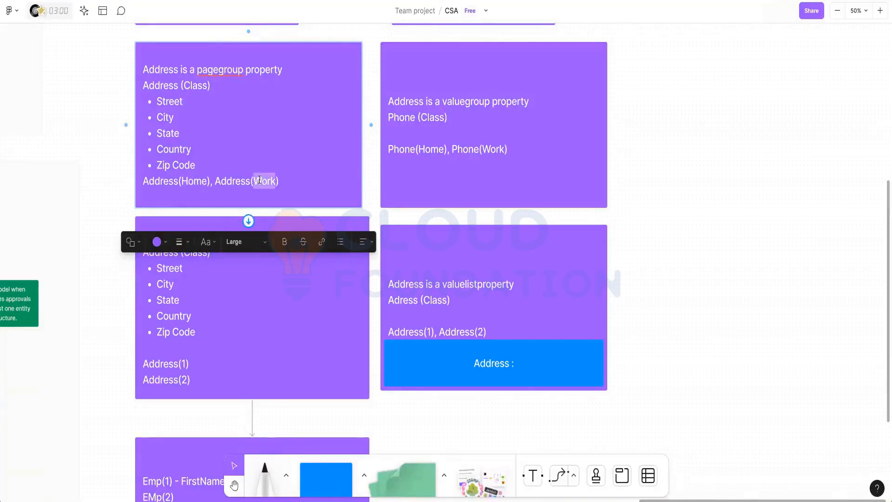
Review the pagelist note's Address(1) entry and the Emp(1) to Emp(1000) note.
scroll(274, 136, "down", 1)
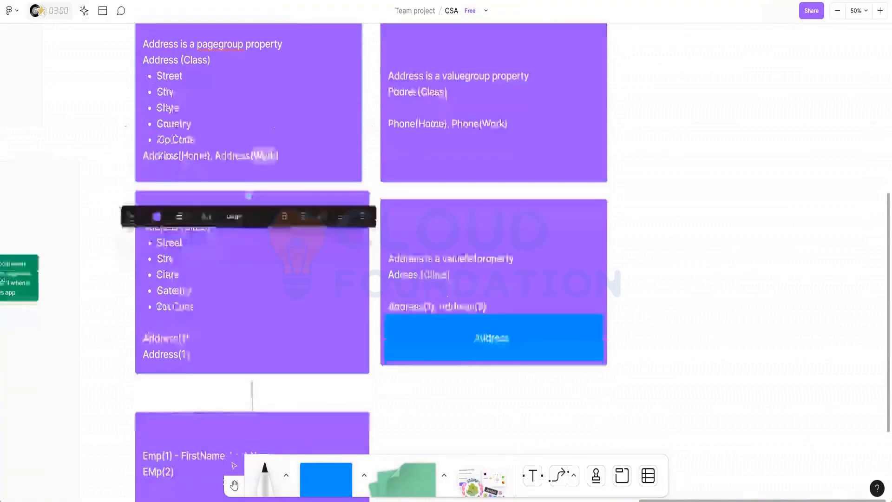
left_click(249, 241)
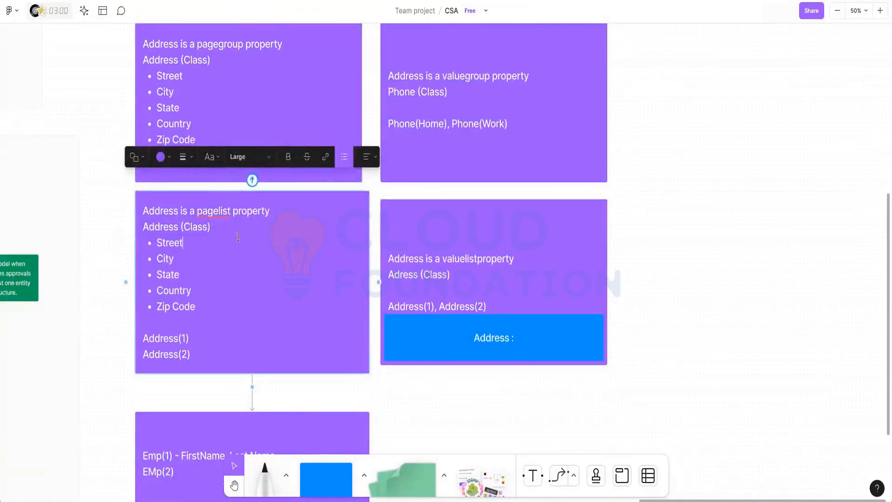
double_click(151, 230)
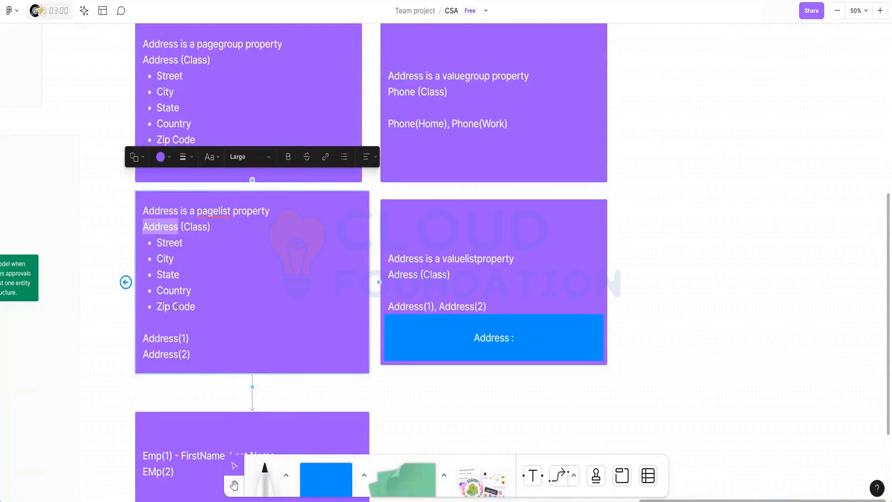
scroll(235, 214, "down", 1)
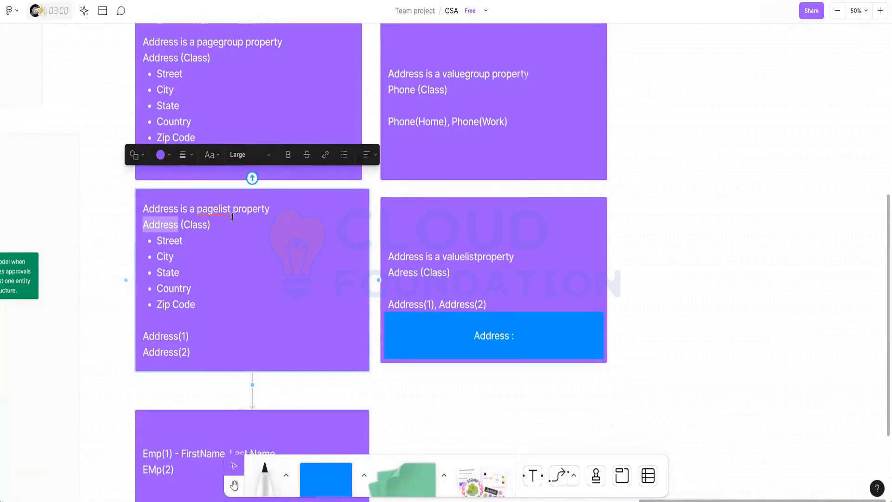
double_click(184, 317)
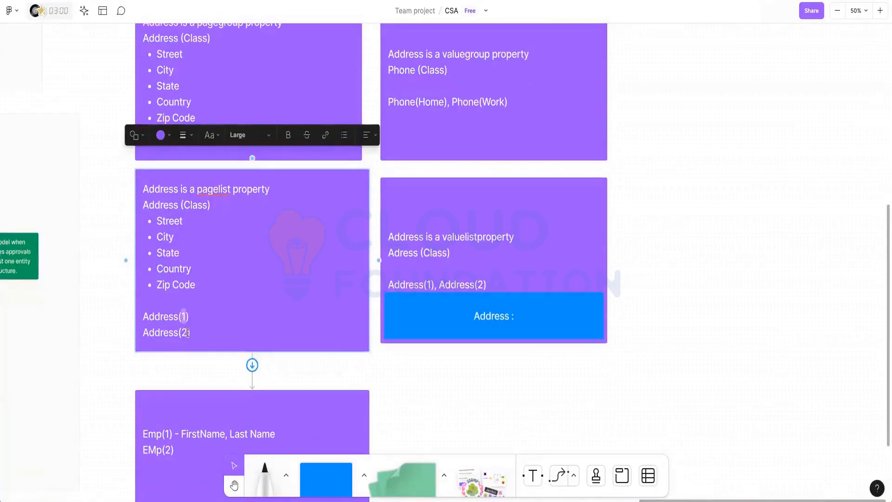
scroll(223, 302, "down", 5)
left_click(264, 266)
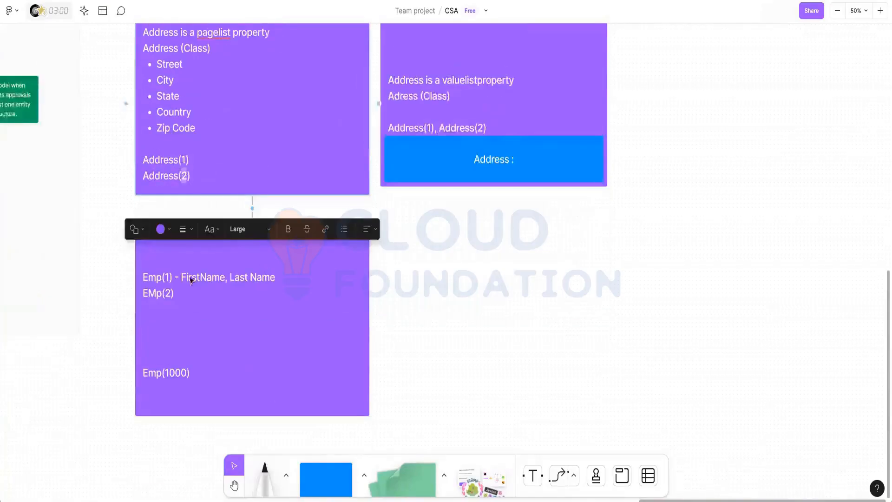
left_click(150, 279)
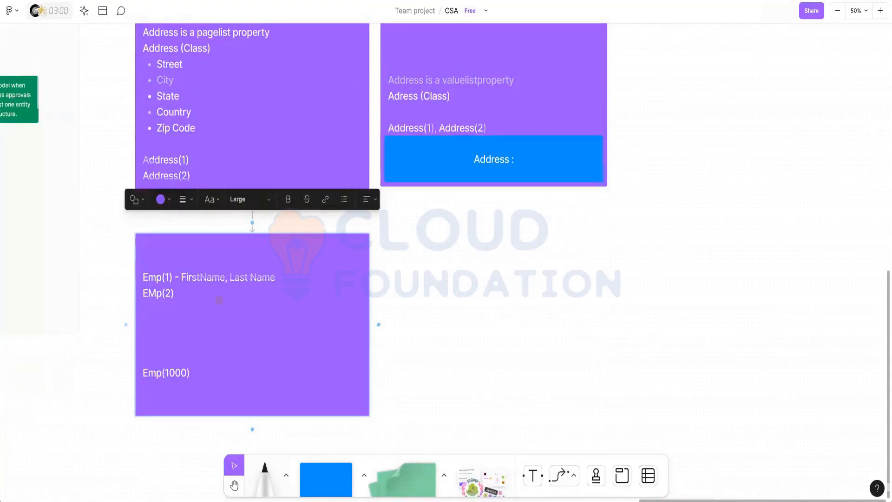
scroll(465, 190, "up", 10)
scroll(456, 174, "up", 5)
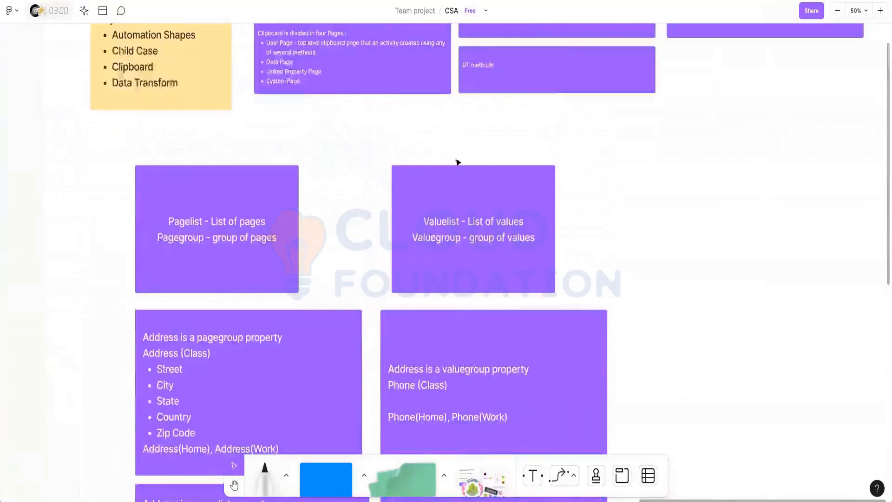
scroll(456, 161, "down", 10)
scroll(456, 167, "up", 3)
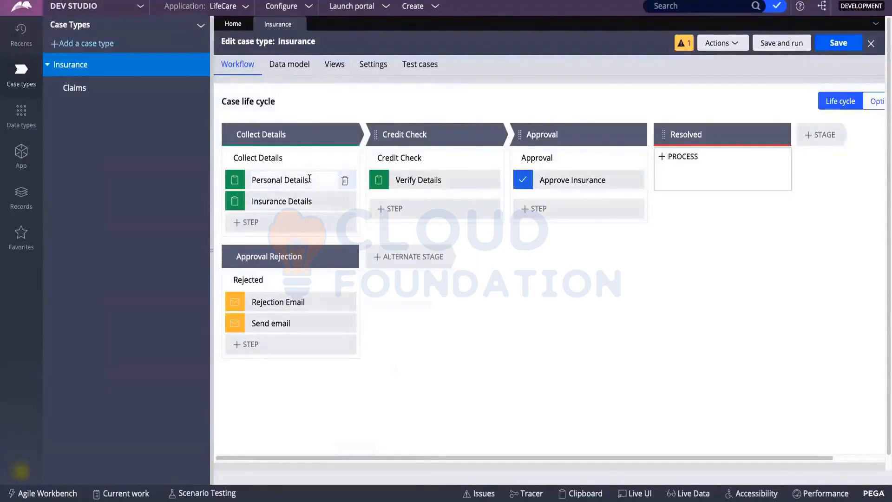
View the Personal Details step's settings and fields, then cancel without changes.
left_click(306, 180)
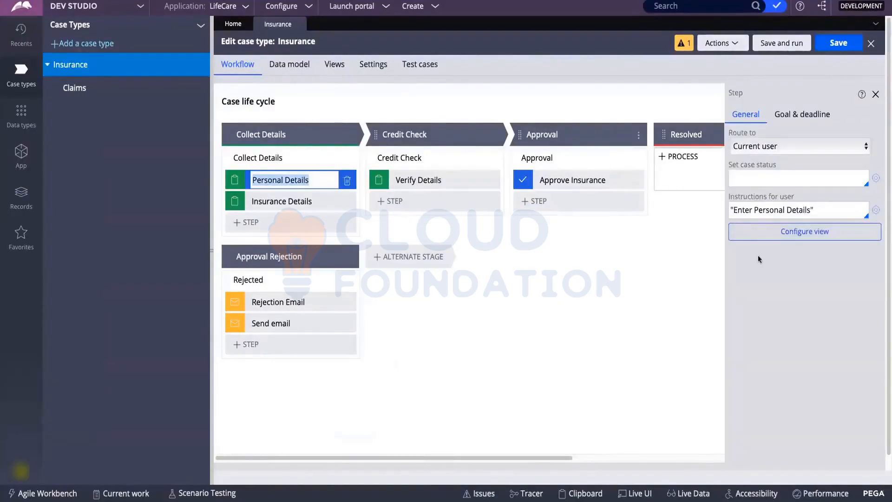
left_click(783, 237)
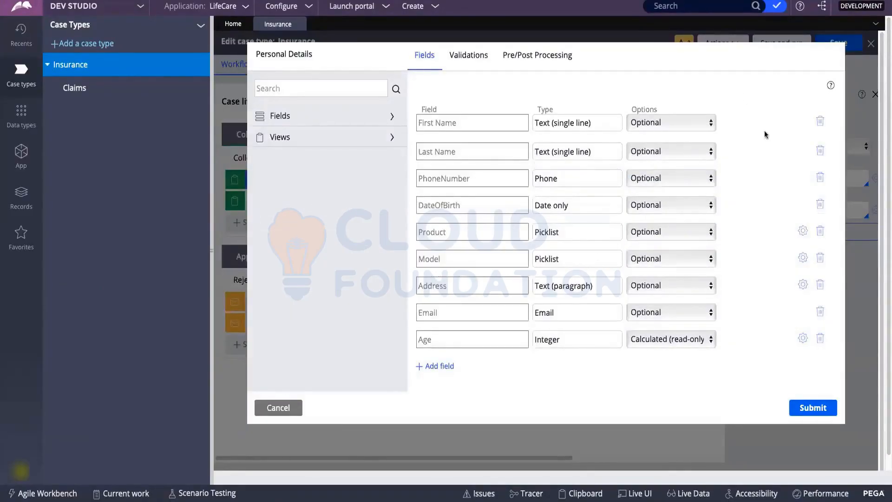
left_click(293, 409)
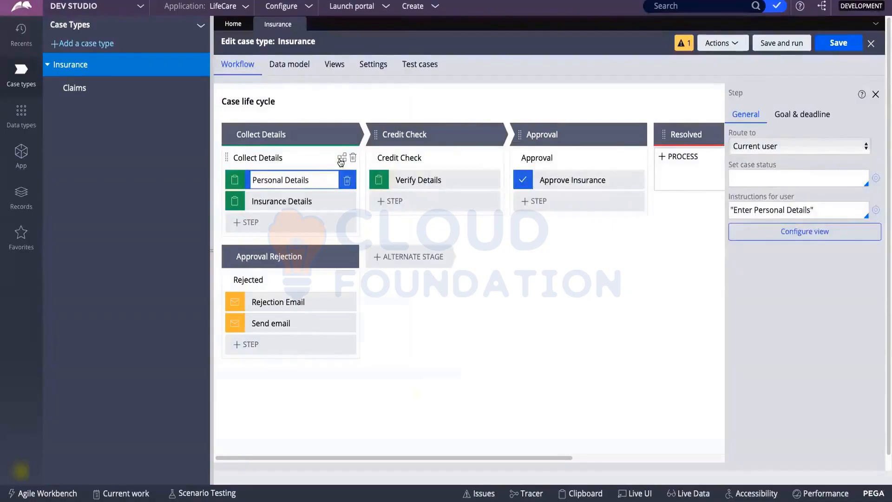
Open the Collect Details flow in its own tab, then list the Insurance case type's views.
left_click(341, 162)
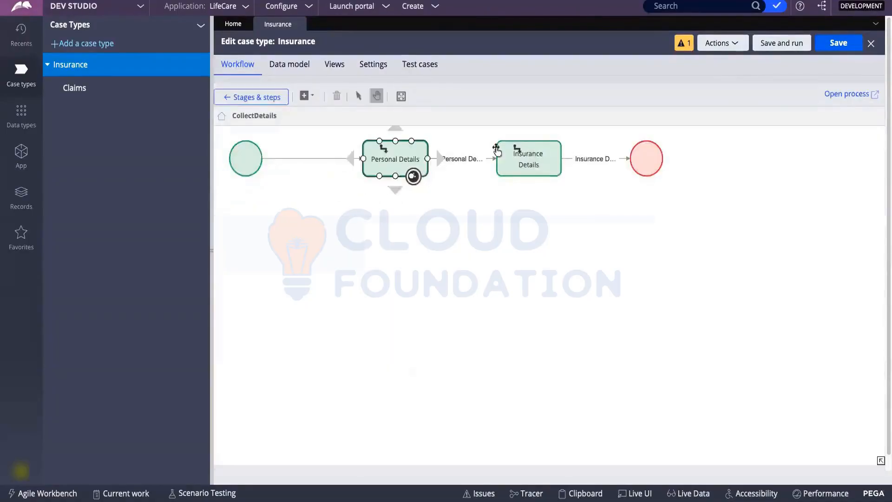
left_click(846, 96)
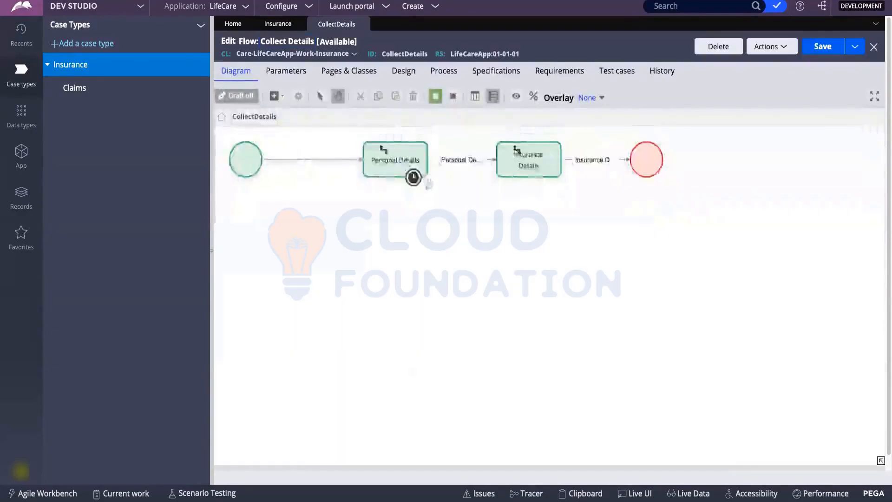
left_click(413, 177)
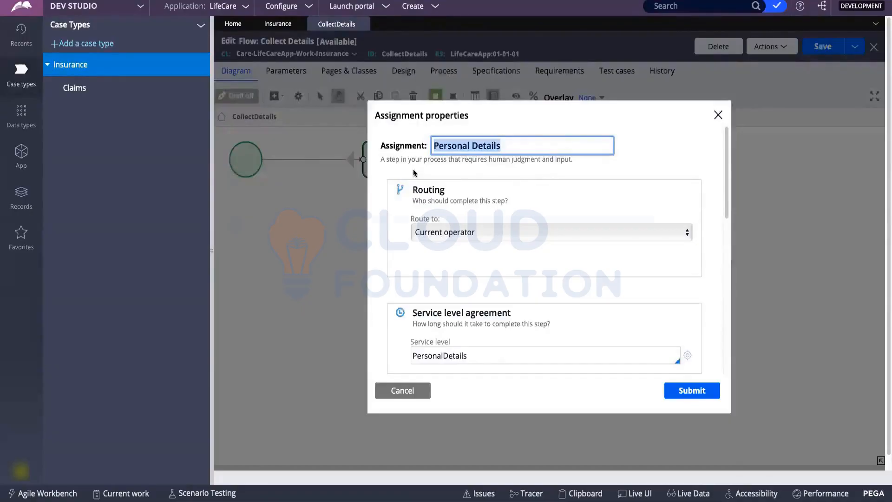
left_click(277, 24)
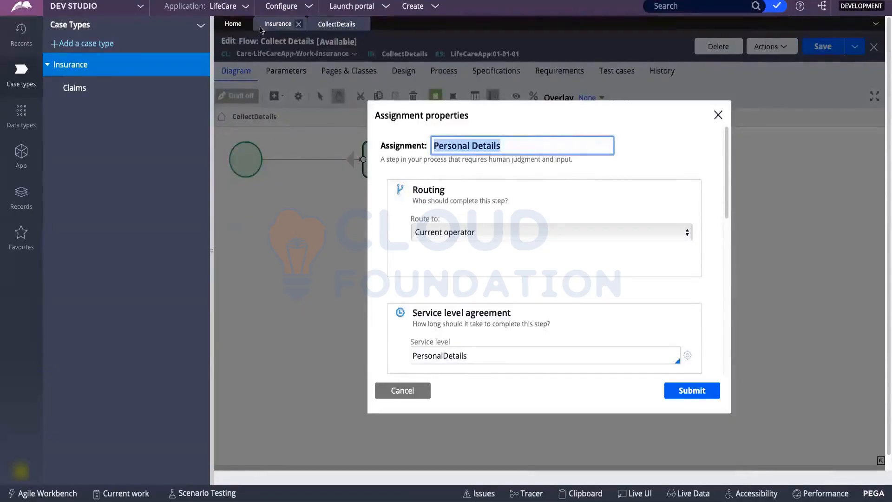
left_click(325, 69)
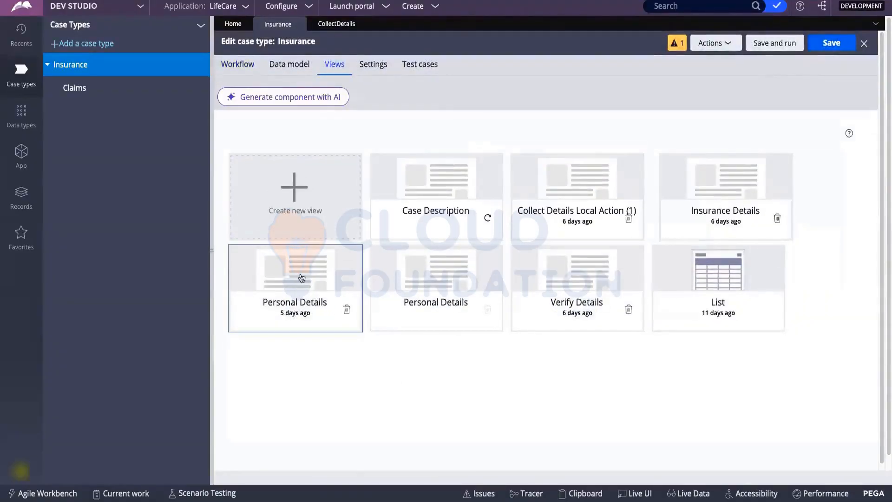
Review the Personal Details view's fields, then return to the Collect Details flow diagram.
left_click(301, 278)
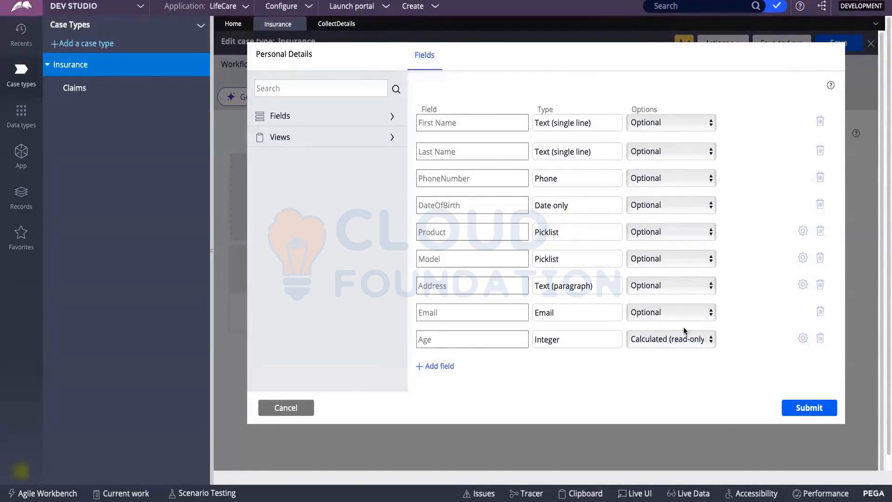
left_click(667, 124)
left_click(659, 86)
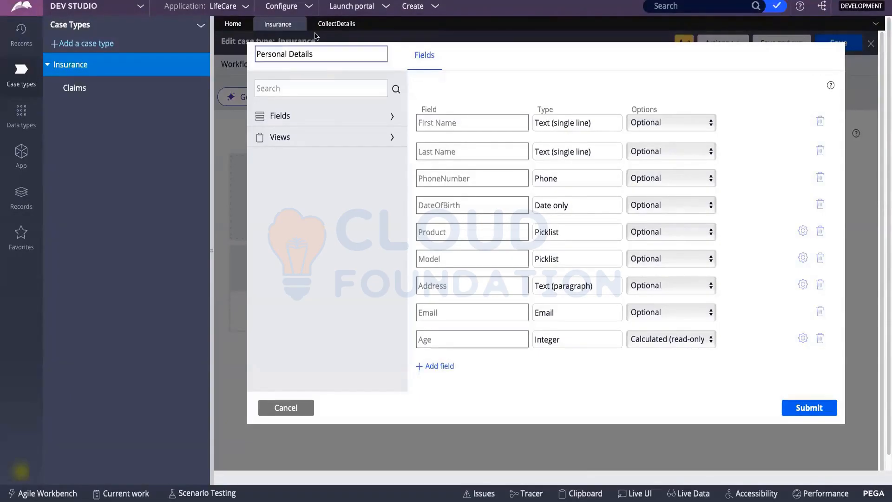
left_click(337, 24)
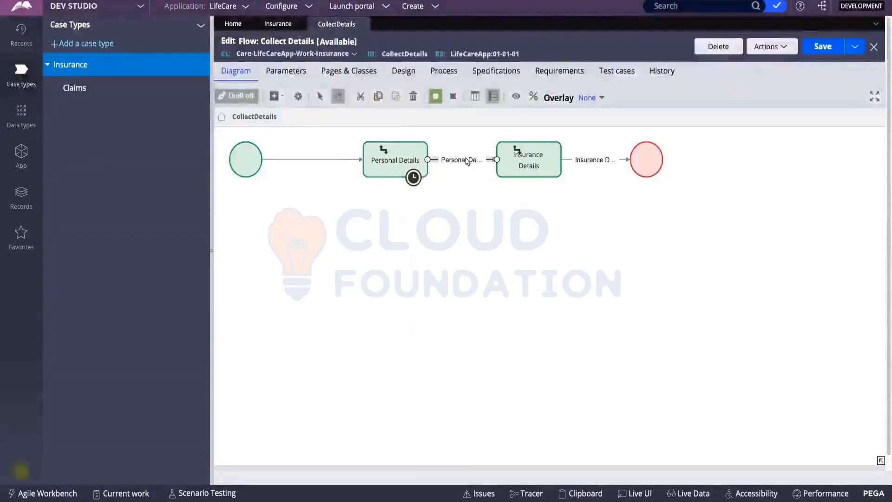
Peek at the Personal Details connector's flow action, then close the connector properties unchanged.
double_click(467, 160)
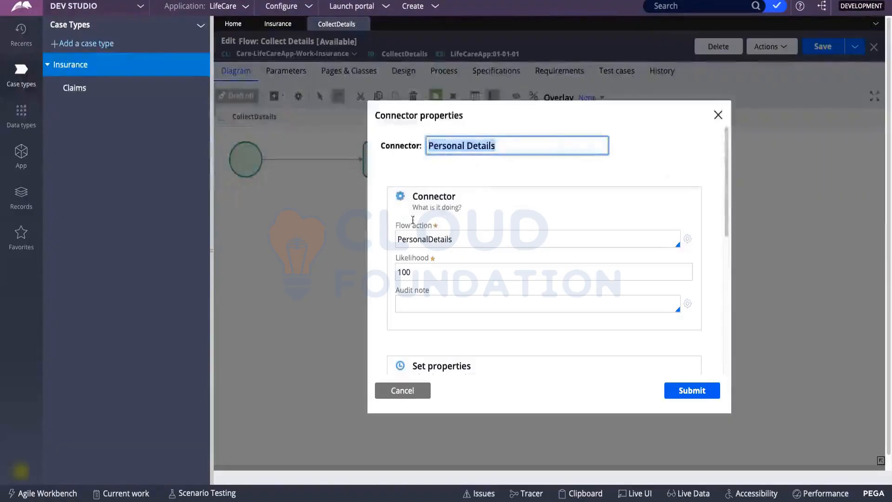
left_click(687, 239)
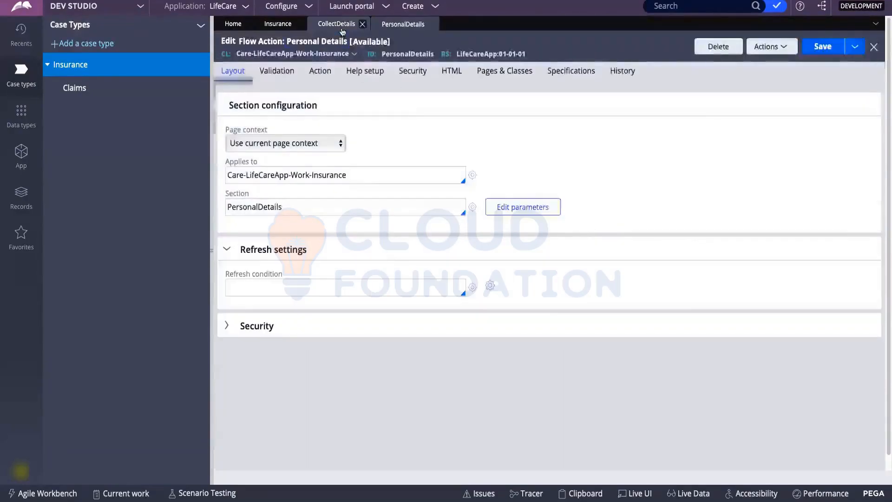
left_click(336, 24)
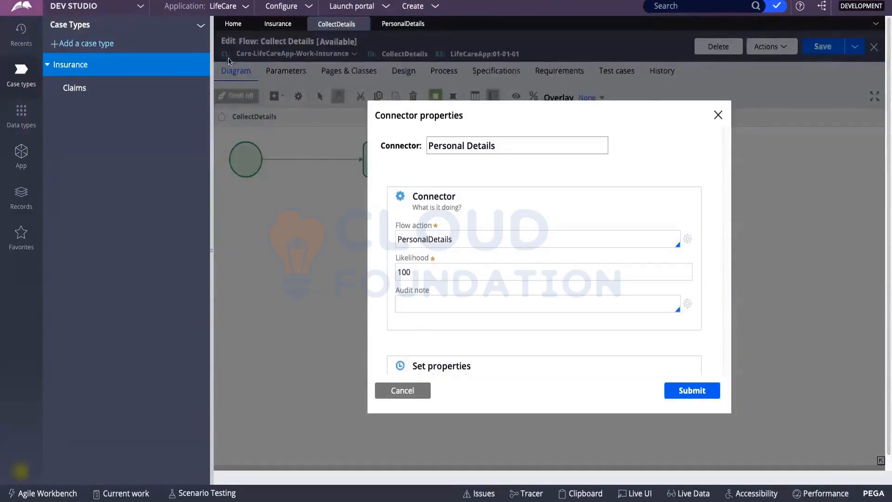
left_click(402, 390)
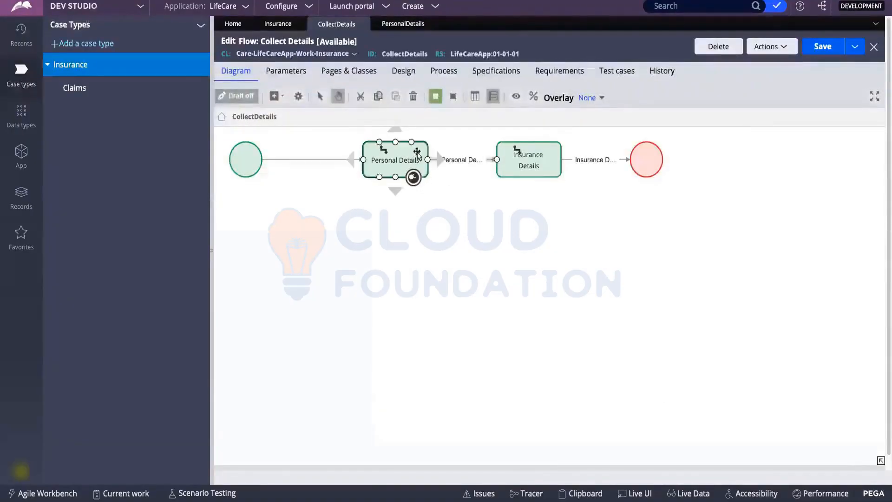
Open the PersonalDetails flow action and its PersonalDetails section, checking the whiteboard notes along the way.
double_click(458, 160)
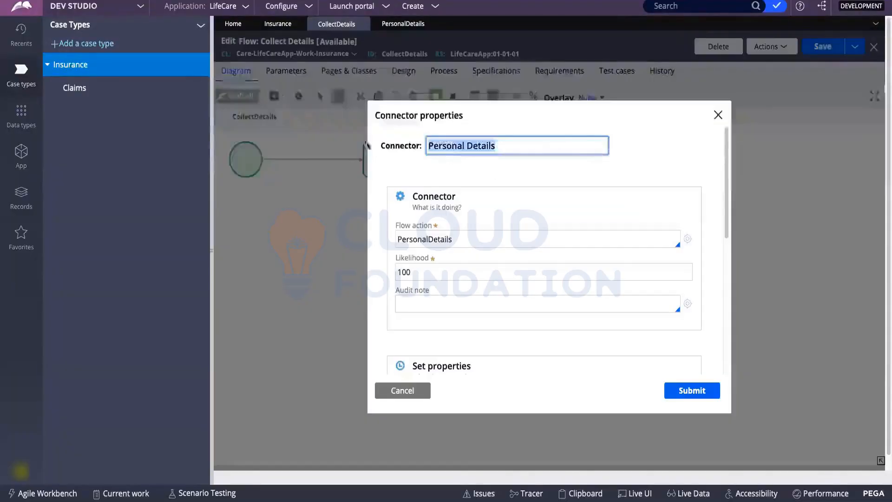
left_click(688, 240)
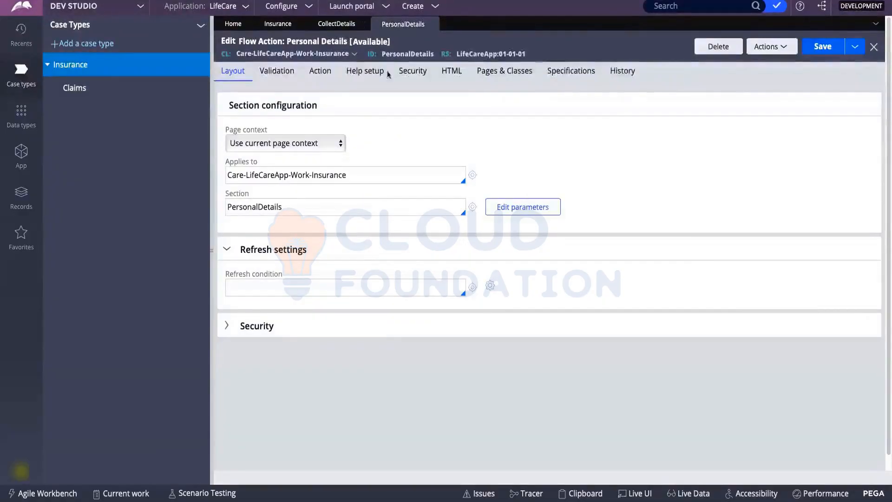
key("ctrl+Tab")
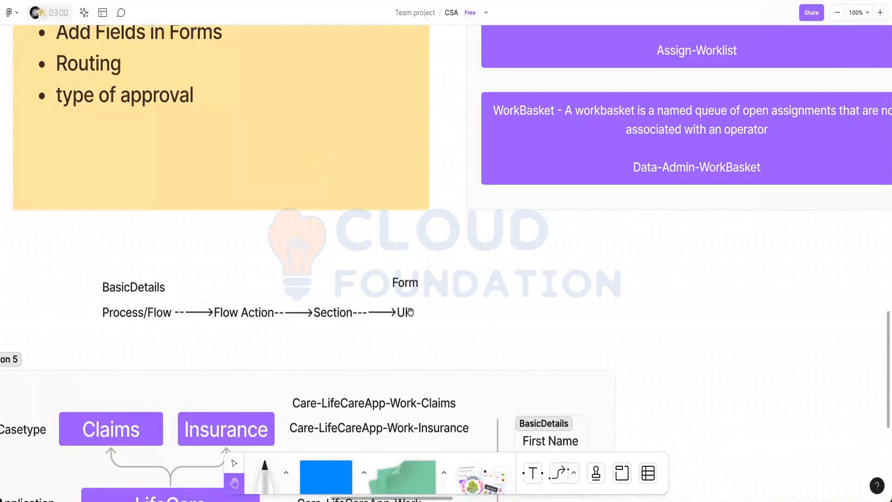
scroll(509, 208, "up", 1)
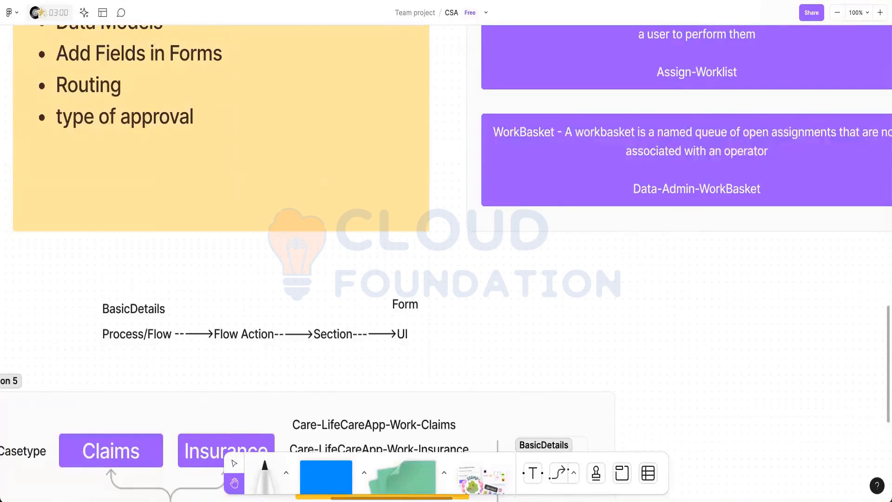
key("ctrl+Right")
left_click(472, 213)
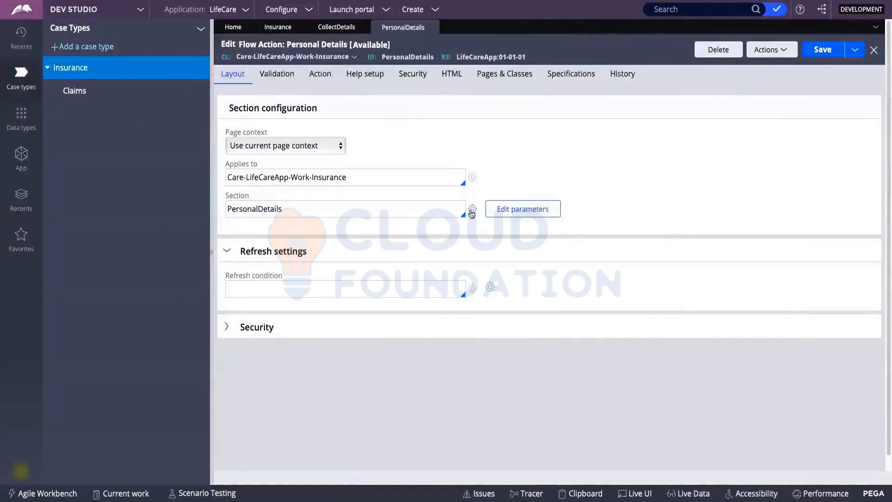
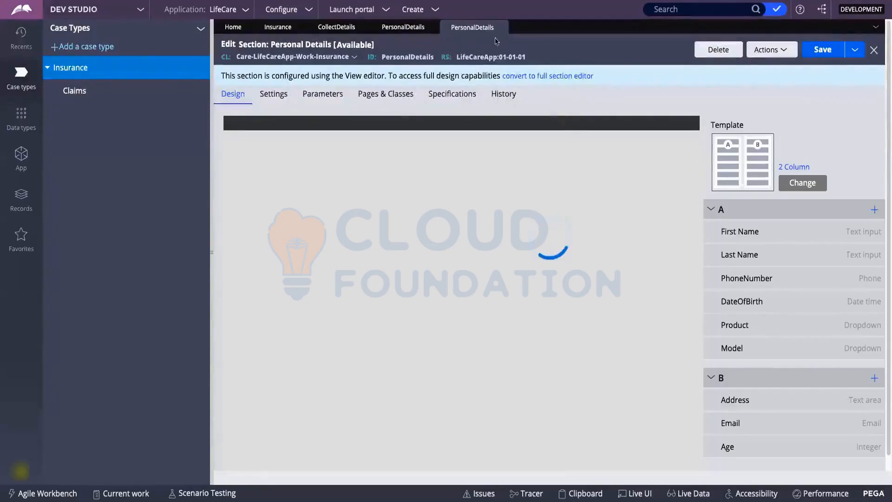
Close the duplicate PersonalDetails section tab and reopen the section from its flow action.
left_click(395, 28)
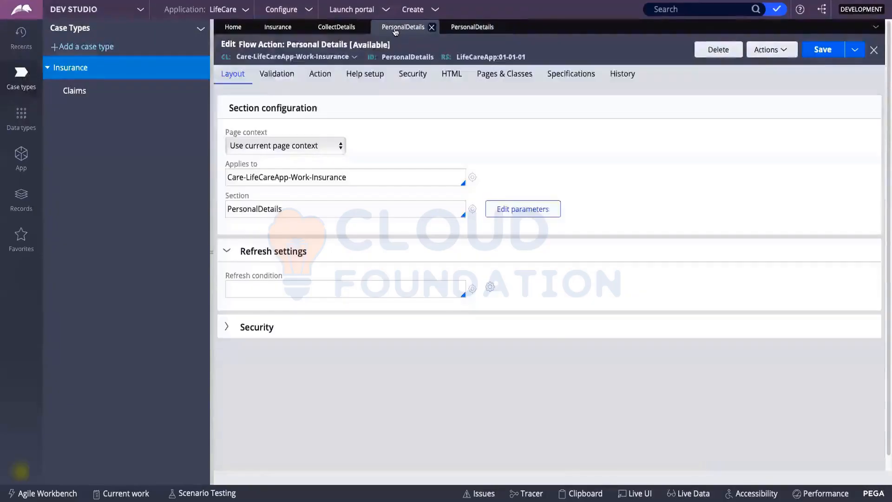
left_click(454, 25)
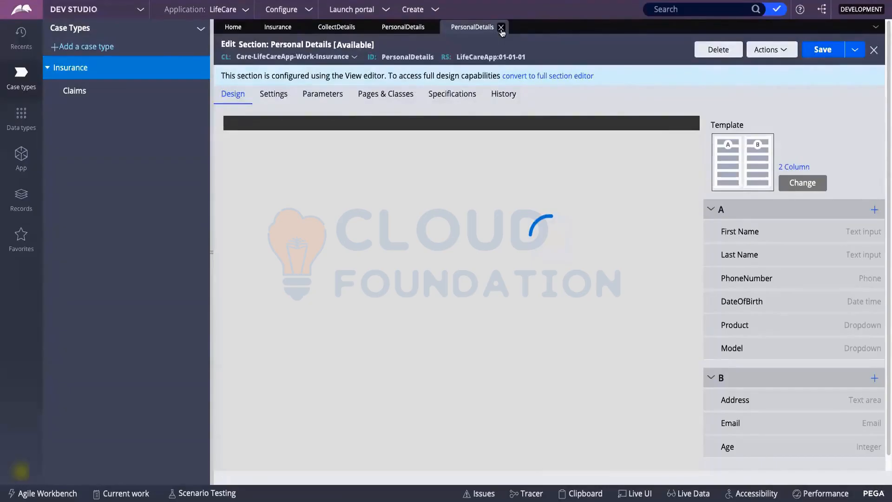
left_click(501, 28)
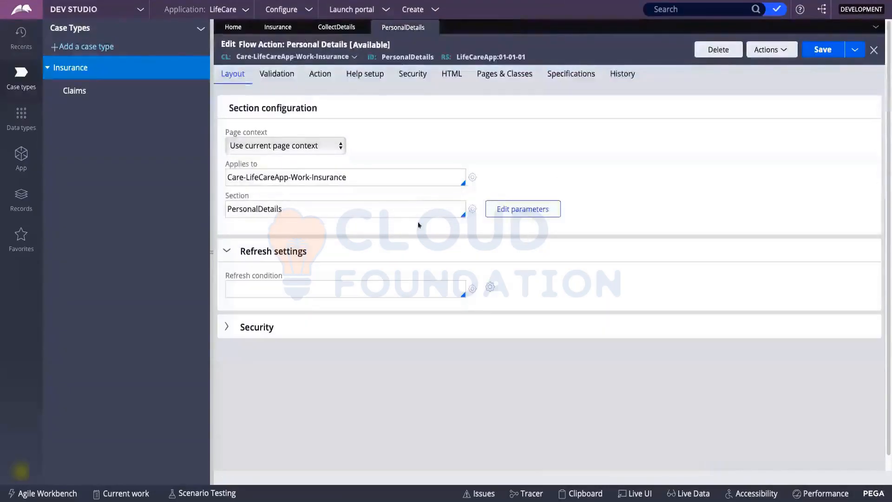
left_click(473, 209)
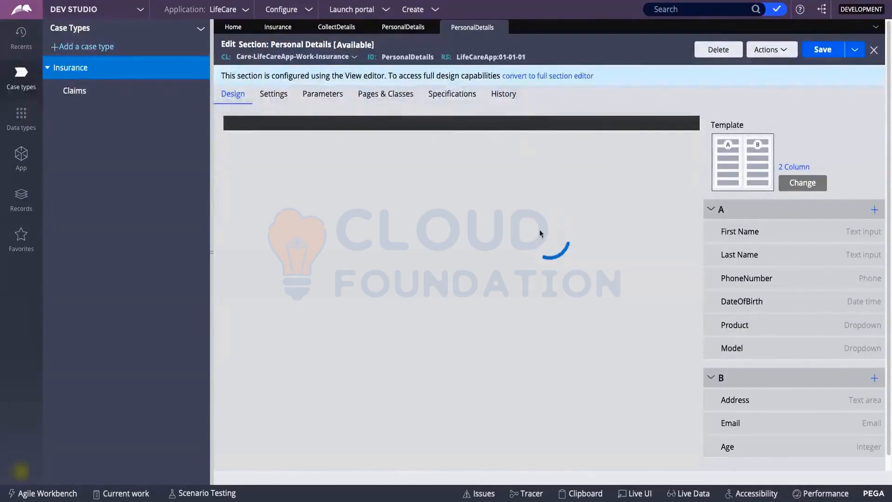
Return to the Collect Details flow diagram and close the connector properties.
left_click(394, 27)
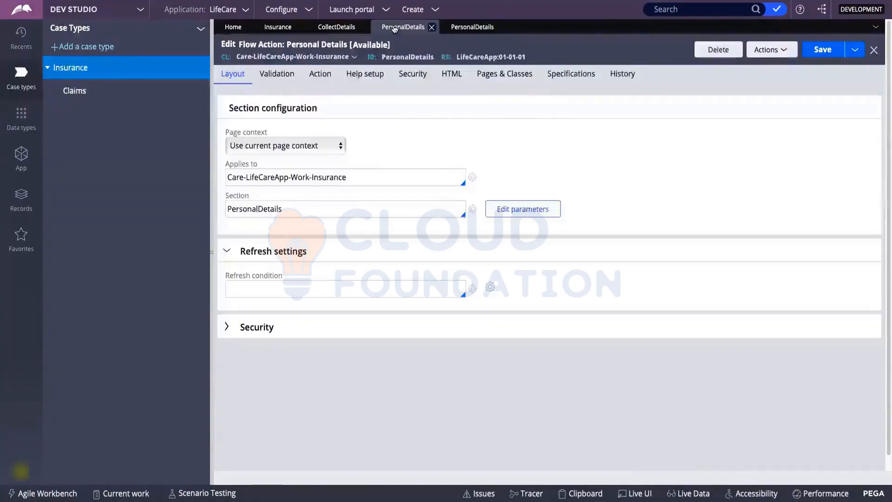
left_click(344, 27)
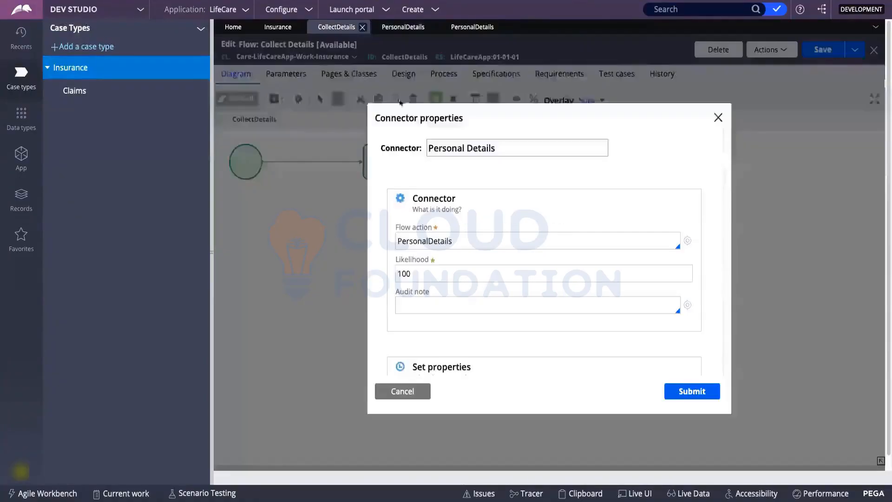
left_click(717, 118)
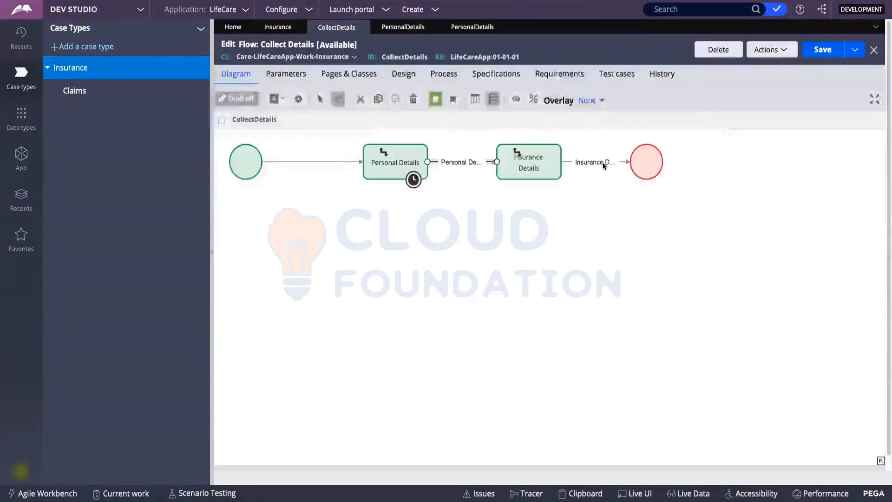
Open the Insurance Details connector's flow action and its InsuranceDetails section with Insurance Type and Description.
double_click(602, 164)
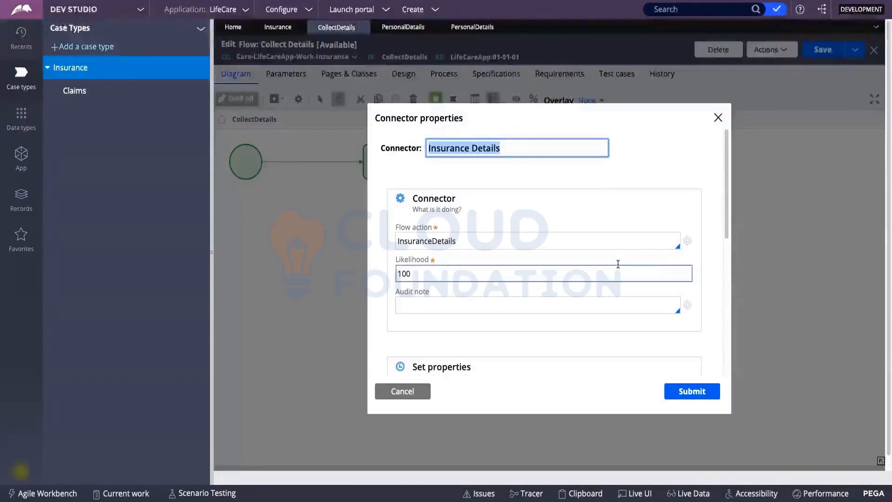
left_click(688, 242)
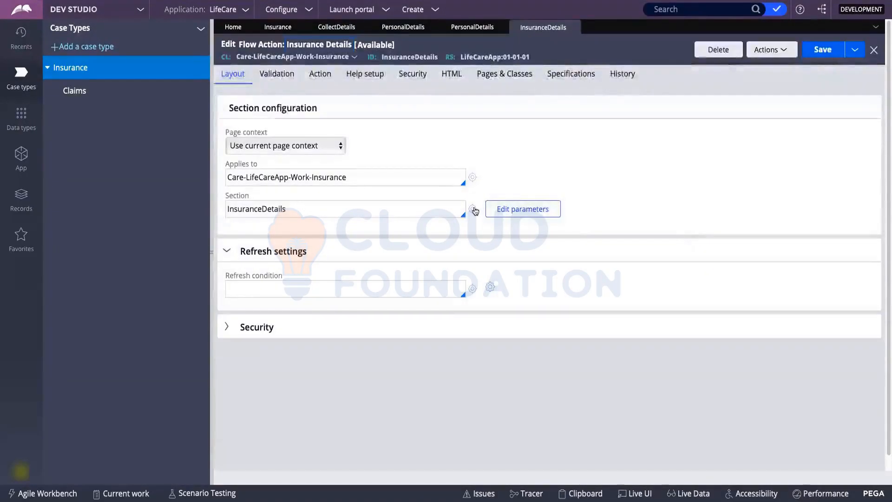
left_click(473, 209)
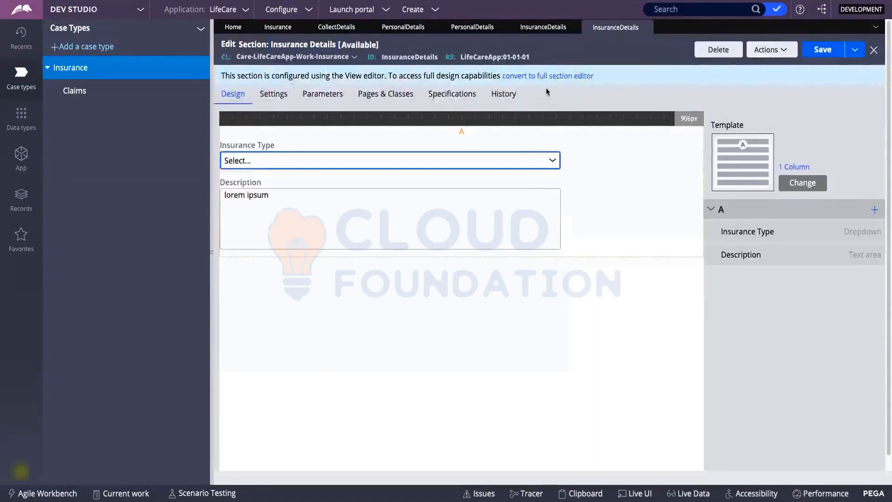
left_click(467, 28)
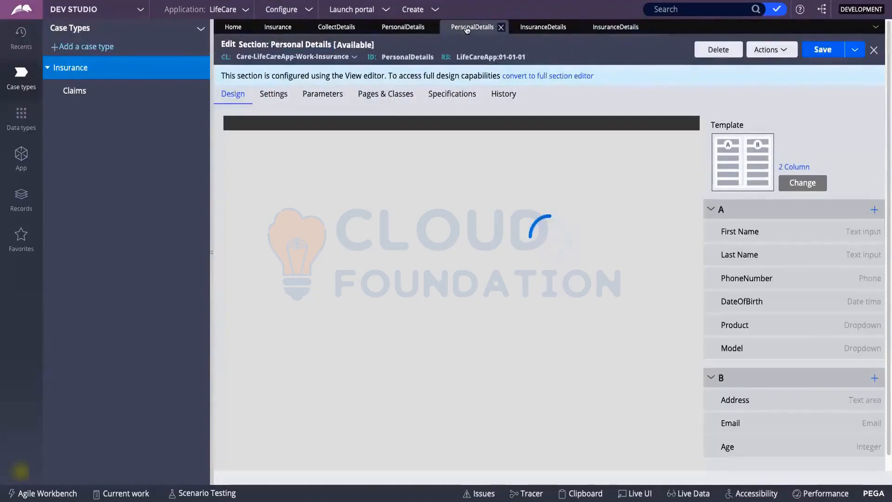
left_click(615, 27)
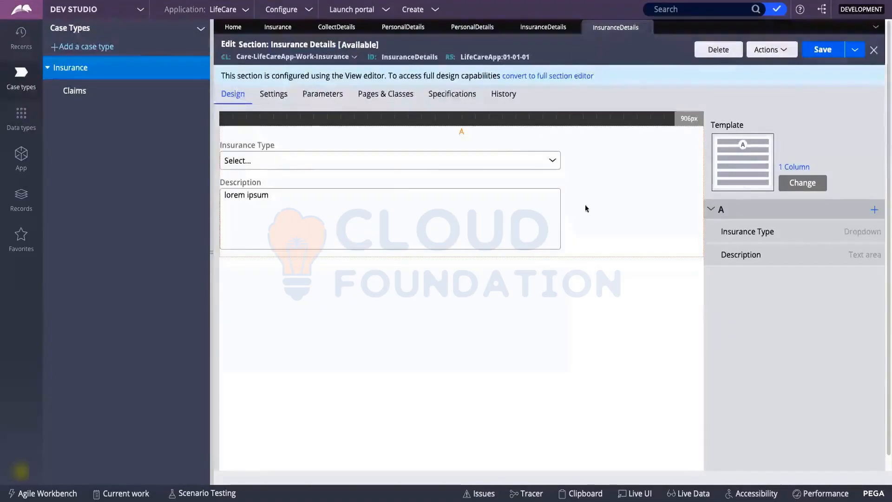
Convert the InsuranceDetails section to the full section editor and confirm the conversion.
left_click(555, 78)
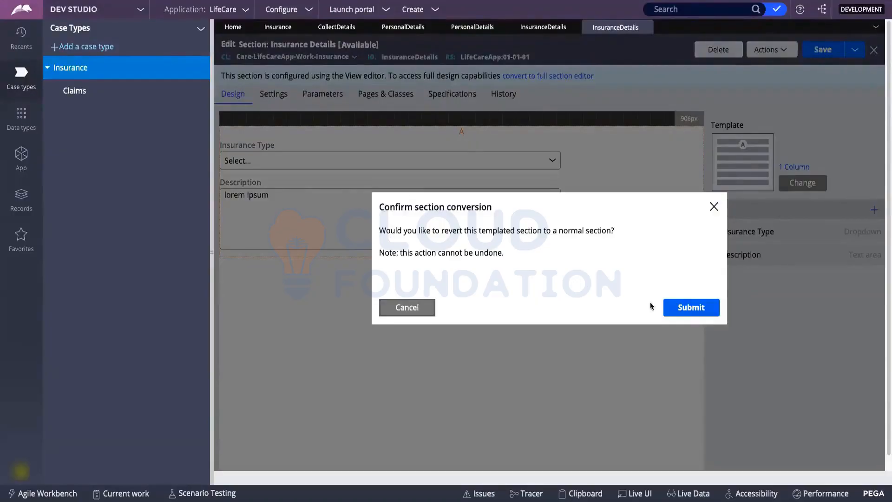
left_click(690, 308)
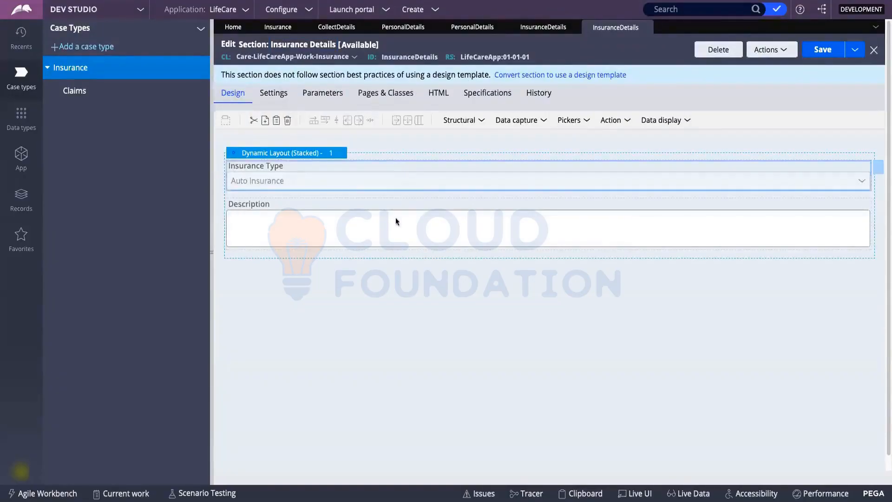
left_click(395, 229)
left_click(415, 180)
left_click(575, 122)
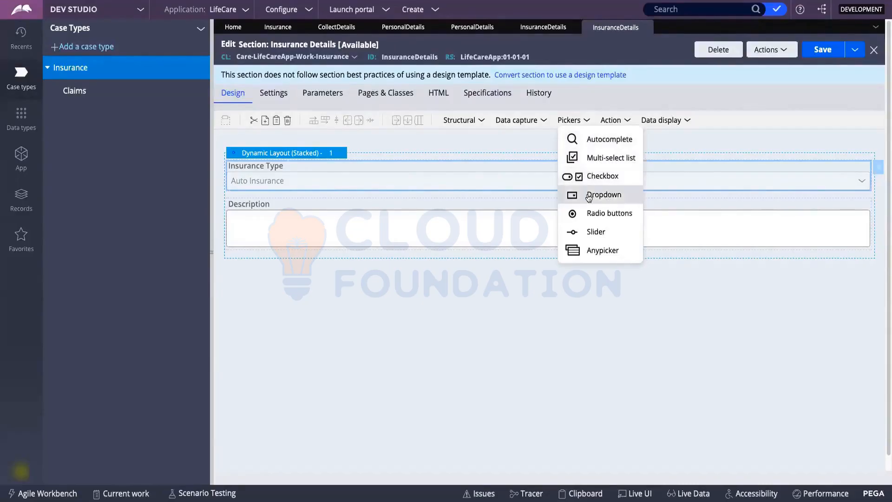
left_click(617, 124)
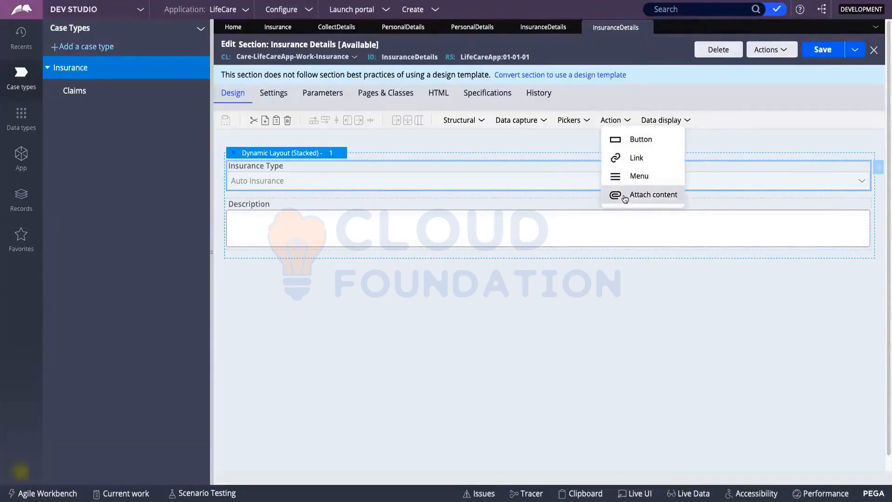
left_click(285, 27)
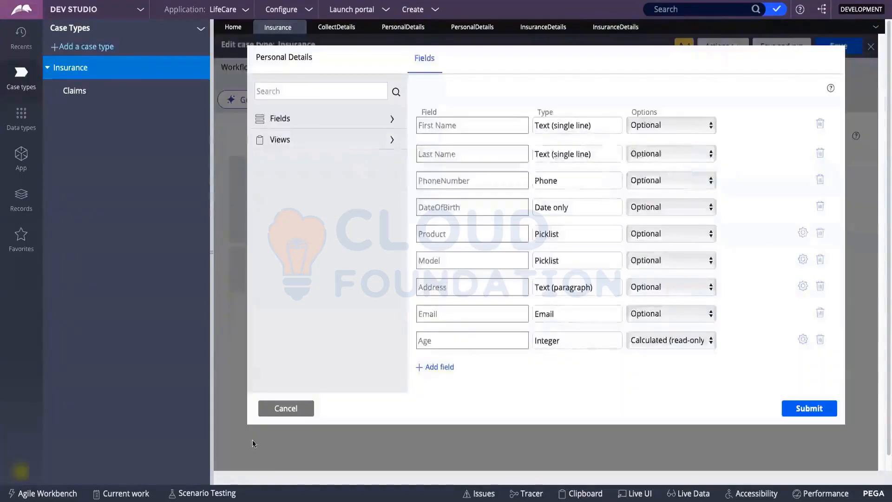
left_click(285, 409)
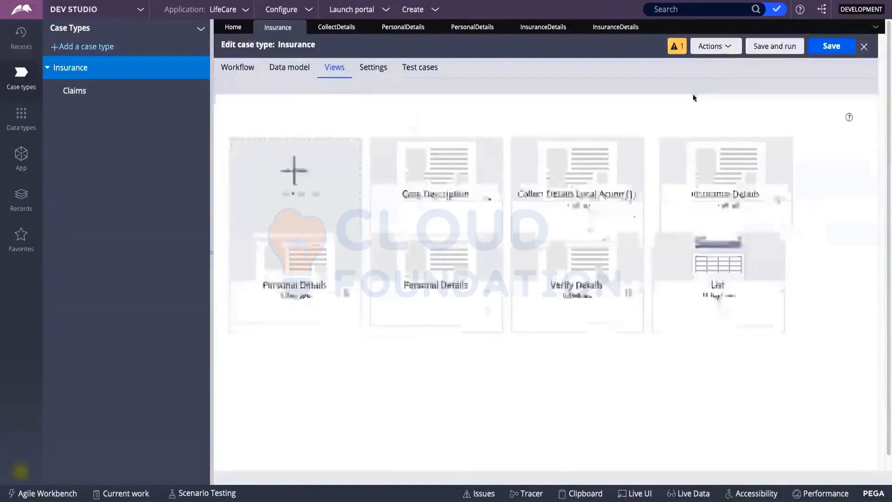
left_click(610, 28)
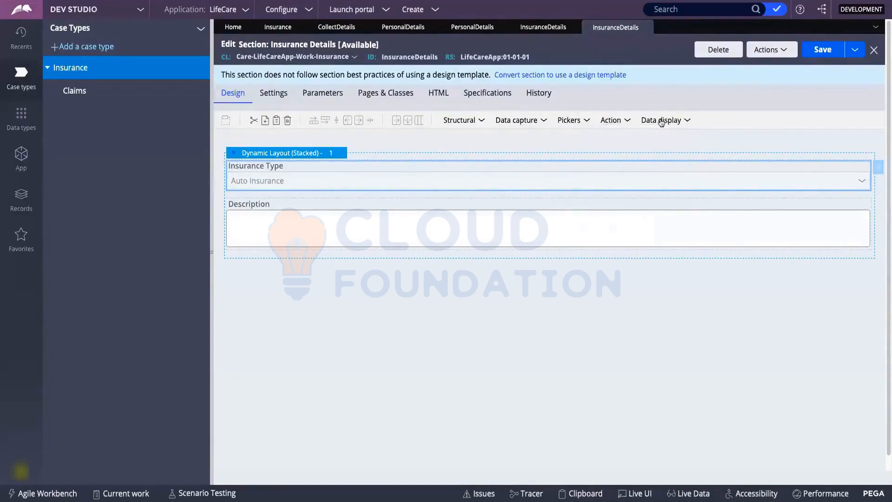
mouse_move(661, 122)
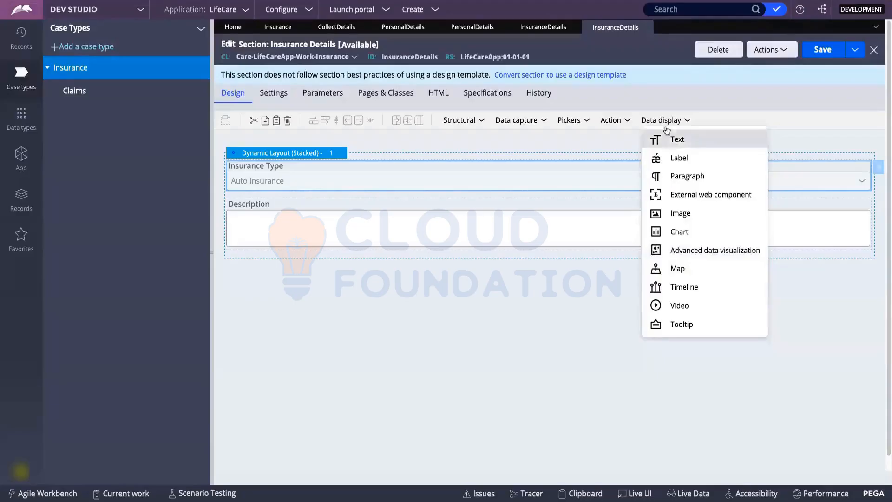
mouse_move(475, 122)
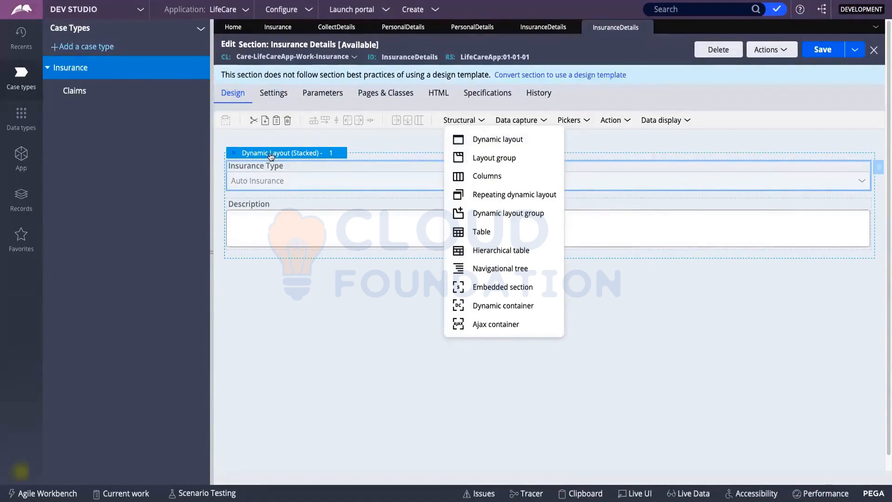
left_click(307, 156)
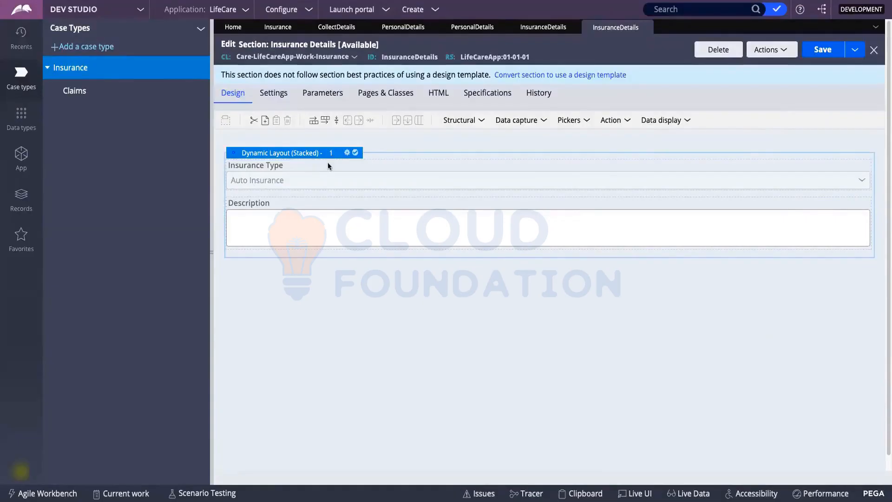
left_click(286, 226)
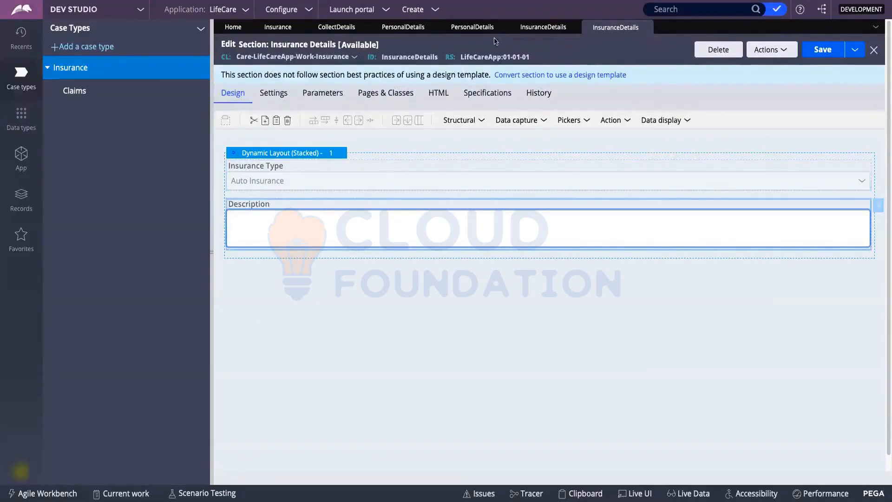
left_click(480, 32)
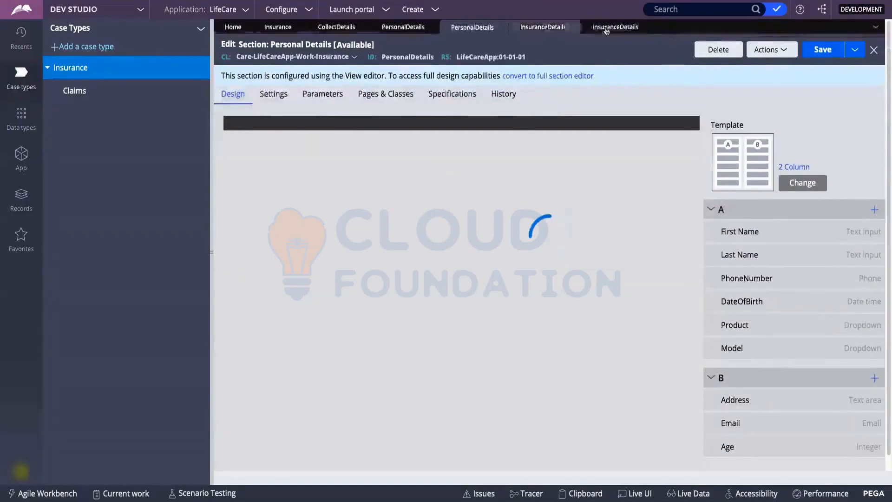
left_click(609, 29)
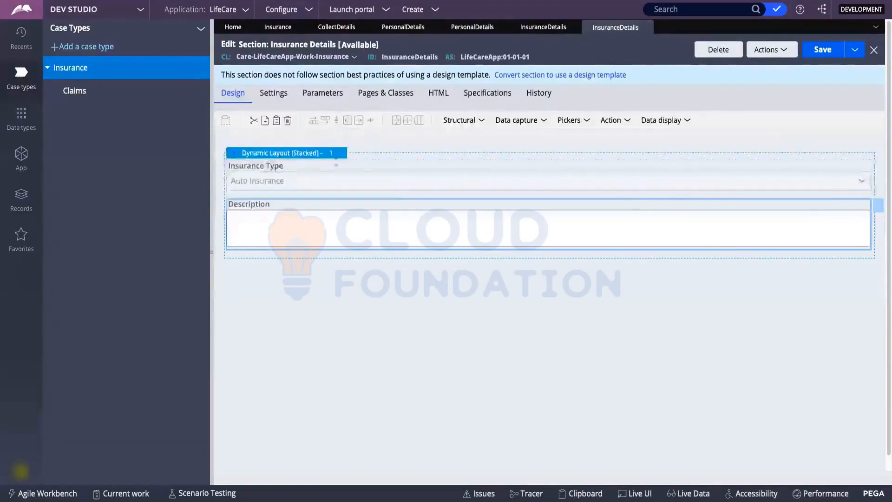
left_click(322, 155)
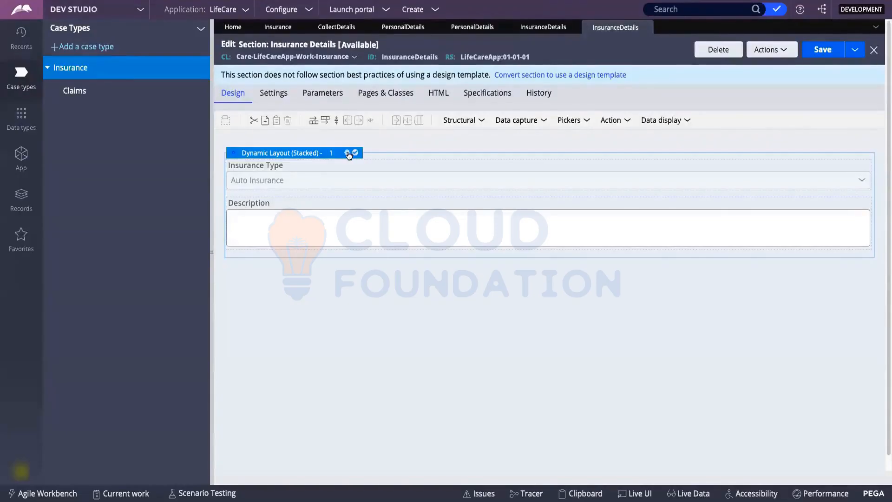
Change the dynamic layout's format to Inline grid double.
left_click(347, 153)
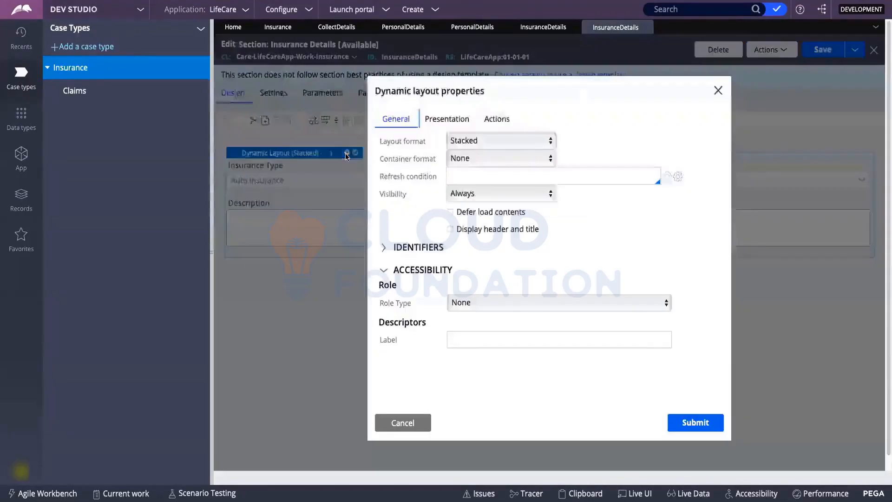
left_click(463, 141)
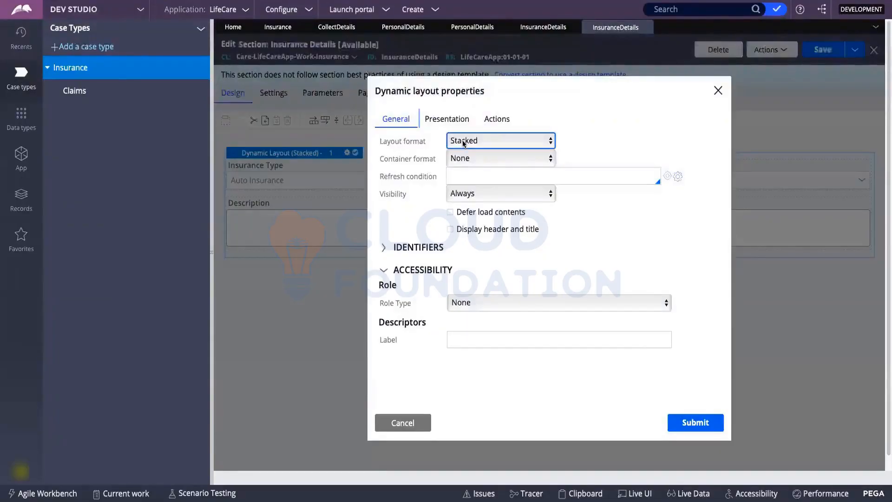
left_click(462, 140)
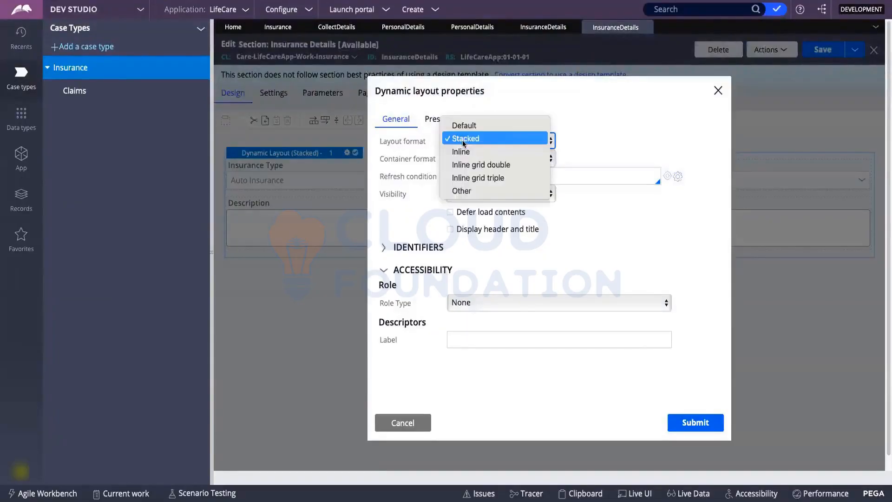
left_click(475, 164)
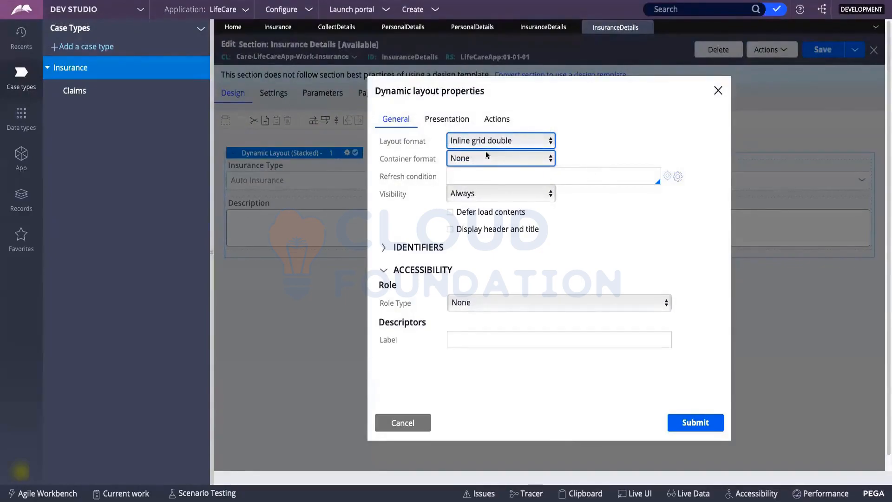
left_click(696, 424)
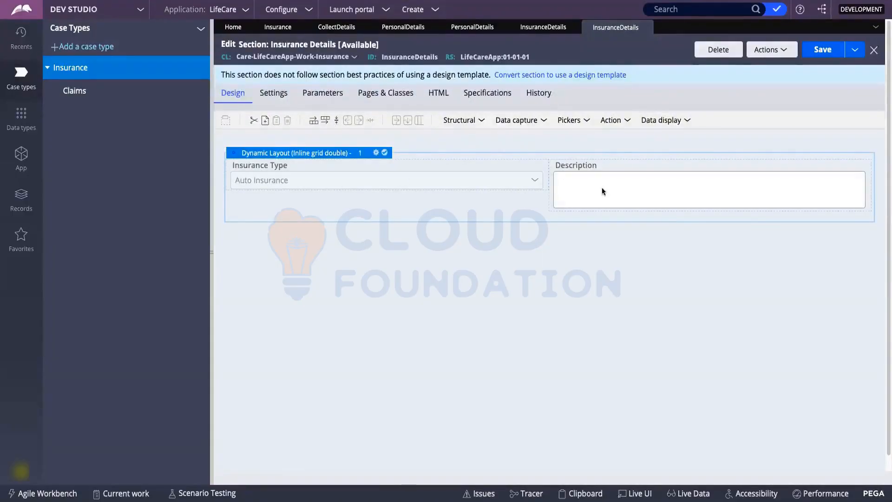
Change the layout format to the custom Inline labels left format.
left_click(377, 153)
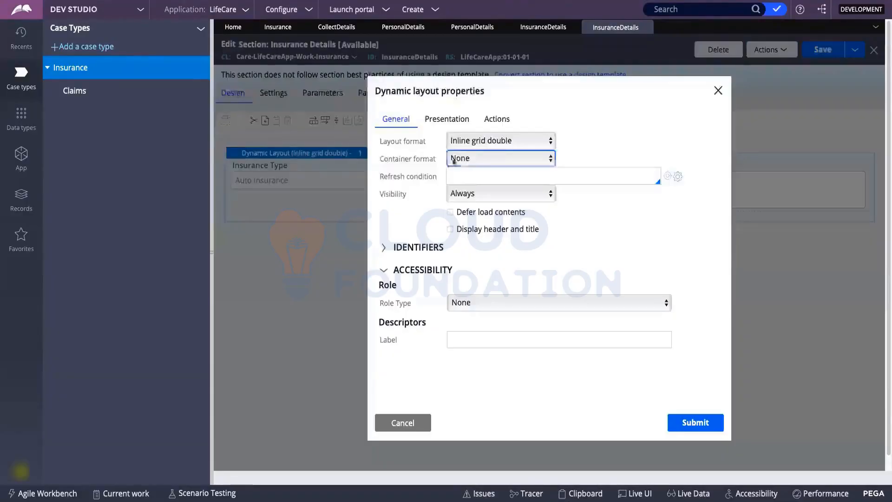
left_click(458, 142)
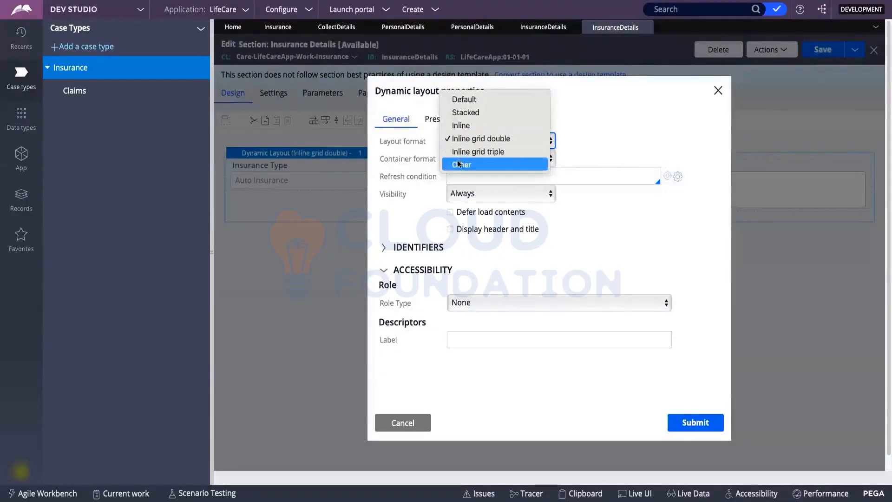
left_click(458, 164)
left_click(566, 141)
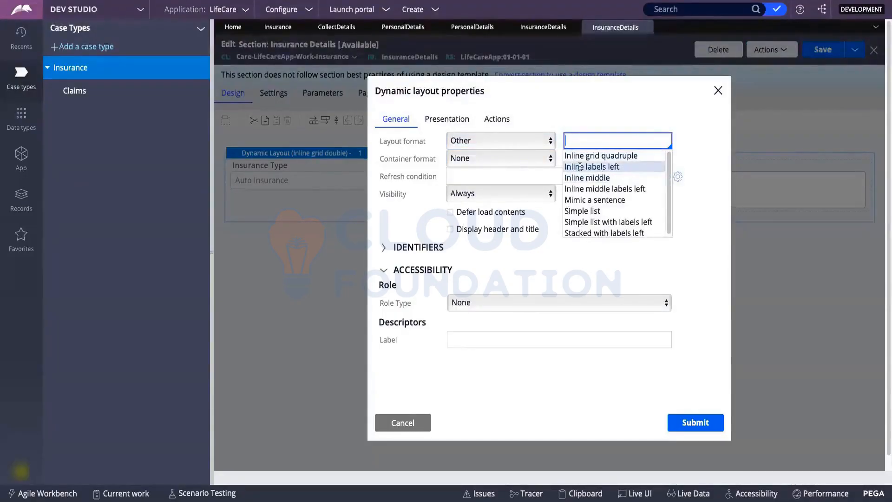
left_click(604, 167)
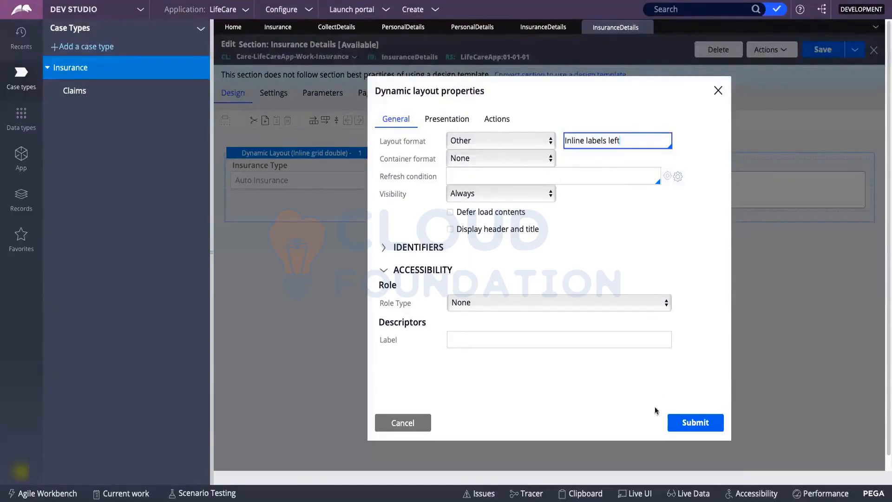
left_click(687, 420)
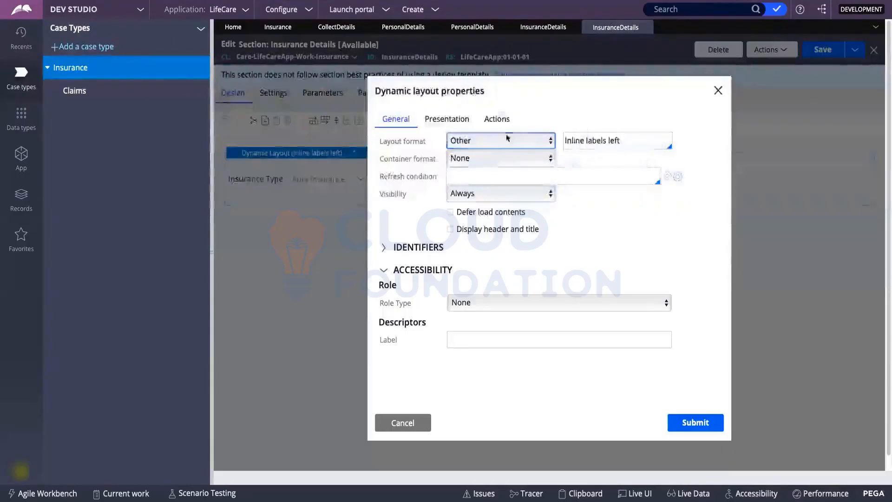
Set the layout format back to Stacked and show the App Explorer class tree.
left_click(502, 139)
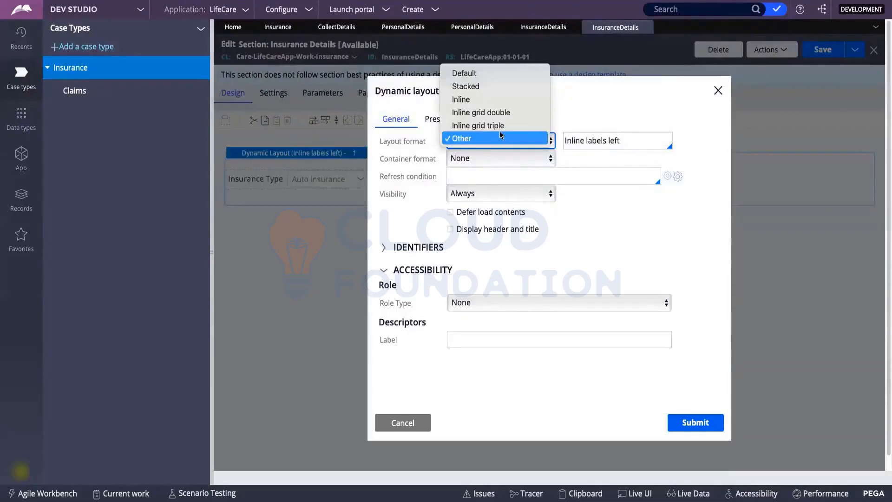
left_click(493, 86)
left_click(688, 426)
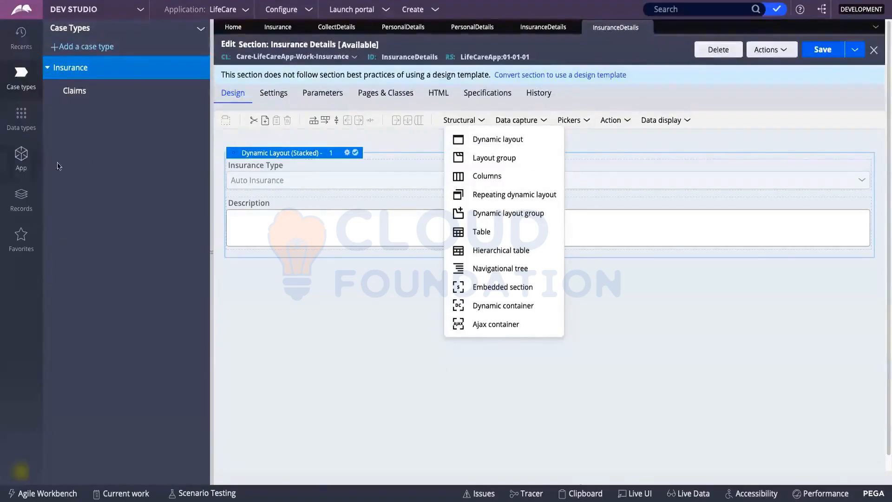
left_click(327, 304)
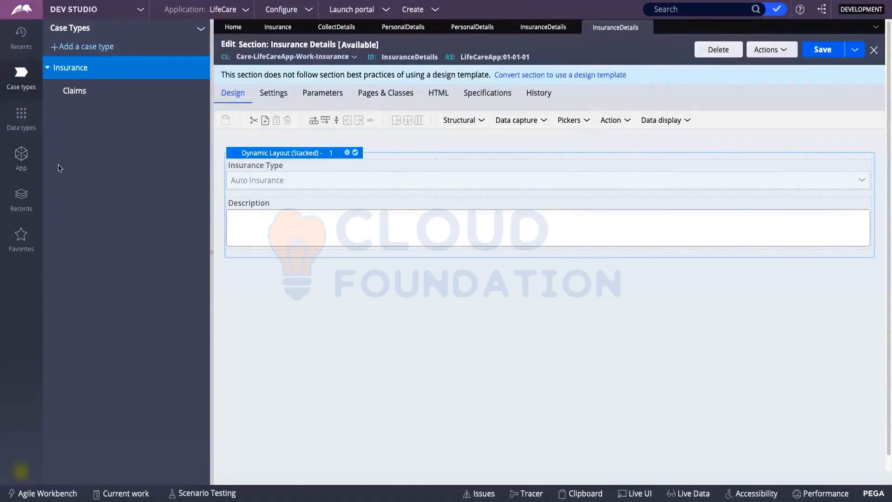
left_click(19, 159)
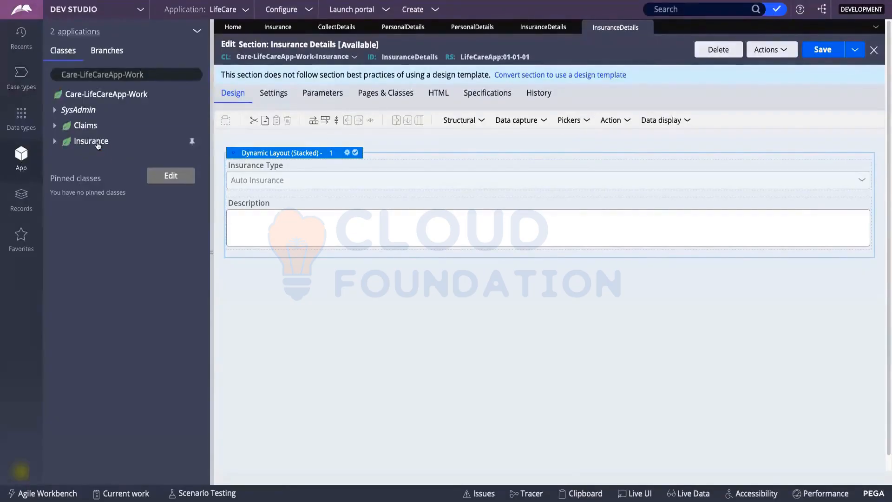
Create a new property labelled Address in the Insurance class and open it.
double_click(98, 146)
right_click(98, 146)
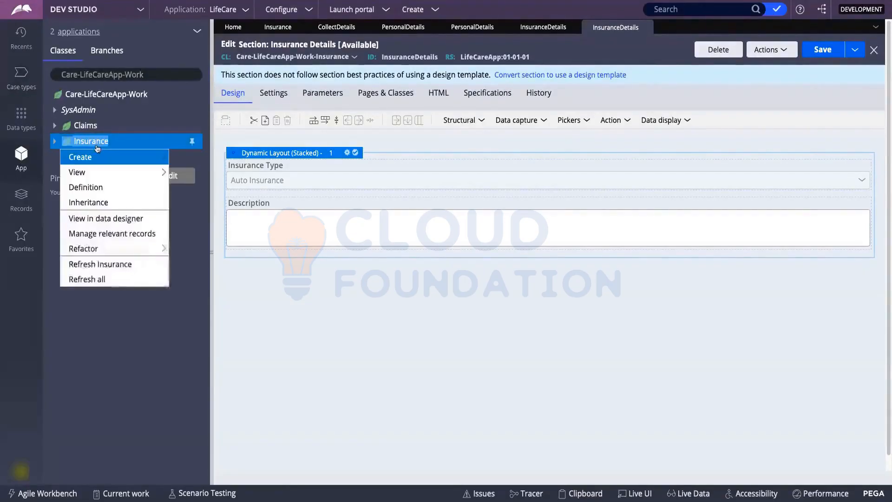
mouse_move(96, 157)
mouse_move(207, 164)
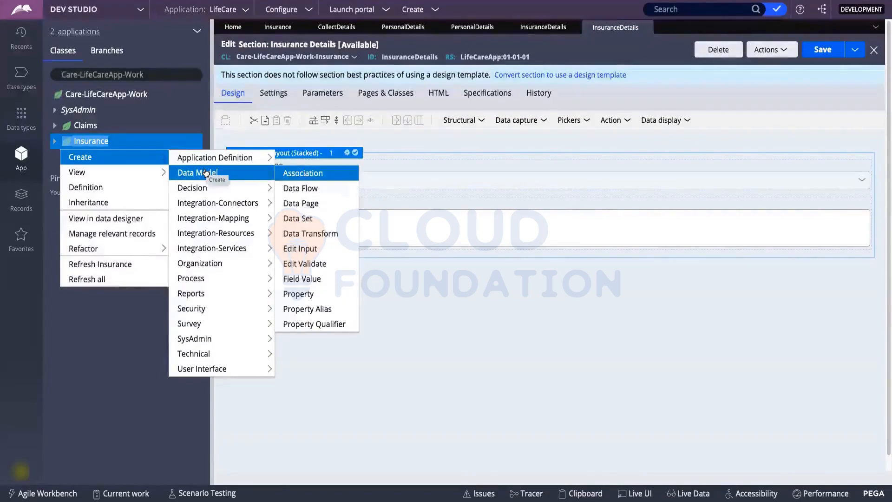
left_click(311, 296)
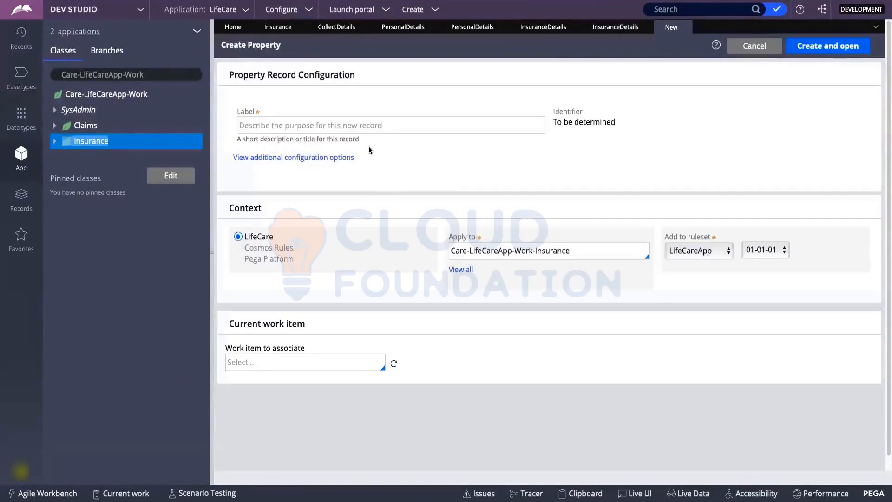
left_click(323, 124)
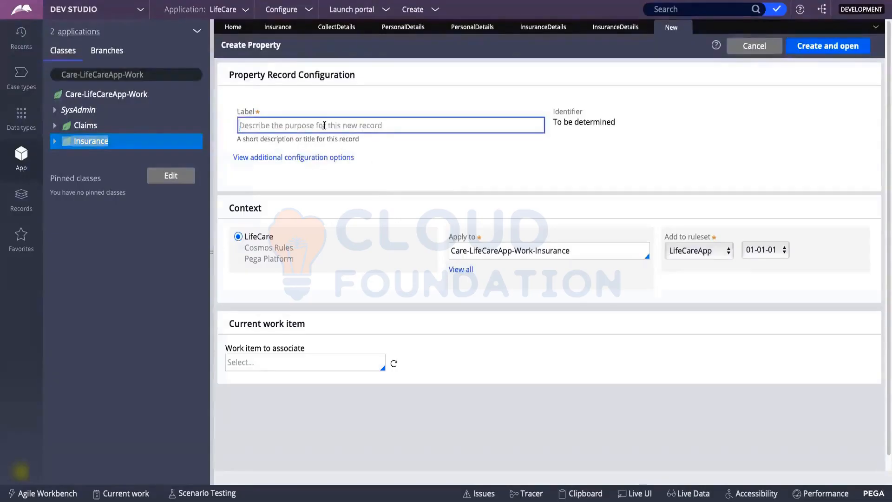
type("Add")
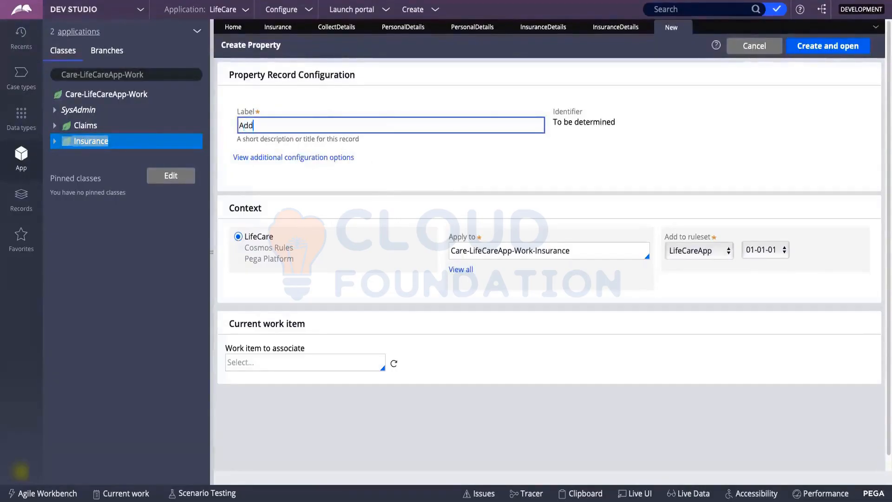
type("ress")
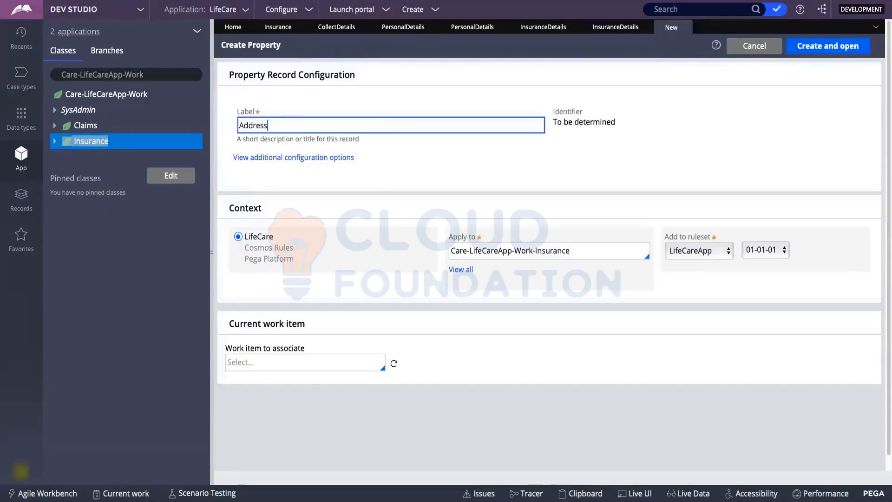
left_click(483, 171)
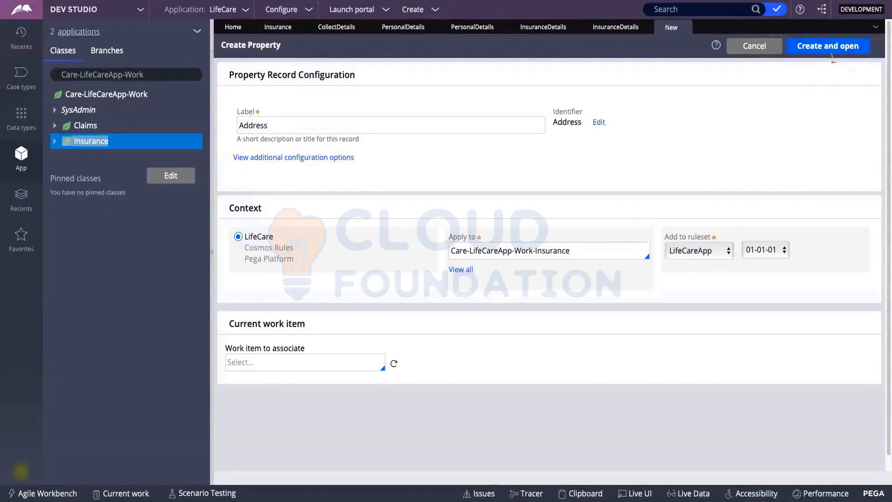
left_click(820, 47)
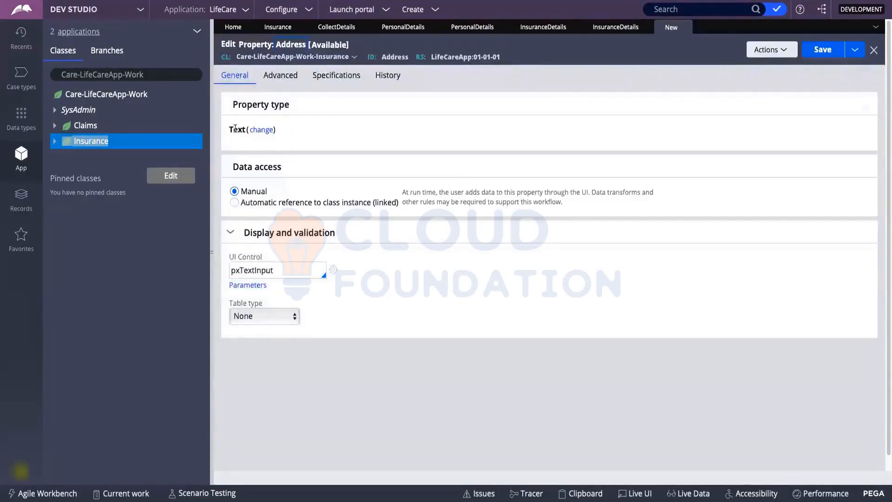
Make Address a Page Group with page definition Care-LifeCareApp-Work-Insurance and save it.
left_click(261, 131)
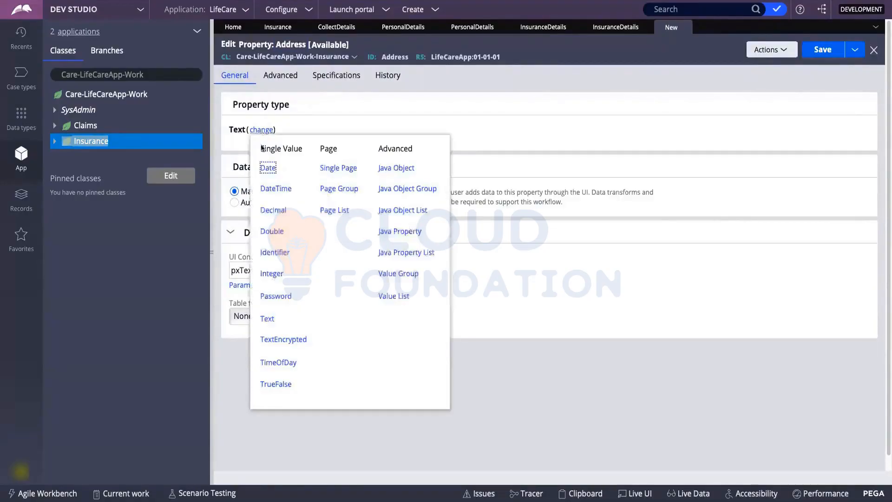
left_click(348, 192)
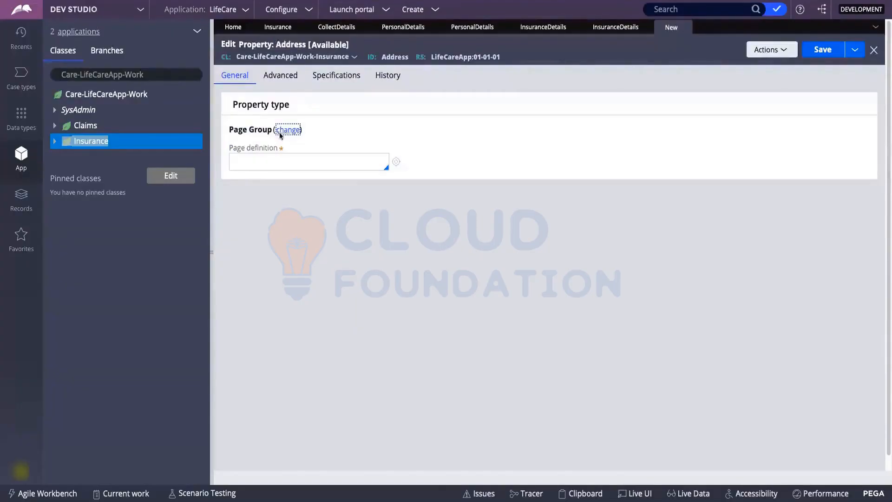
left_click(253, 159)
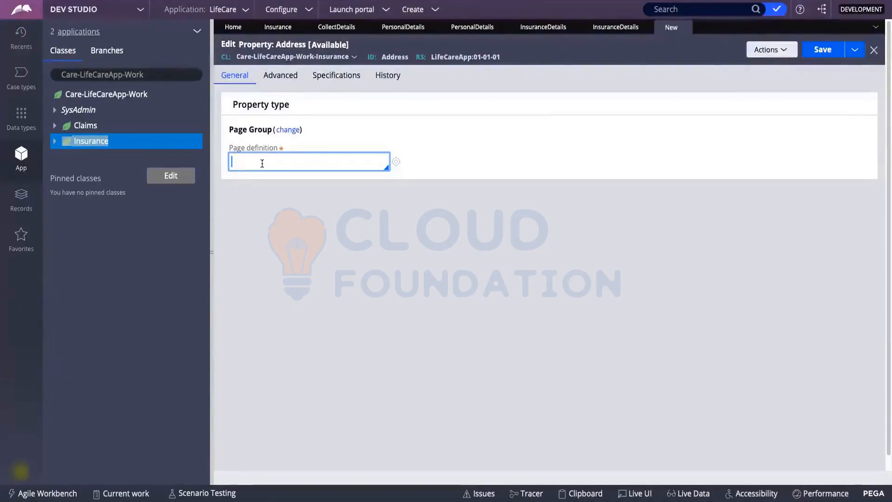
left_click(113, 79)
key("ctrl+c")
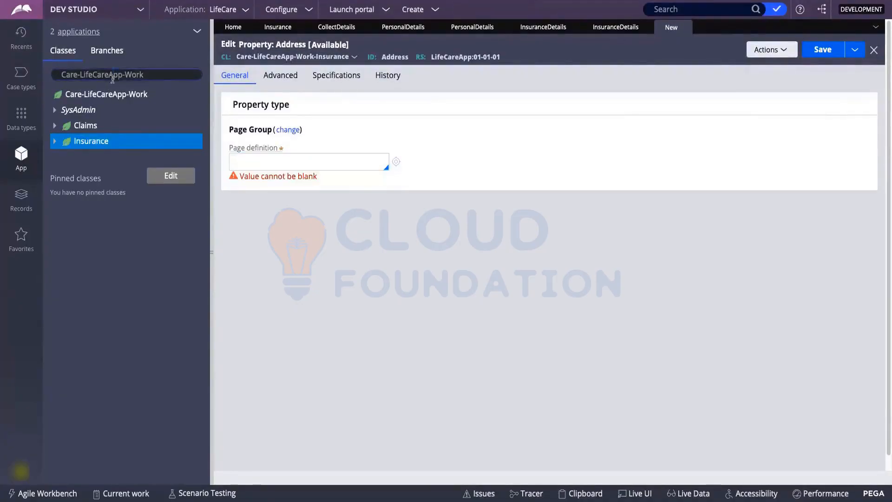
left_click(232, 160)
key("ctrl+v")
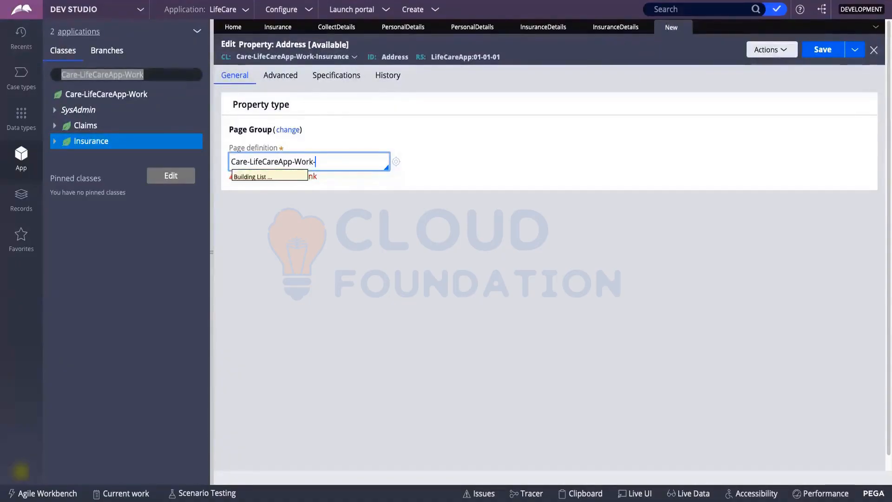
key("Down")
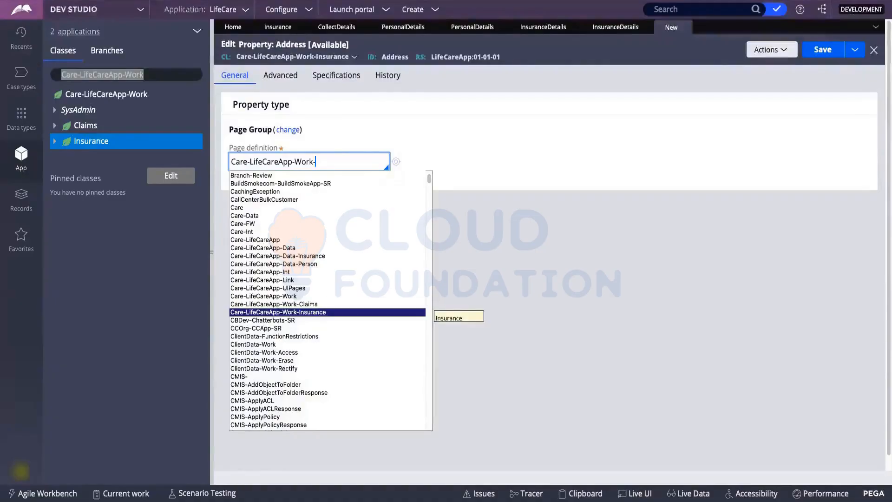
key("Return")
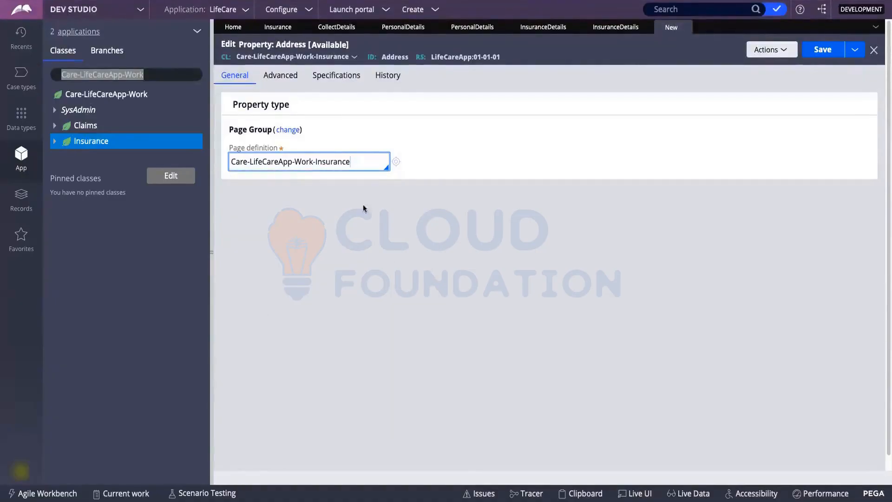
left_click(822, 49)
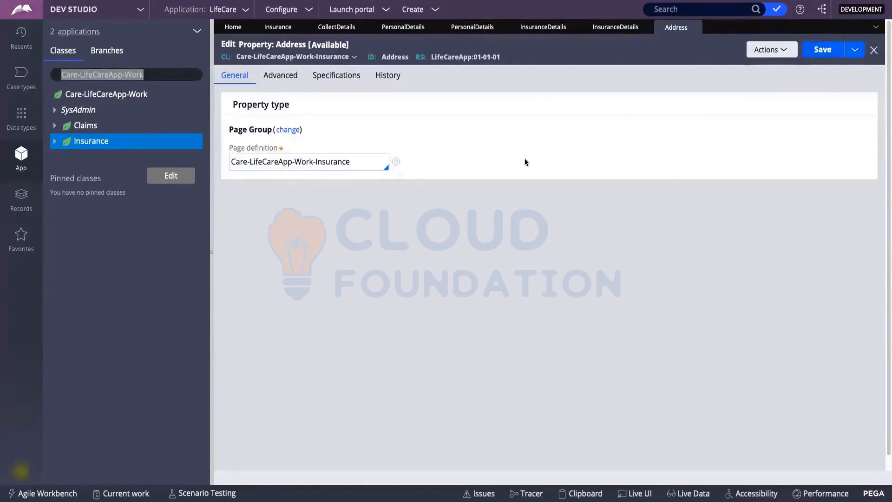
left_click_drag(357, 162, 229, 161)
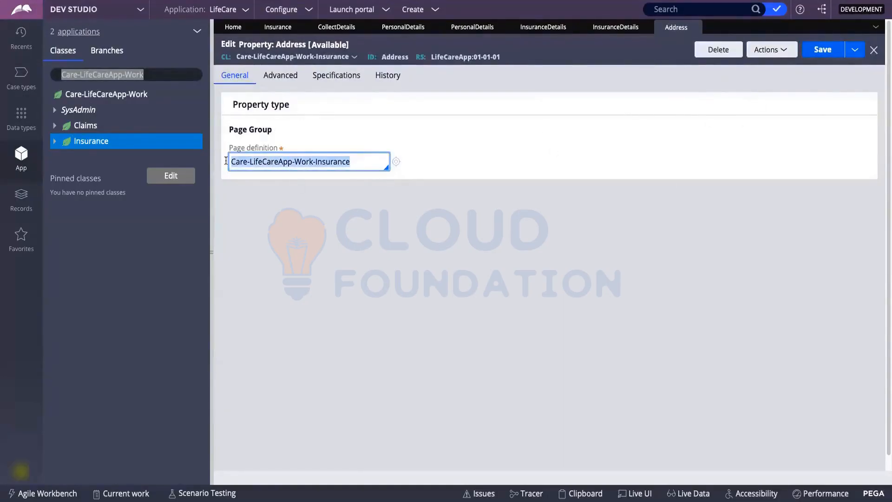
Expand Insurance > Data Model > Property to list Address, Address_1 and the other properties.
left_click(334, 139)
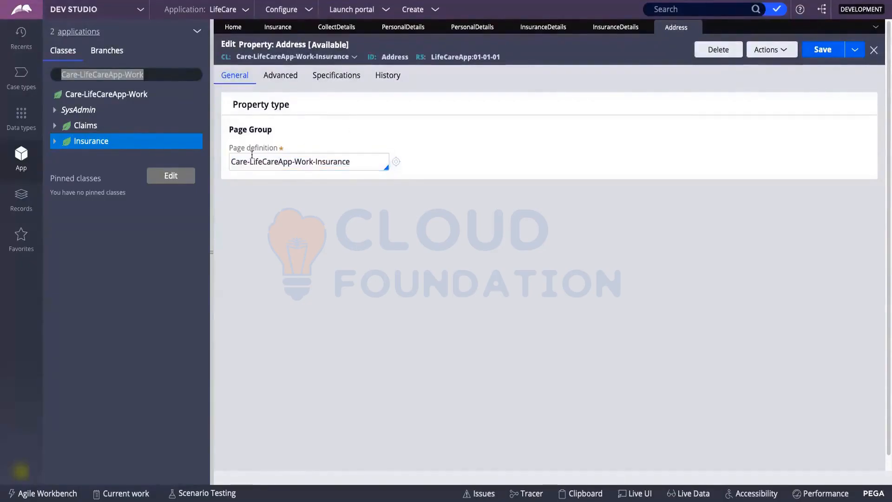
left_click(55, 144)
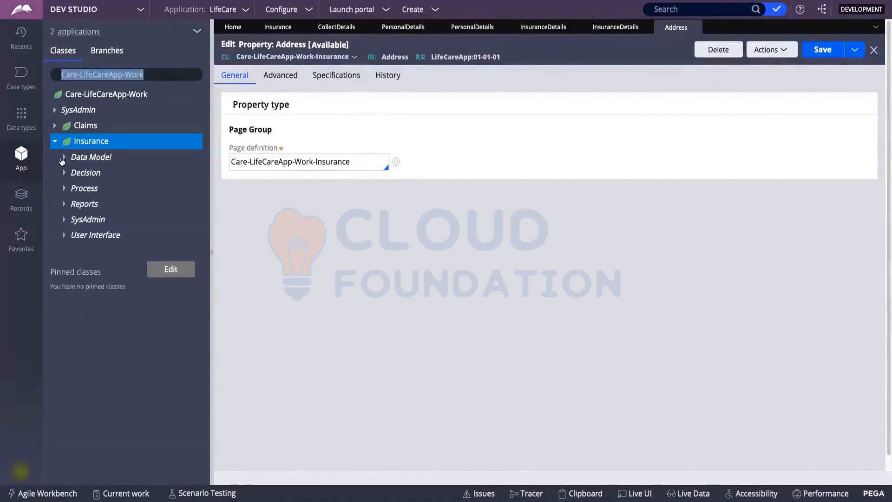
left_click(63, 157)
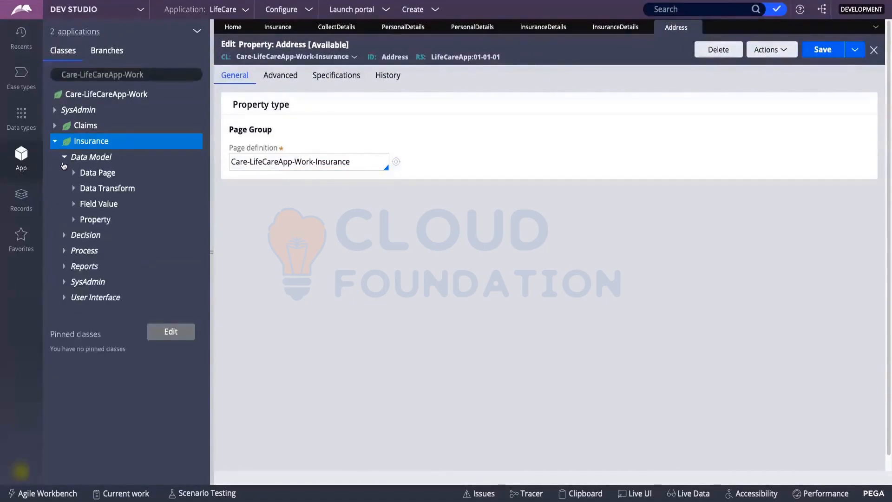
left_click(74, 221)
scroll(123, 232, "down", 1)
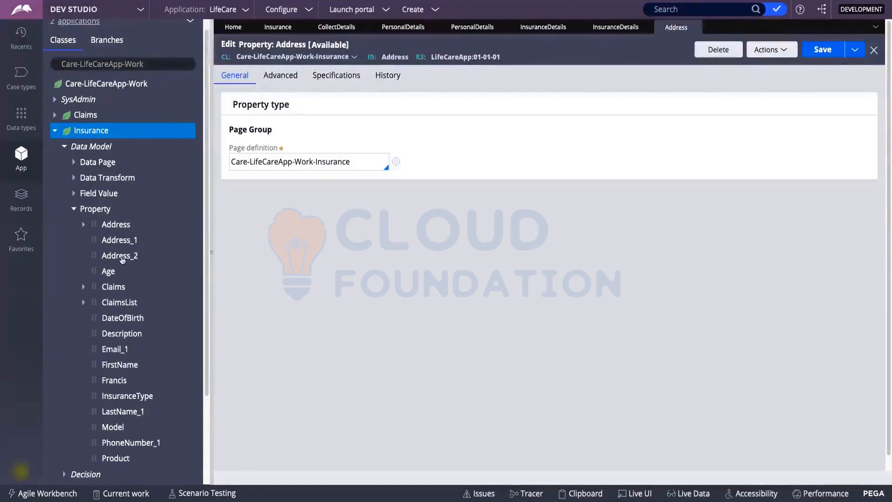
scroll(133, 396, "down", 2)
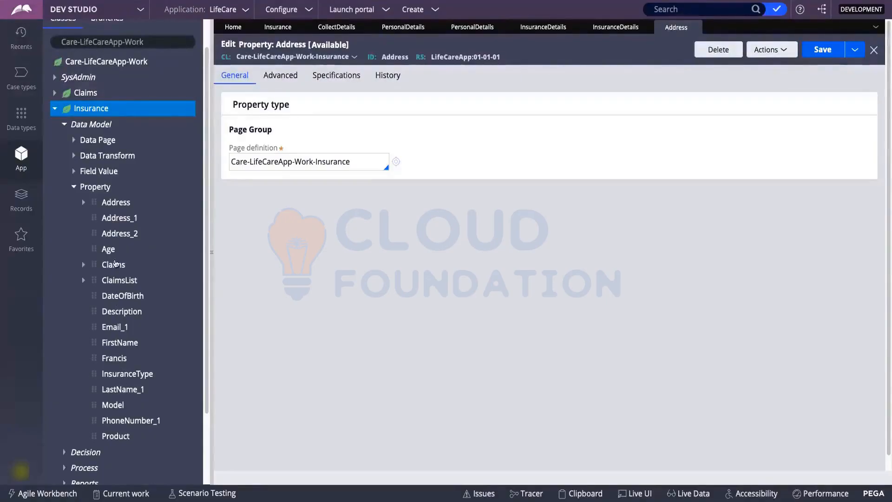
right_click(102, 187)
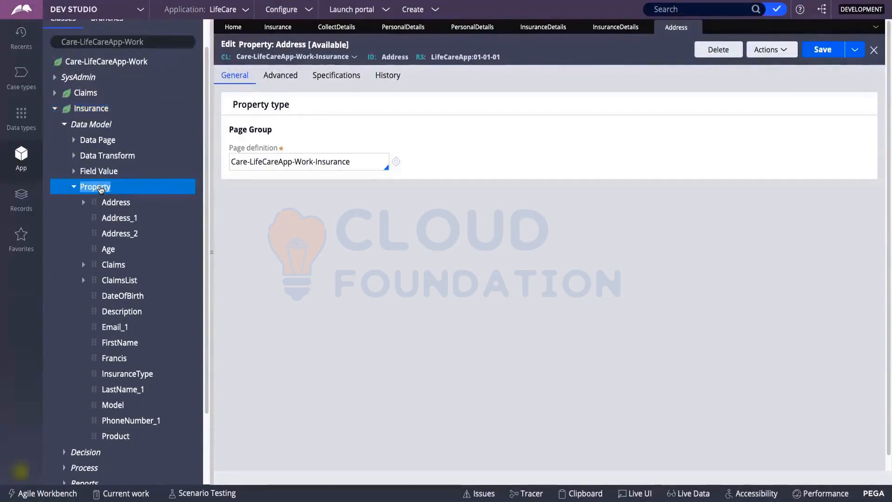
Create and save a Text property named Street in the Insurance class.
left_click(103, 203)
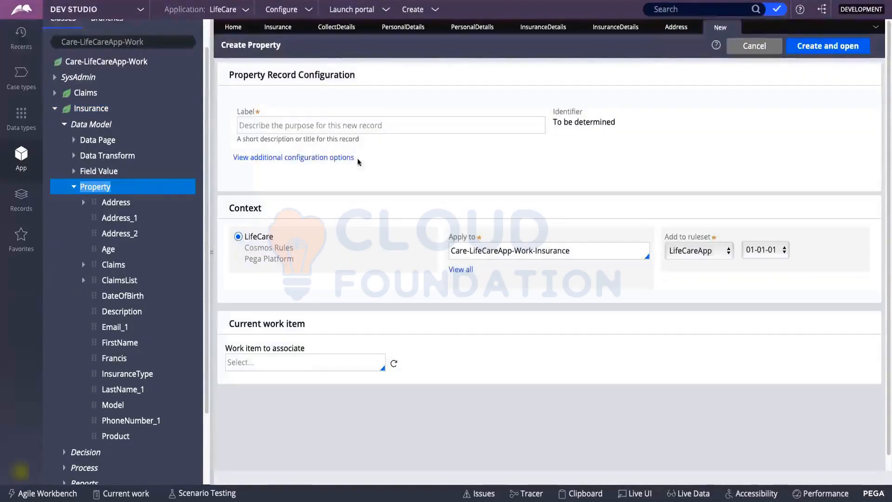
left_click(339, 125)
type("Street")
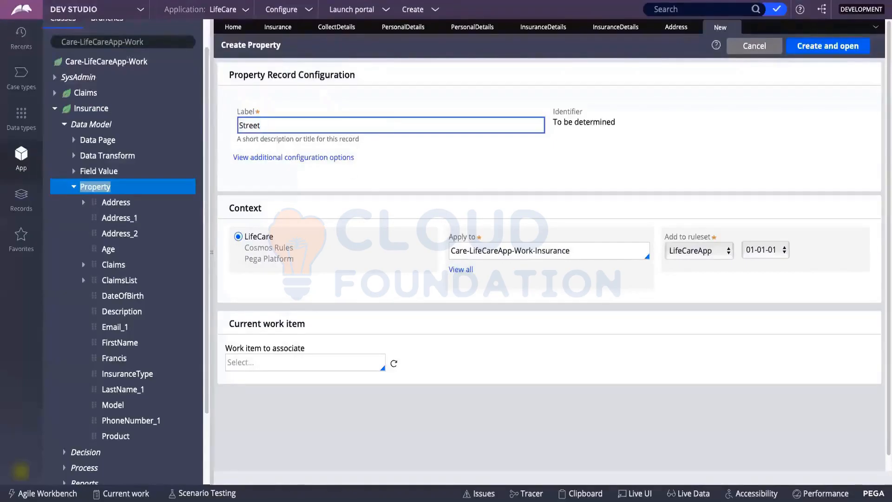
left_click(498, 180)
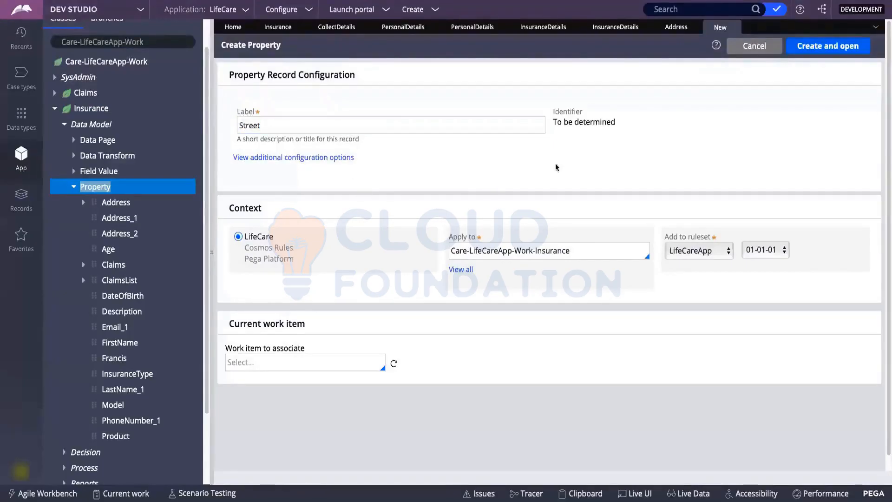
left_click(835, 48)
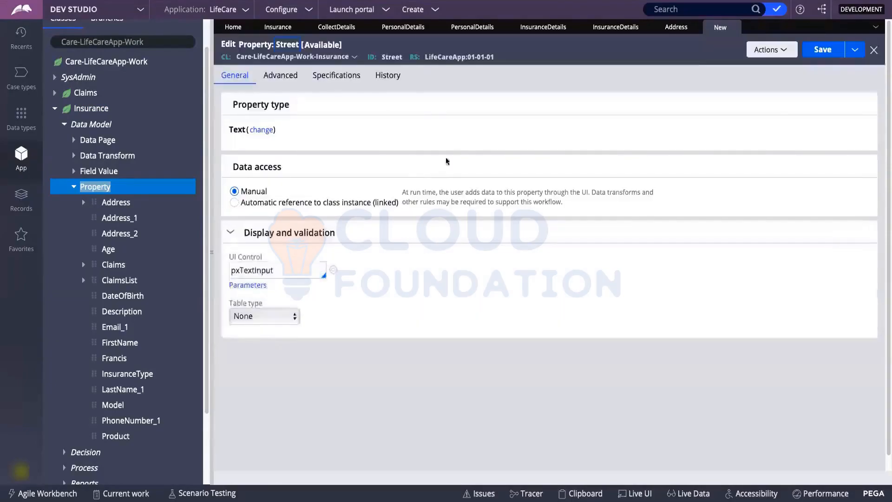
left_click(823, 50)
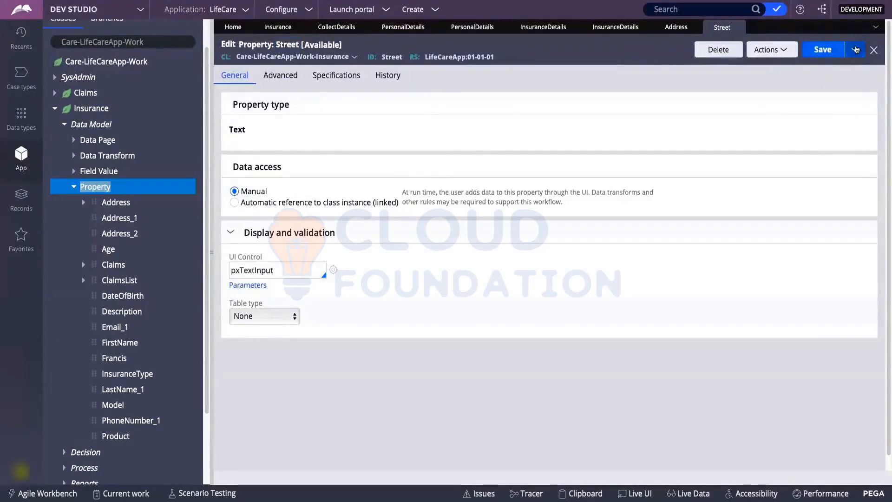
Save a copy of Street as a new State property and save it.
left_click(856, 50)
left_click(810, 65)
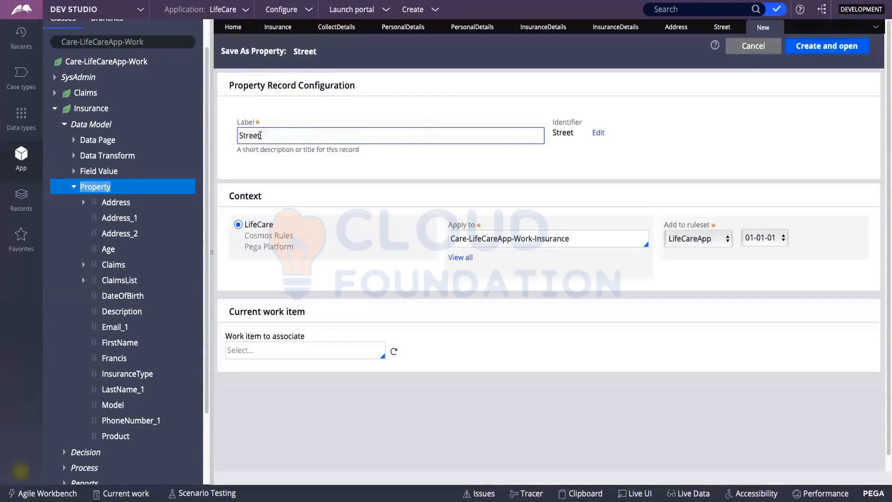
double_click(261, 135)
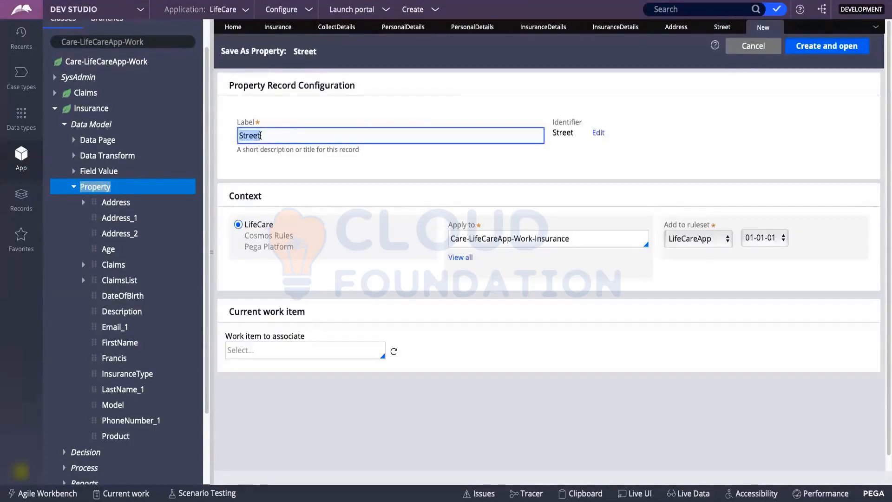
type("State")
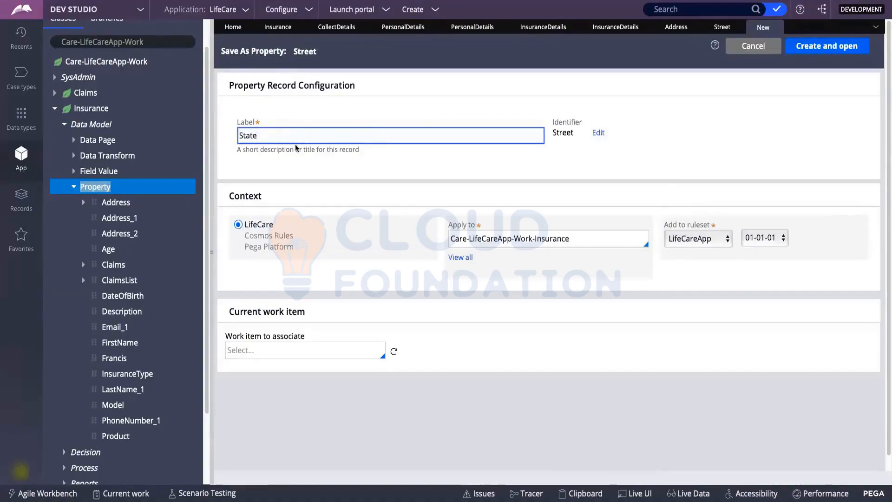
left_click(686, 170)
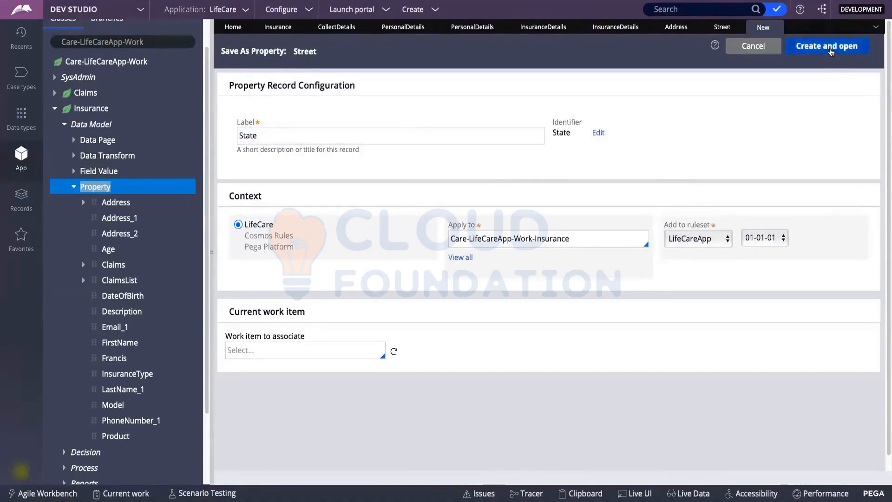
left_click(827, 46)
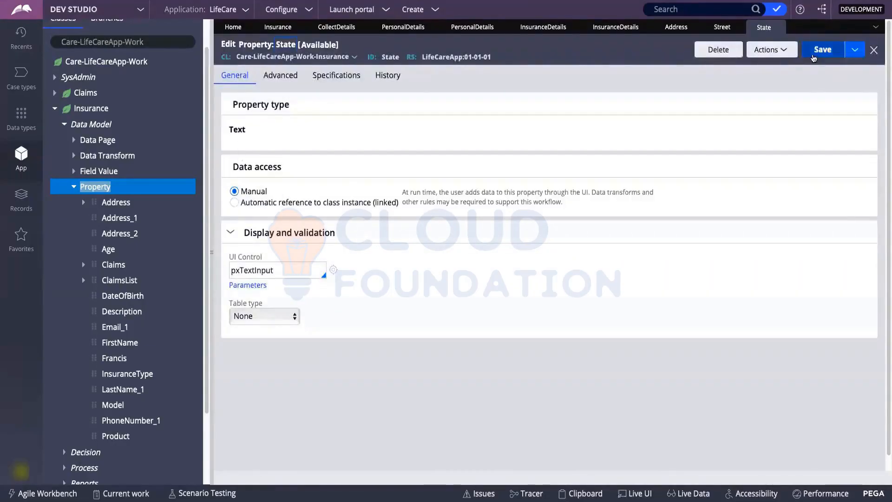
left_click(814, 58)
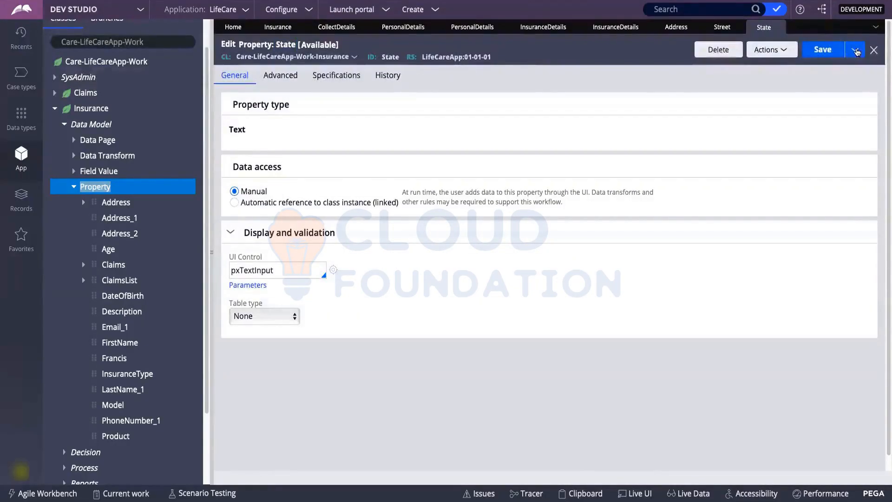
left_click(856, 52)
left_click(766, 65)
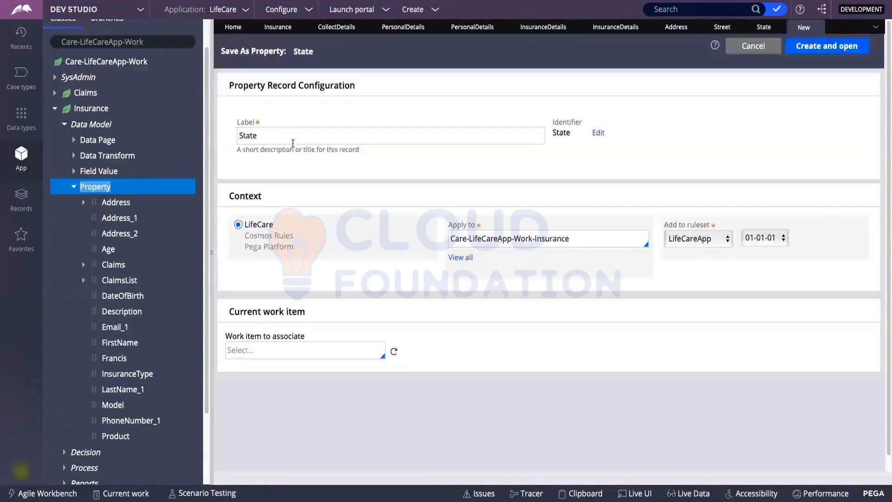
Relabel the copy as Country, create it and save it.
left_click(291, 135)
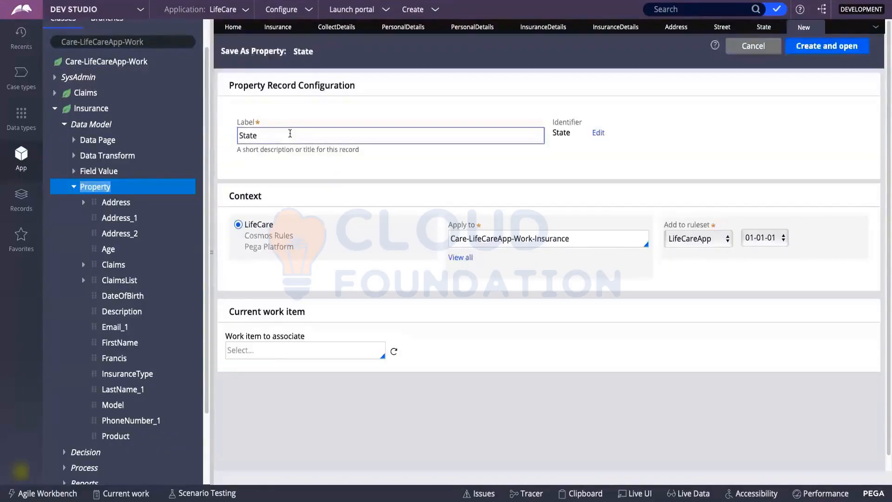
double_click(289, 135)
type("Country")
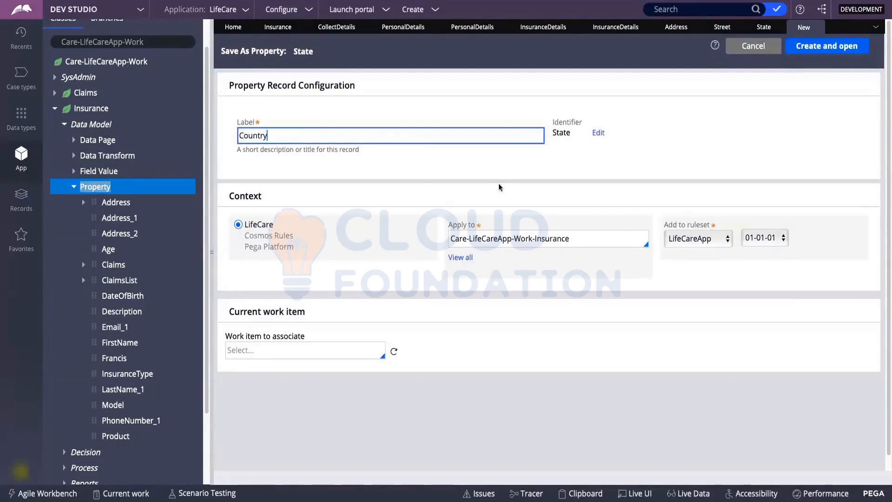
left_click(500, 187)
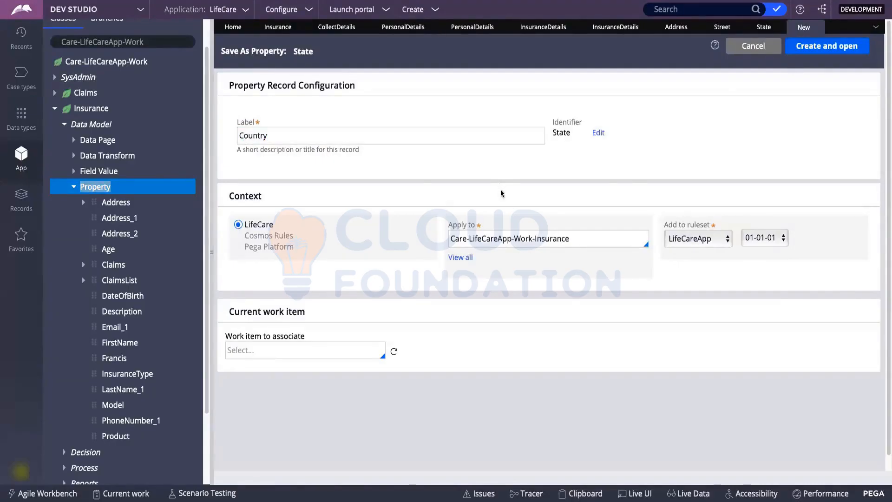
left_click(819, 52)
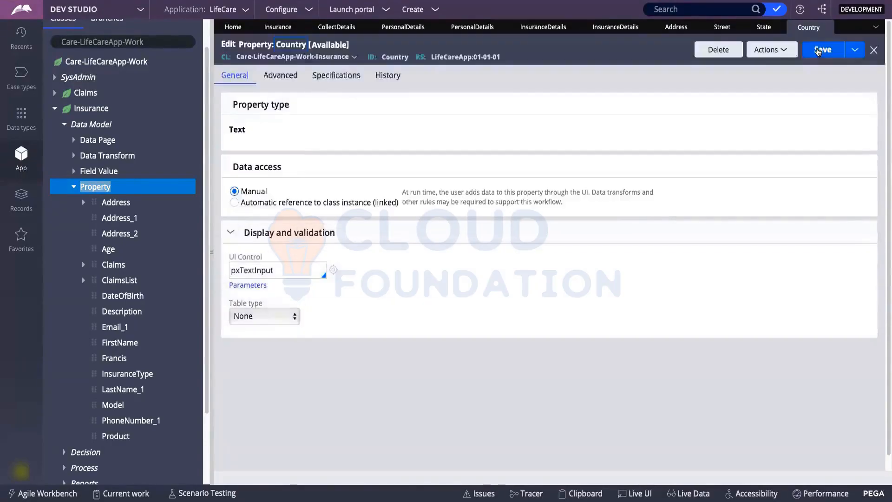
left_click(818, 50)
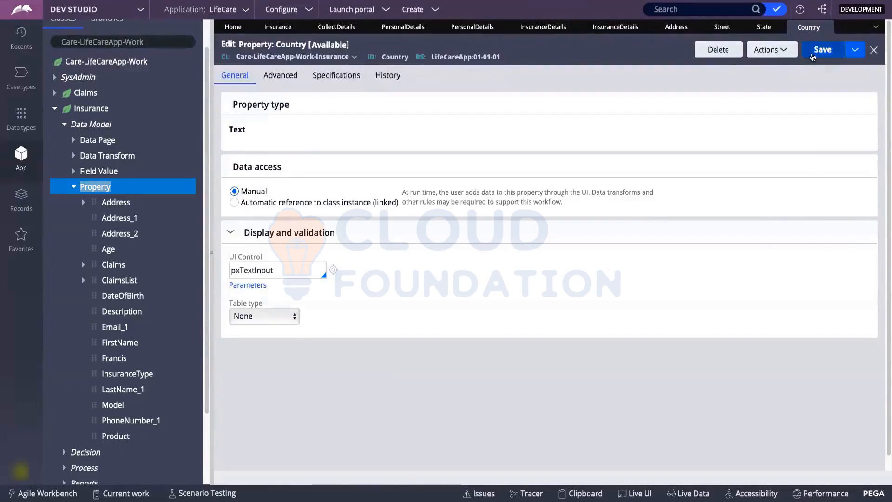
Save a copy of Country as a new ZipCode property and save it.
left_click(855, 50)
left_click(832, 69)
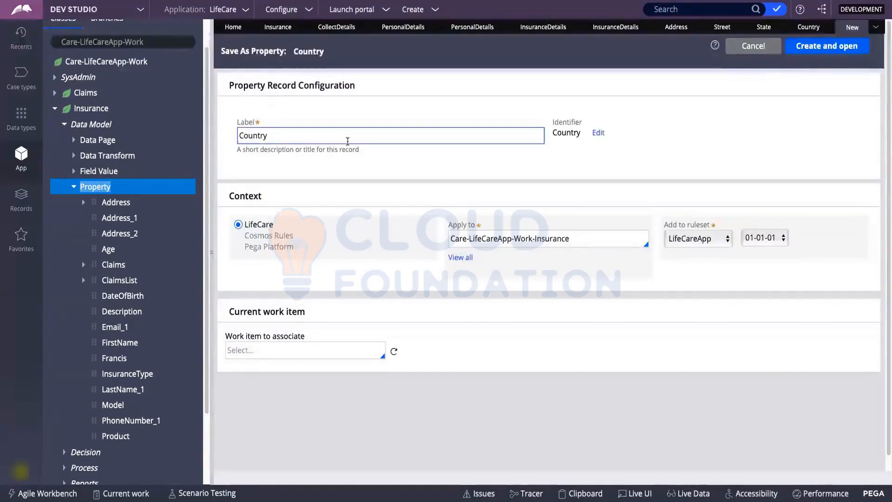
triple_click(347, 141)
type("ZipCode")
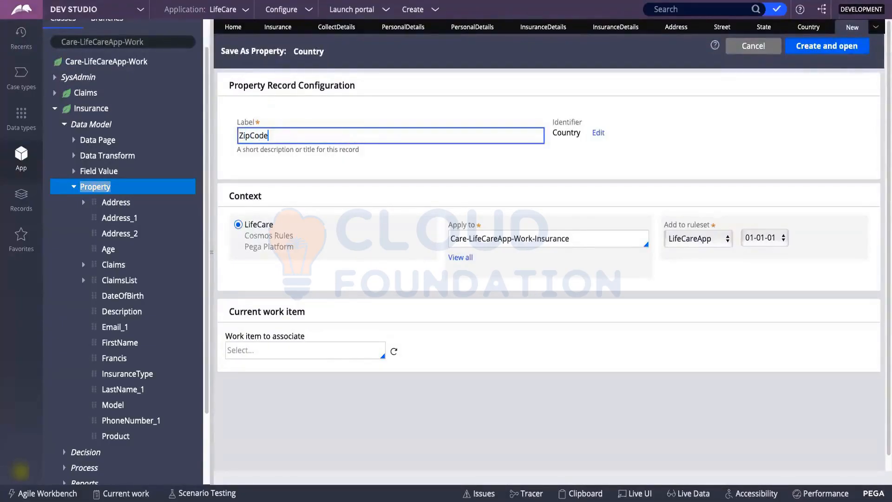
left_click(548, 160)
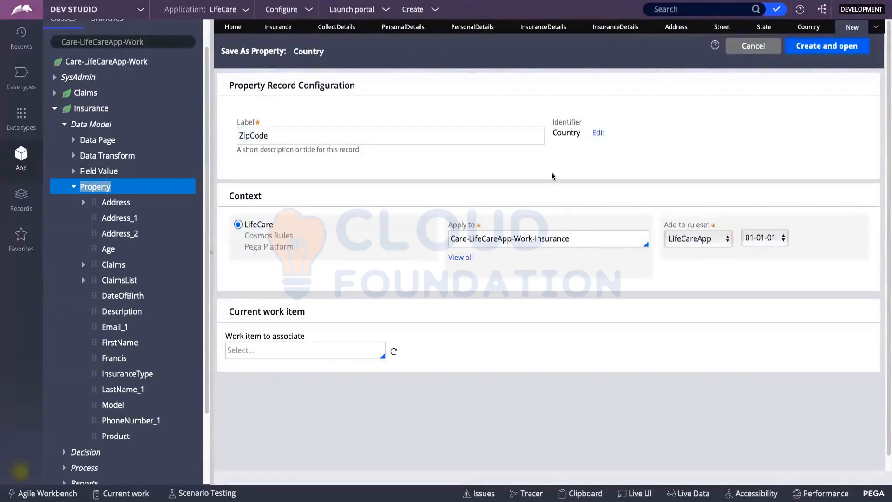
left_click(803, 46)
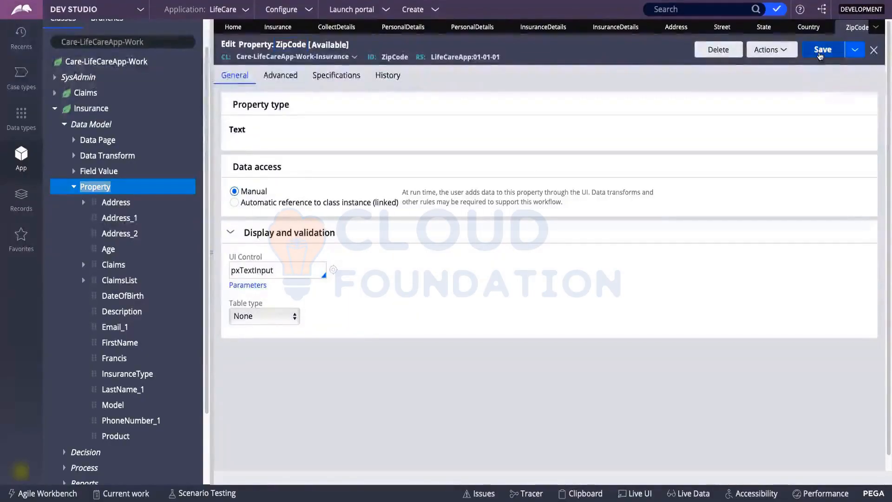
left_click(820, 52)
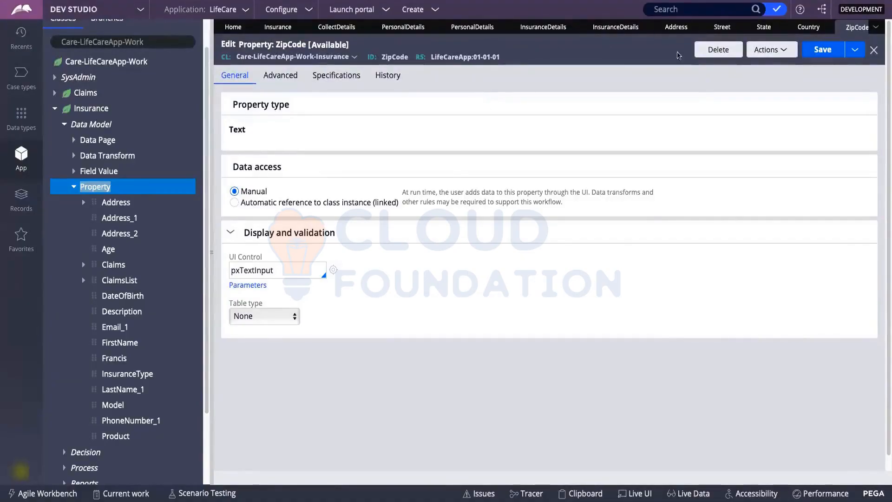
Review the Address property's Page Group type and page definition, then save and close it.
left_click(667, 33)
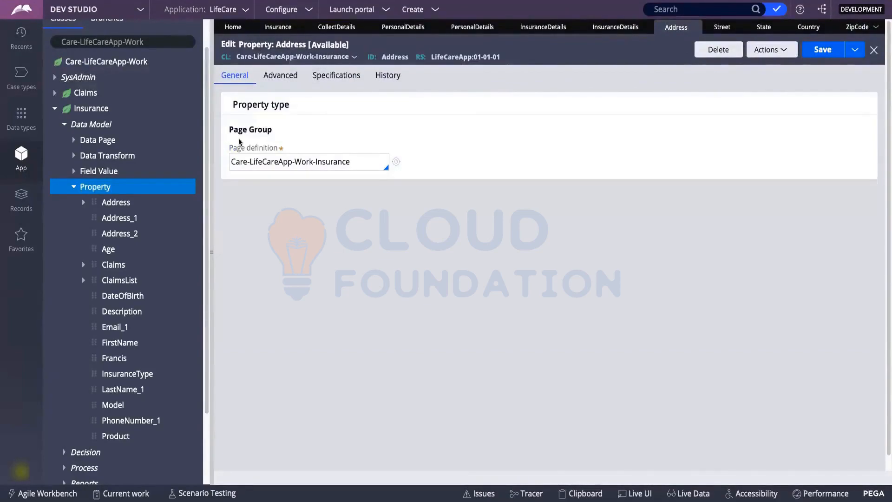
left_click_drag(231, 131, 285, 130)
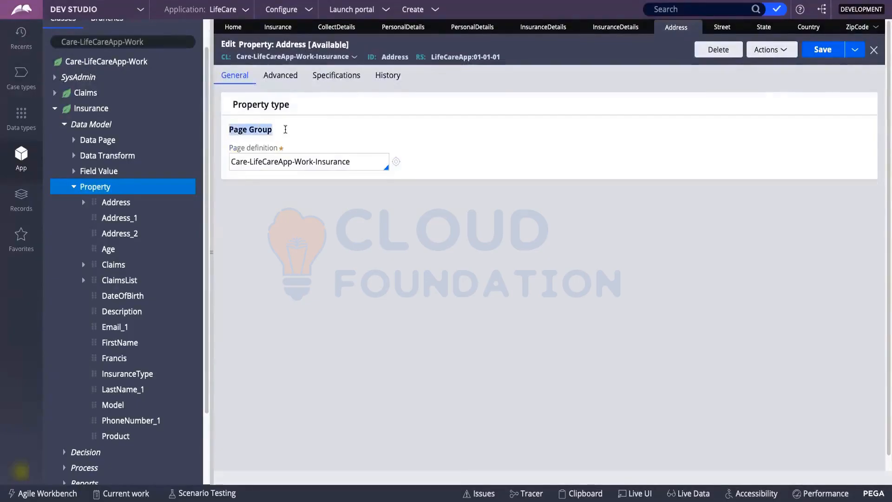
left_click_drag(354, 164, 230, 165)
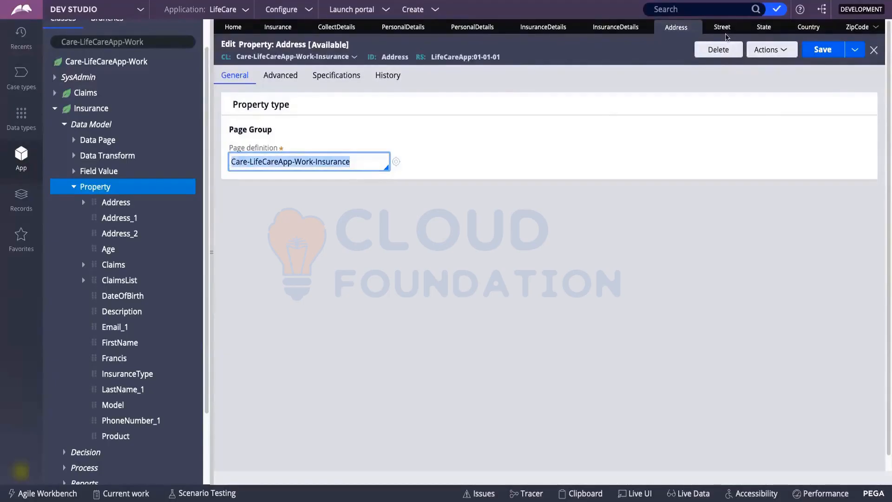
left_click(497, 185)
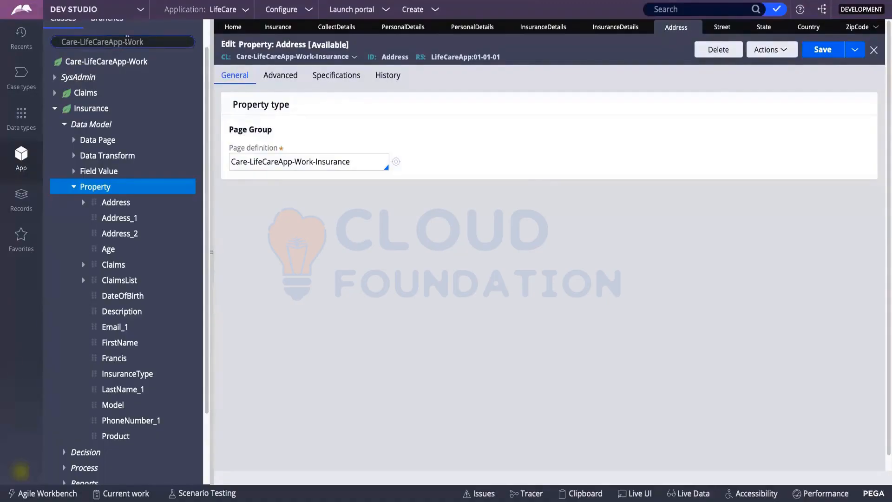
left_click(144, 43)
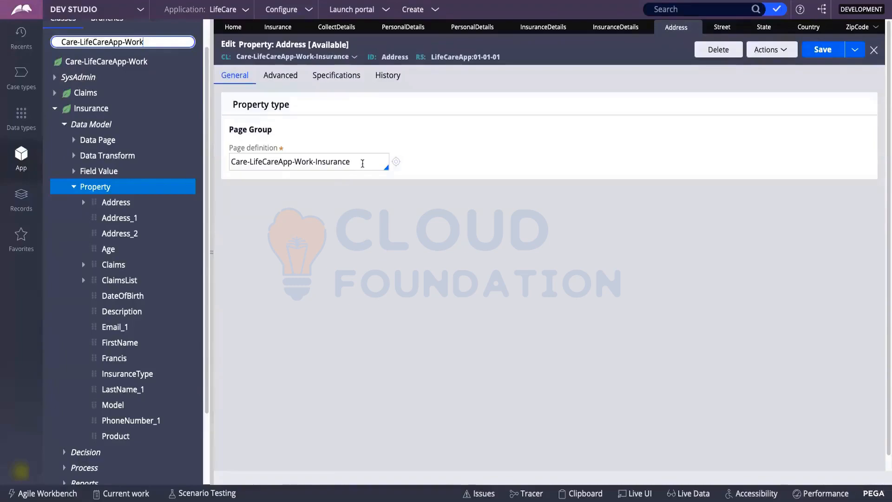
left_click_drag(362, 163, 231, 157)
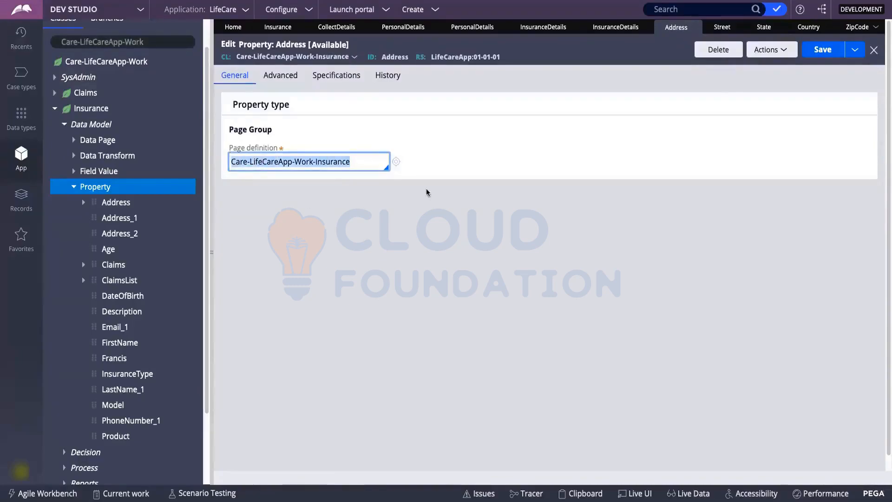
scroll(116, 126, "up", 1)
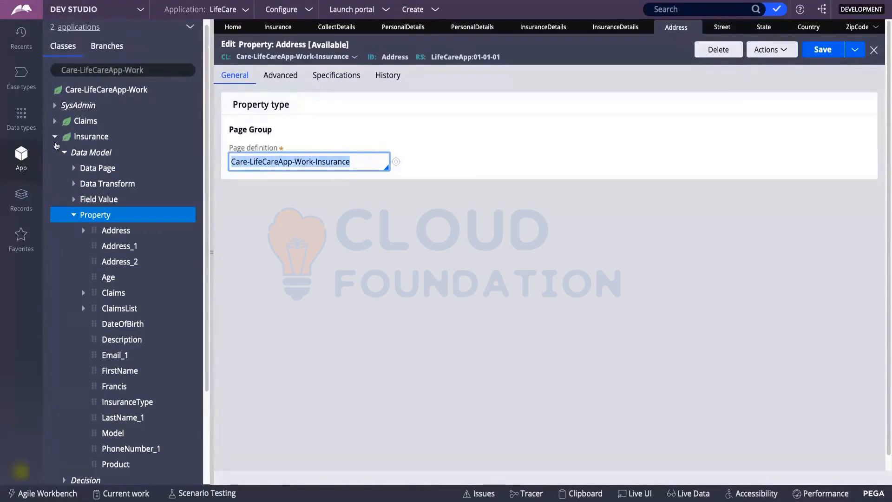
left_click(55, 137)
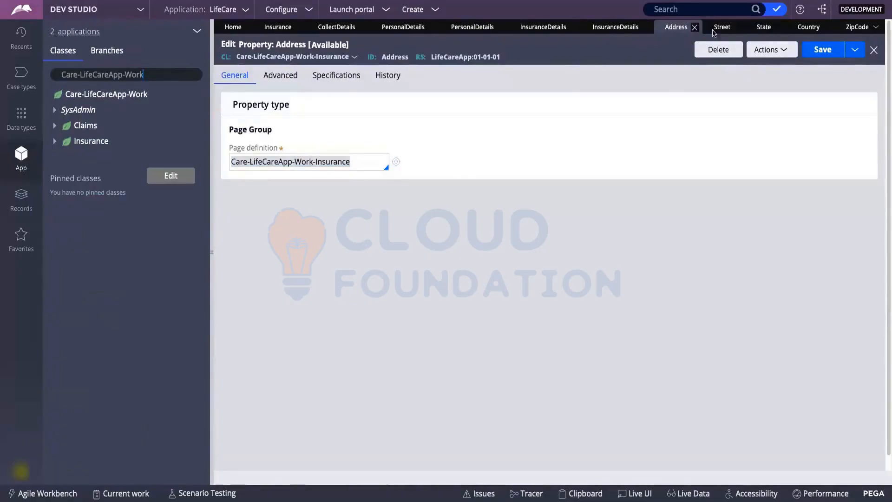
left_click(822, 49)
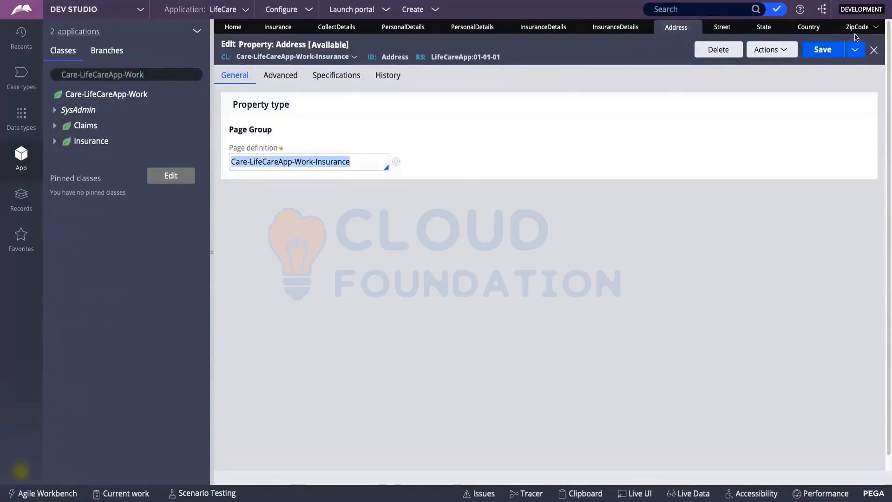
left_click(874, 50)
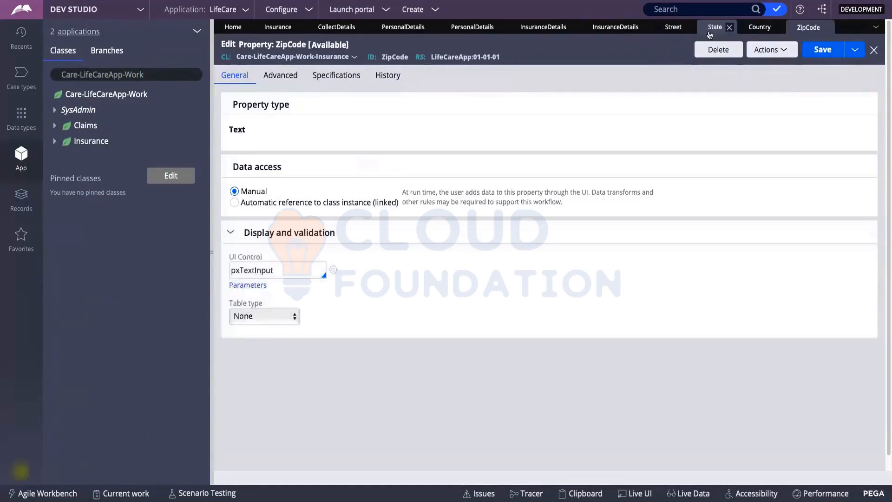
Close the ZipCode, Country, State and Street property editors.
left_click(825, 28)
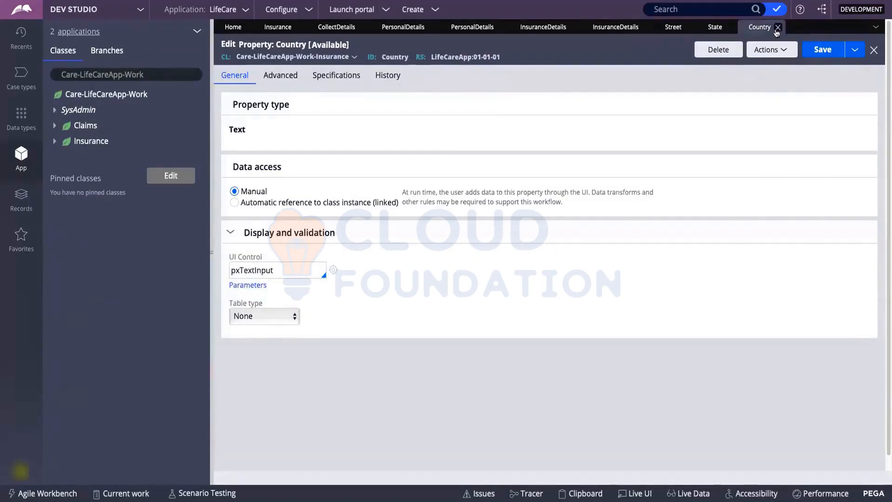
left_click(779, 28)
left_click(736, 28)
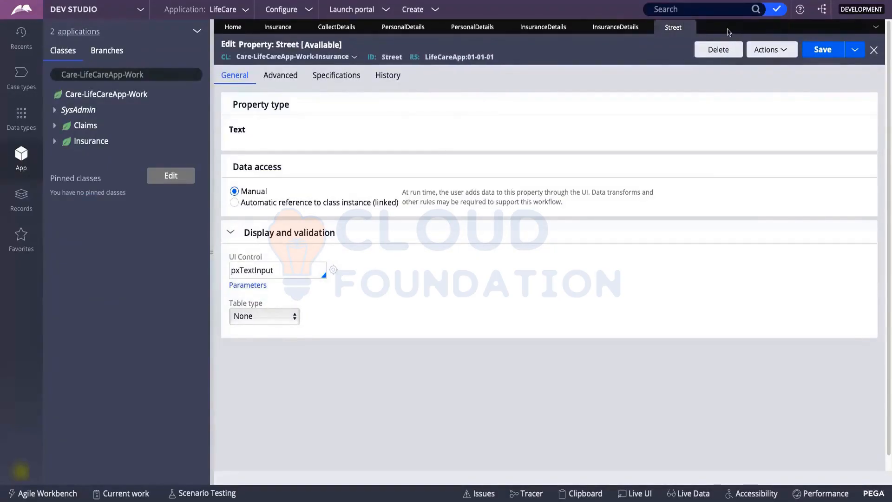
left_click(689, 28)
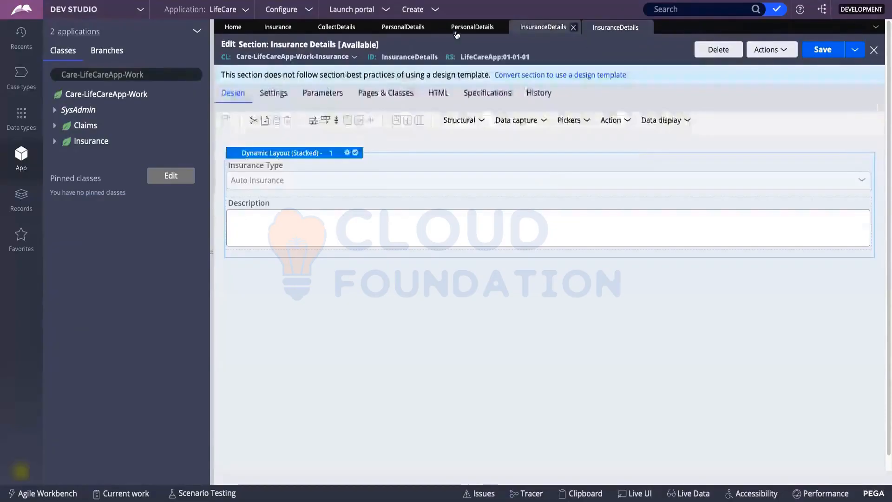
Switch through the open rule tabs back to the Insurance Details section designer.
left_click(472, 27)
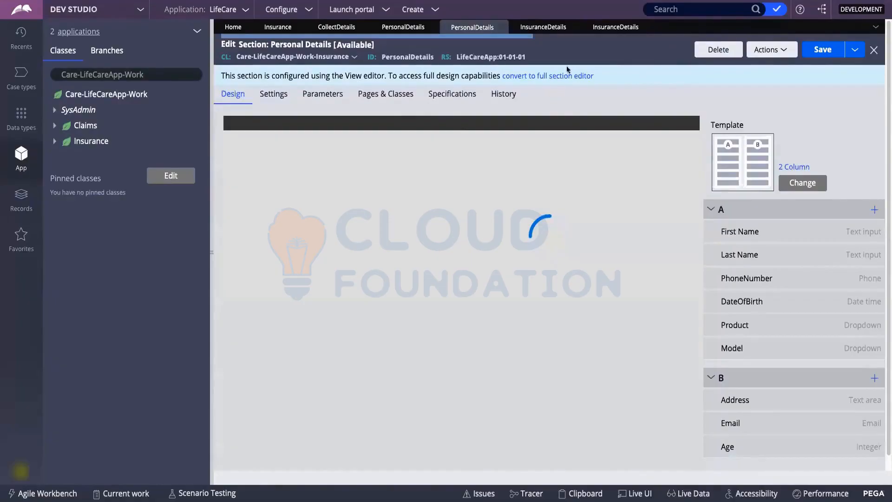
left_click(500, 28)
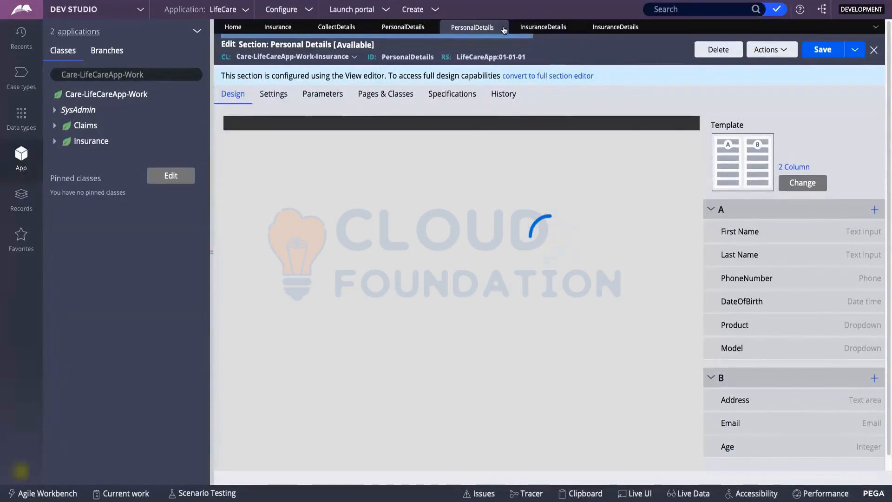
left_click(543, 29)
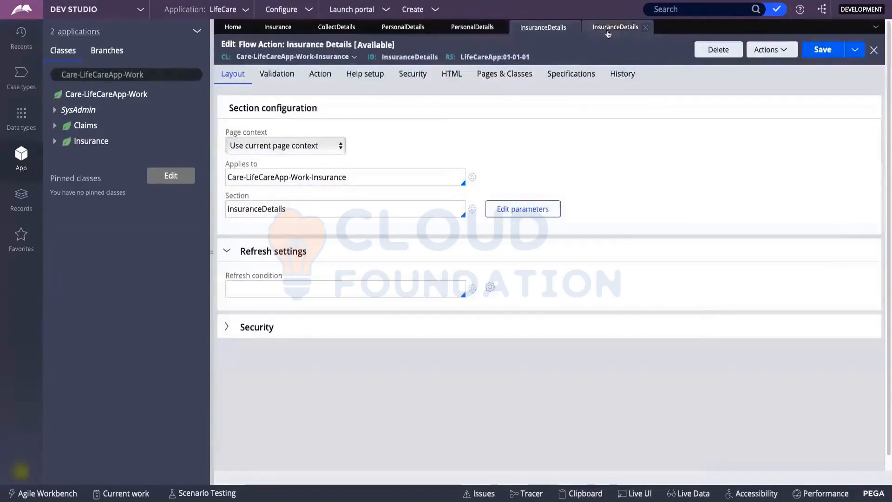
left_click(607, 31)
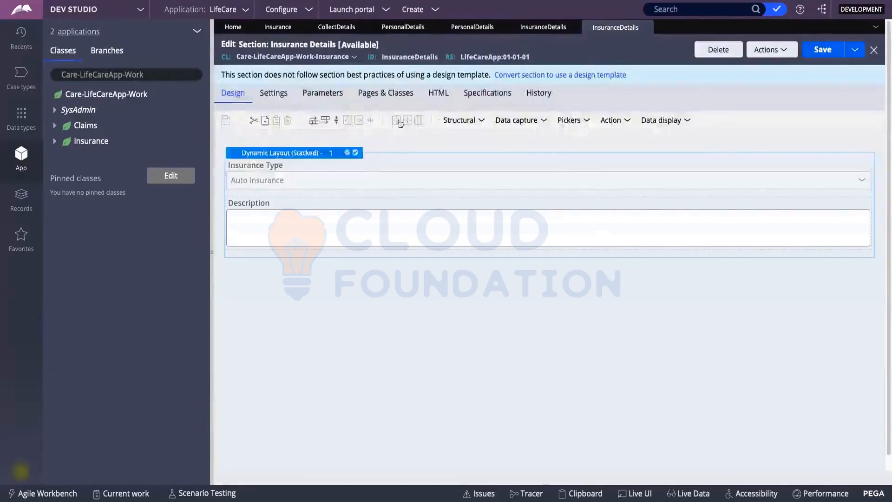
Add a second dynamic layout below the existing one, formatted as Inline grid double.
left_click(455, 122)
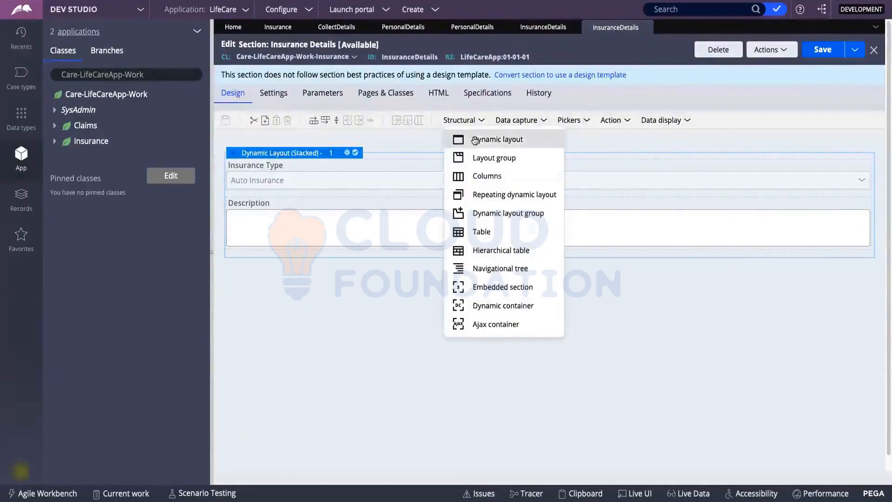
left_click_drag(397, 153, 286, 302)
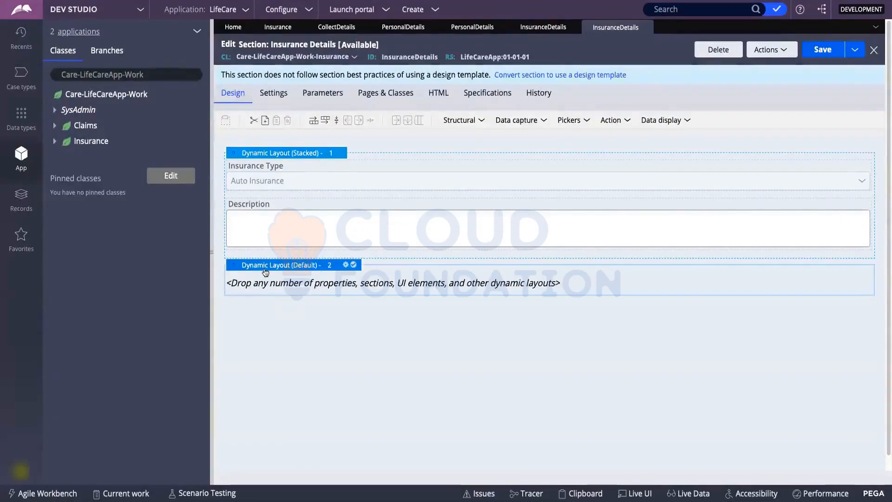
left_click(346, 265)
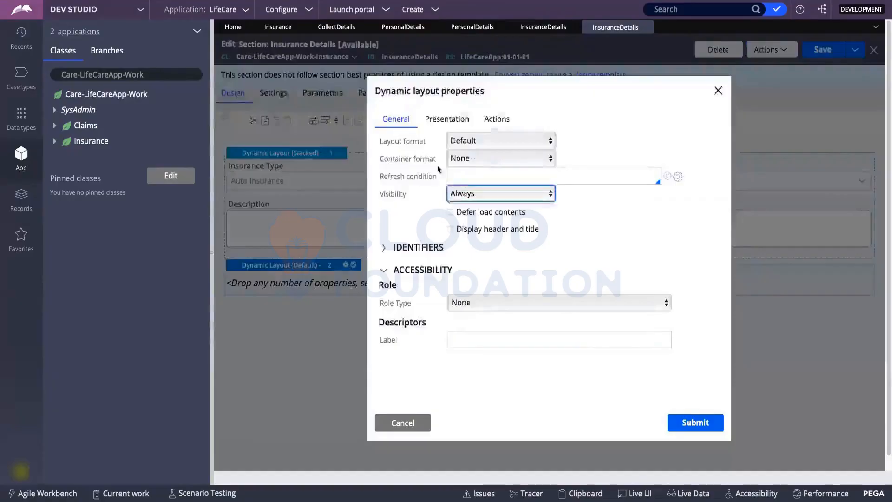
left_click(462, 140)
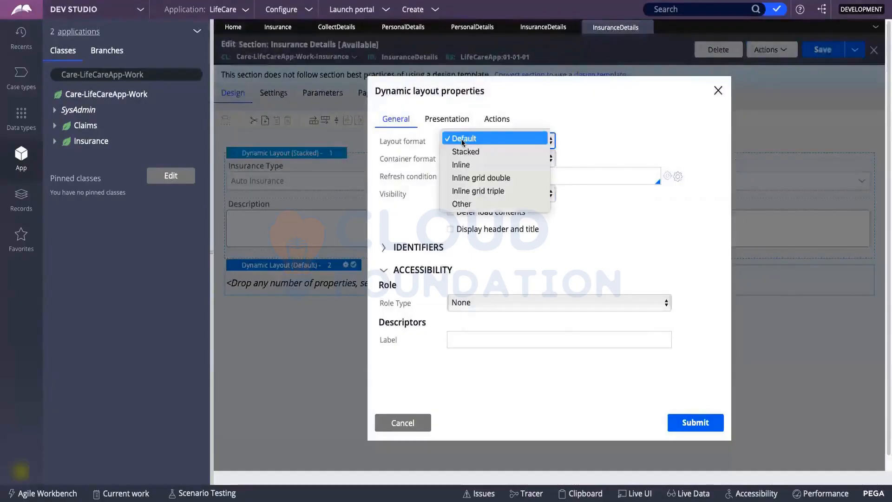
left_click(471, 177)
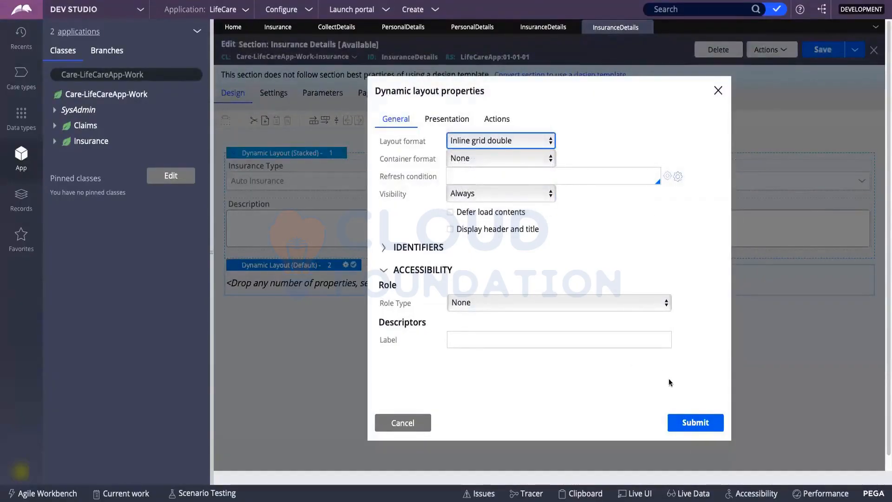
left_click(678, 420)
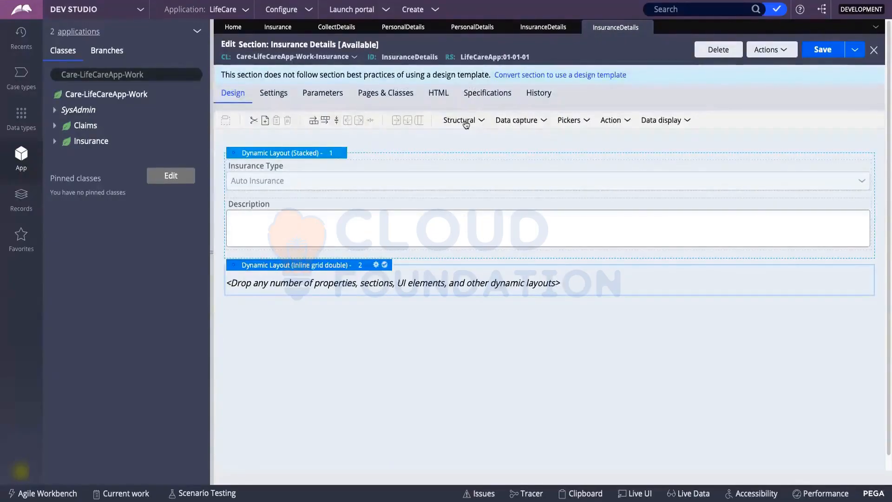
Place two side-by-side nested dynamic layouts inside layout 2.
left_click(466, 122)
left_click_drag(442, 188, 310, 285)
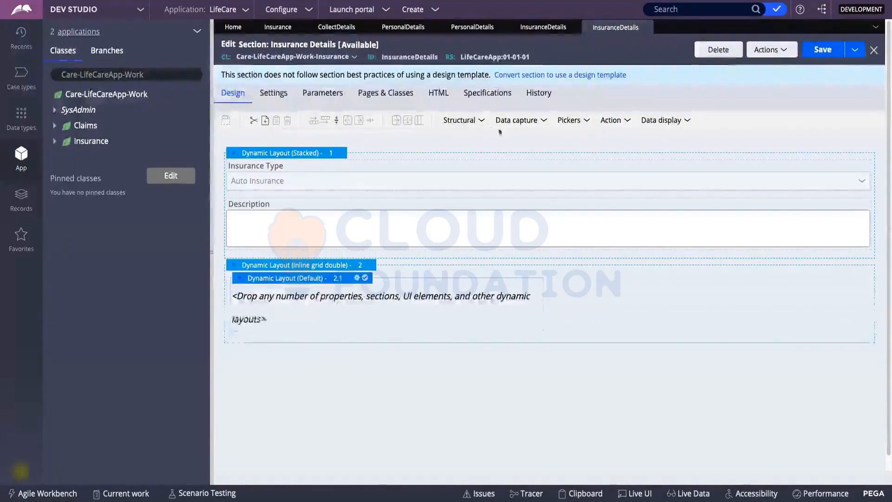
left_click(467, 129)
left_click_drag(468, 138, 545, 304)
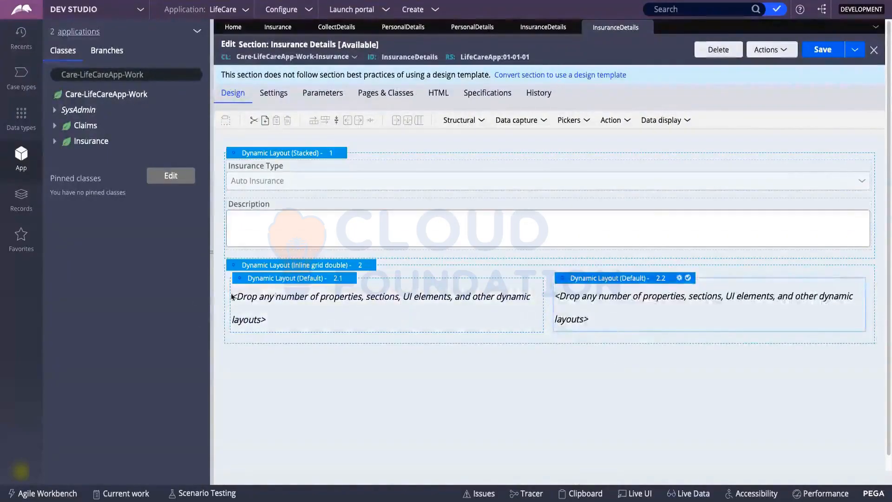
Give nested layout 2.1 a header caption titled 'Home Address'.
left_click(277, 283)
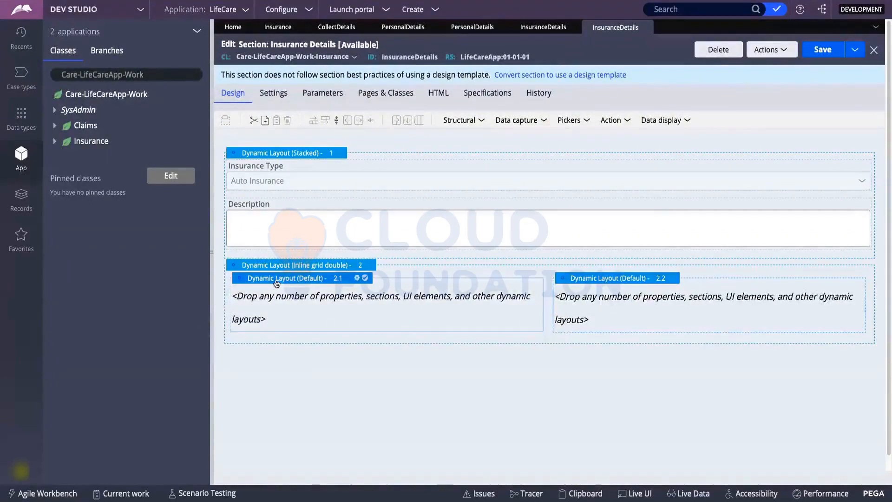
left_click(357, 278)
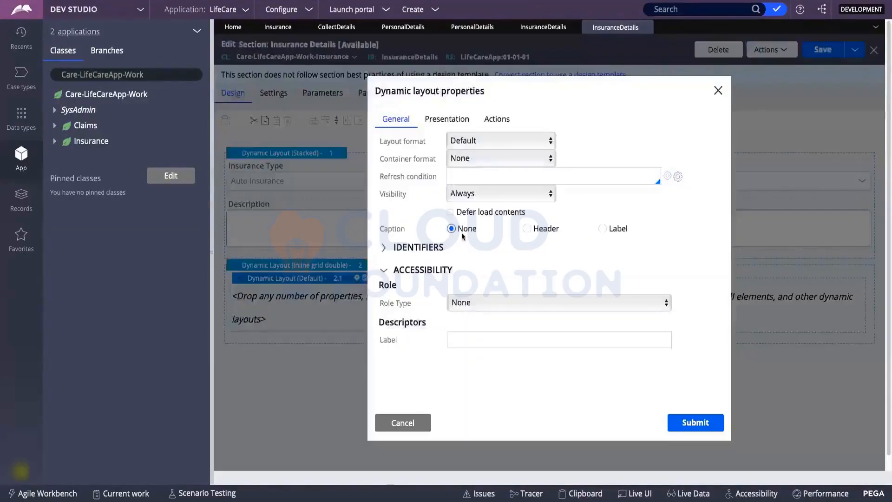
left_click(527, 229)
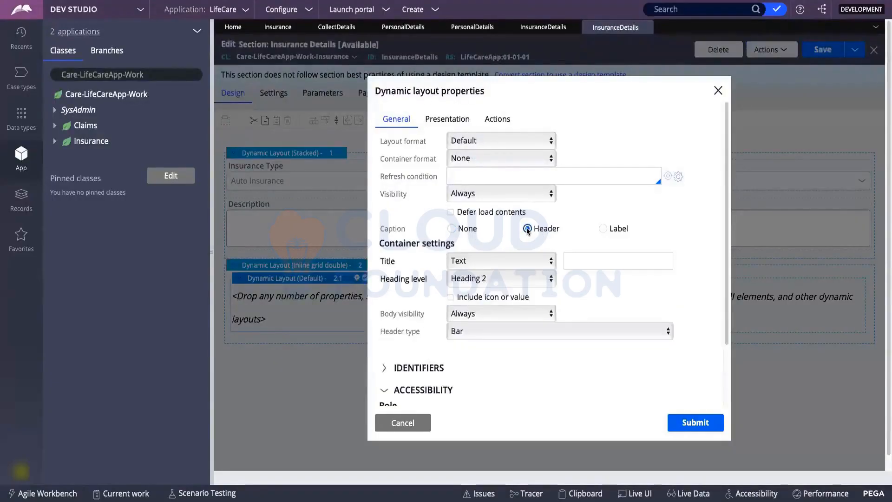
left_click(583, 260)
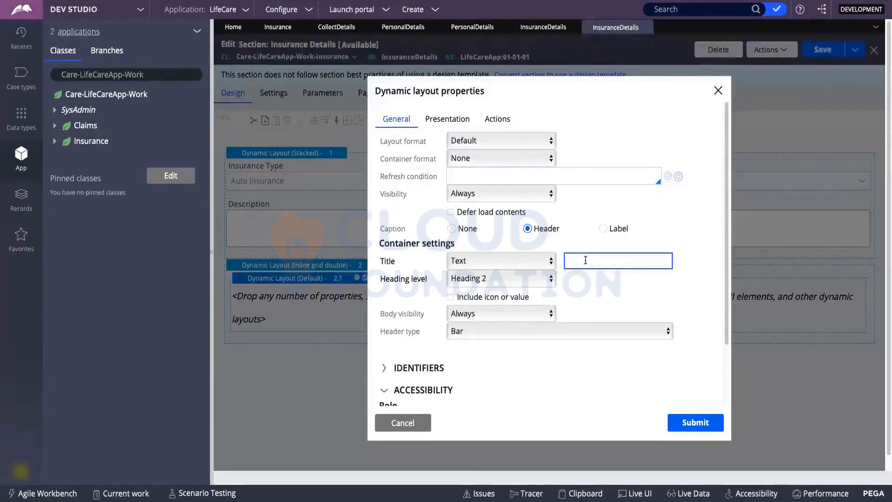
type("Home Address")
left_click(688, 423)
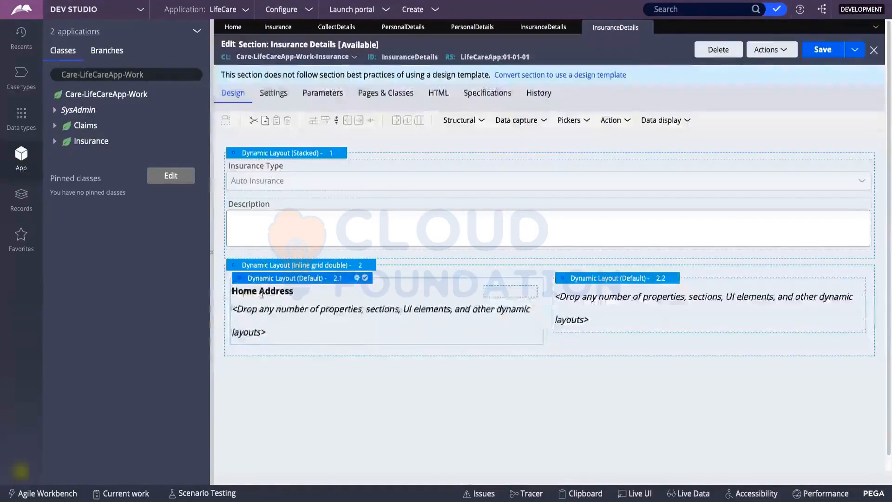
left_click(653, 279)
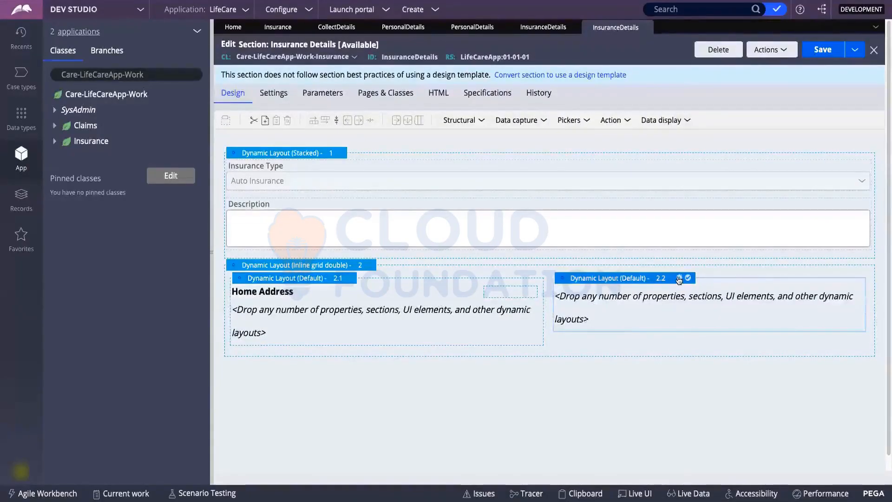
Give nested layout 2.2 a header caption titled 'Work'.
left_click(680, 278)
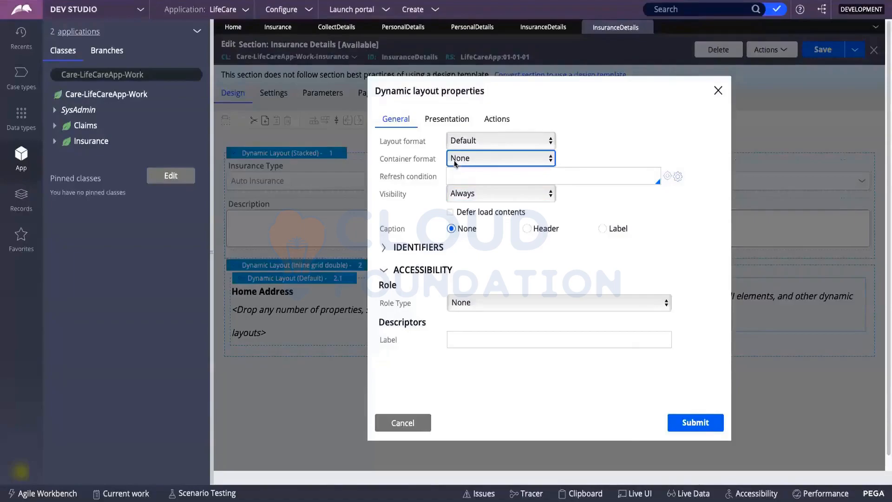
left_click(527, 228)
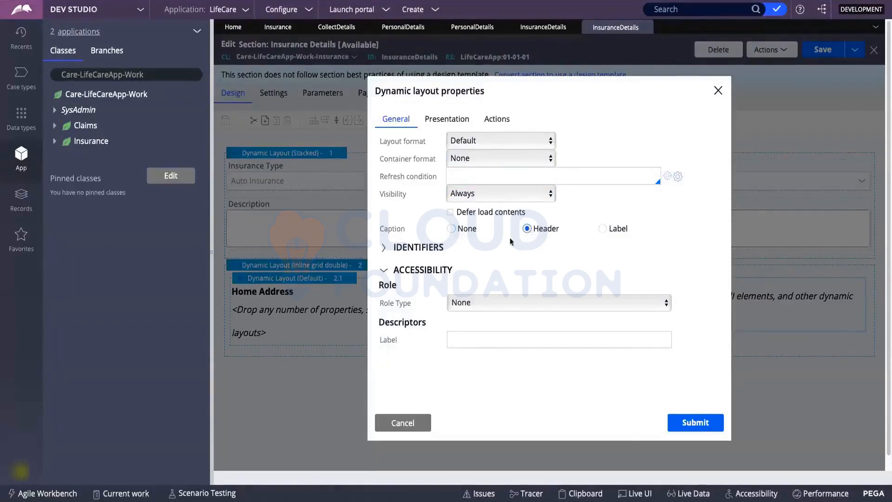
left_click(619, 263)
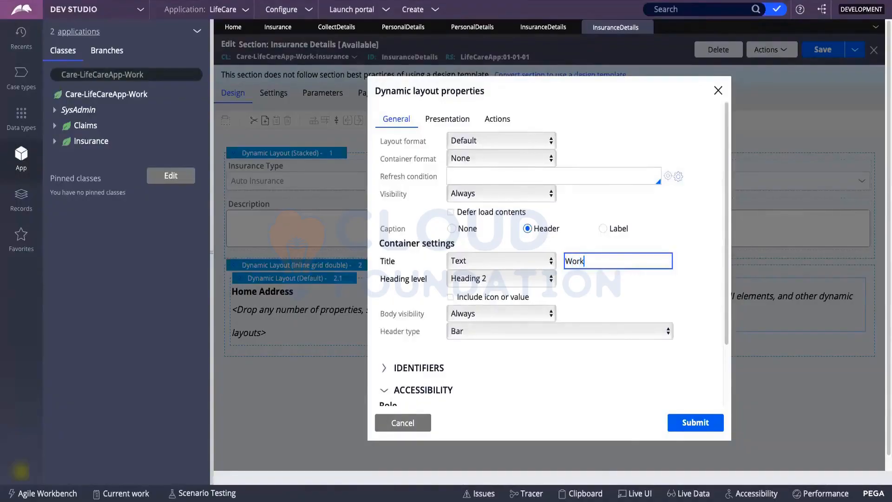
type("Work")
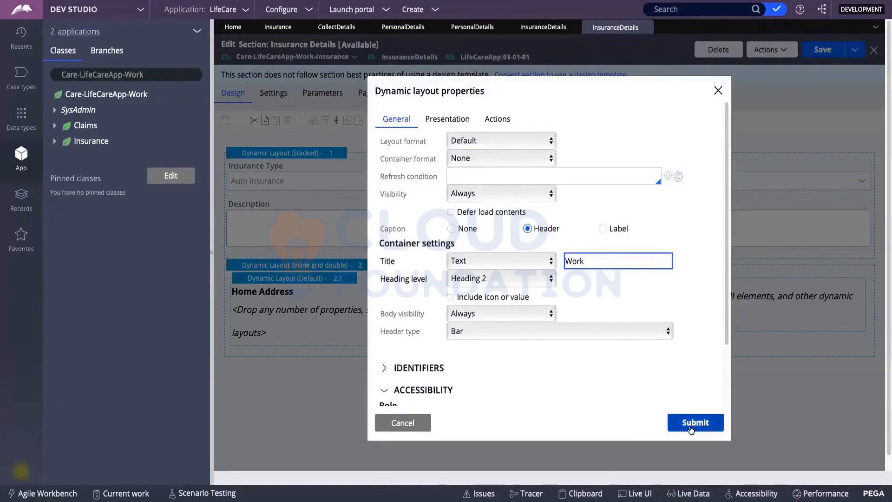
left_click(691, 428)
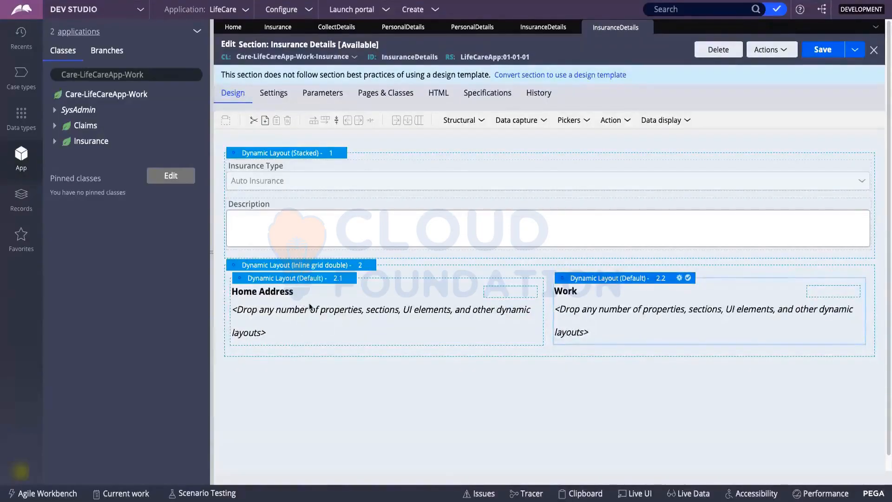
Drop a Text input field into the Home Address layout.
left_click(463, 121)
left_click(524, 123)
left_click(523, 123)
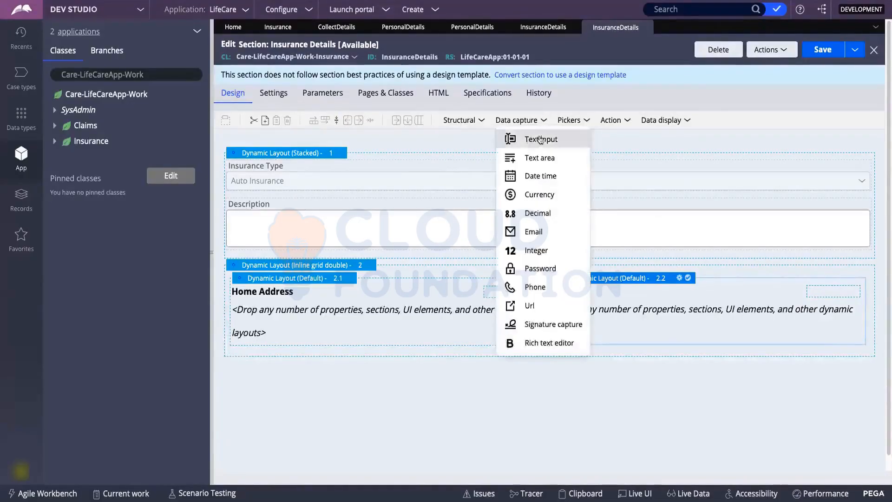
left_click_drag(540, 139, 314, 319)
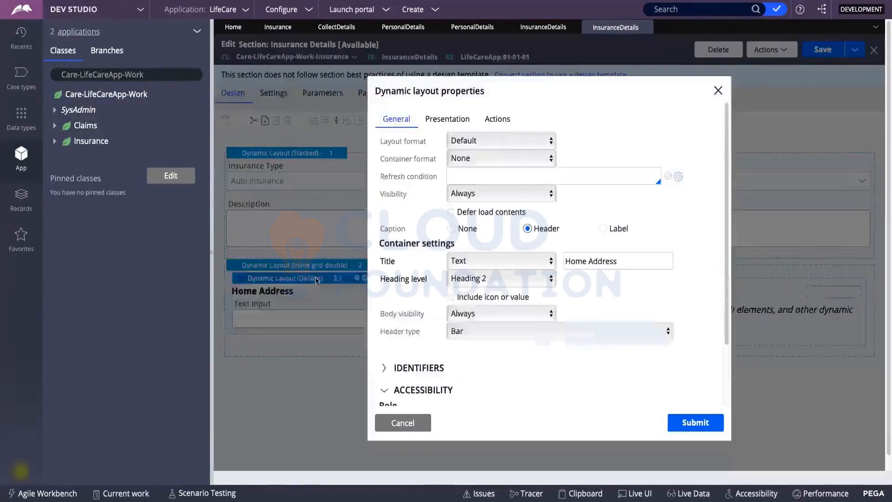
Format the Home Address layout as Stacked and select its text input.
left_click(491, 143)
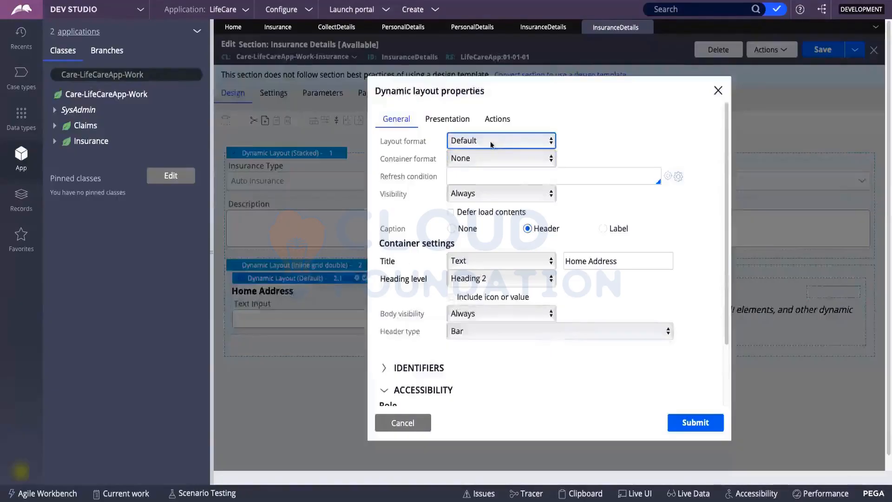
left_click(485, 153)
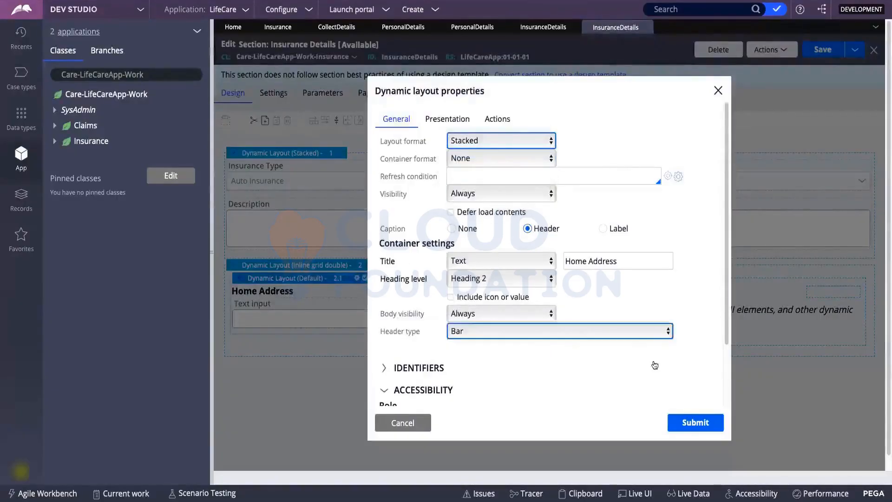
left_click(677, 424)
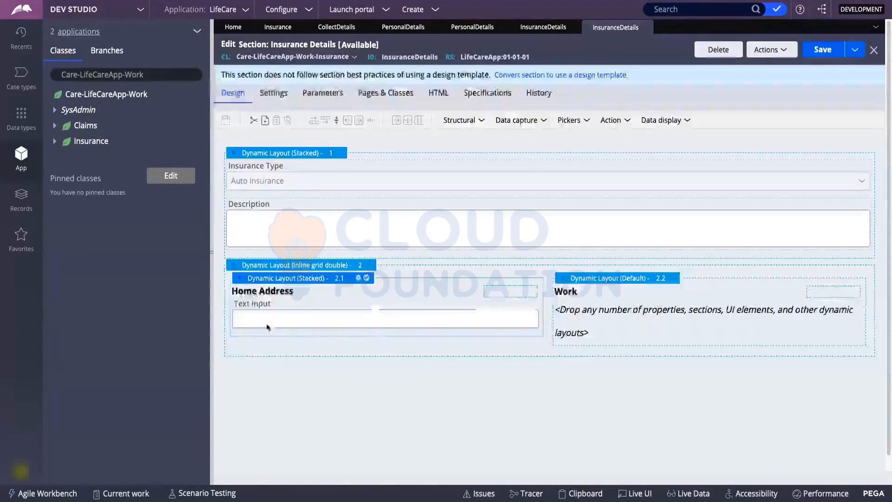
left_click(291, 315)
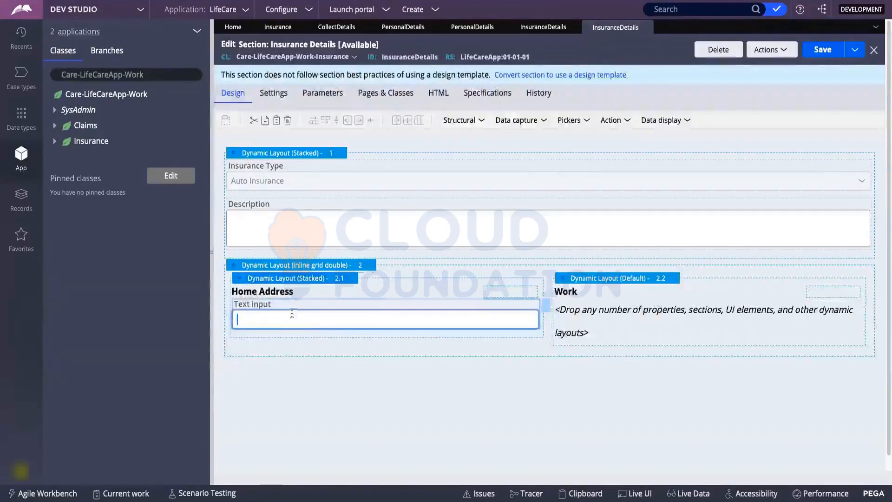
left_click(520, 121)
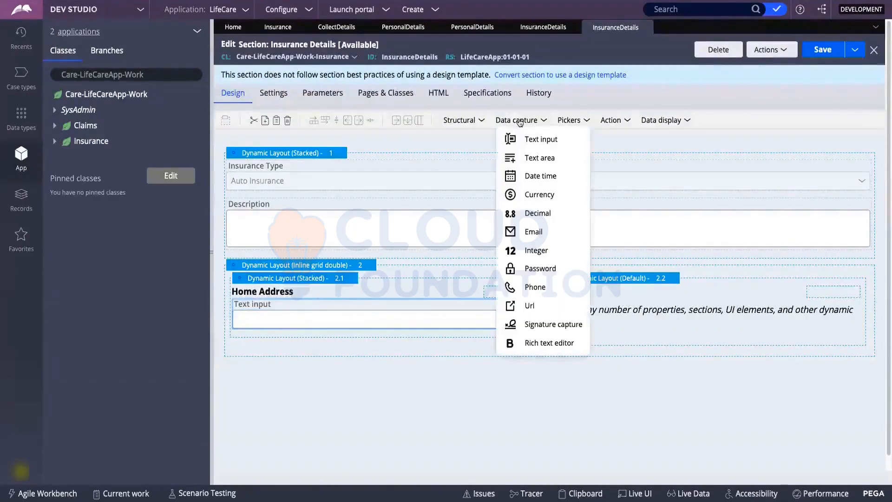
Fill the Home Address column with five text inputs using copy and paste.
left_click_drag(519, 141, 374, 332)
right_click(371, 315)
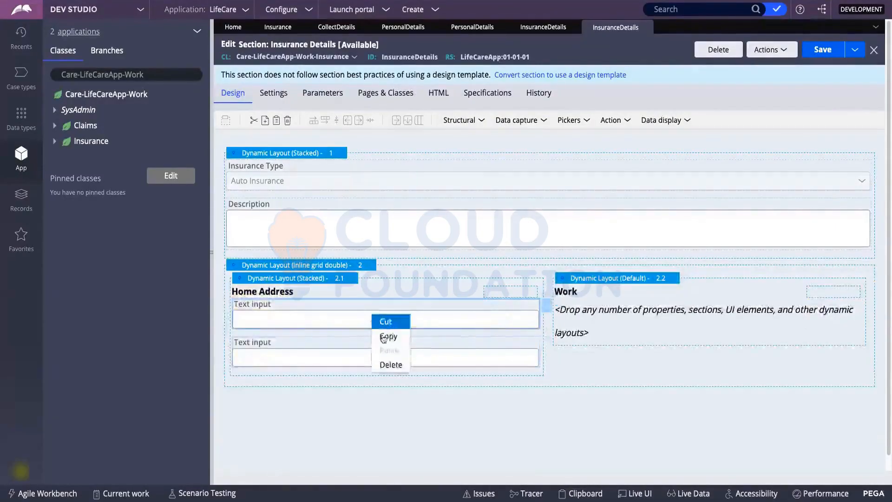
right_click(366, 315)
left_click(382, 350)
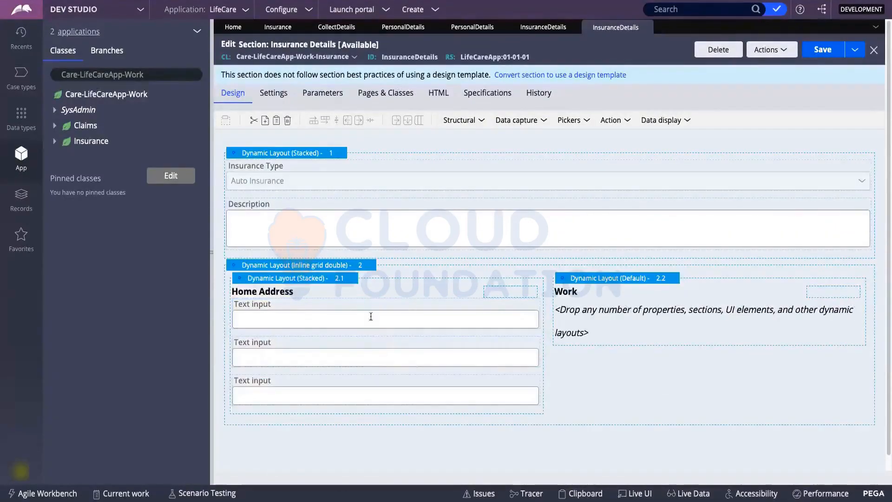
right_click(369, 319)
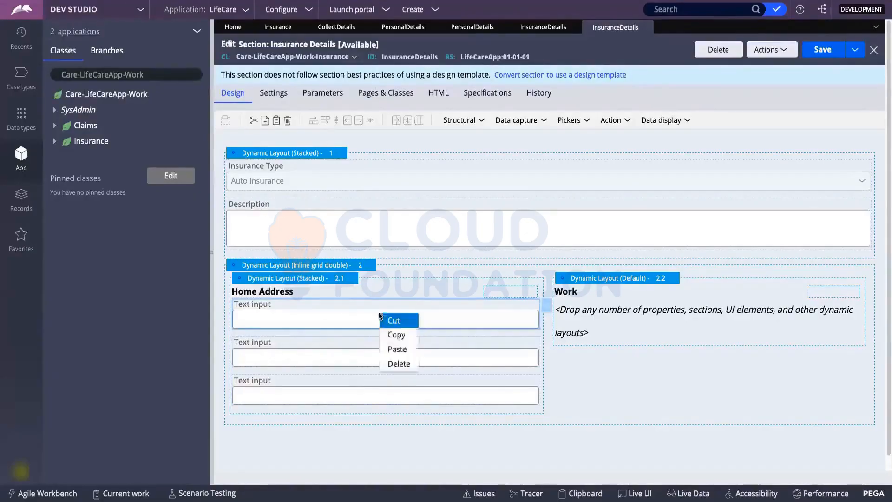
left_click(393, 350)
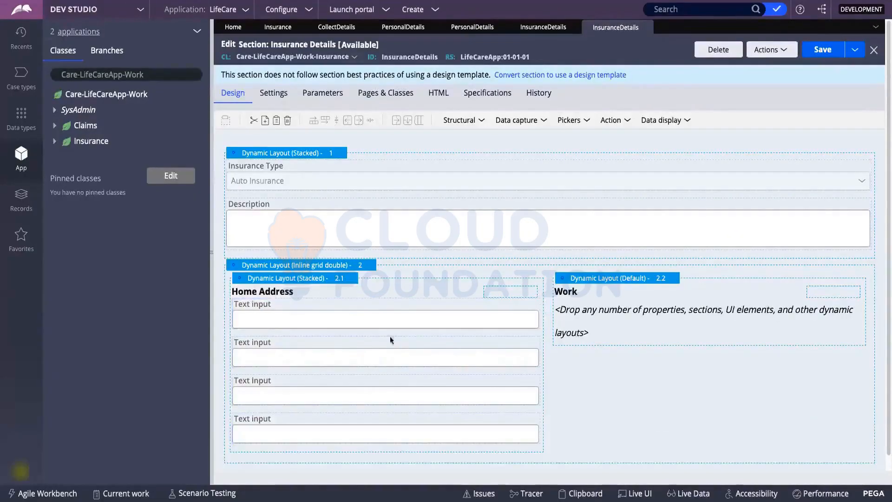
right_click(378, 316)
left_click(389, 331)
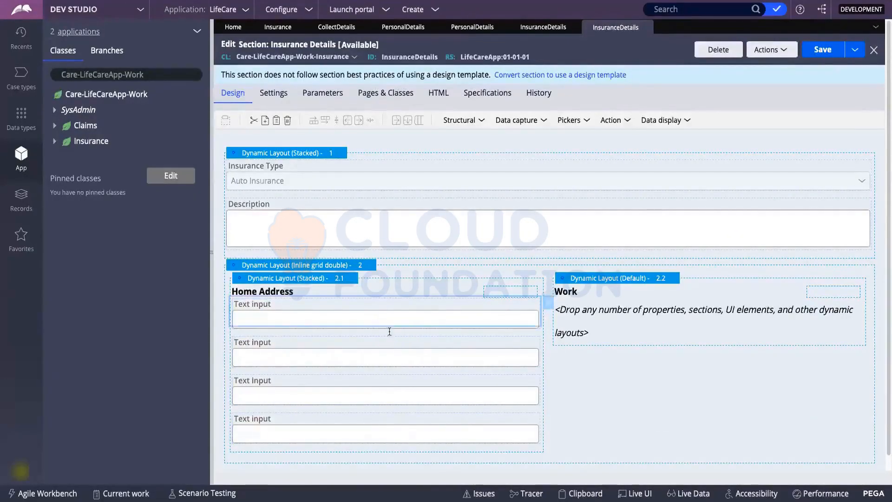
right_click(385, 317)
left_click(402, 353)
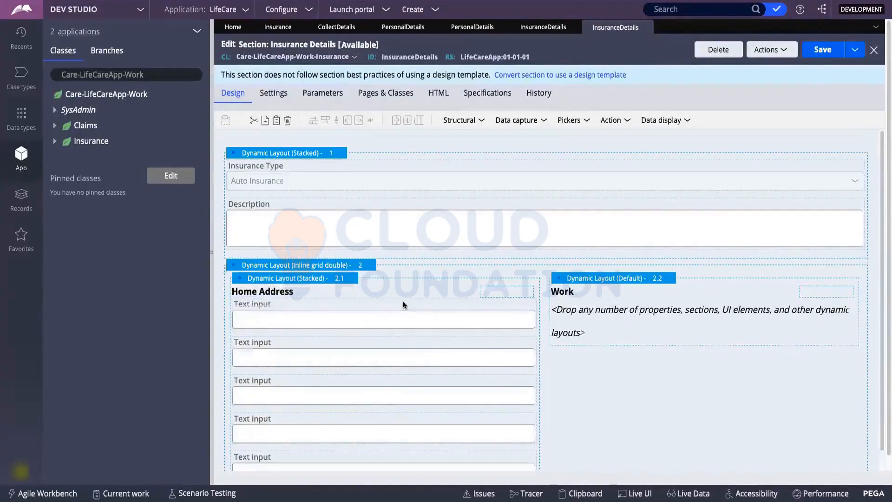
scroll(441, 279, "down", 1)
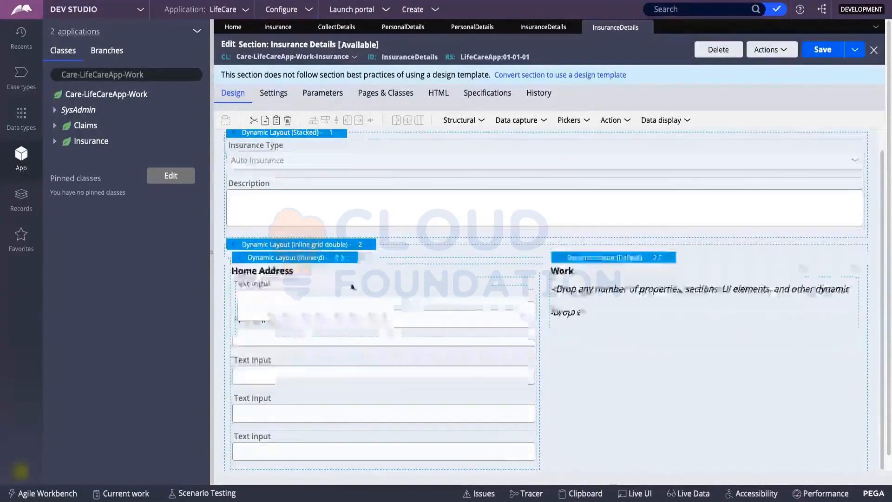
Copy the whole Home Address layout and use its paste options.
right_click(255, 261)
left_click(283, 278)
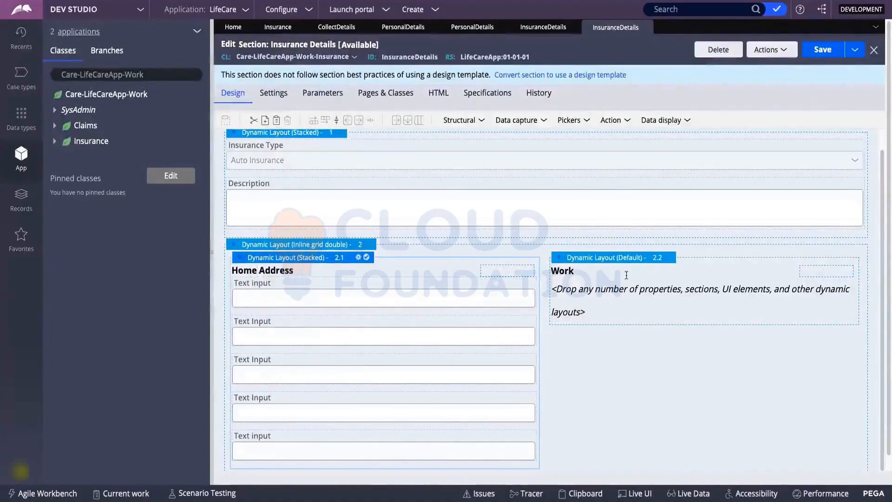
right_click(330, 261)
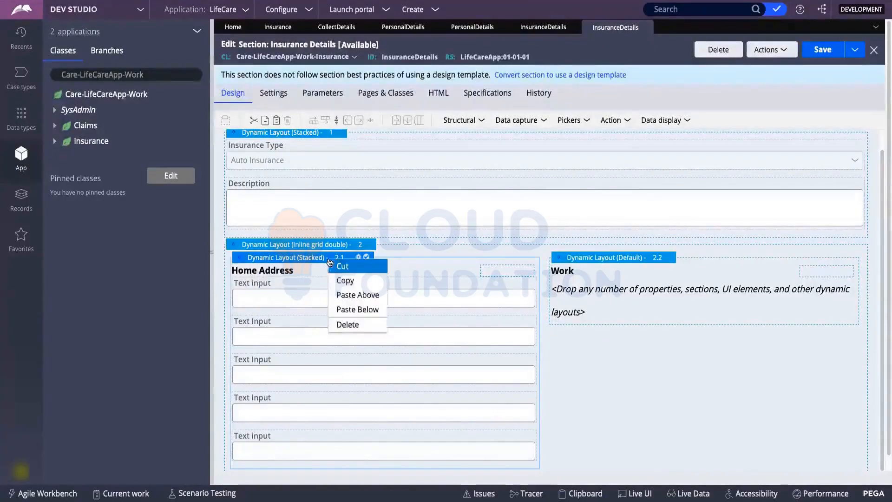
left_click(351, 296)
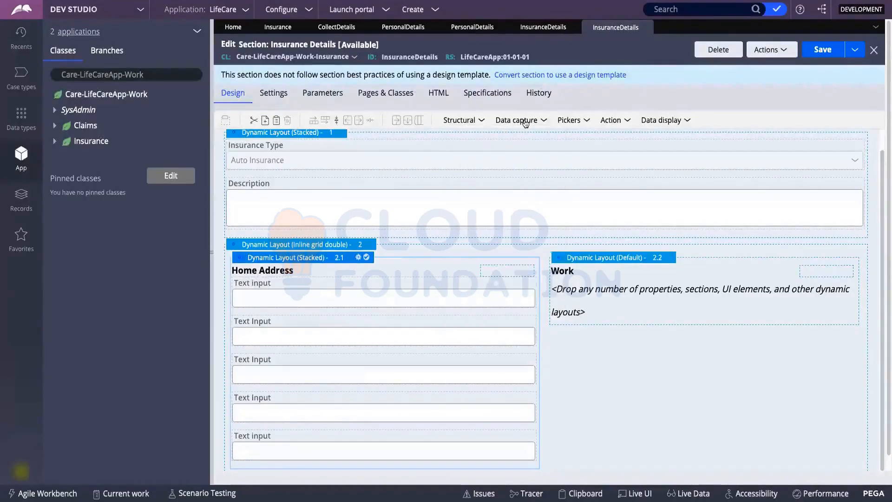
Add a text input to the Work column and paste repeated copies beneath it.
mouse_move(525, 122)
left_click_drag(567, 193, 577, 306)
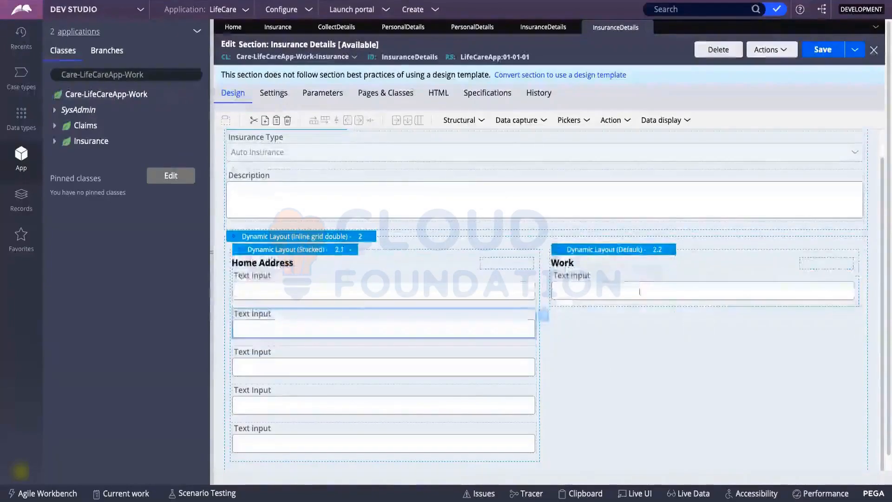
right_click(638, 290)
left_click(655, 309)
right_click(645, 291)
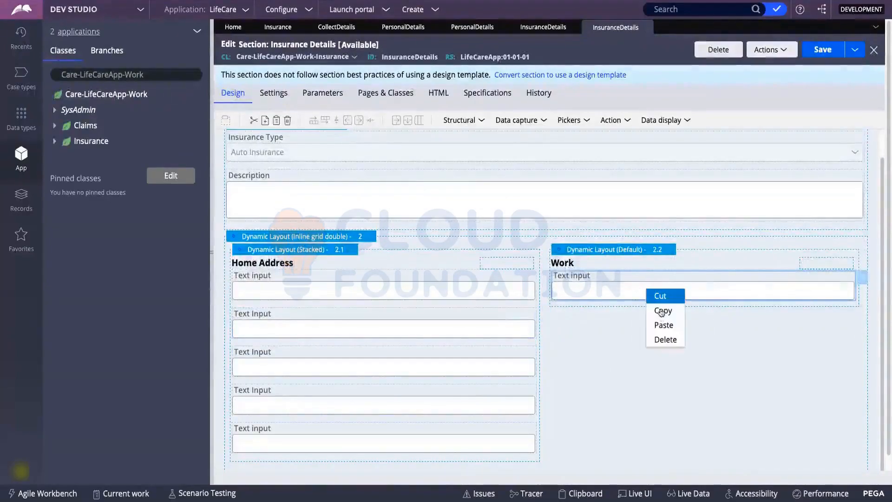
left_click(656, 325)
right_click(621, 328)
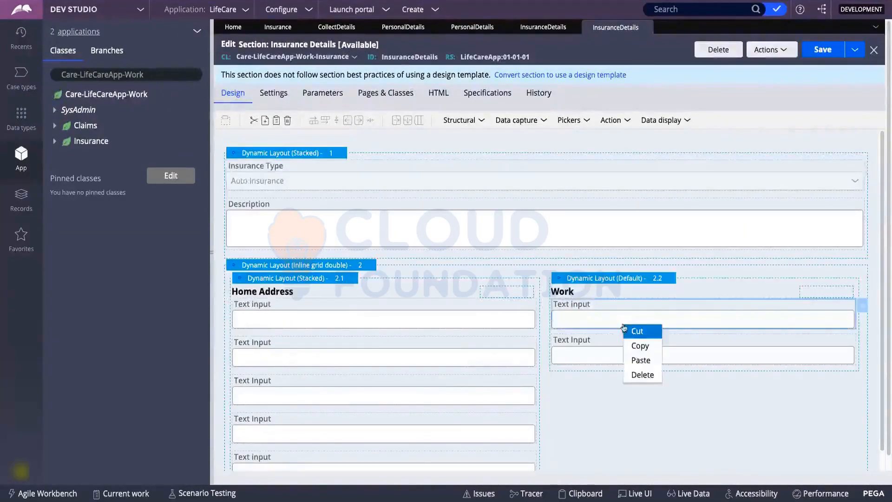
left_click(640, 359)
right_click(628, 309)
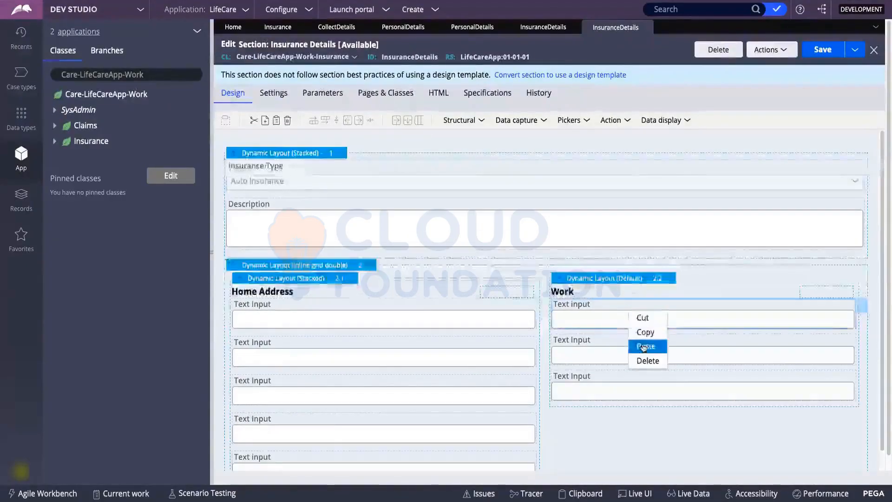
left_click(646, 346)
right_click(630, 319)
left_click(641, 356)
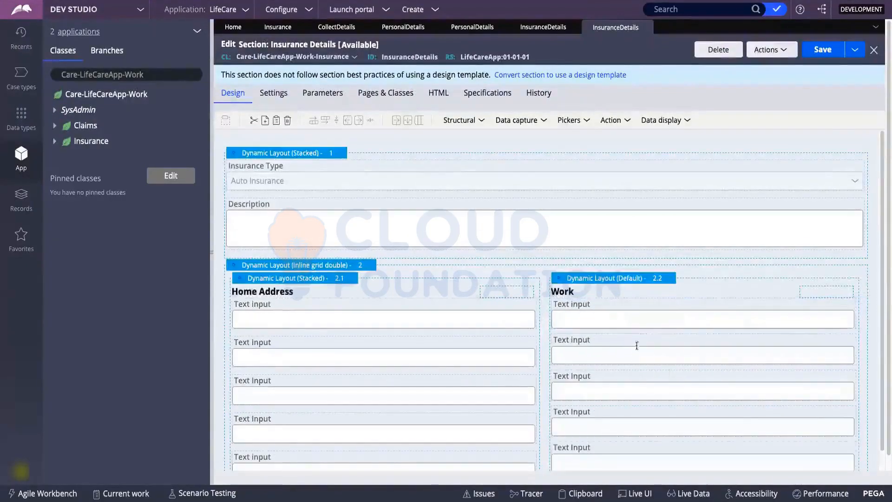
right_click(628, 312)
left_click(637, 349)
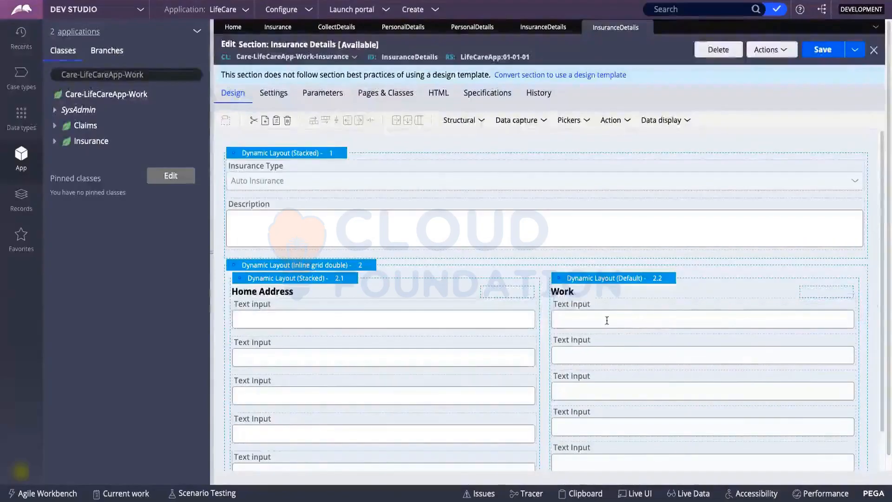
Paste one more Work field, then delete the extra last one.
scroll(607, 318, "down", 2)
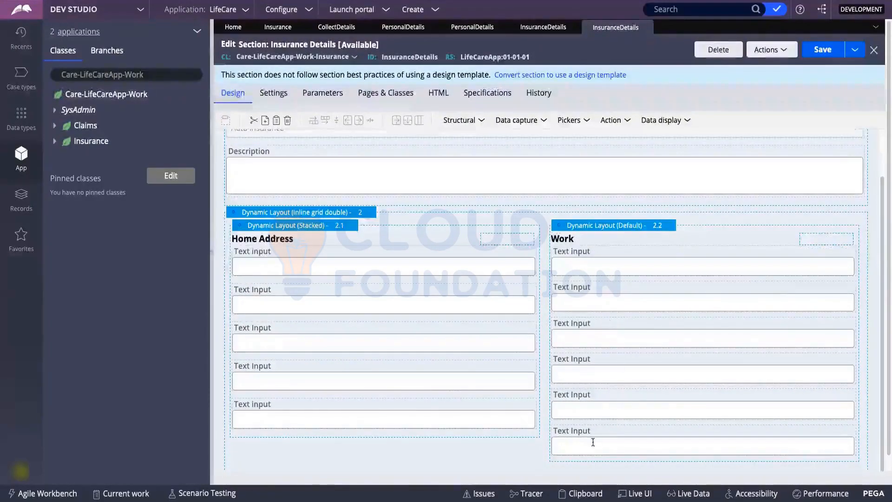
right_click(598, 438)
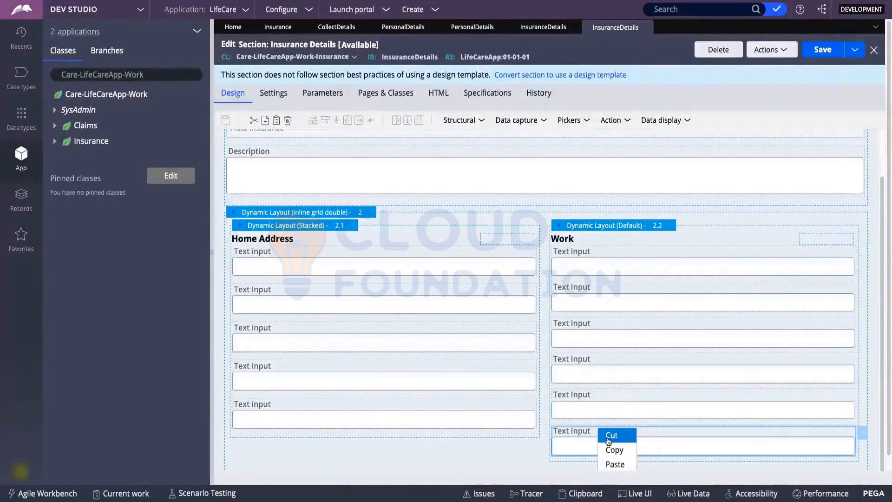
left_click(609, 462)
scroll(608, 452, "down", 2)
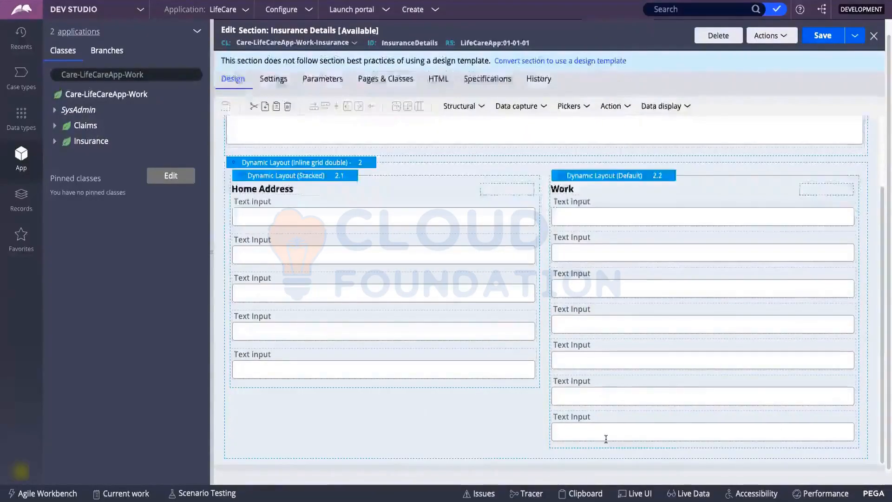
left_click(606, 430)
key("Delete")
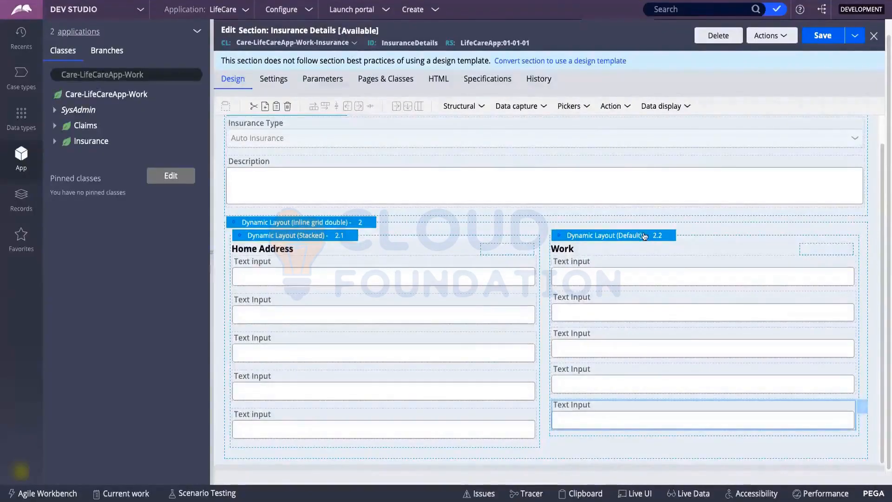
left_click(665, 239)
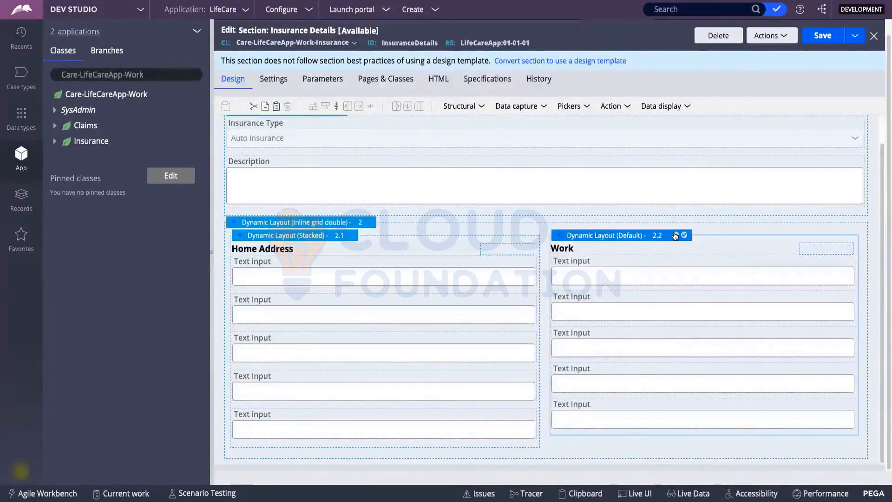
Change the right-hand layout's header title from 'Work' to 'Work Address'.
left_click(675, 235)
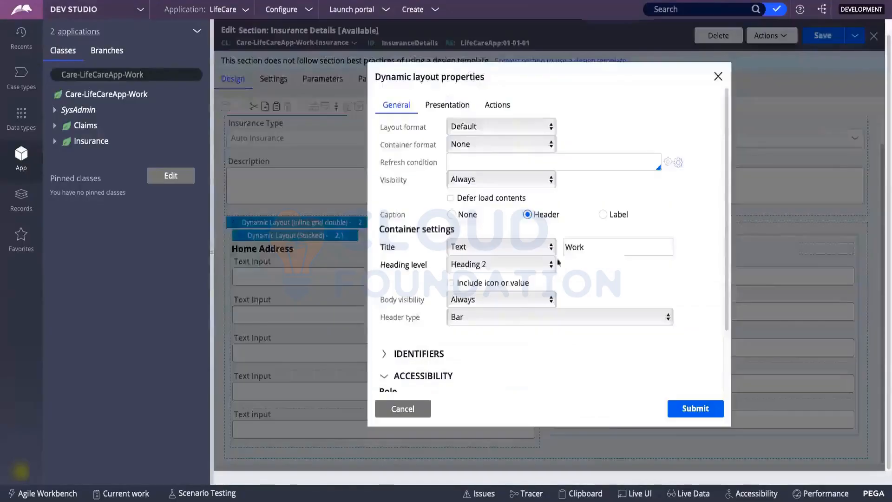
left_click(626, 248)
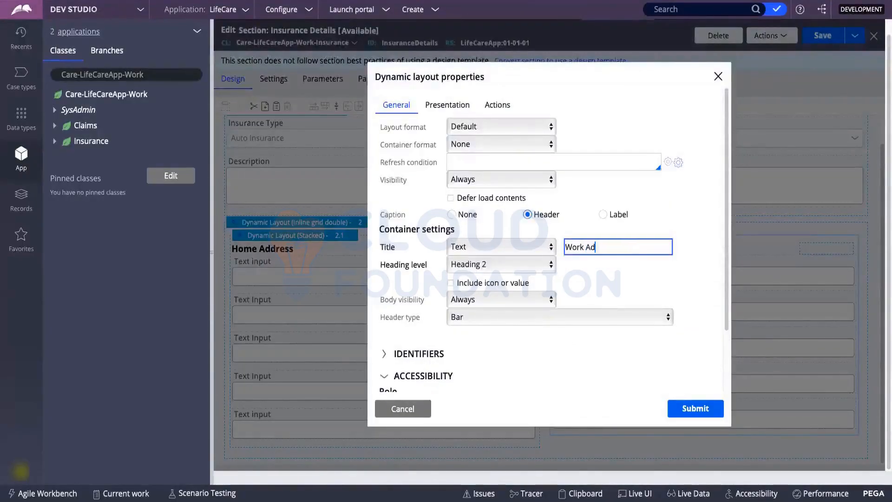
left_click(685, 410)
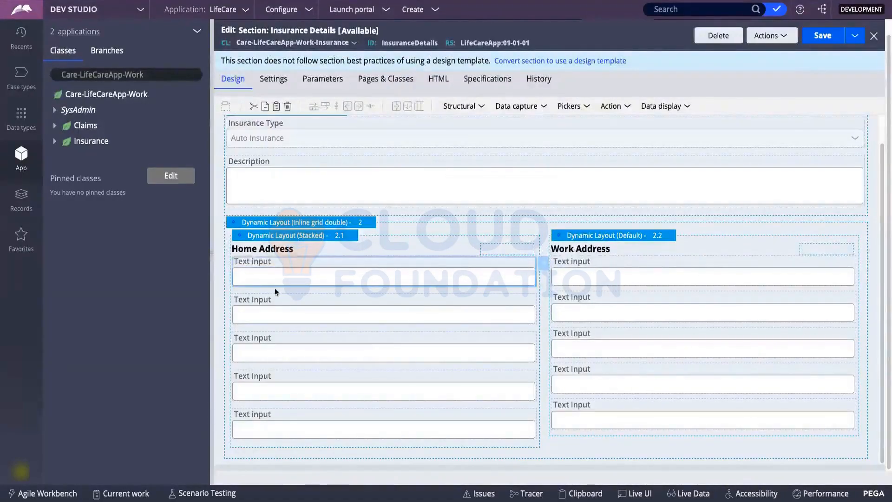
Set the first Home Address field's property to Street via autocomplete.
double_click(271, 272)
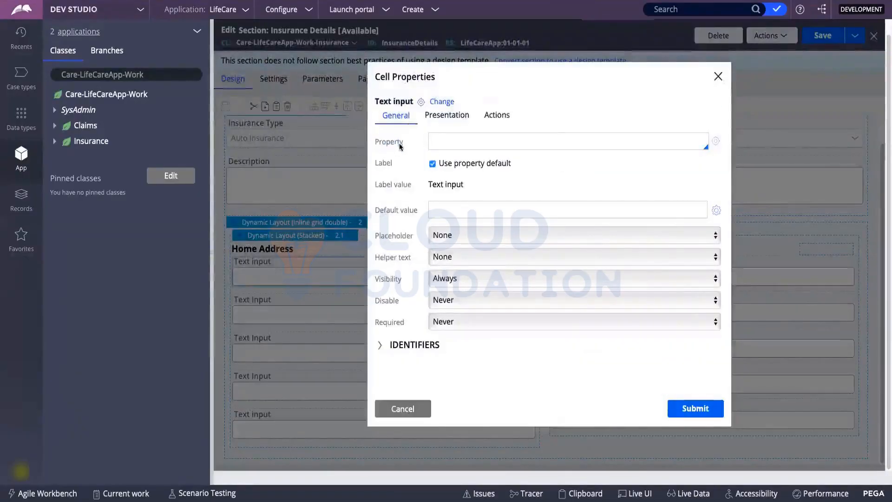
left_click(448, 143)
type(".St")
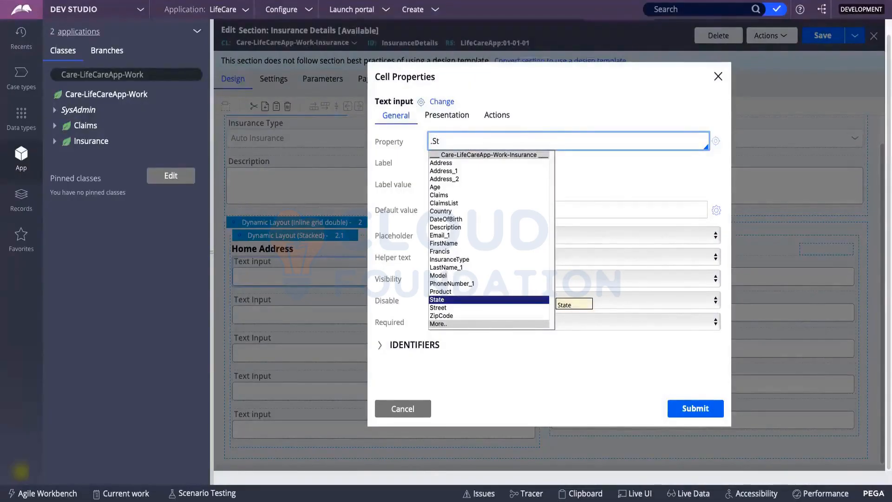
key("Down")
key("Return")
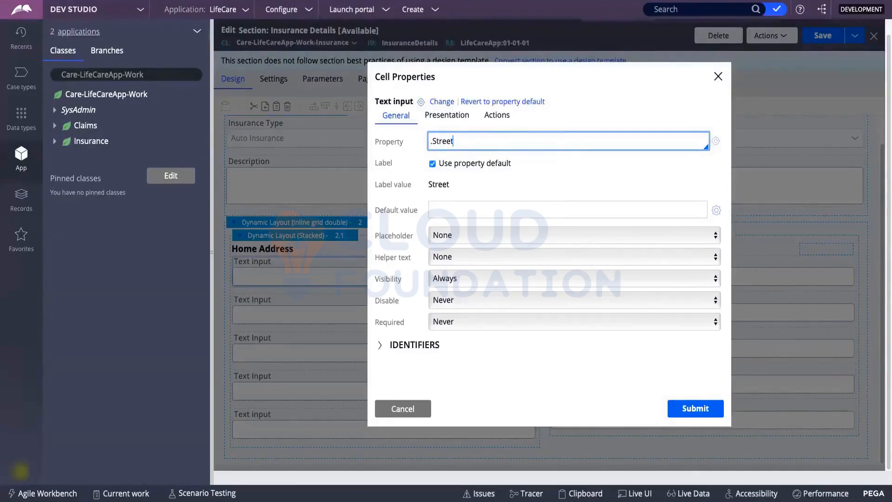
key("BackSpace")
key("BackSpace")
key("BackSpace")
key("BackSpace")
key("BackSpace")
key("BackSpace")
key("BackSpace")
type(".")
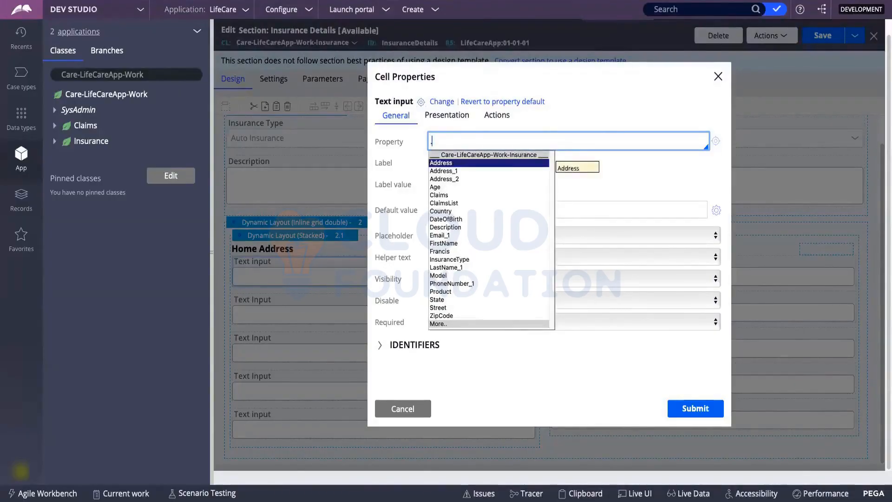
key("Down")
key("Down")
key("Down")
key("Down")
key("Down")
key("Down")
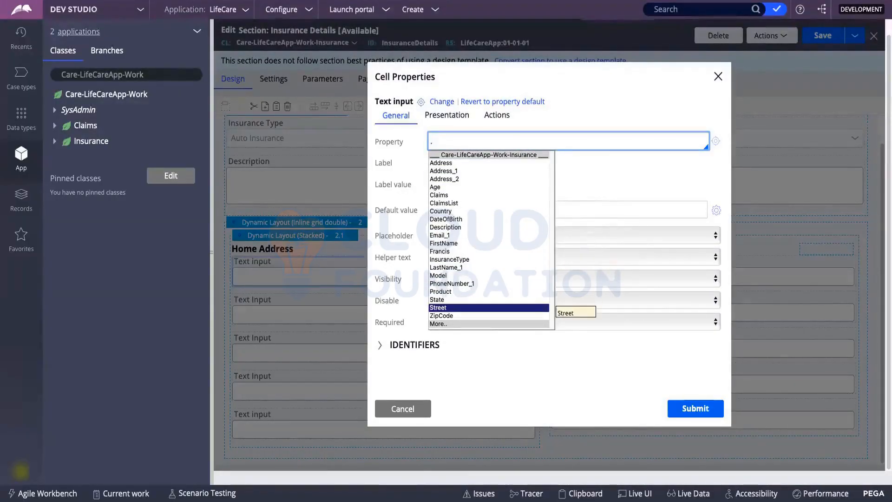
key("Return")
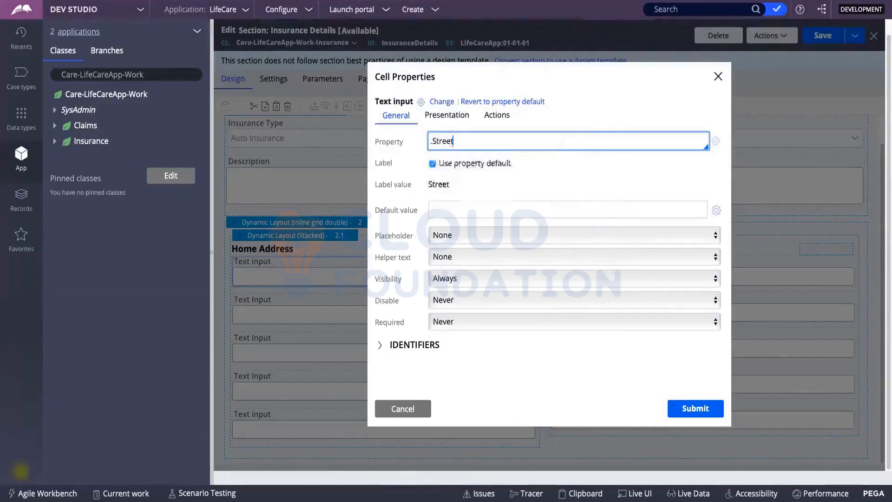
Extend the property path to .Address(Home).Street and apply it.
key("Left")
key("Left")
key("Home")
key("Down")
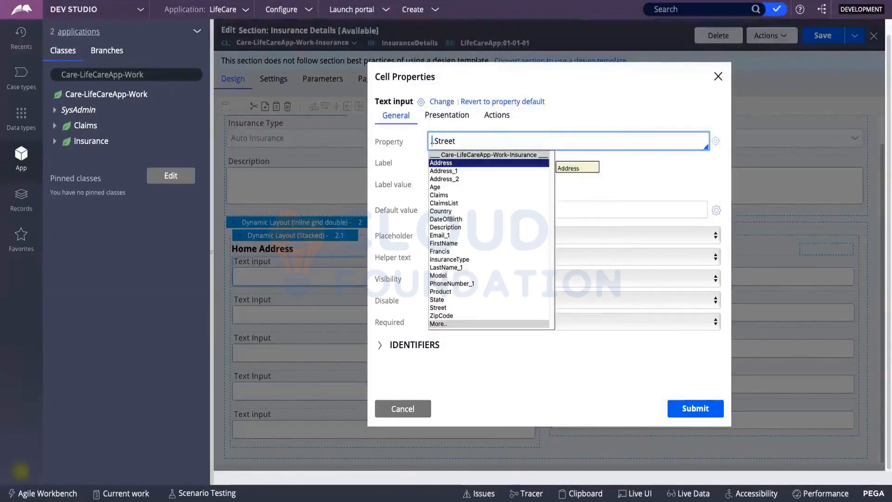
key("Return")
key("Left")
key("Left")
key("Left")
key("Left")
key("Left")
key("Left")
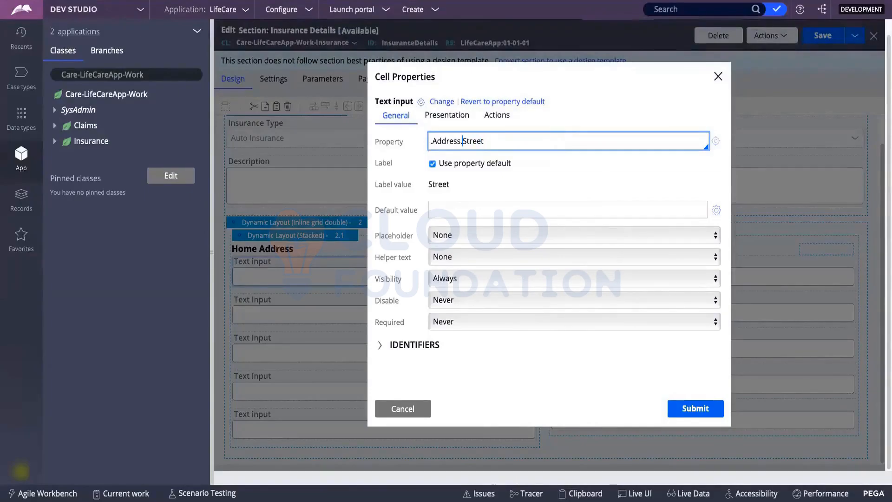
type("()")
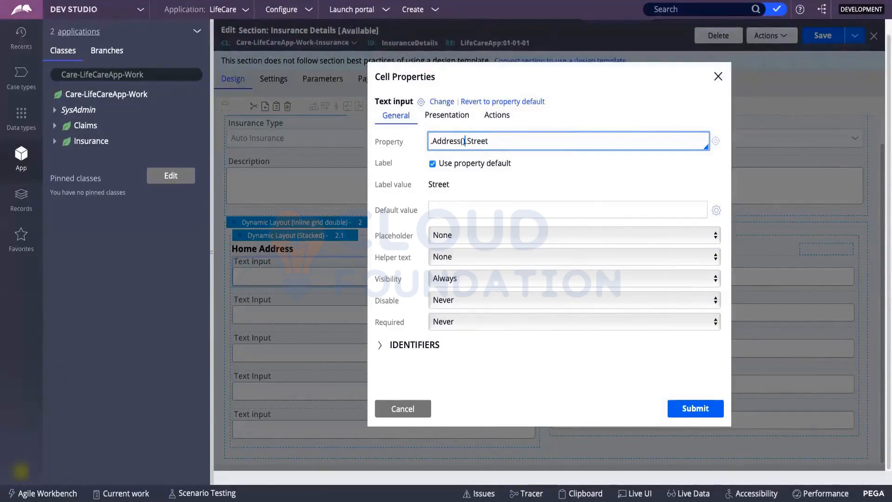
type("Home")
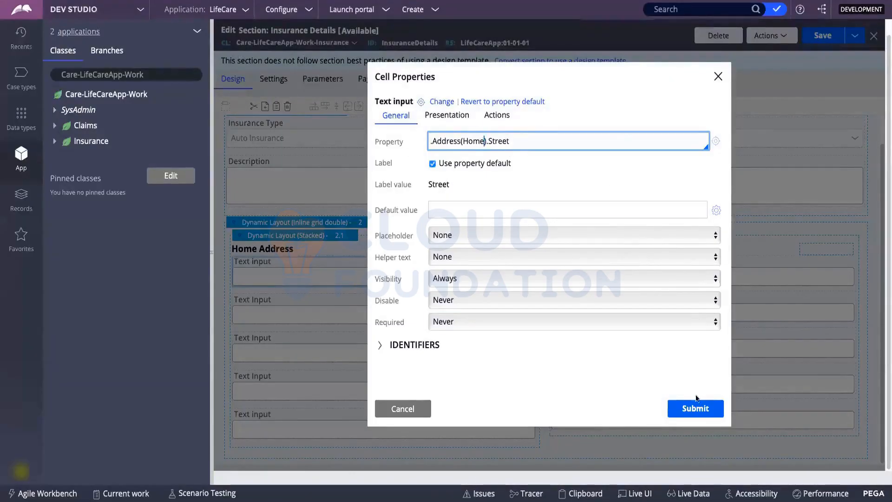
triple_click(520, 143)
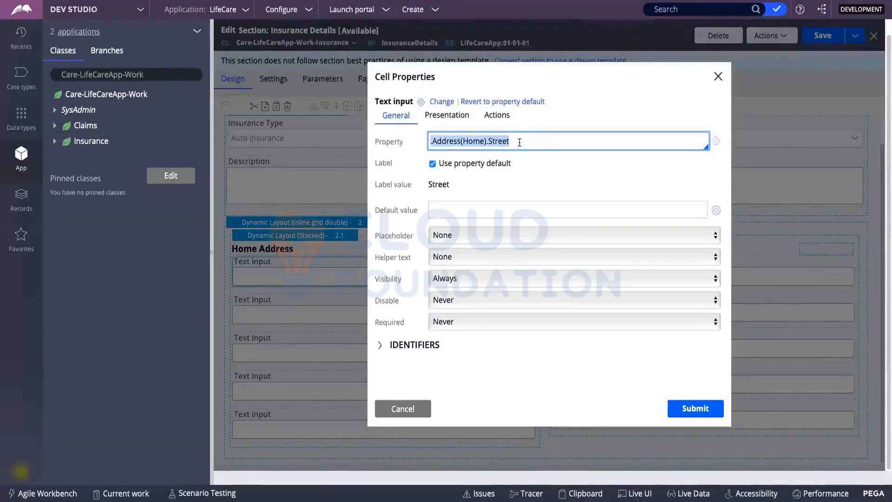
left_click(705, 409)
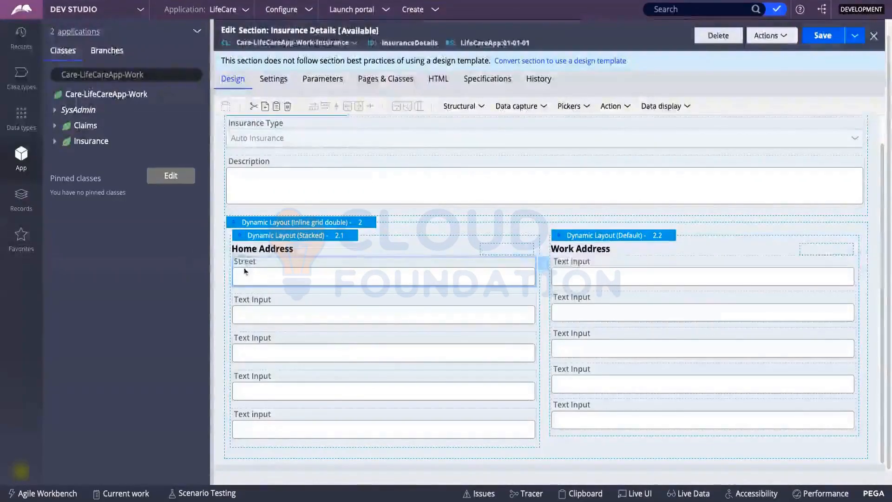
Bind the second Home Address field to .Address(Home).State, labelled State.
left_click(277, 306)
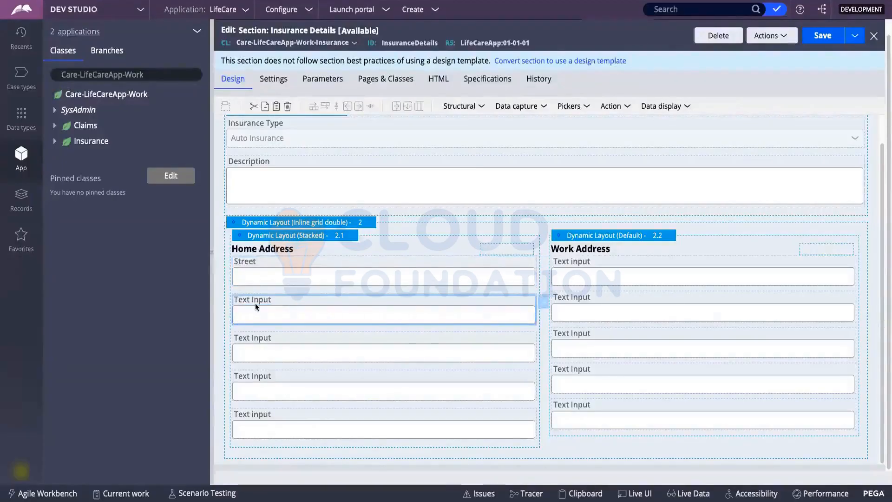
double_click(352, 308)
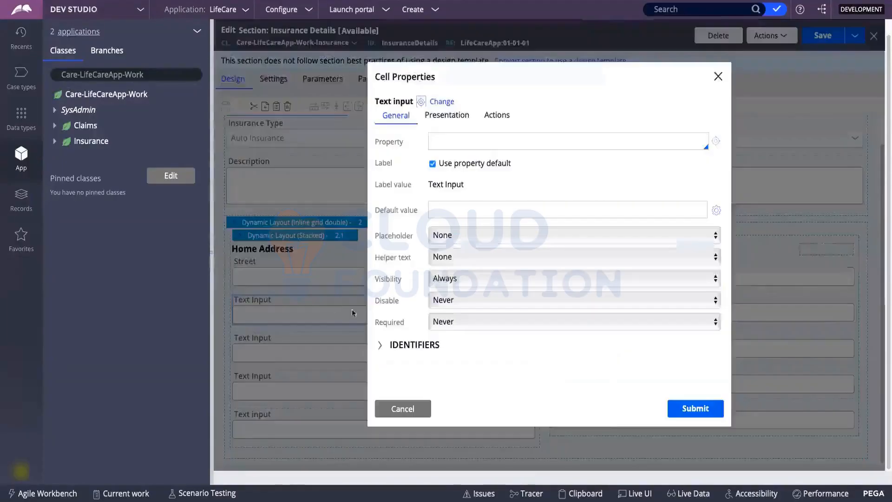
left_click(442, 147)
type(".")
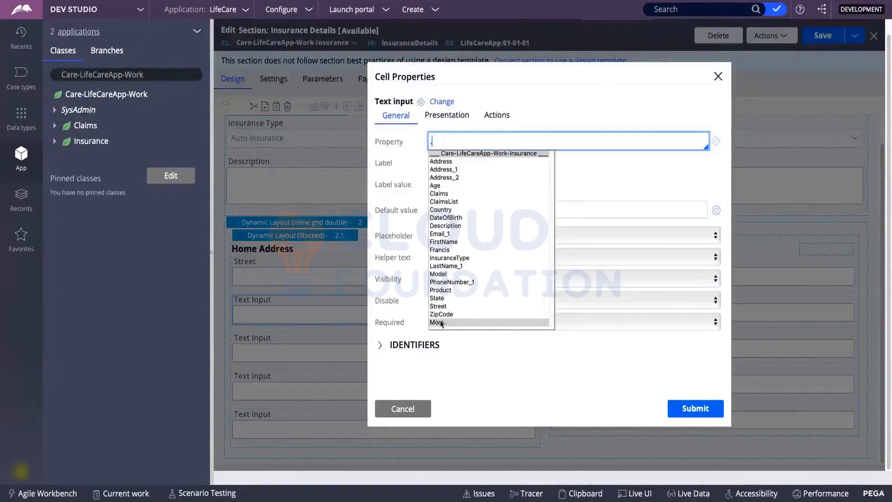
left_click(440, 298)
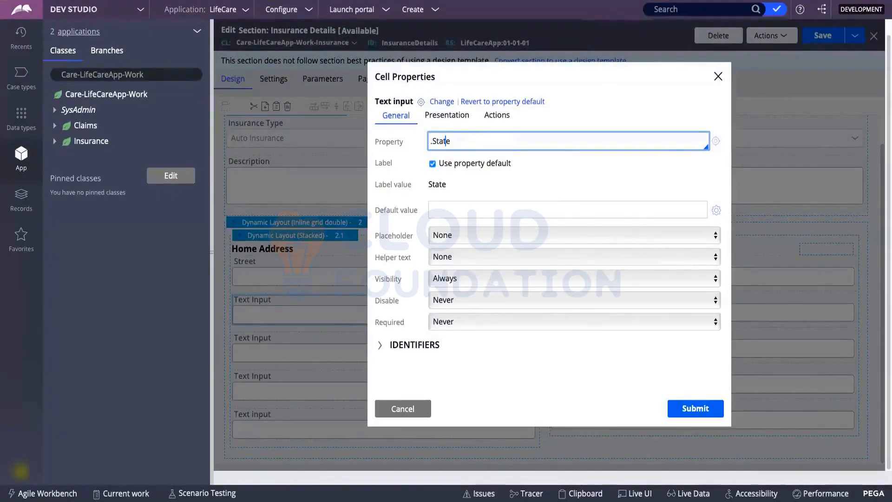
left_click(431, 140)
type("Address.")
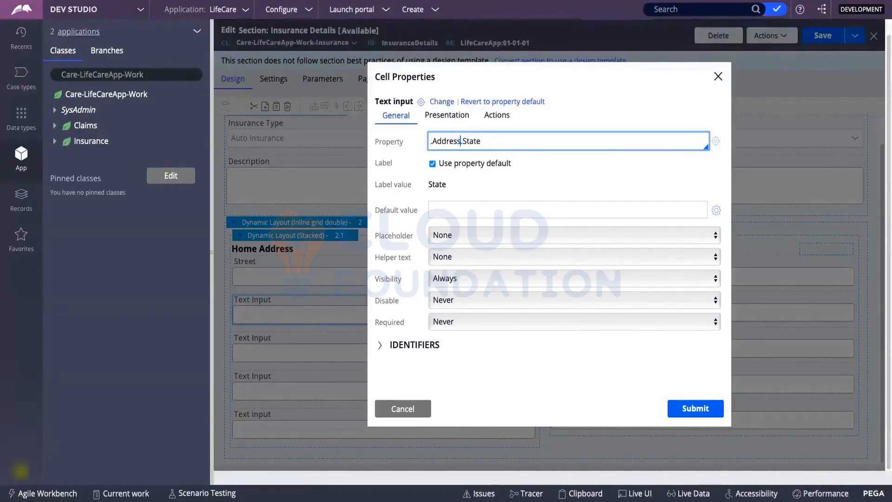
left_click(460, 140)
type("()")
type("Home")
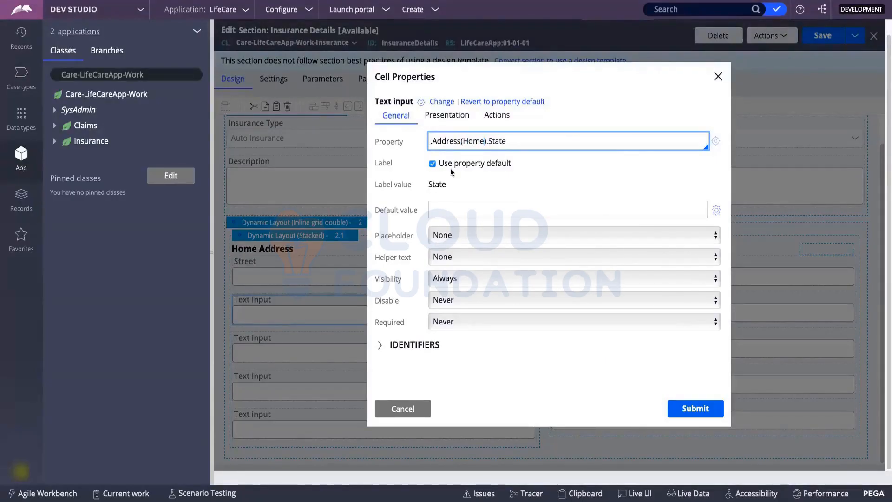
double_click(437, 185)
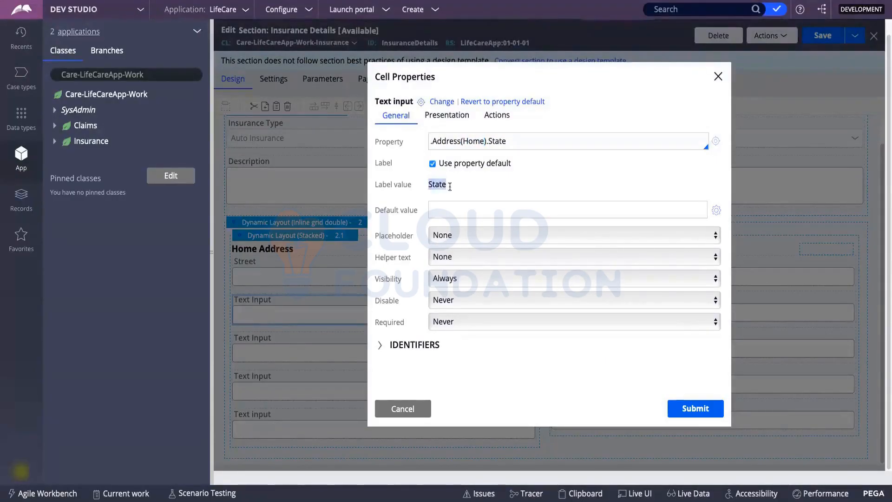
left_click(690, 416)
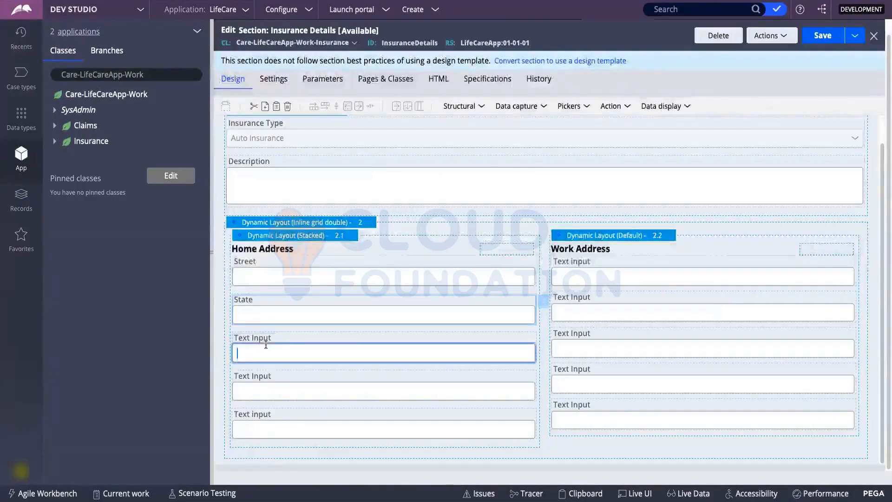
left_click(265, 345)
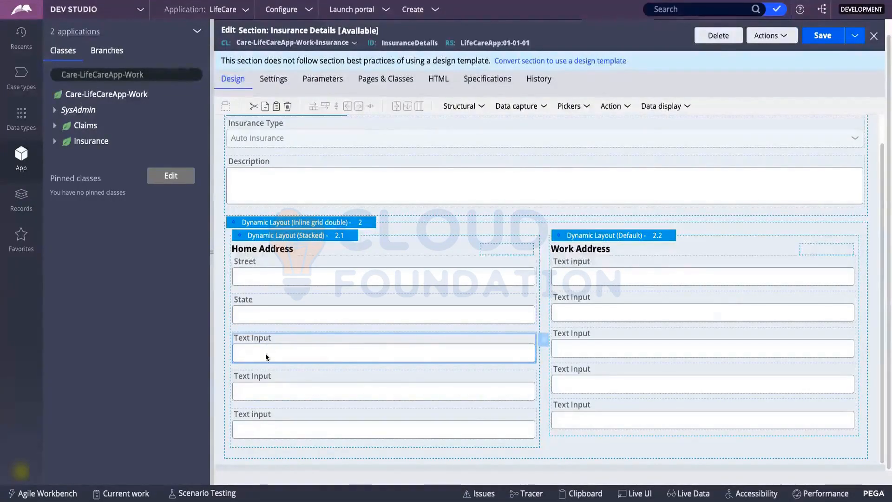
Bind the third Home Address field to .Address(Home).Country, labelled Country.
double_click(265, 353)
left_click(465, 132)
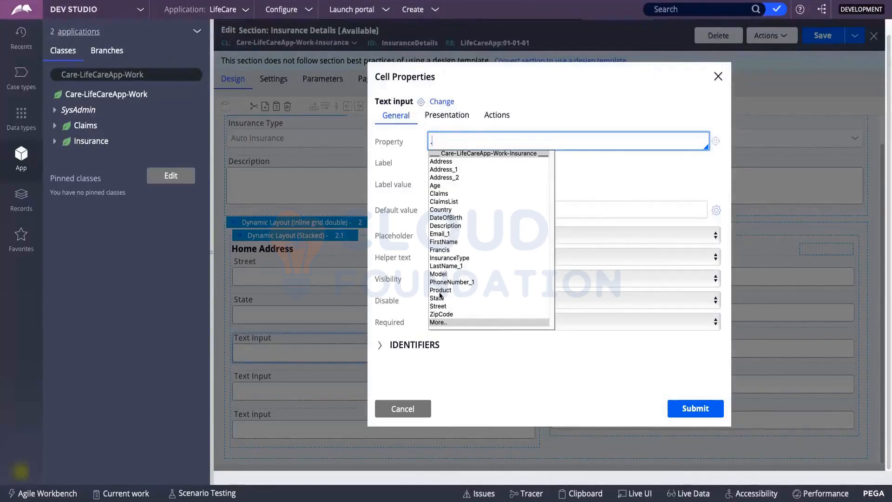
left_click(440, 210)
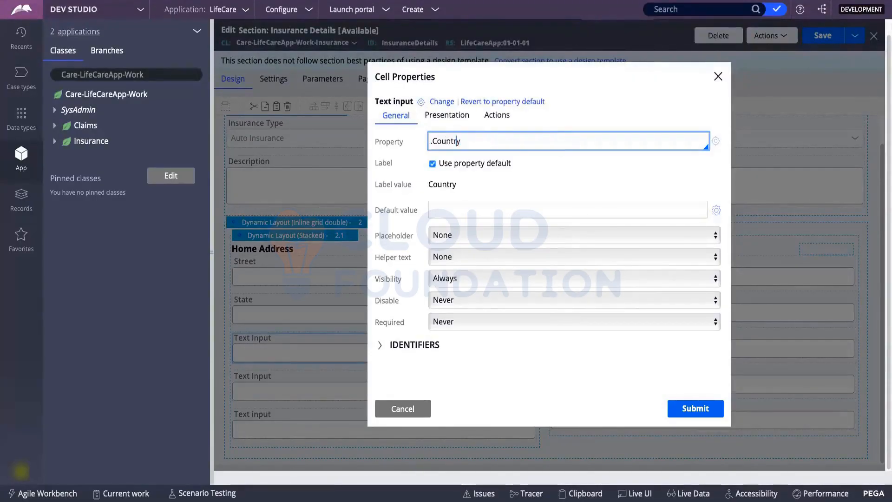
type(".")
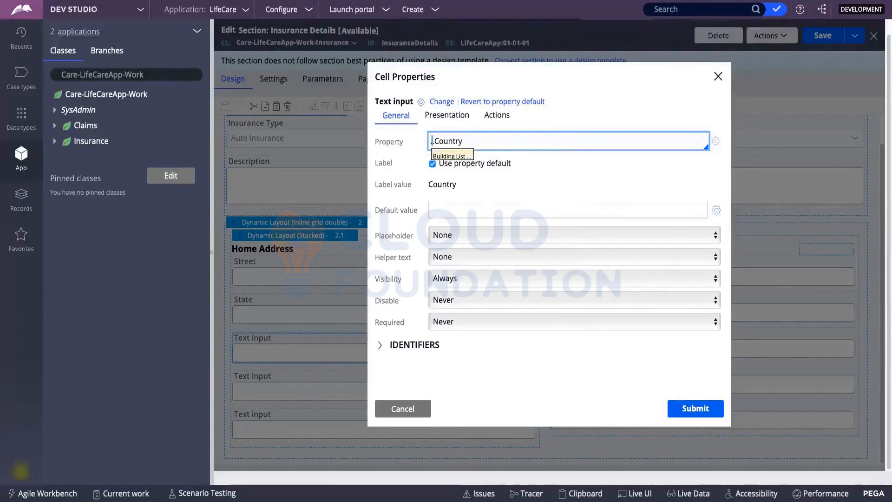
key("Down")
key("Return")
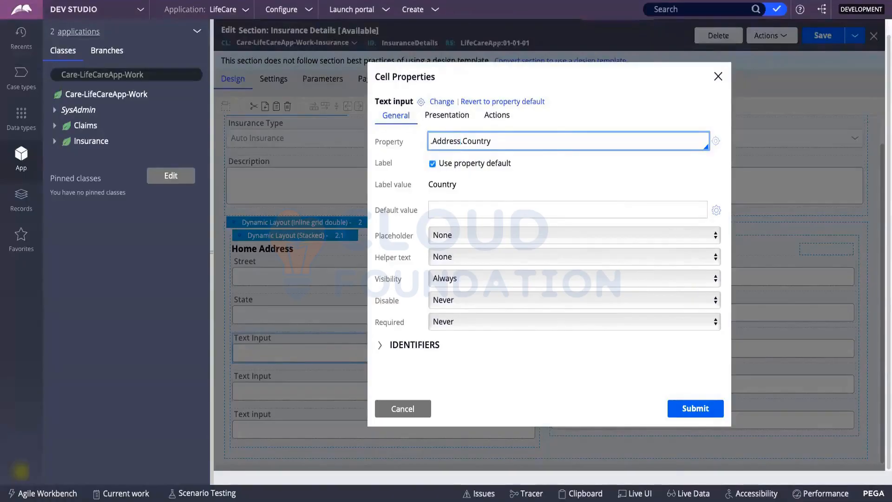
type("()")
key("Left")
type("Home")
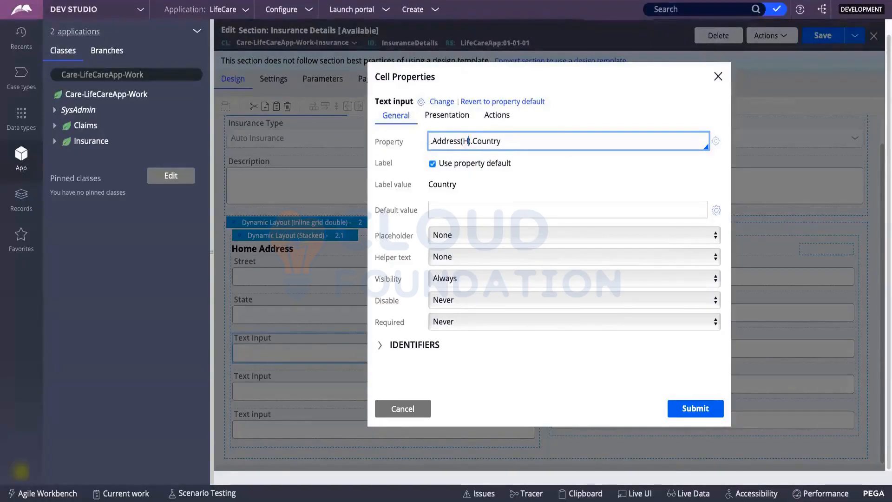
left_click(702, 412)
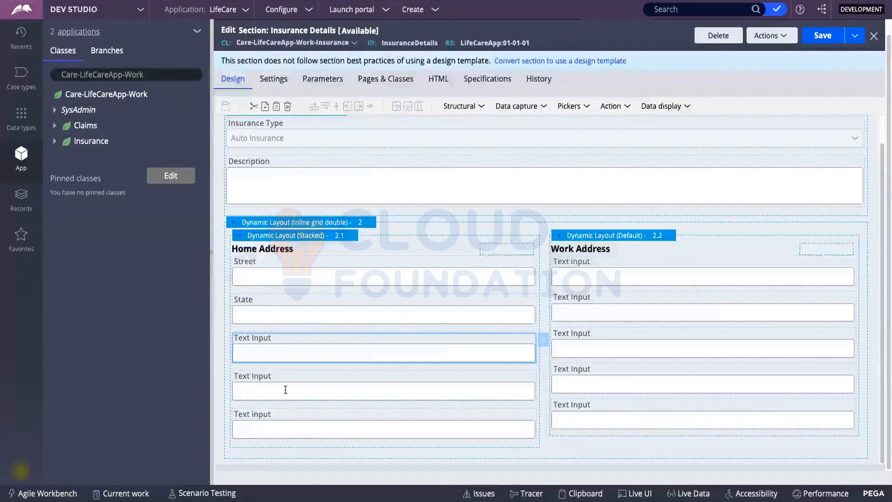
left_click(285, 390)
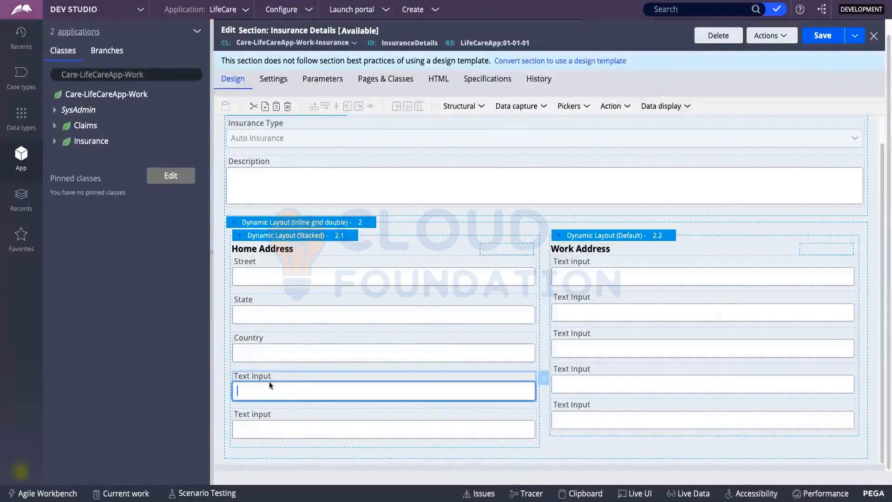
Set the fourth Home Address field's property to ZipCode via autocomplete.
left_click(288, 380)
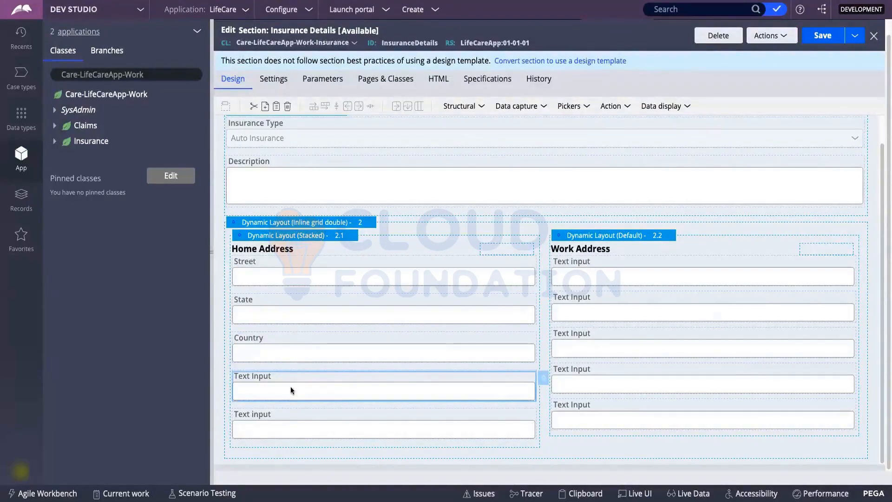
double_click(291, 387)
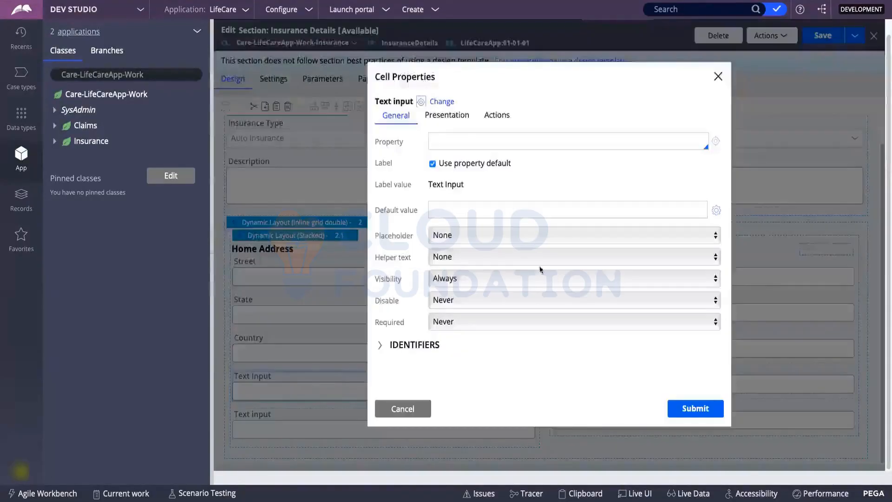
left_click(454, 135)
type(".")
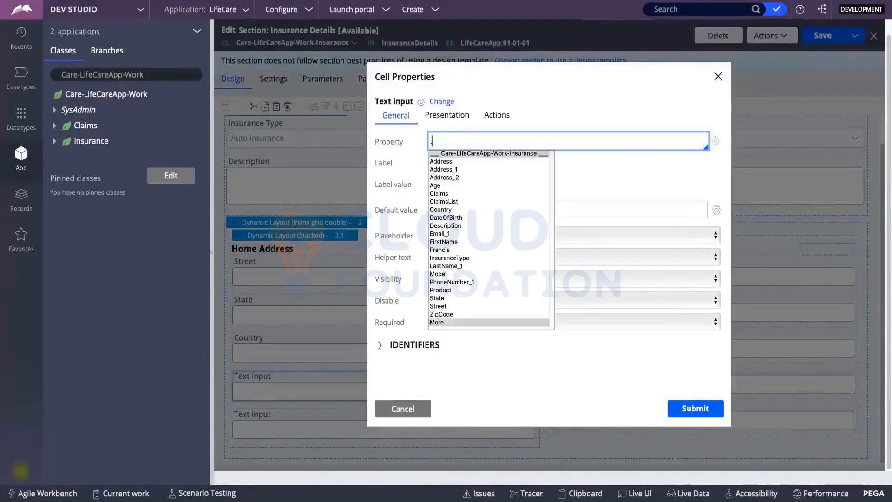
key("Down")
key("Down")
key("Down")
key("Down")
key("Down")
key("Down")
key("Down")
key("Down")
key("Down")
key("Down")
key("Down")
key("Down")
key("Down")
key("Down")
key("Down")
key("Down")
key("Down")
key("Down")
key("Down")
key("Down")
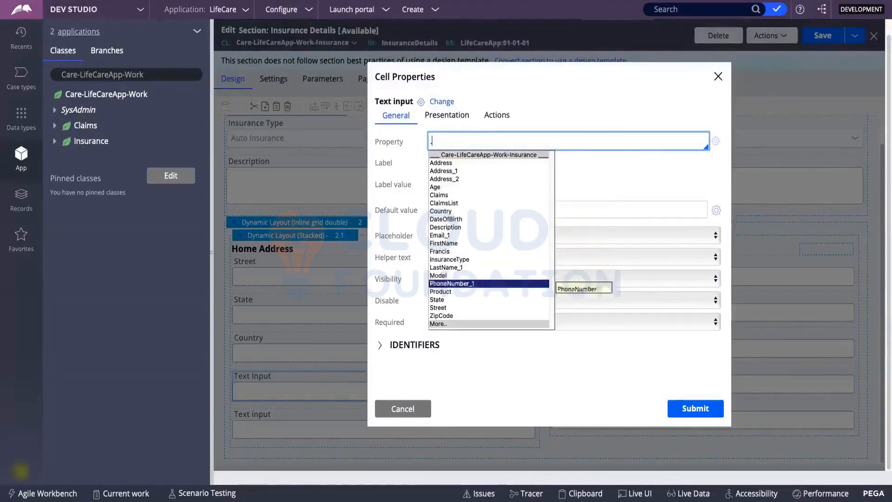
key("Return")
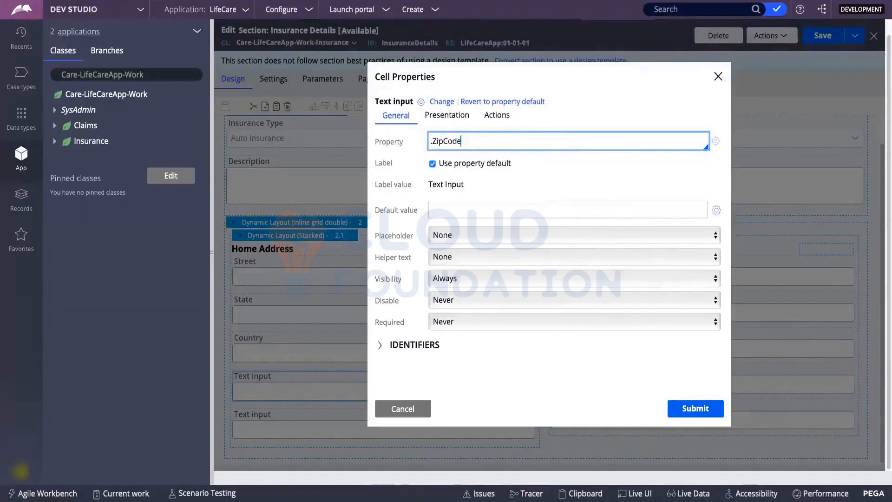
Extend the property path to .Address(Home).ZipCode and apply it.
key("Left")
type(".")
key("Down")
key("Return")
key("Left")
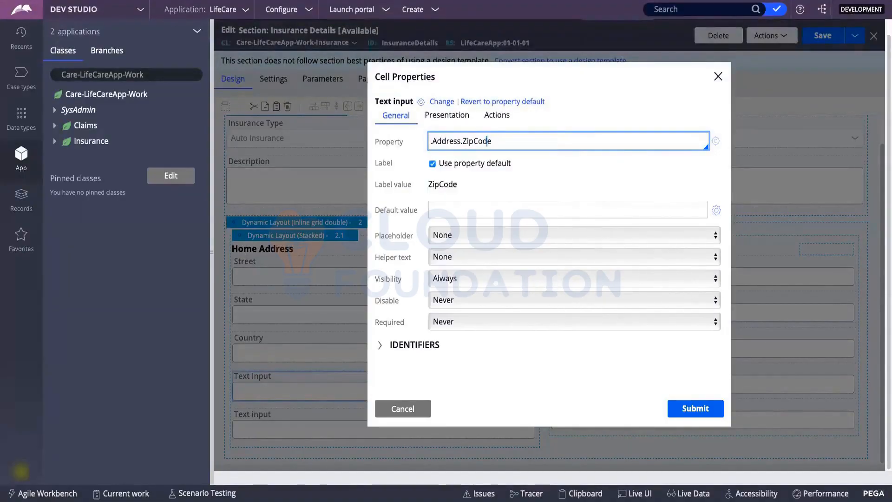
key("Left")
key("Left")
key("Left")
key("Left")
key("Left")
key("Left")
key("Left")
type("()")
type("Home")
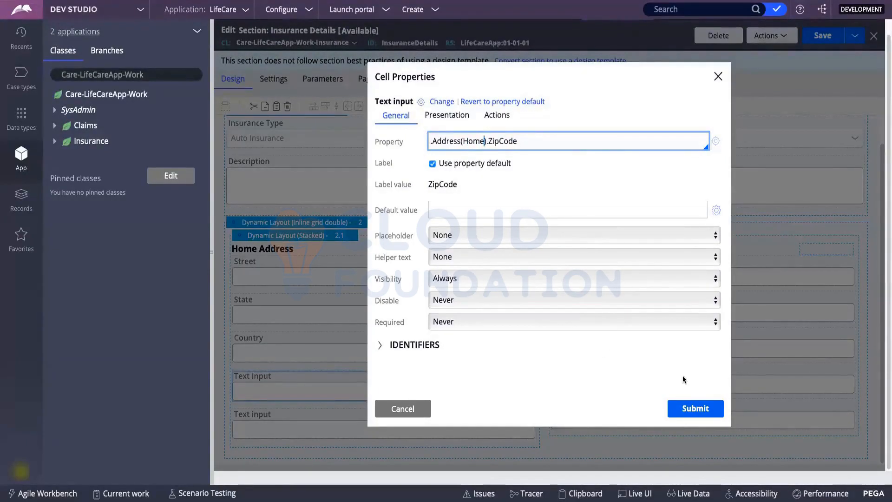
left_click(691, 407)
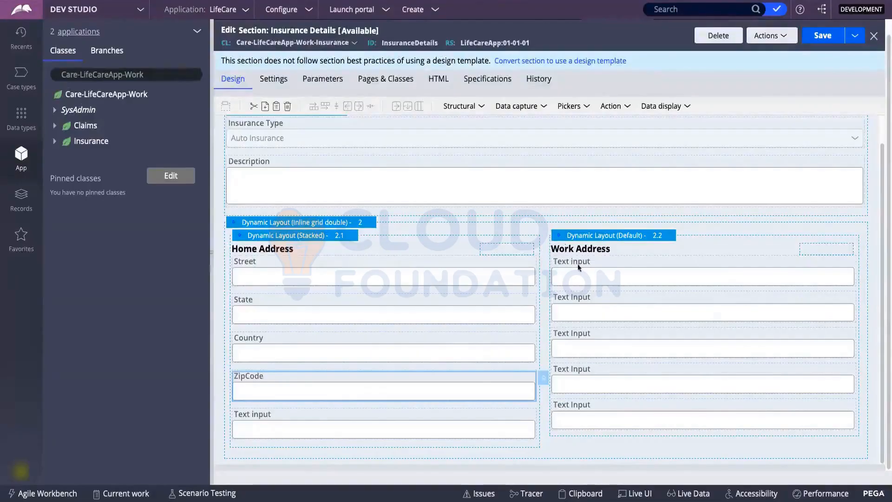
left_click(571, 276)
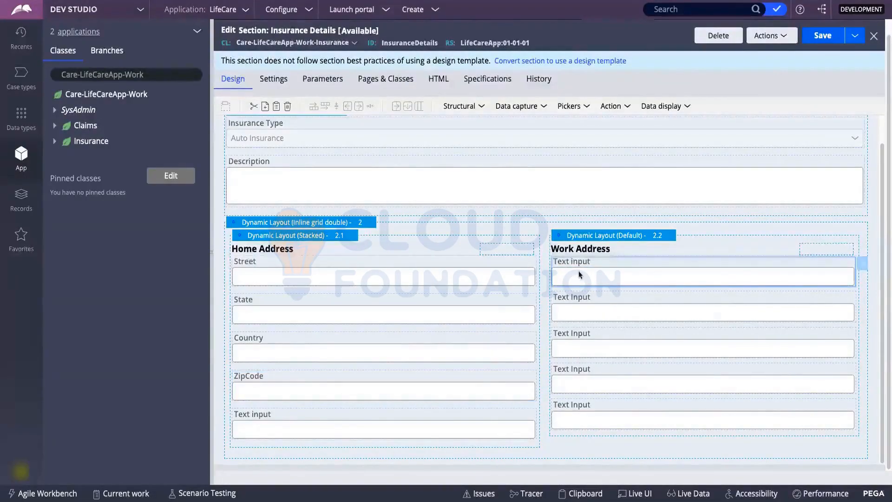
Open the first Work Address field's cell properties and pick Street as its property.
double_click(578, 269)
left_click(487, 136)
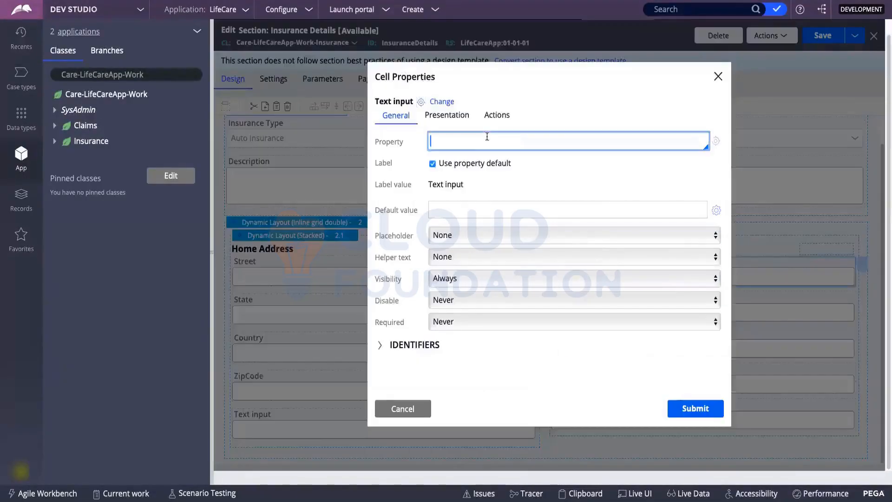
type(".")
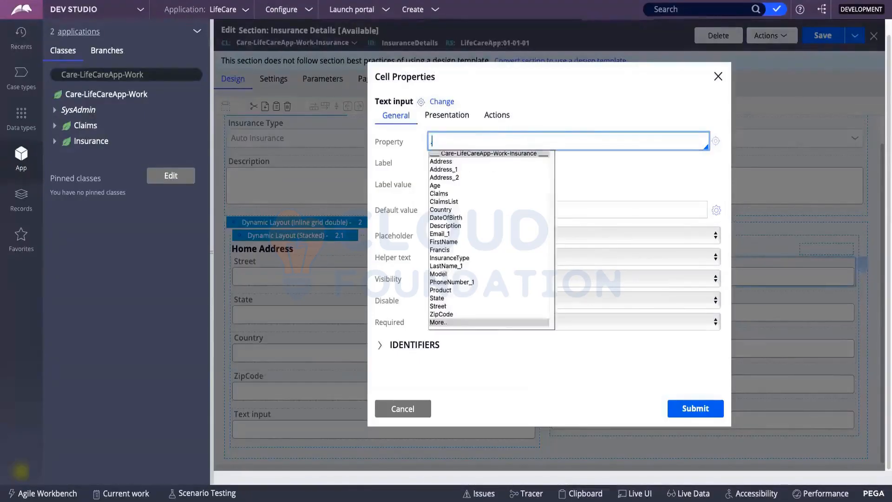
key("Down")
key("Down")
key("Down")
key("Down")
key("Down")
key("Down")
key("Down")
key("Down")
key("Down")
key("Down")
key("Down")
key("Down")
key("Down")
key("Down")
key("Down")
key("Down")
key("Down")
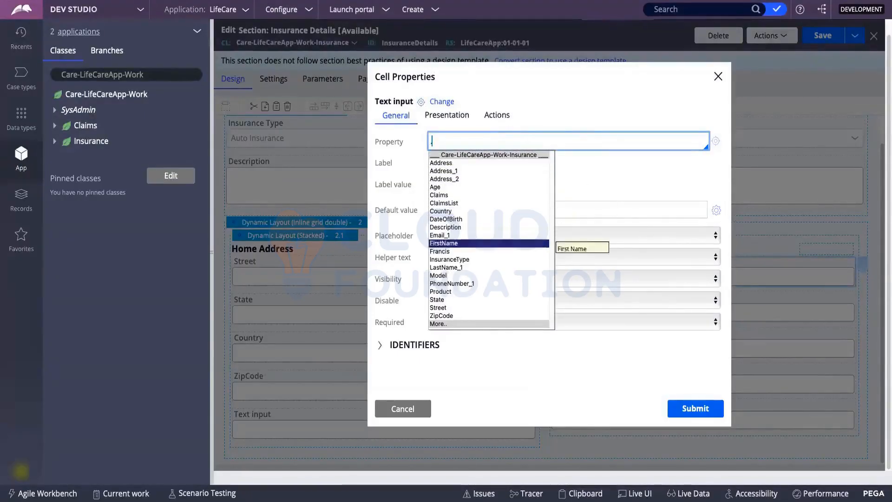
key("Return")
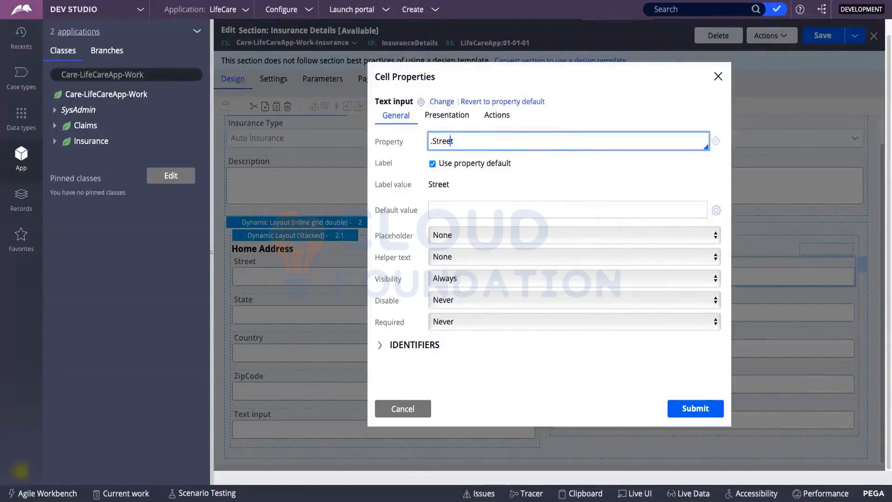
Complete the property path as .Address(Work).Street and submit the cell properties.
type(".")
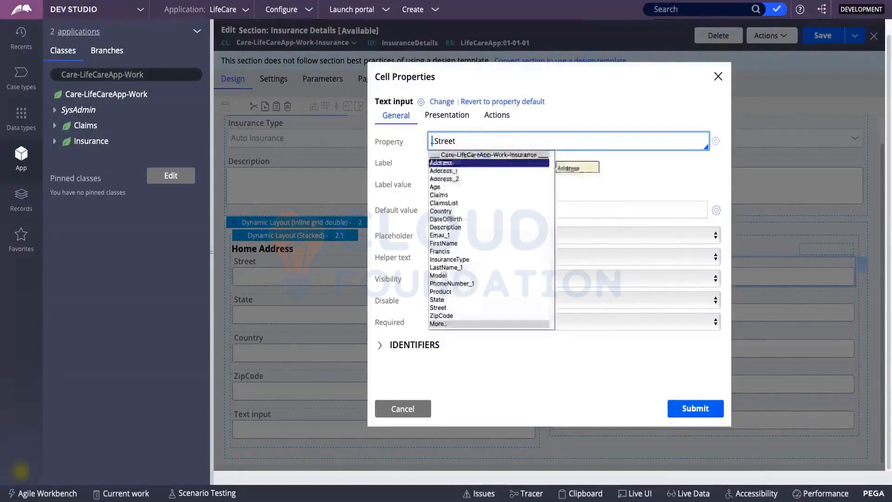
key("Return")
key("Left")
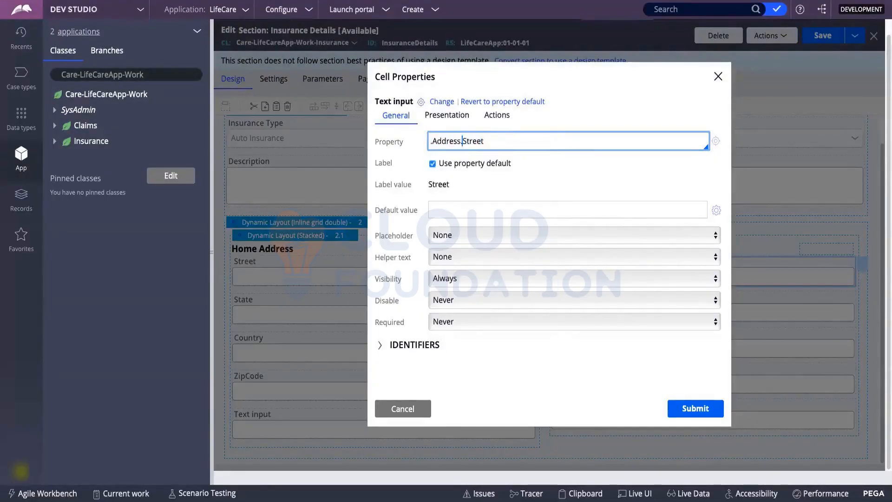
type("()")
key("Left")
type("Work")
double_click(467, 140)
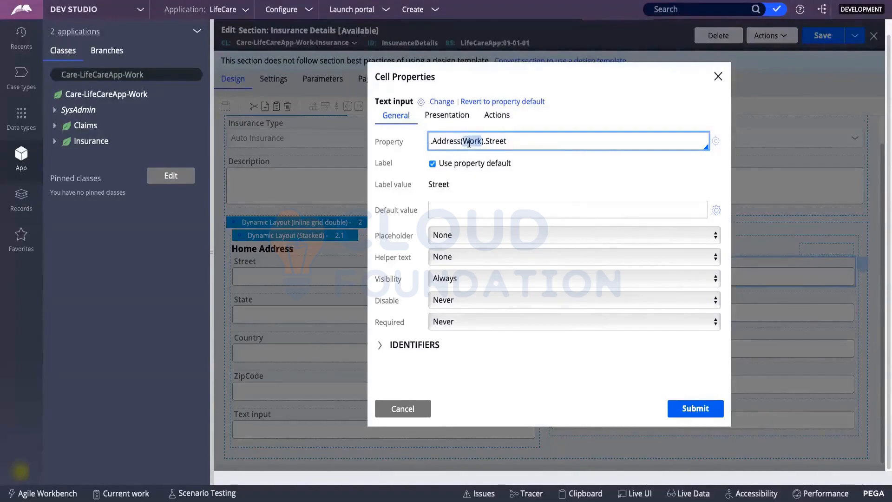
left_click(469, 143)
left_click(691, 408)
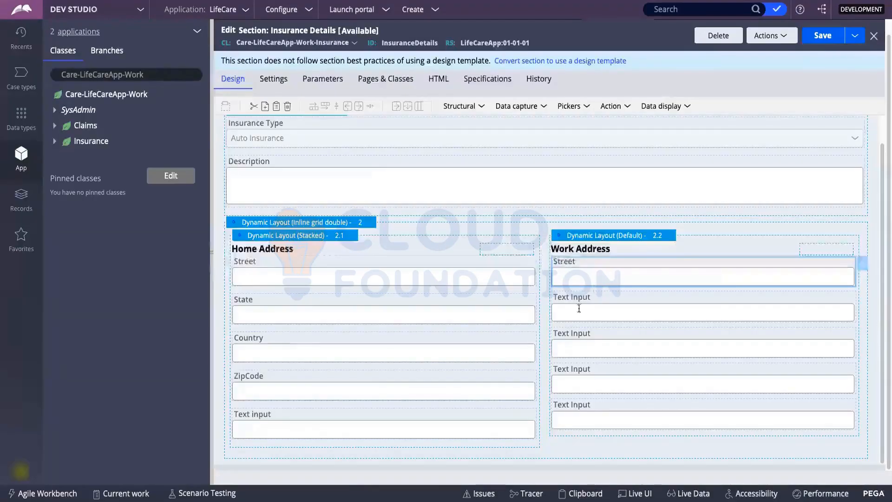
left_click(579, 308)
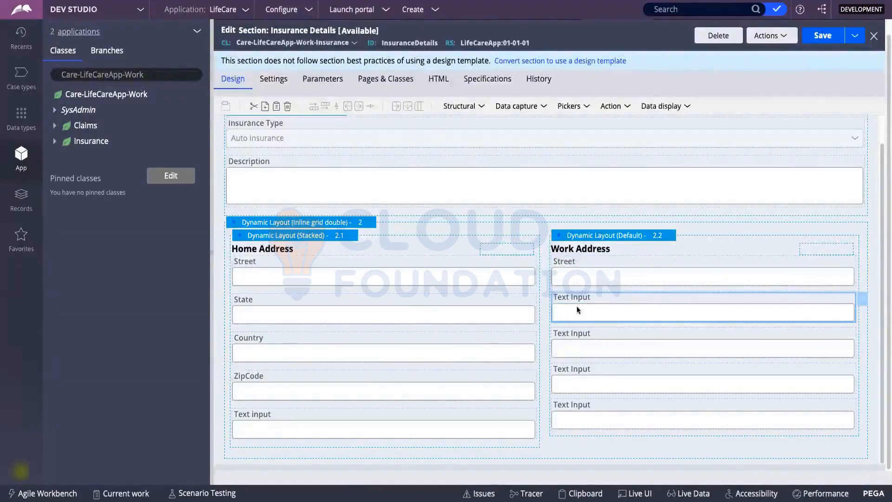
Bind the second Work Address field to .Address(Work).State using the autocomplete suggestions and submit.
double_click(575, 305)
left_click(459, 141)
type(".")
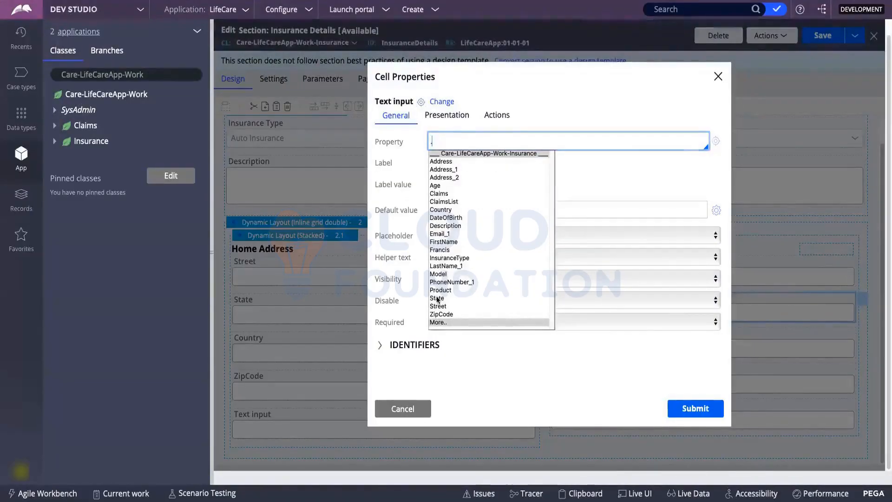
left_click(437, 298)
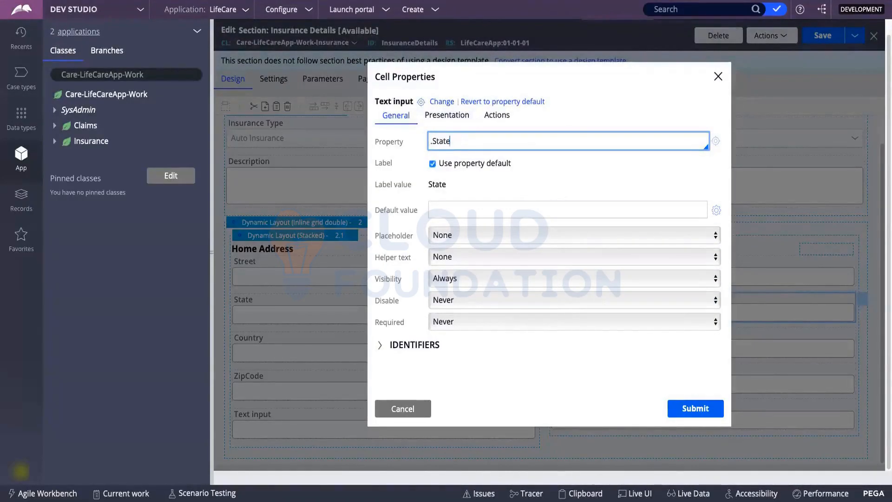
type(".")
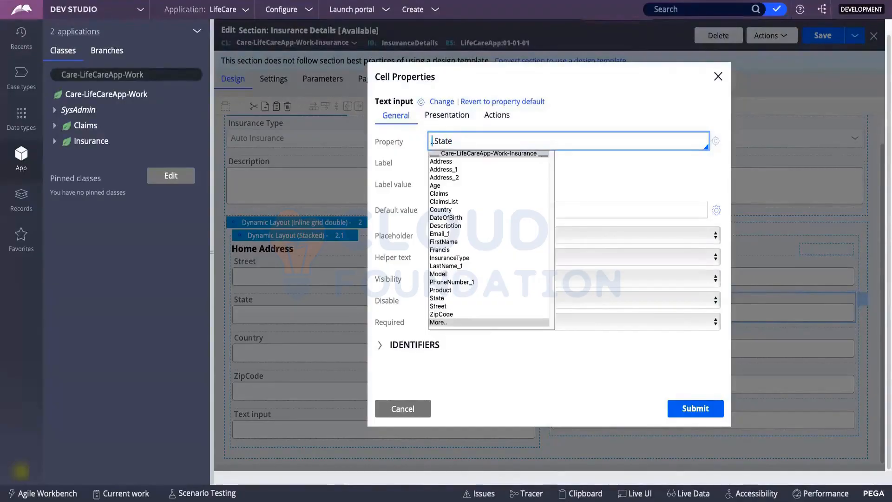
left_click(441, 161)
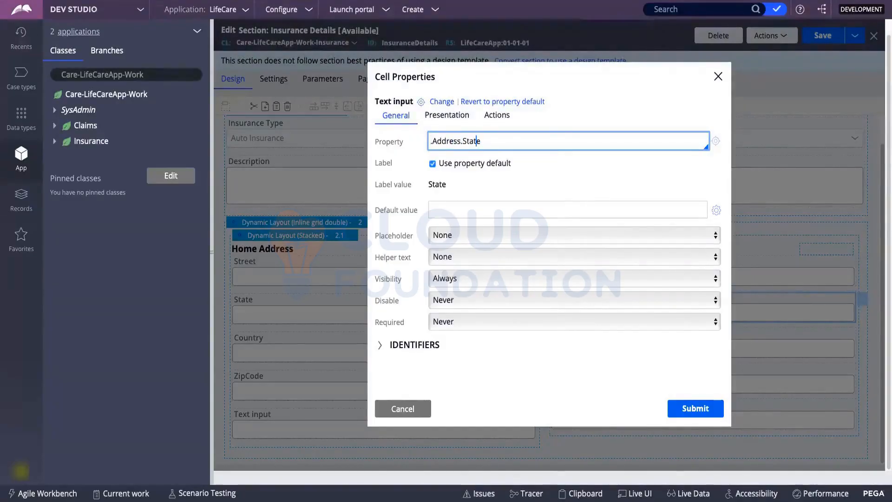
type("()")
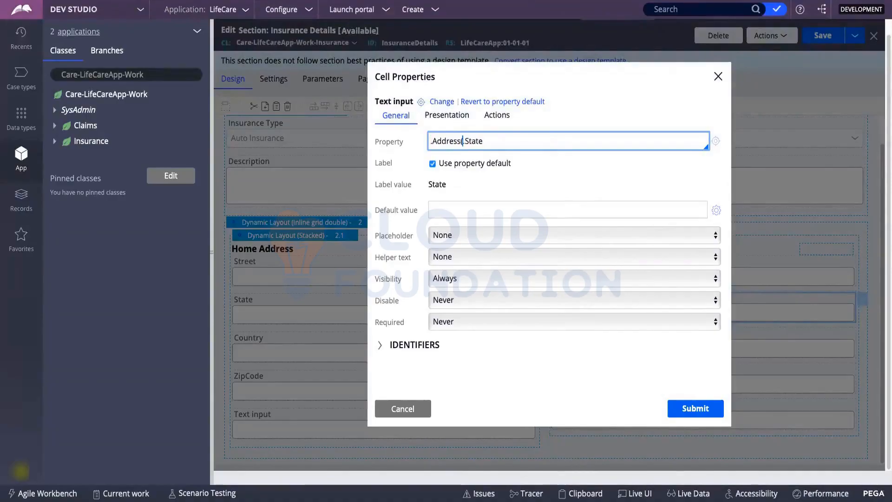
key("Left")
type("Work")
left_click(696, 409)
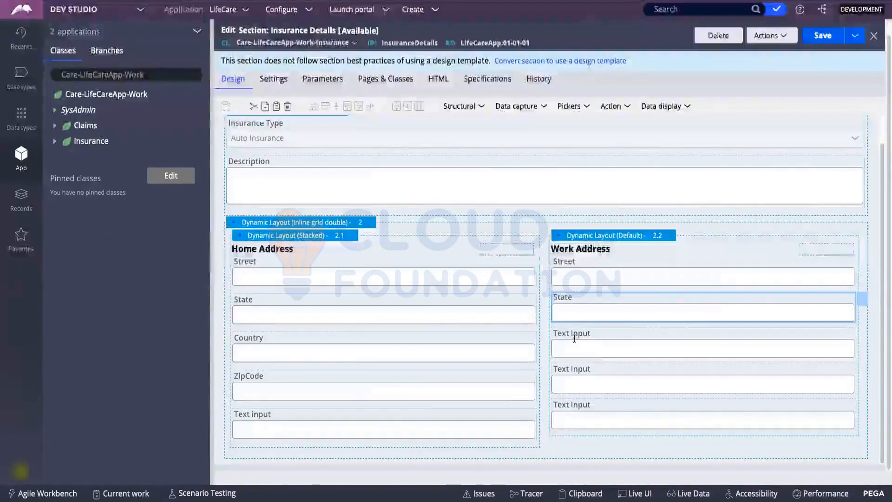
left_click(574, 338)
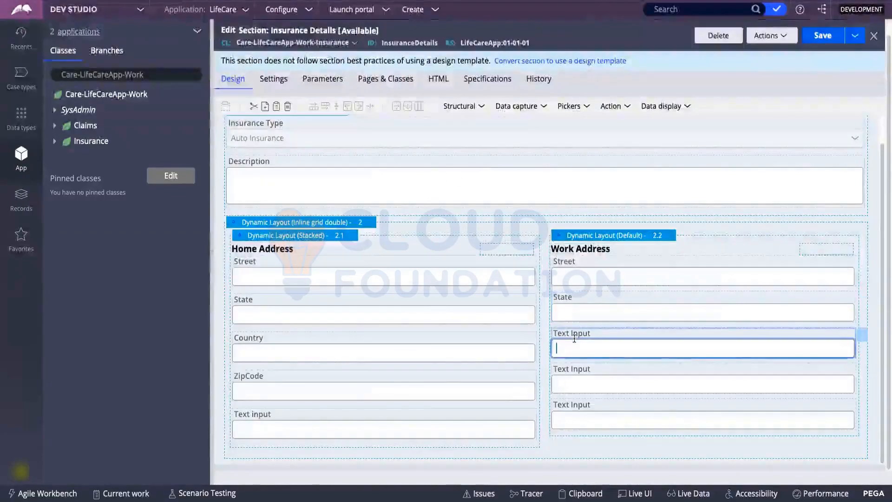
Open the third Work Address field's cell properties and choose Country as its property.
double_click(578, 332)
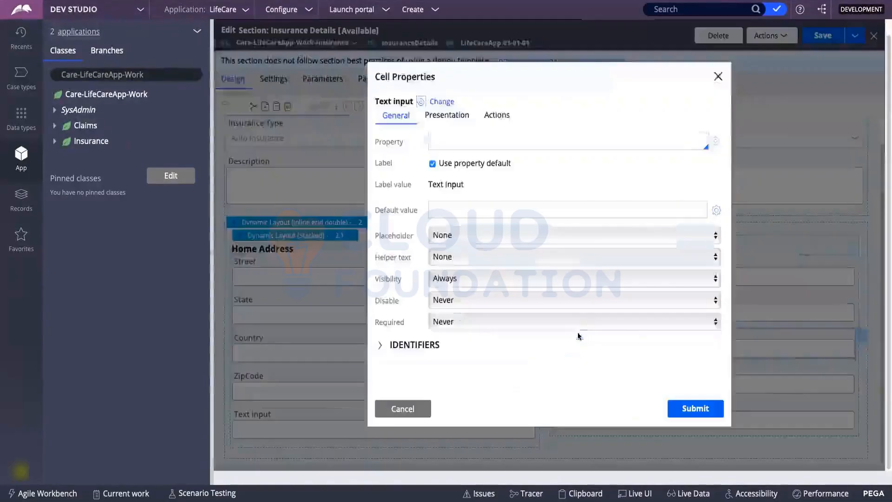
left_click(438, 141)
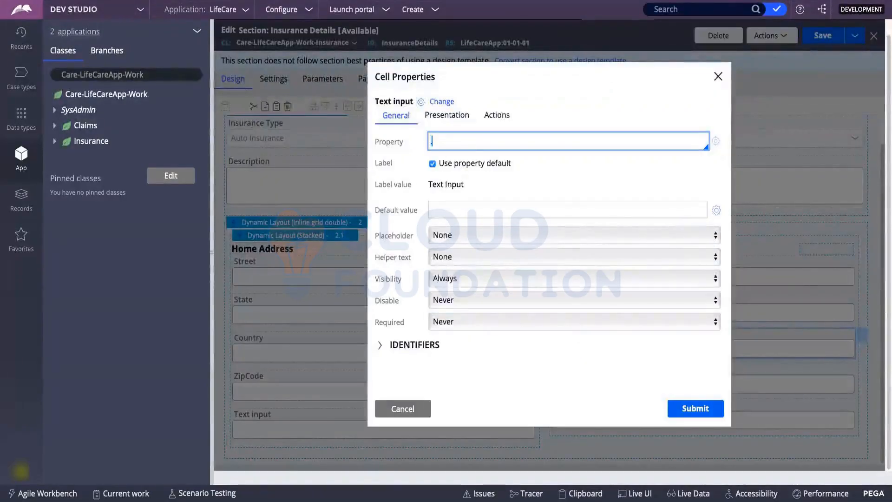
type(".")
key("Down")
key("Down")
key("Down")
key("Down")
key("Down")
key("Down")
key("Down")
key("Down")
key("Down")
key("Down")
key("Down")
key("Down")
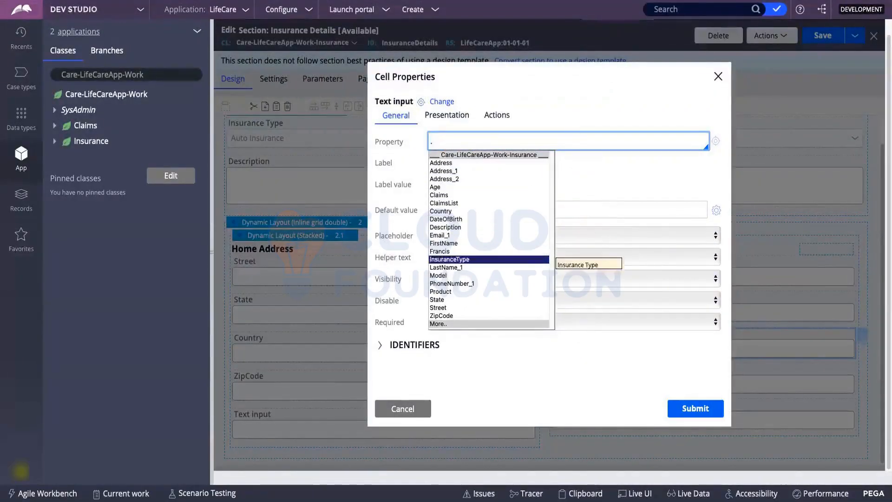
key("Up")
key("Up")
key("Up")
key("Up")
key("Up")
key("Up")
key("Up")
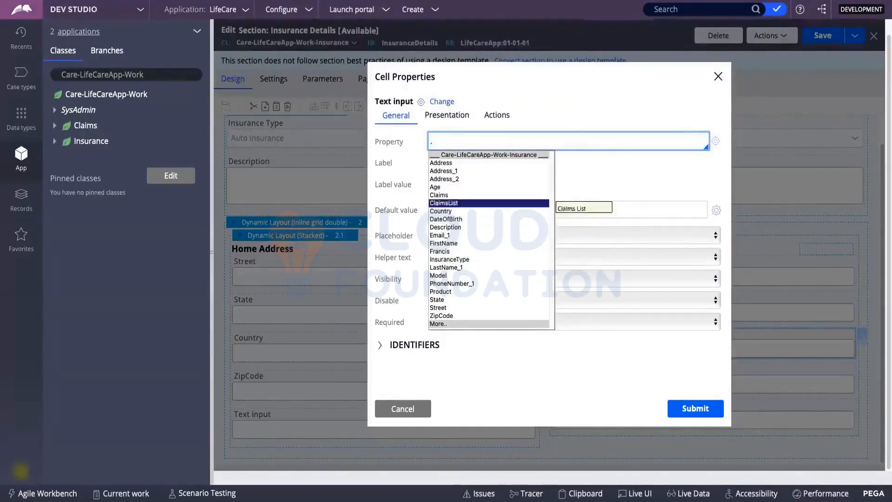
key("Up")
key("Up")
key("Down")
key("Down")
key("Down")
key("Return")
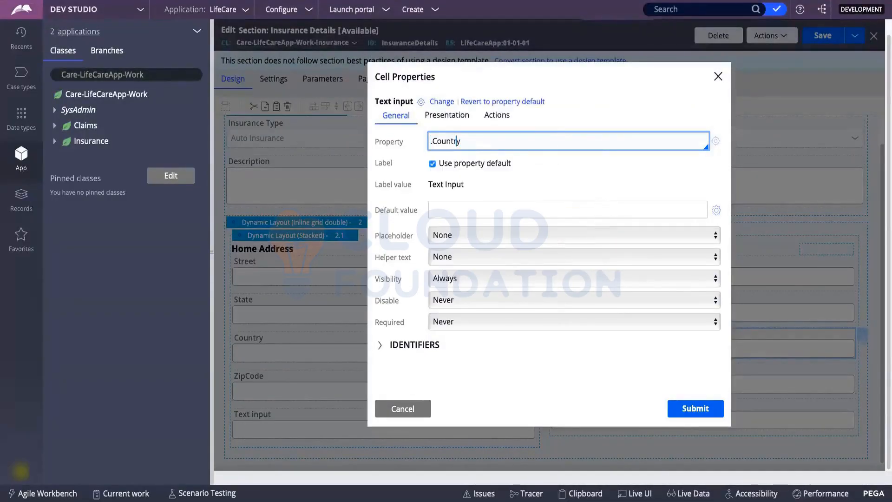
Complete the property path as .Address(Work).Country and submit.
type(".A")
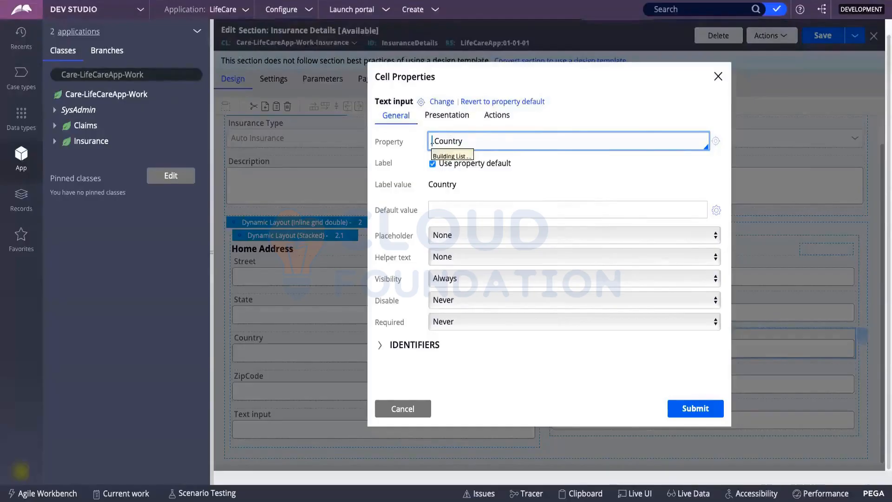
key("Up")
key("Return")
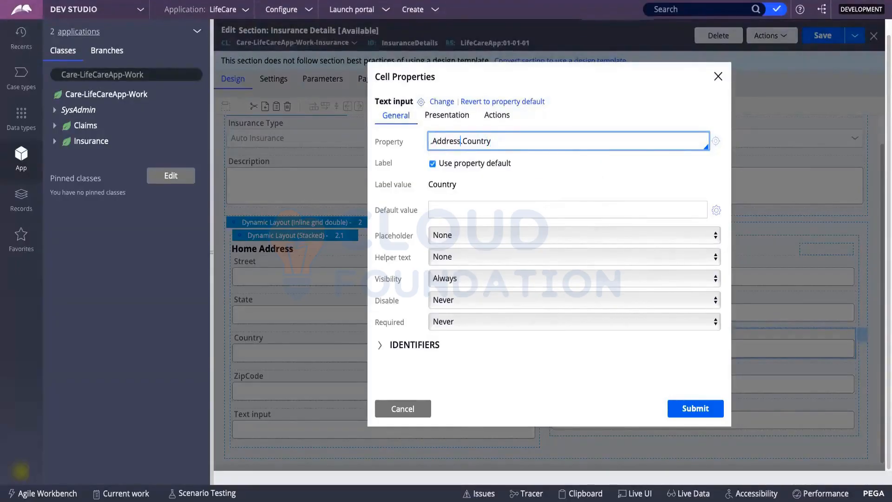
type("()")
key("Left")
type("W")
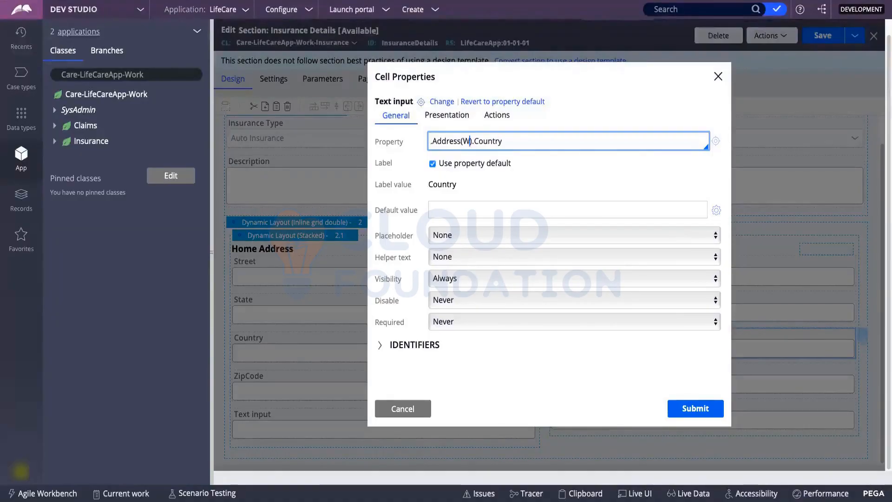
type("ork")
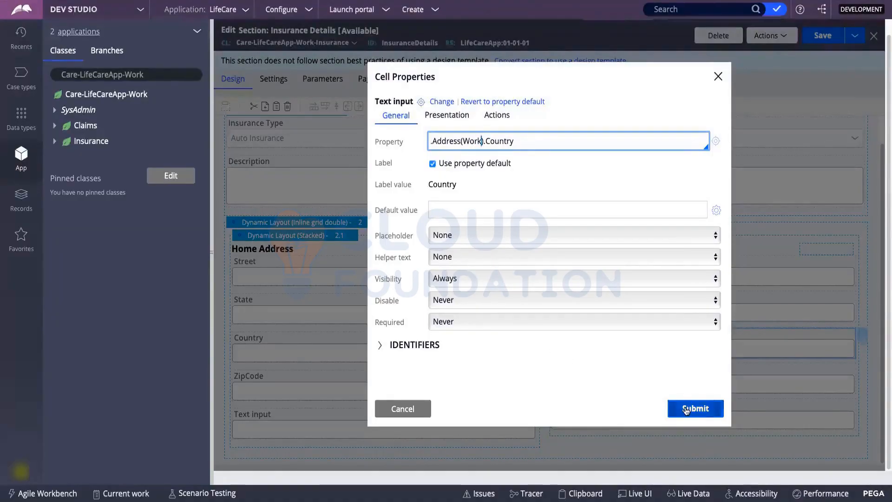
left_click(686, 408)
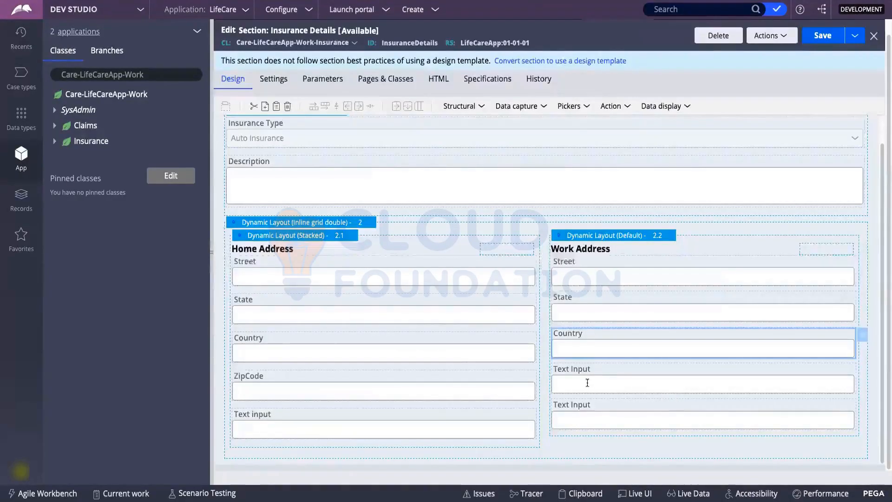
Set the fourth Work Address field's property to ZipCode, keeping the property's default label.
left_click(587, 382)
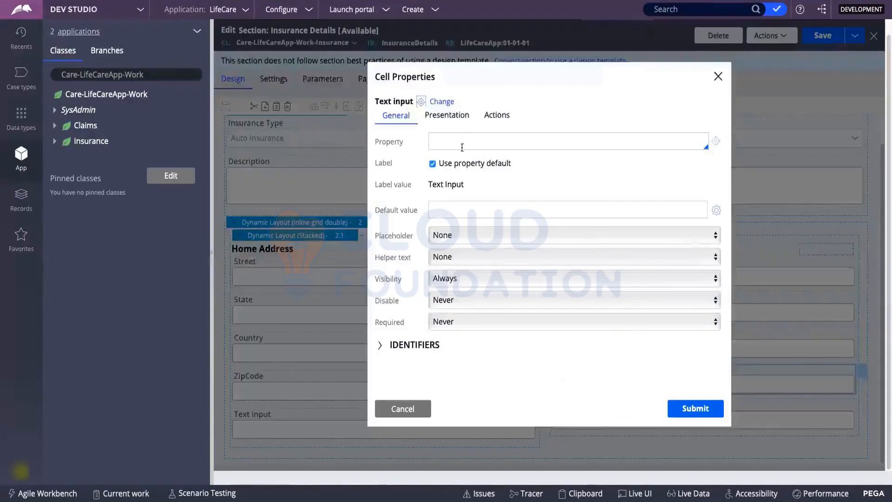
left_click(462, 149)
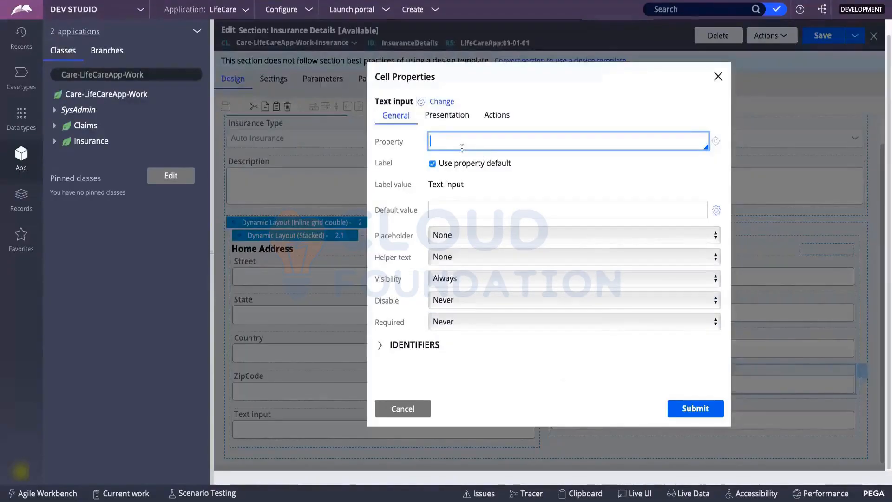
type("zi")
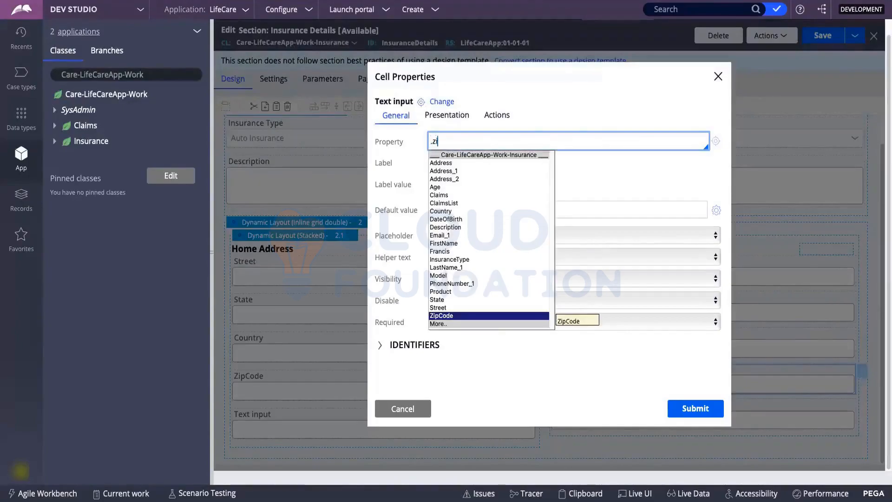
type("p")
key("Return")
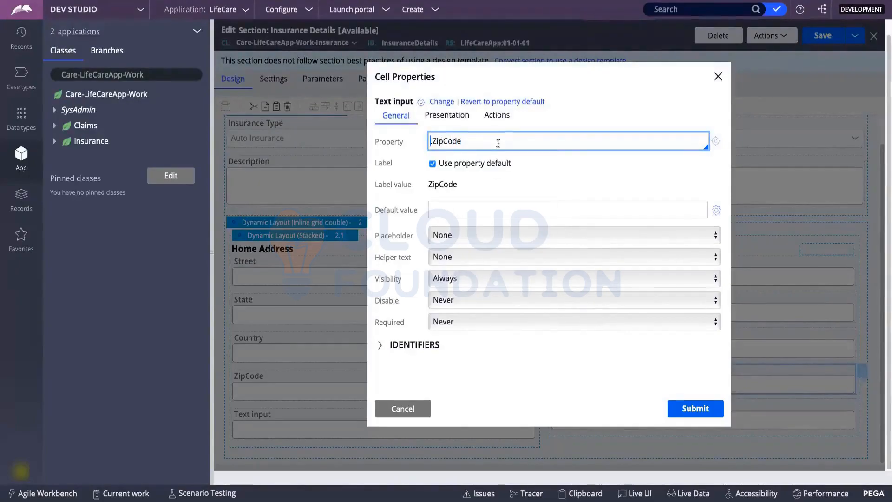
left_click(432, 164)
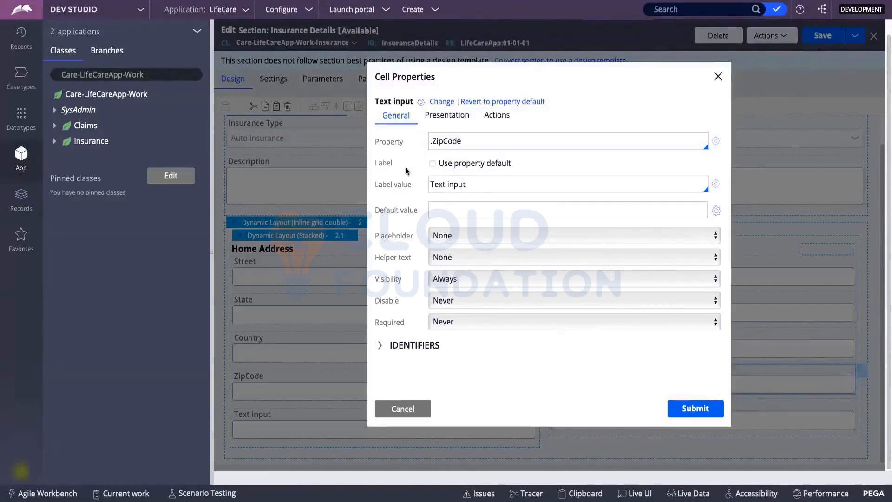
triple_click(447, 185)
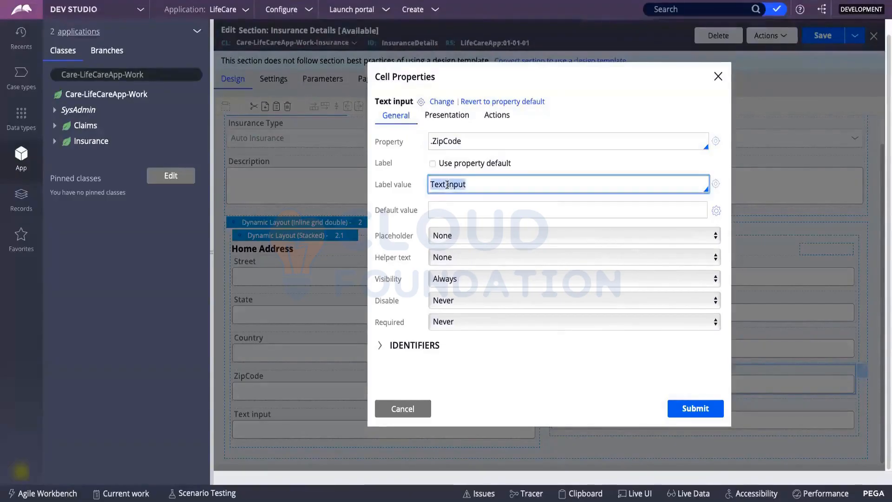
left_click(433, 164)
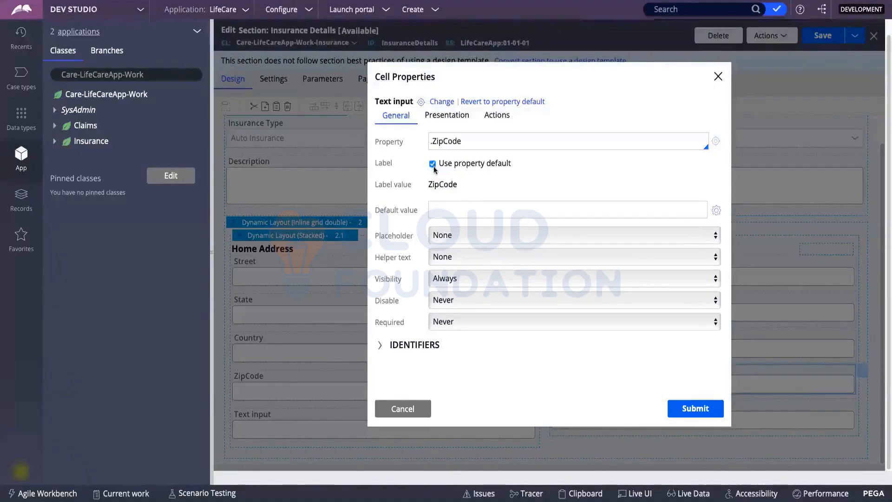
Review the ZipCode property reference and leave the placeholder set to None.
left_click(471, 146)
left_click(443, 141)
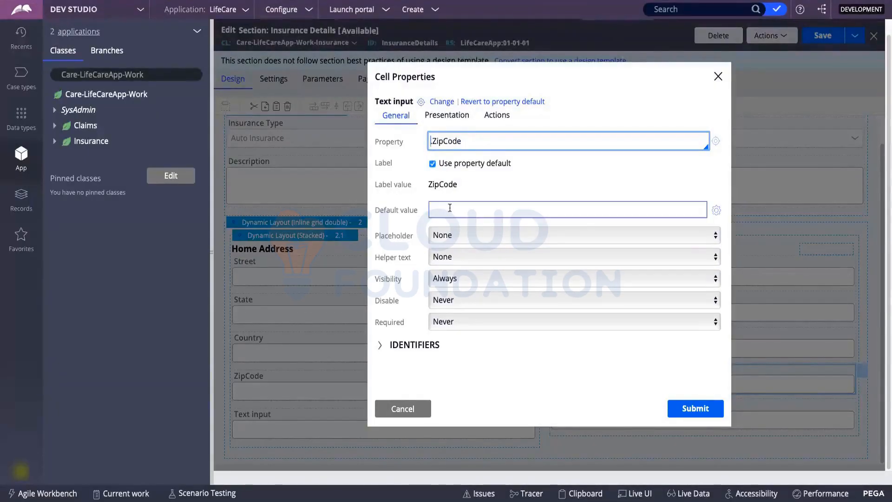
left_click(432, 209)
left_click(450, 236)
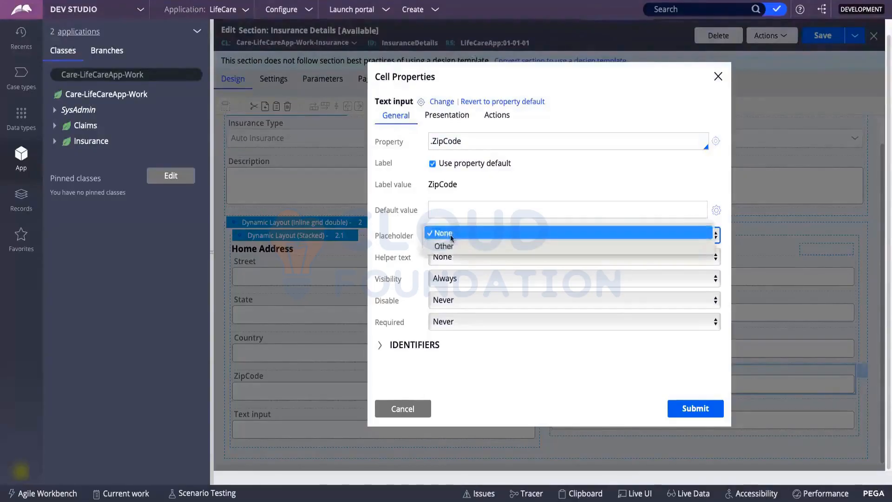
left_click(450, 237)
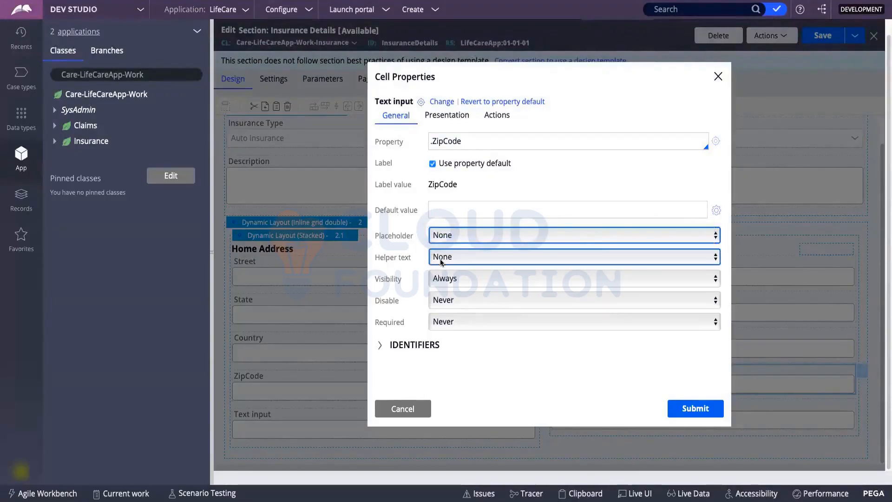
left_click(462, 181)
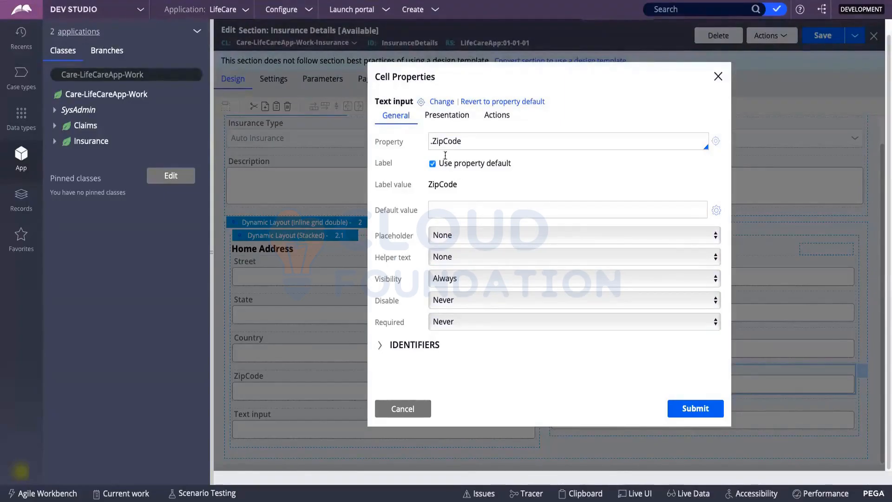
Change the property to .Address(Work).ZipCode and apply the cell properties.
left_click(430, 139)
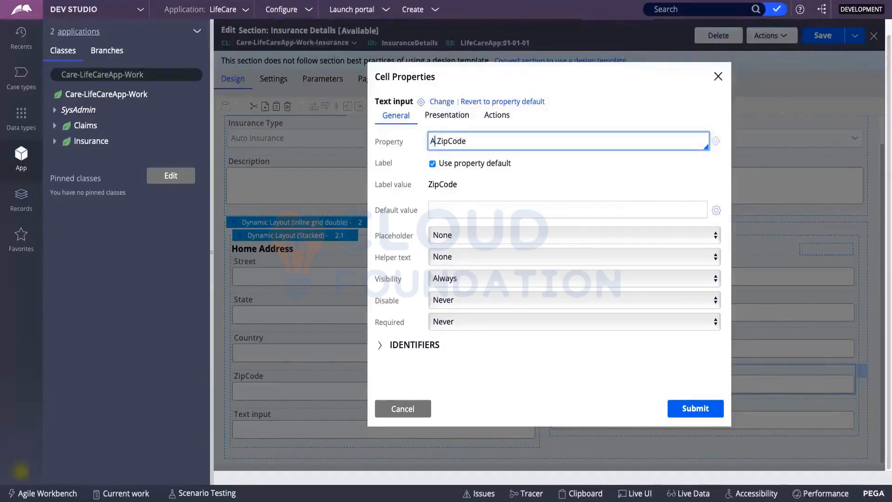
type(".A")
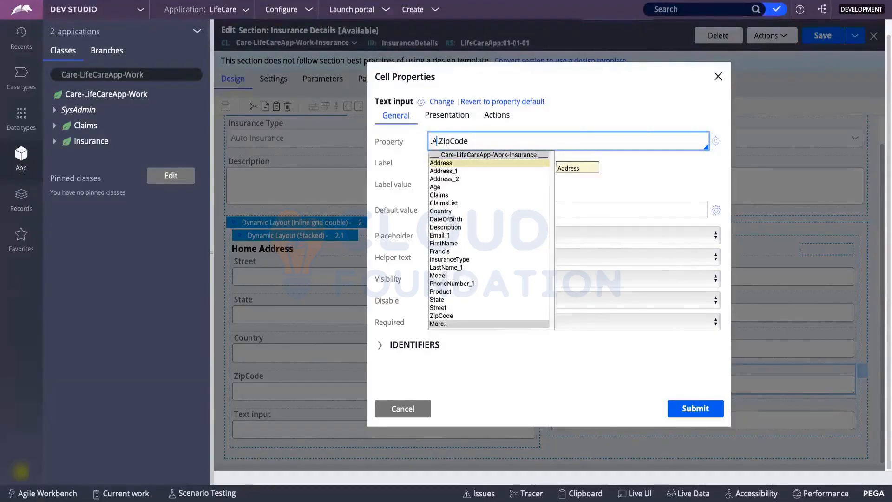
key("Return")
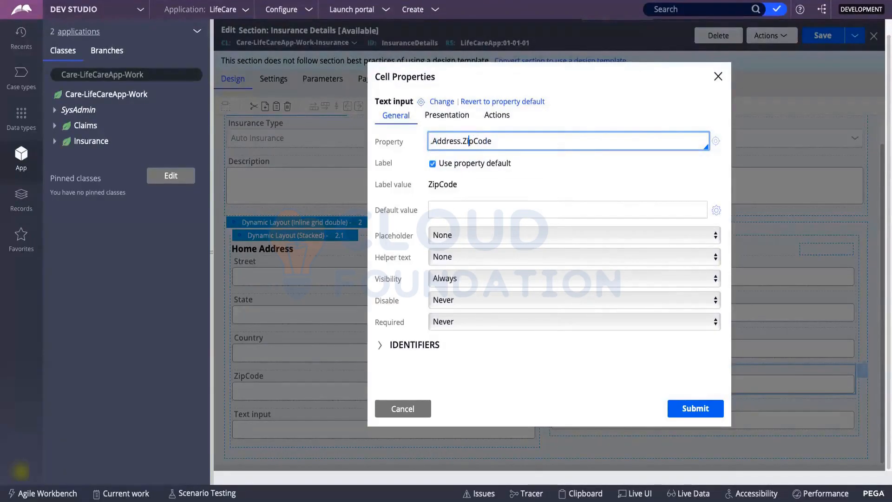
type("()")
type("Work")
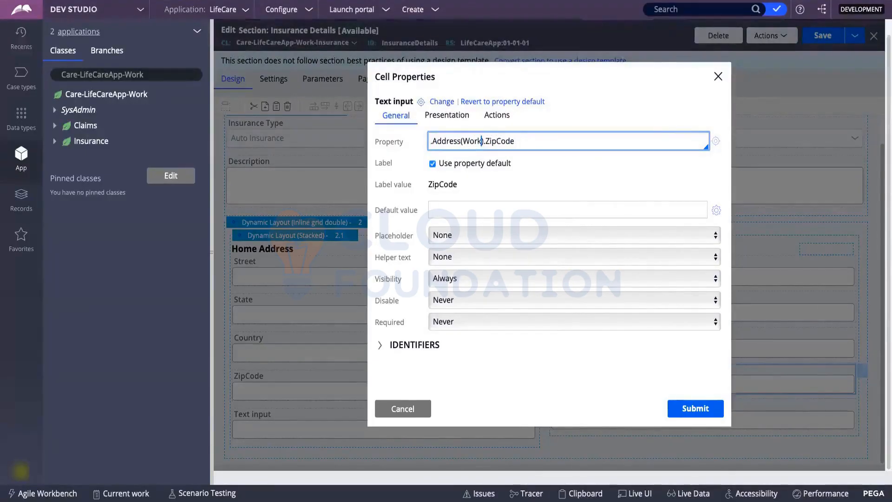
left_click(698, 417)
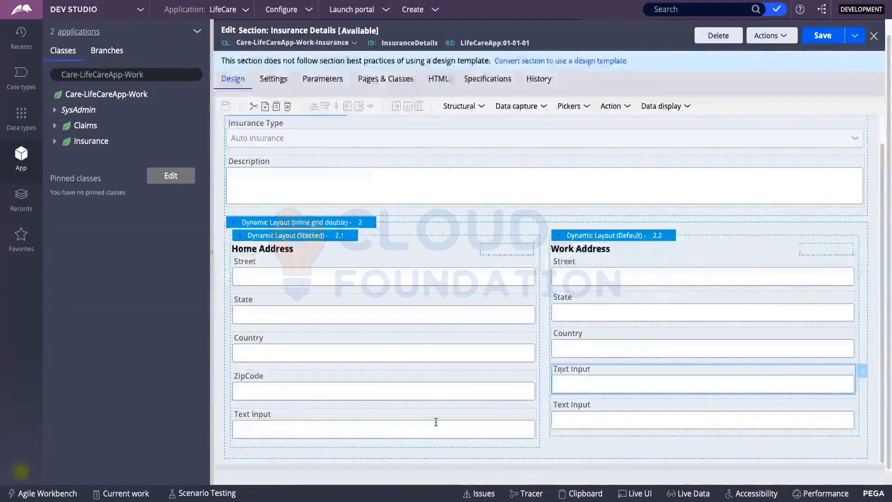
Delete the leftover Text input cells from the Home and Work Address columns, then save the section.
left_click(438, 424)
key("Delete")
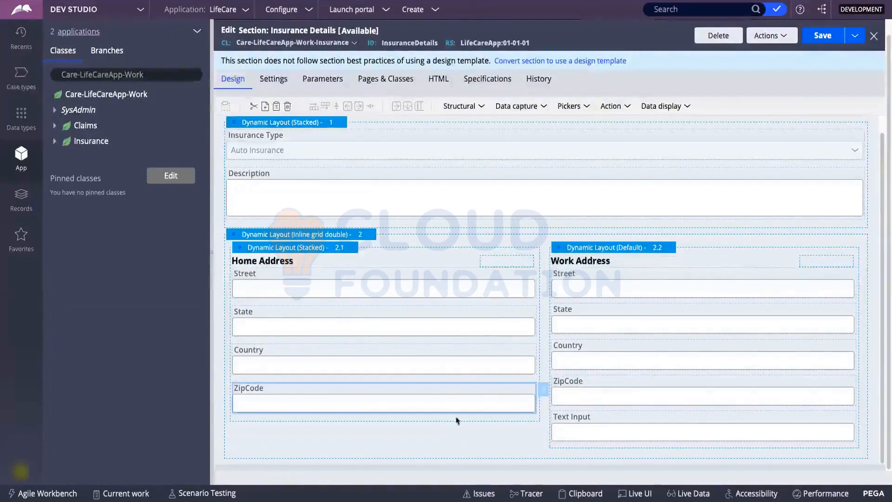
left_click(601, 432)
key("Delete")
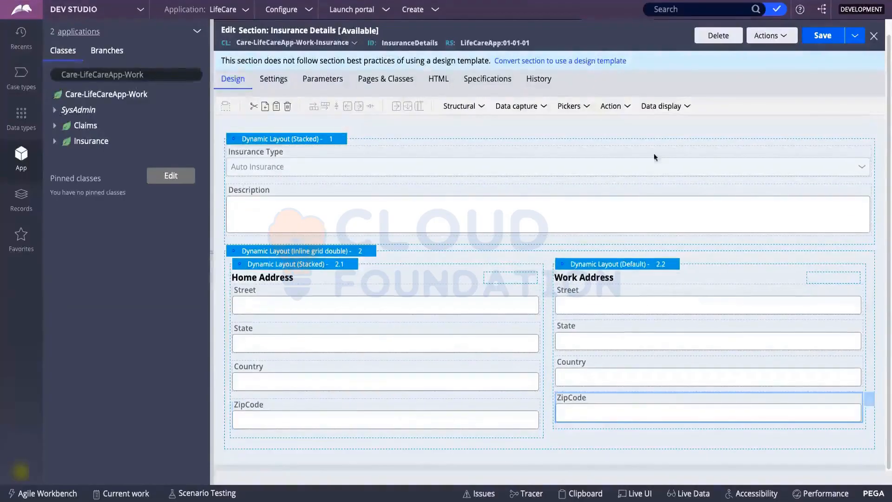
left_click(804, 36)
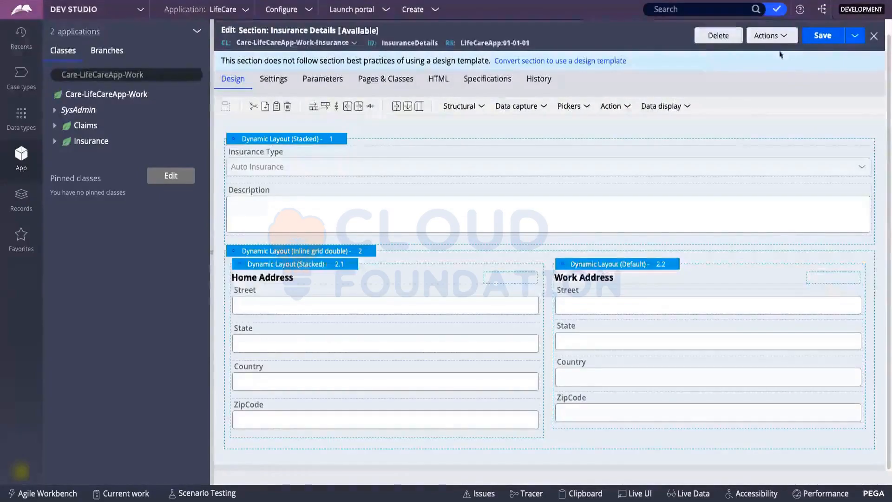
left_click(773, 37)
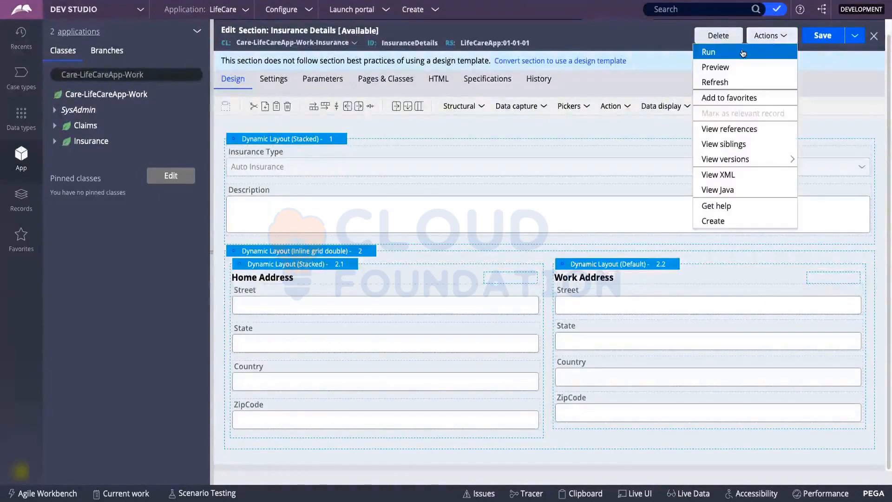
left_click(735, 66)
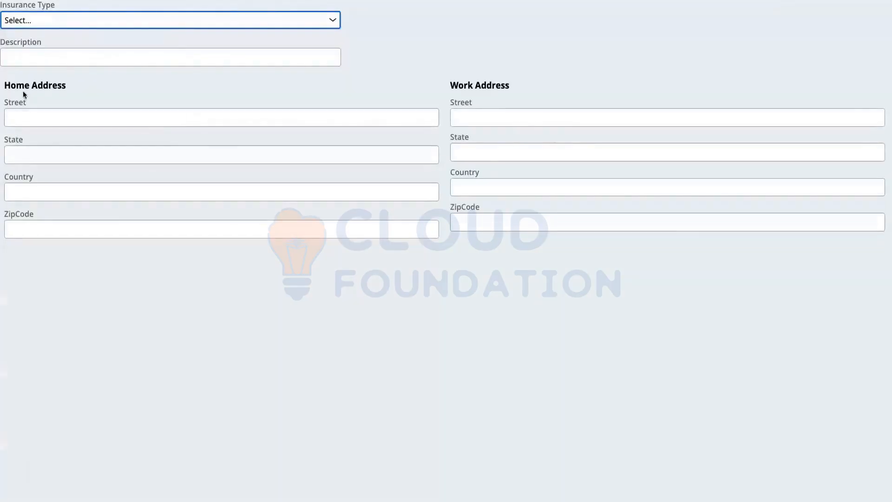
left_click_drag(9, 87, 62, 82)
left_click_drag(459, 88, 506, 101)
left_click(134, 121)
left_click(121, 154)
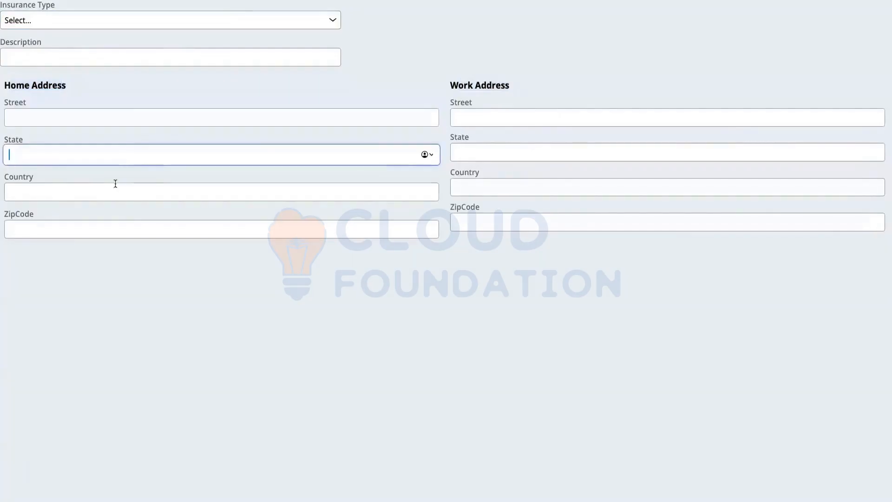
left_click(115, 188)
left_click(109, 221)
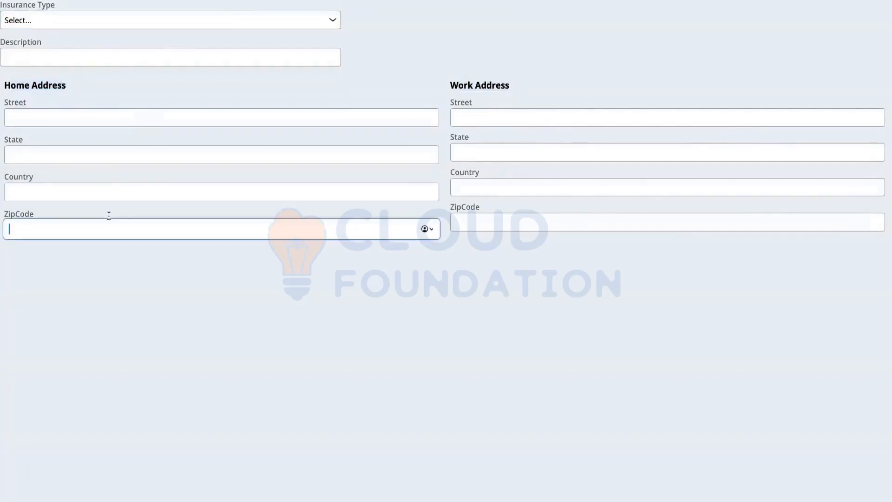
left_click(470, 114)
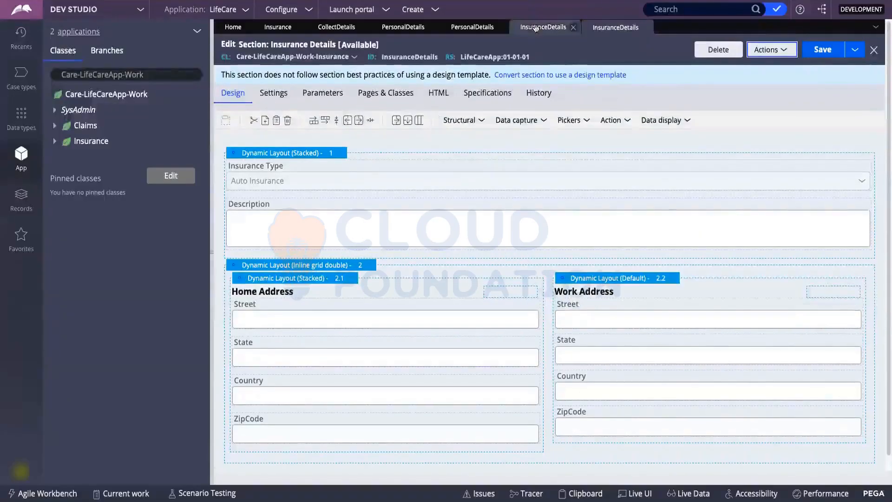
Inspect the Personal Details flow action and its section, then go to the Insurance case type.
left_click(472, 27)
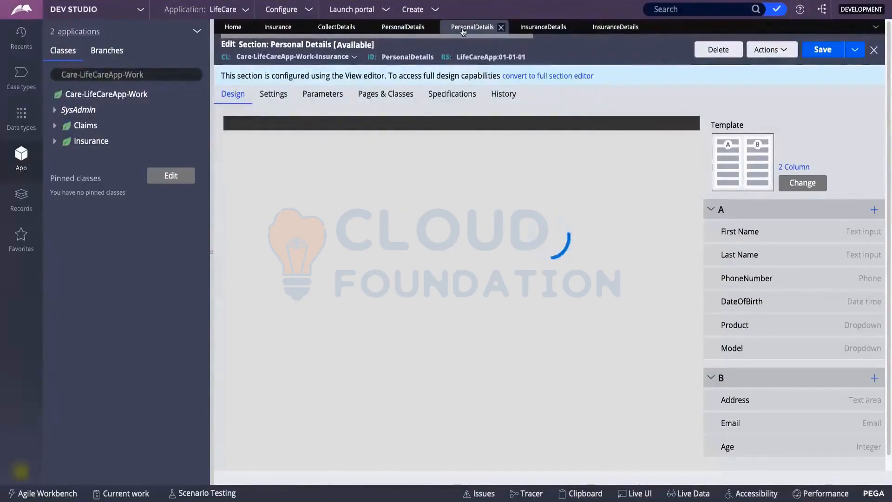
left_click(417, 29)
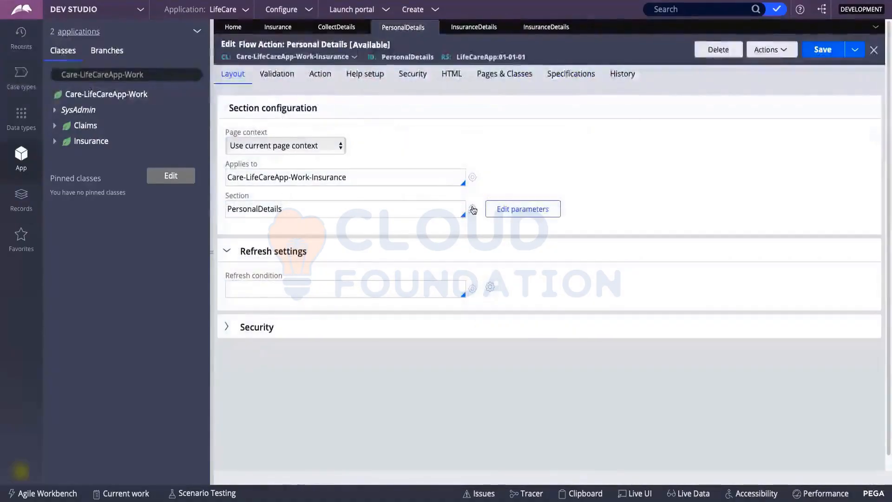
left_click(472, 210)
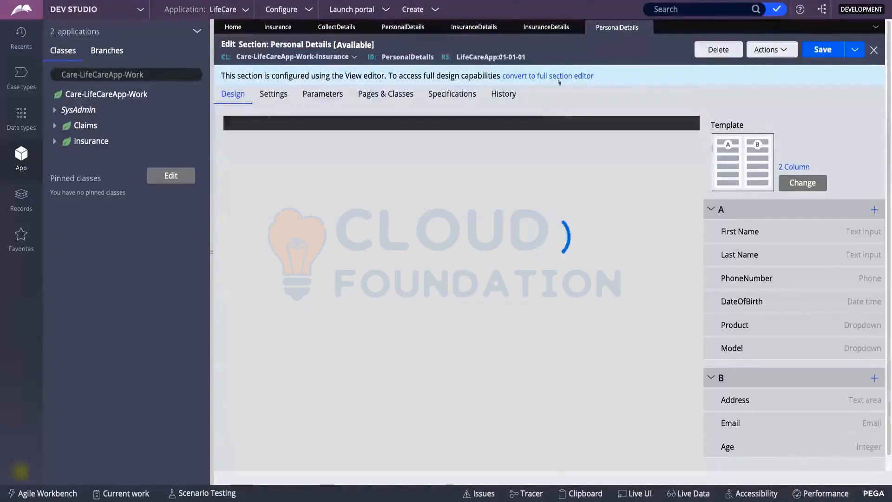
left_click(399, 28)
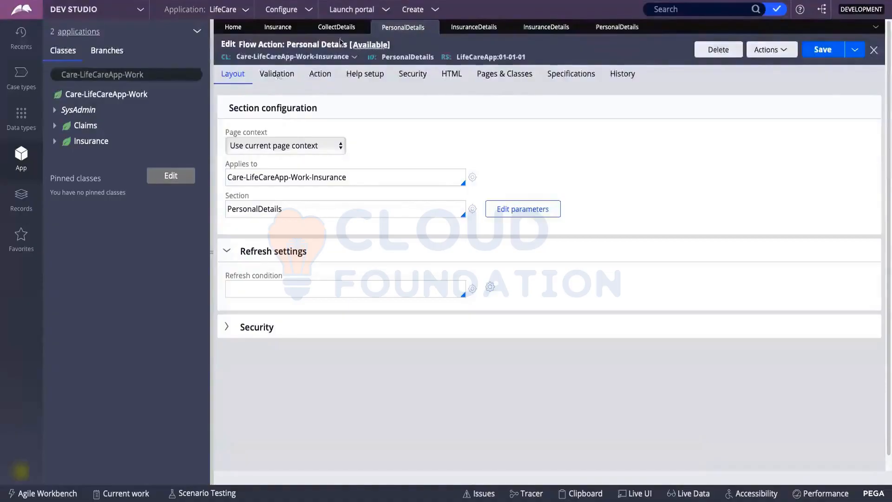
left_click(278, 27)
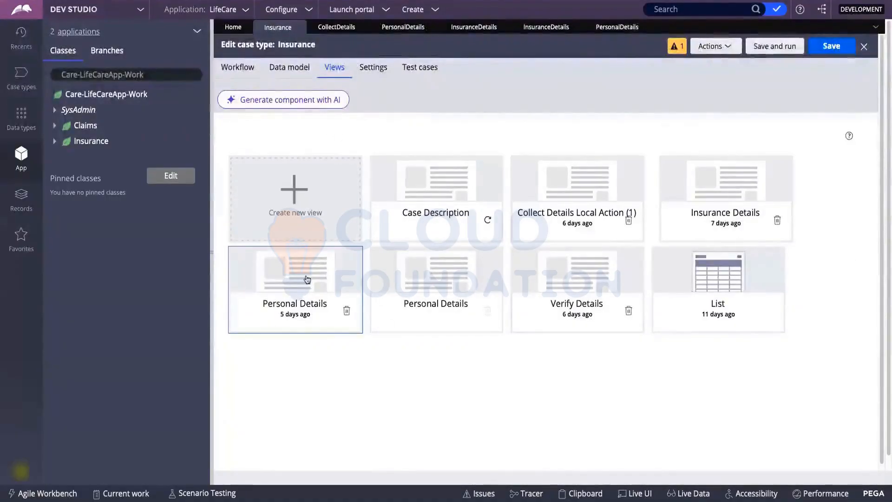
Remove the Age, Email and Address fields from the Personal Details view and submit.
left_click(374, 255)
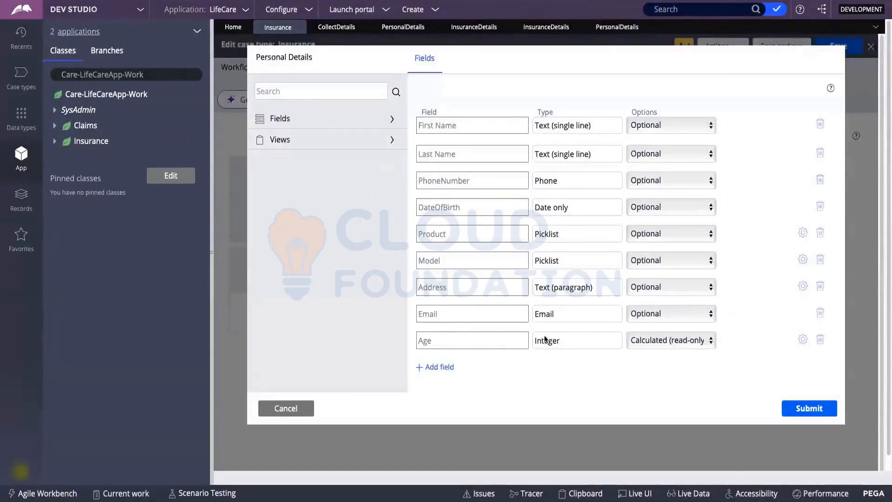
left_click(821, 341)
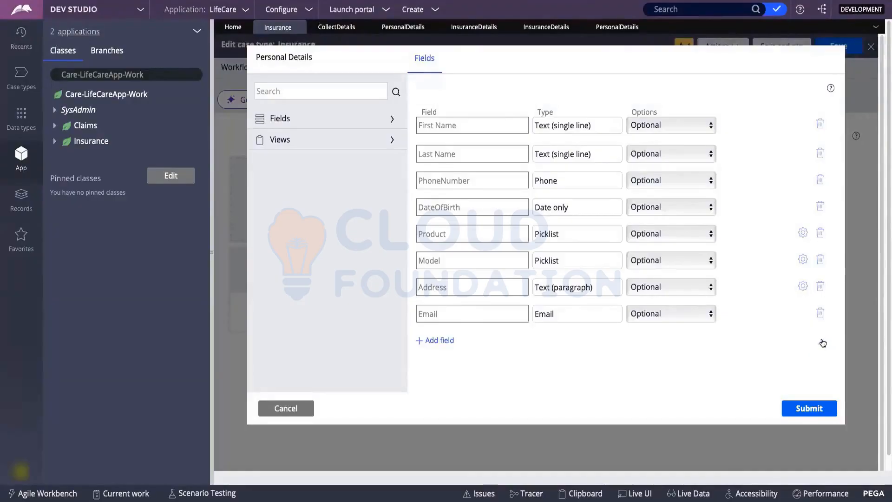
left_click(819, 313)
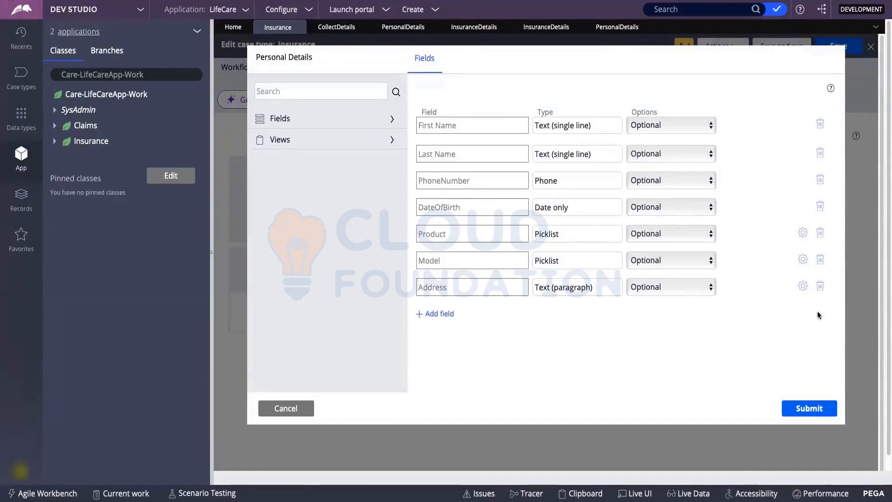
left_click(820, 288)
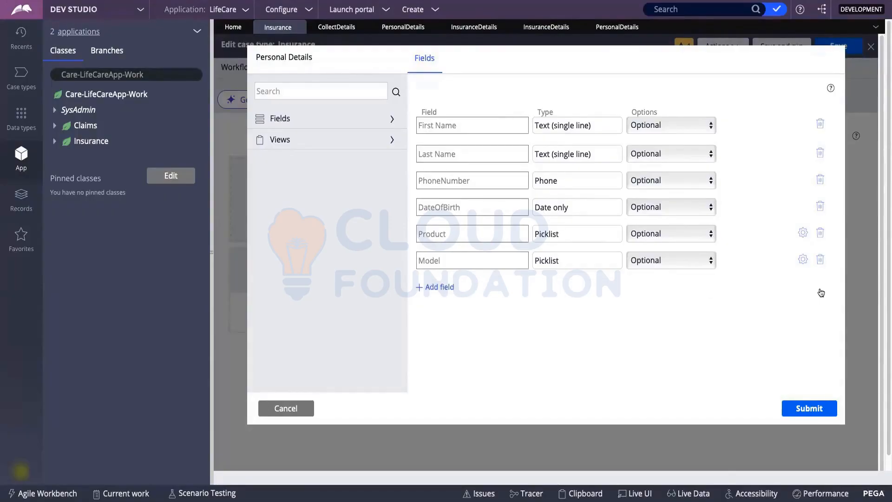
left_click(798, 414)
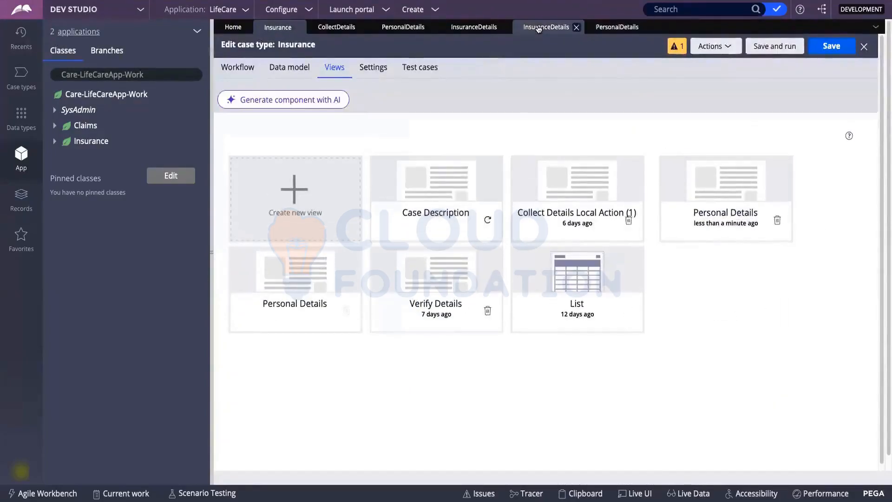
Close the duplicate PersonalDetails tab and save the Insurance case type.
left_click(543, 26)
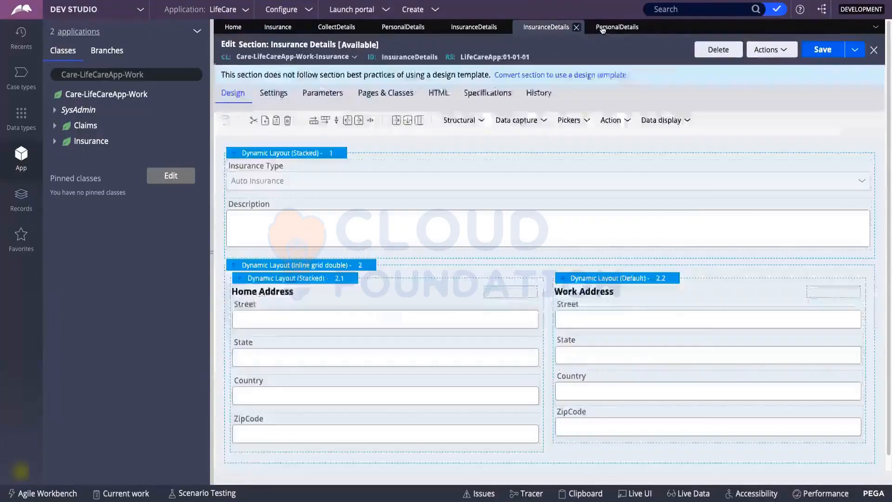
left_click(637, 27)
left_click(645, 27)
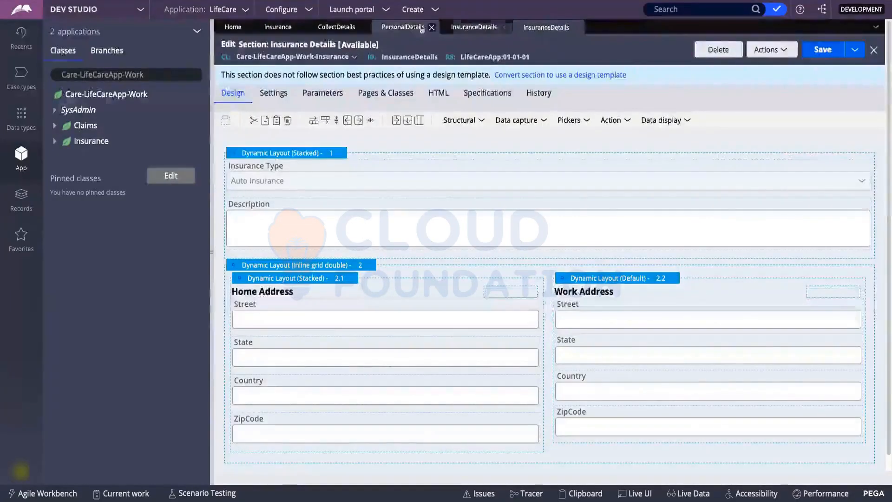
left_click(337, 27)
left_click(277, 27)
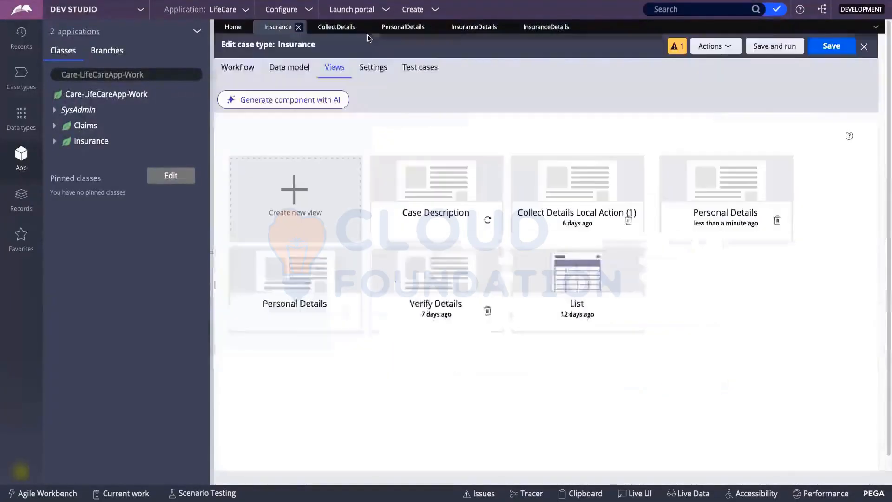
left_click(832, 46)
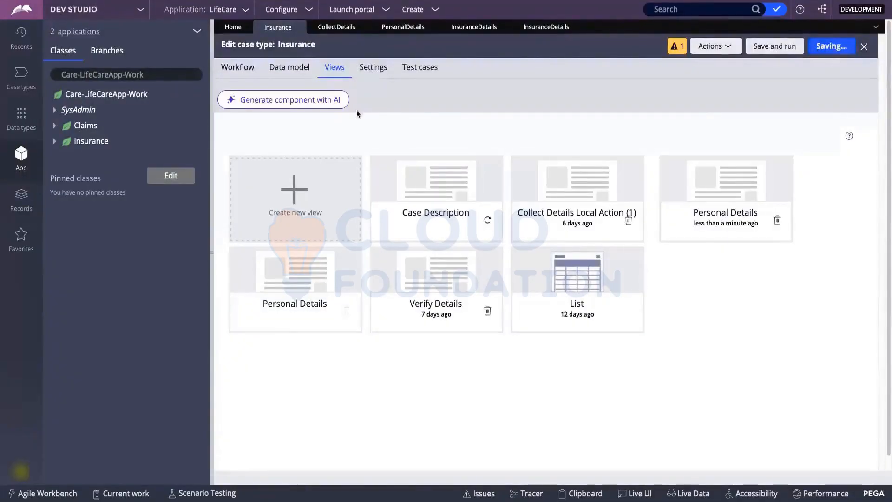
Open the PersonalDetails section from its flow action, then move to the Insurance Details section editor.
left_click(343, 29)
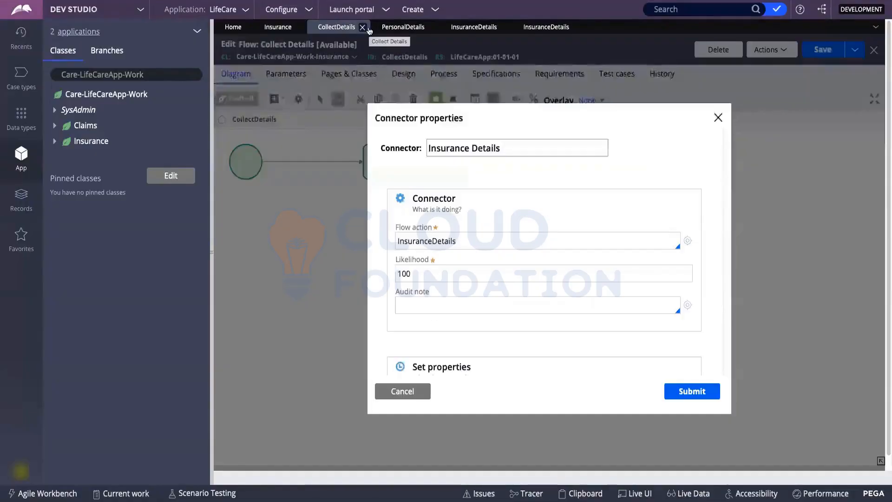
left_click(398, 29)
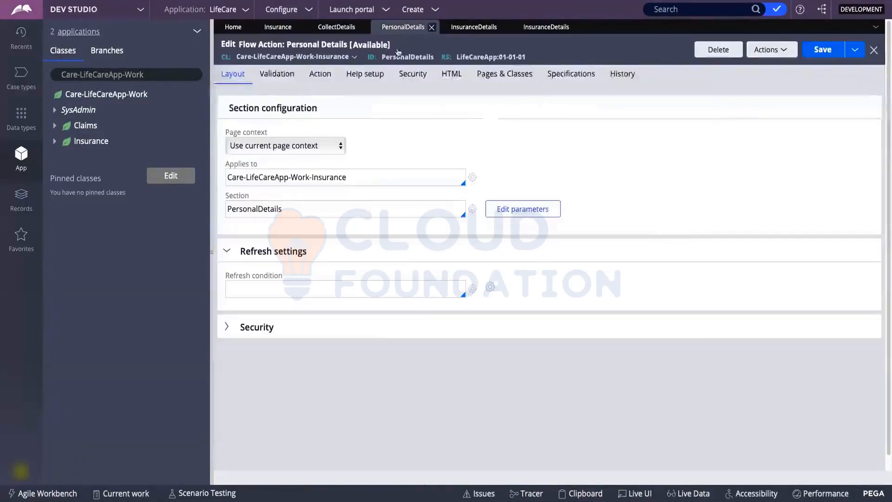
left_click(473, 209)
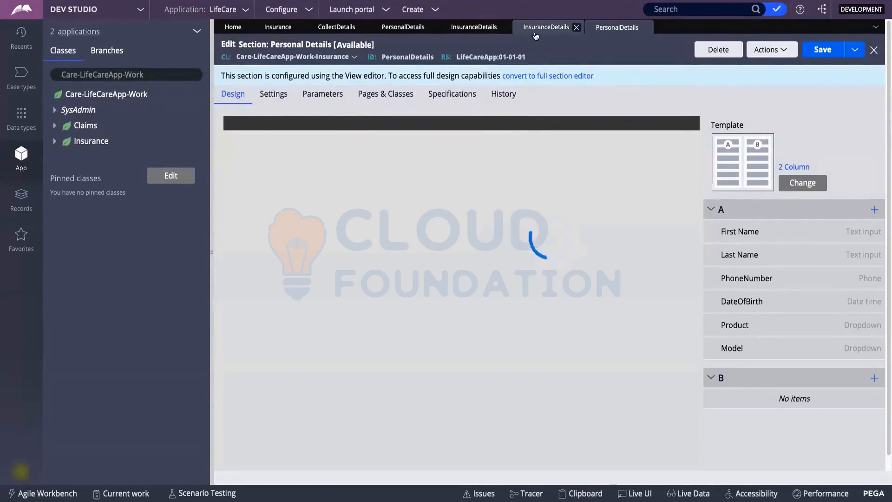
left_click(536, 37)
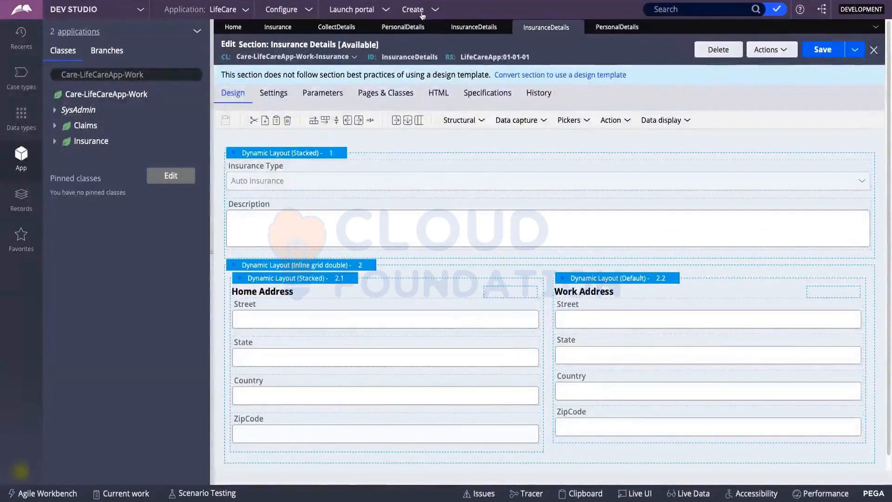
Launch a new Insurance case from the Create > New > Insurance menu.
left_click(421, 10)
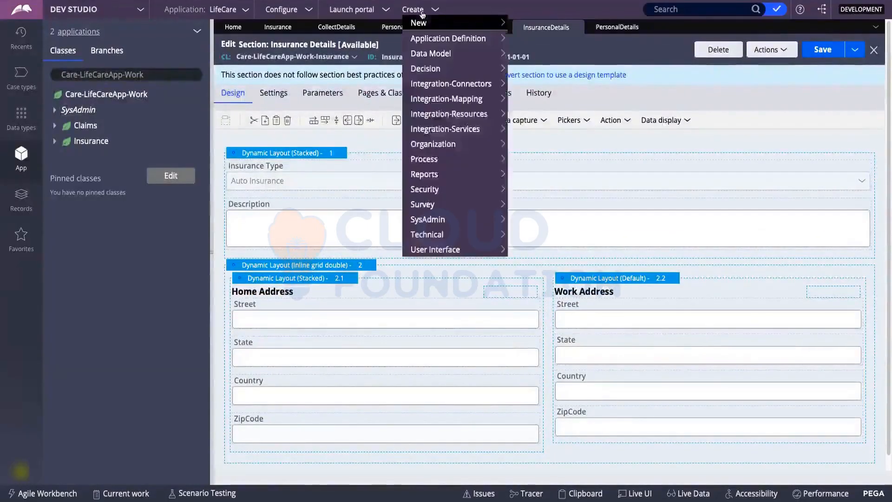
mouse_move(424, 25)
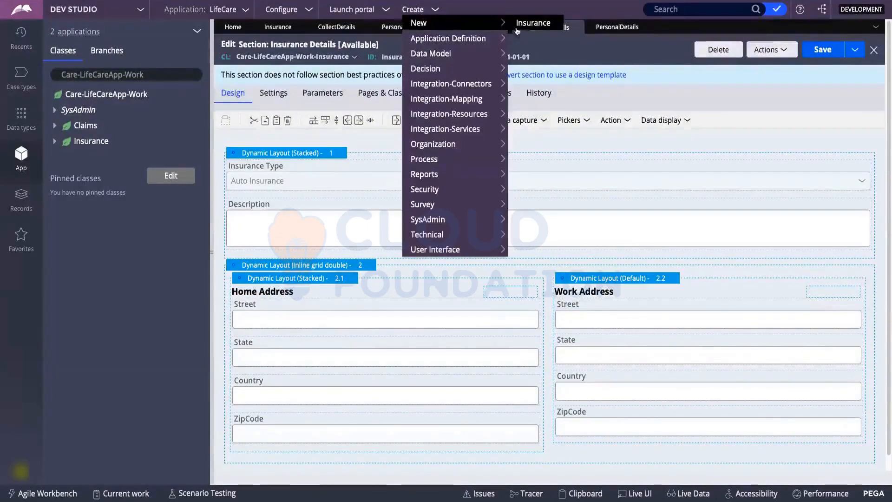
left_click(533, 25)
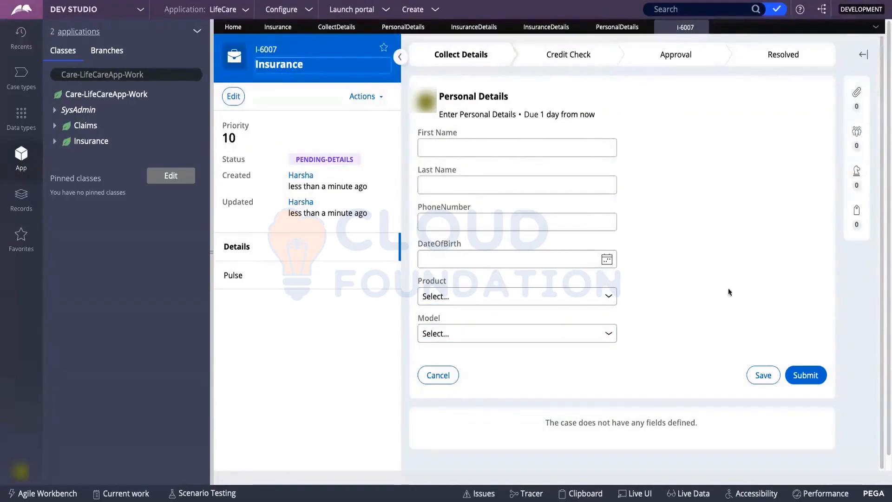
Submit Personal Details, choose Auto Insurance as Insurance Type, and return to the section editor.
left_click(805, 374)
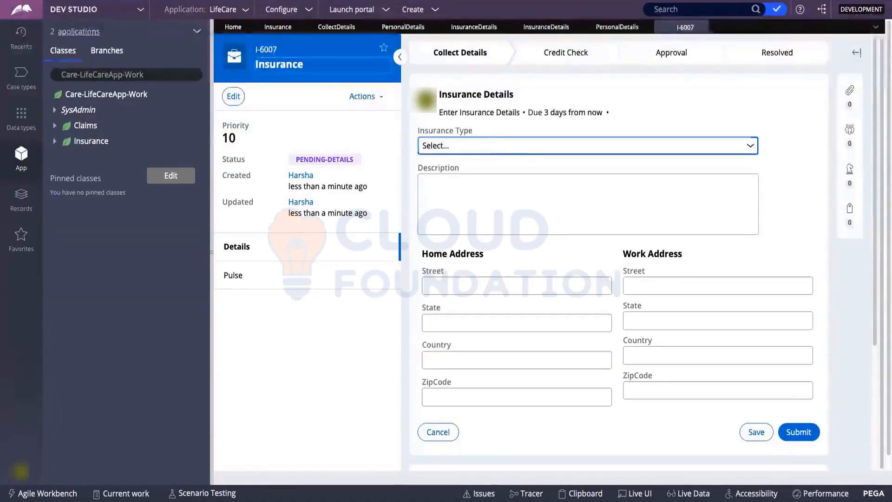
left_click(465, 145)
left_click(457, 152)
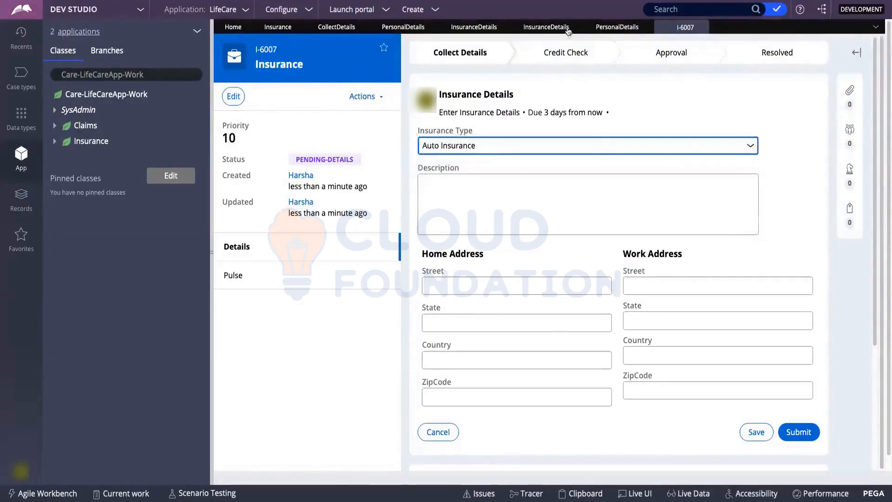
left_click(533, 29)
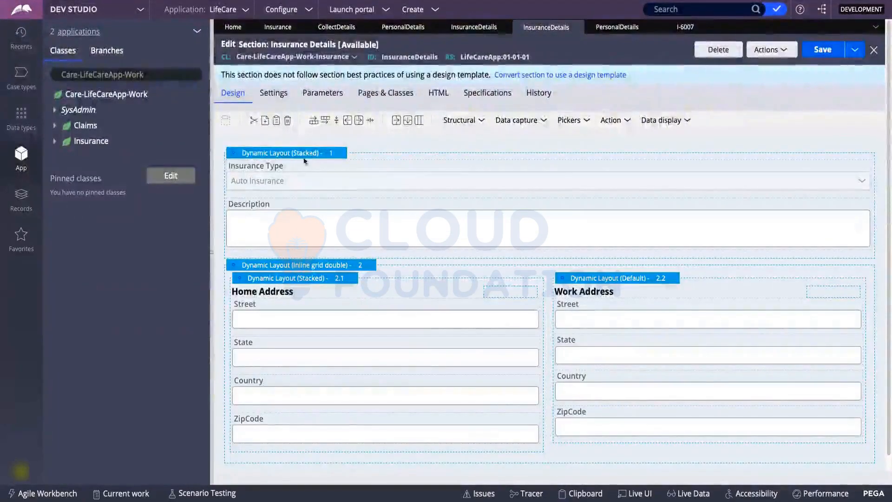
Inspect the Insurance Type and Description fields and the two-column address layout in the section editor.
left_click(283, 180)
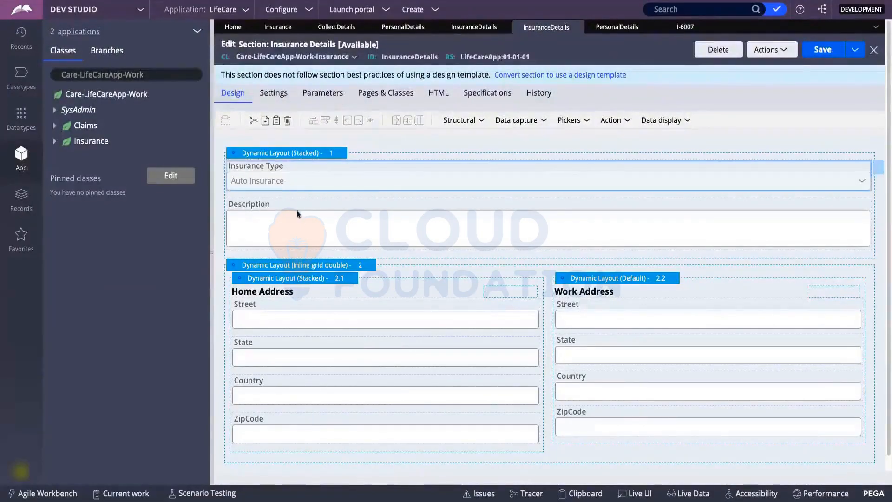
left_click(293, 223)
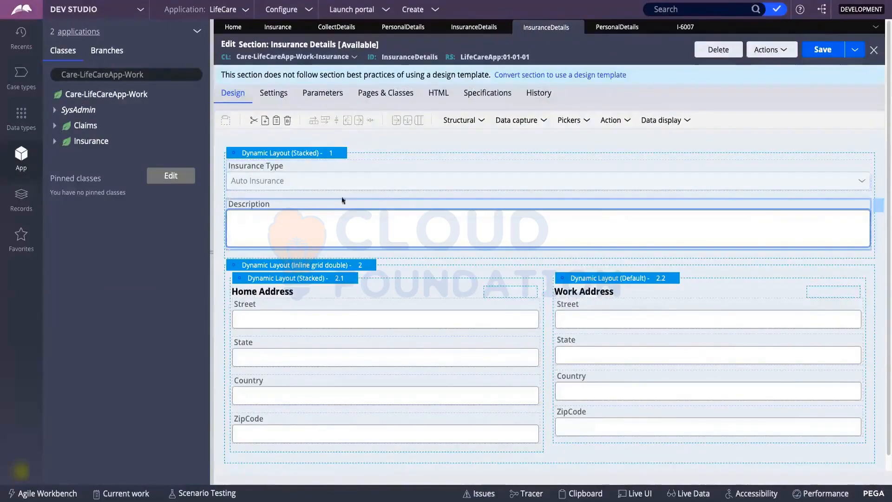
left_click(681, 29)
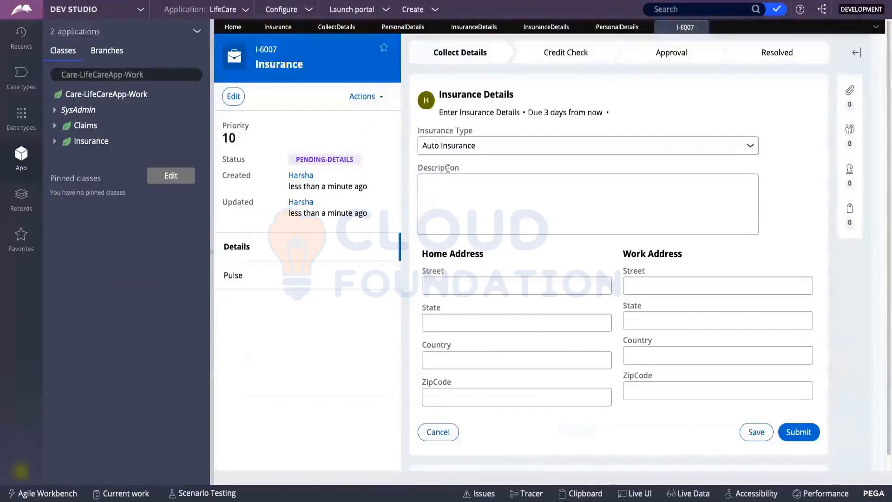
left_click(546, 27)
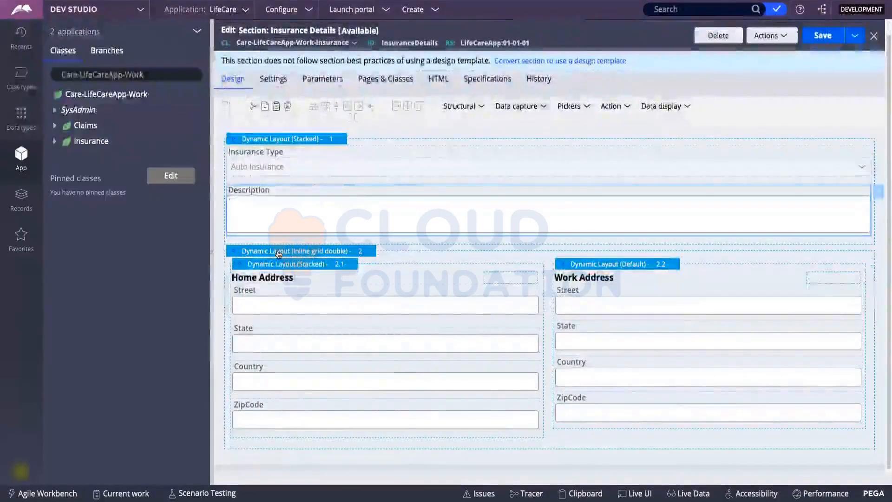
left_click(279, 251)
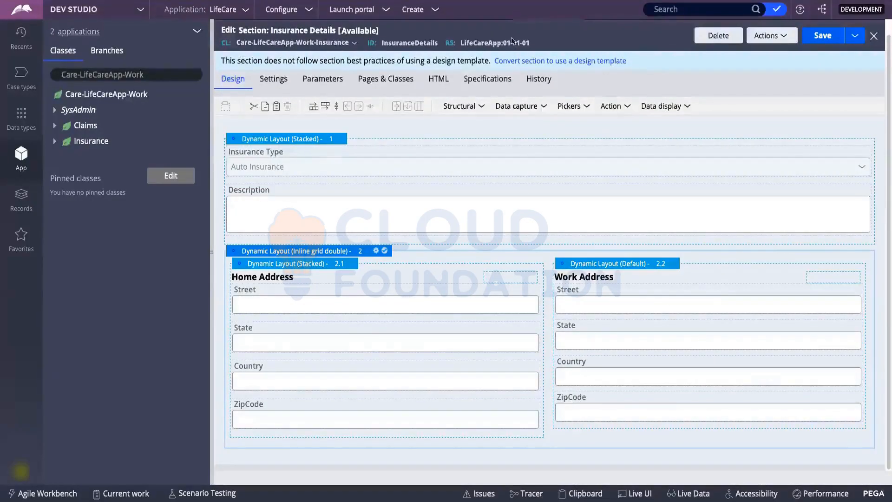
Scroll through the section, then return to the running I-6007 case form.
scroll(342, 226, "up", 1)
scroll(341, 227, "down", 1)
scroll(395, 141, "up", 1)
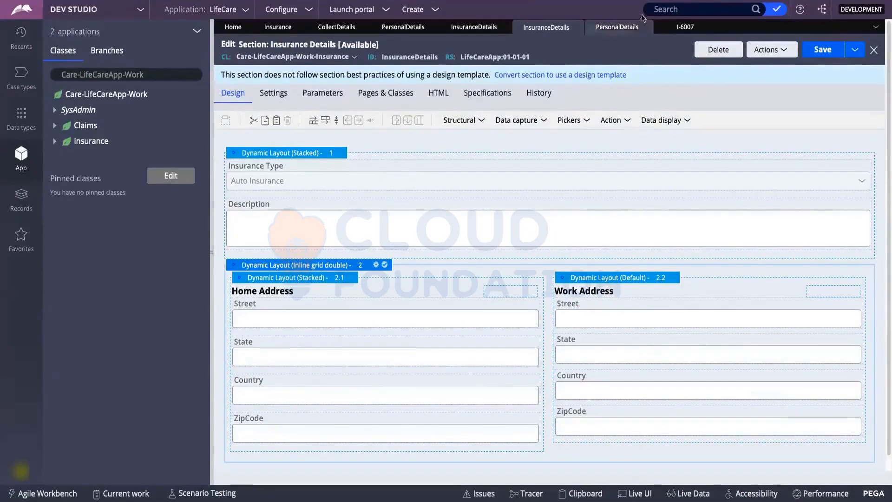
left_click(679, 28)
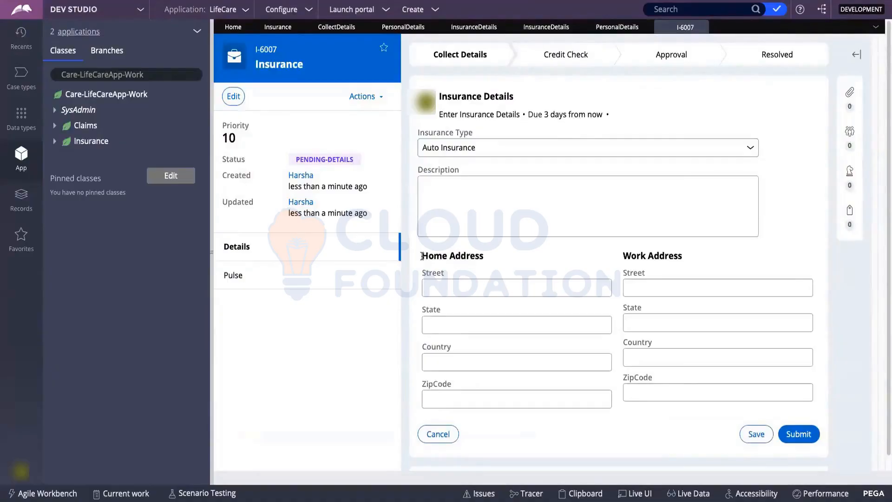
Fill Home Address with street gdfgdfg, state gfdgdf, country tertertrewt and zip gdfgfdg.
triple_click(449, 256)
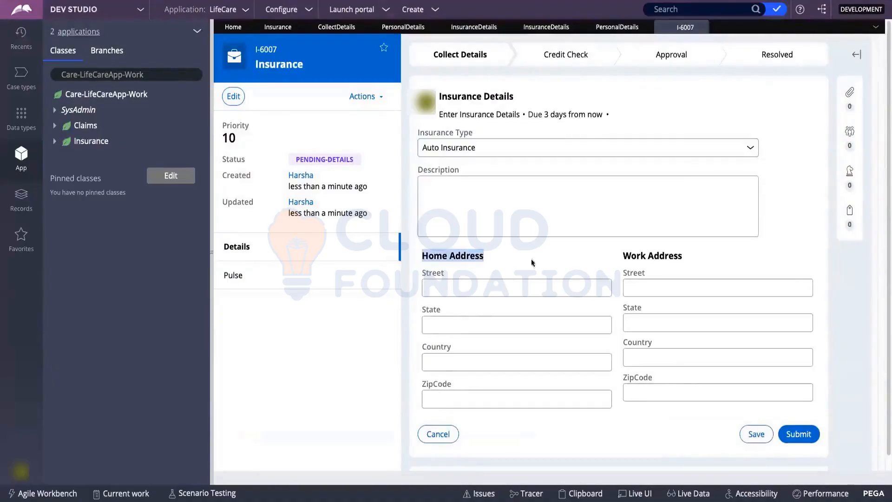
triple_click(622, 256)
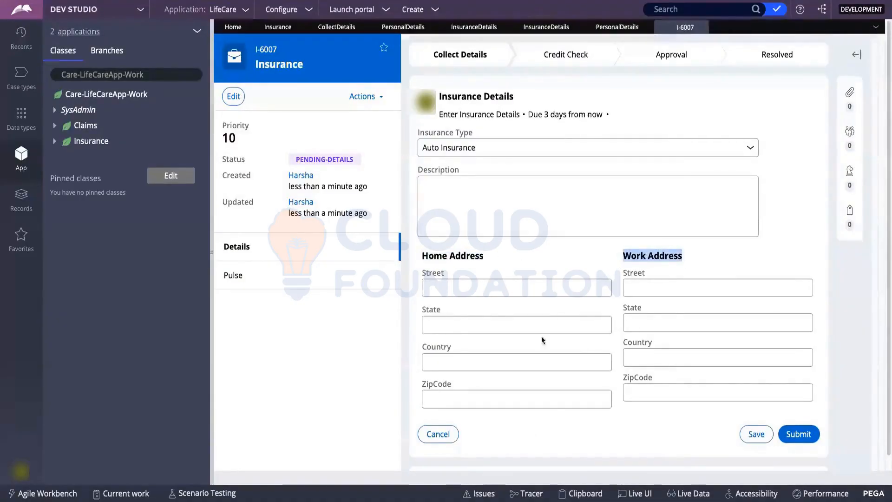
left_click(468, 288)
type("gdf")
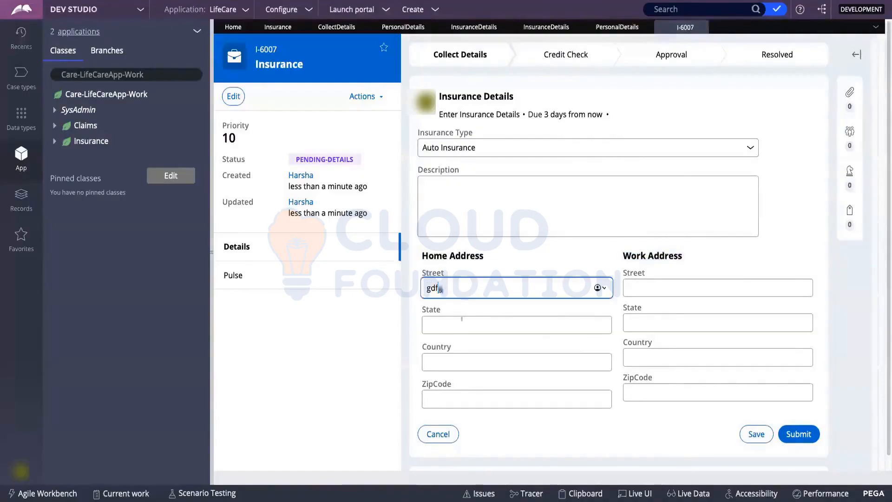
type("gdfg")
left_click(461, 324)
type("gfdgdf")
left_click(460, 360)
type("t")
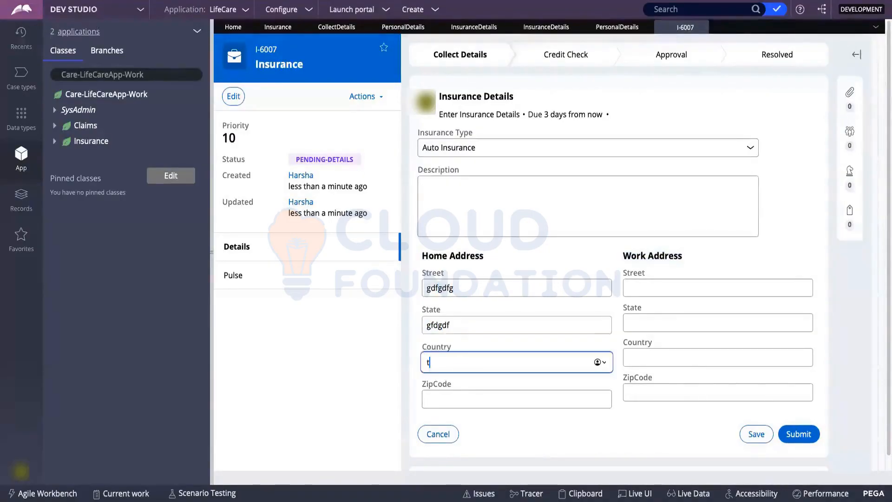
type("ertertrewt")
left_click(454, 397)
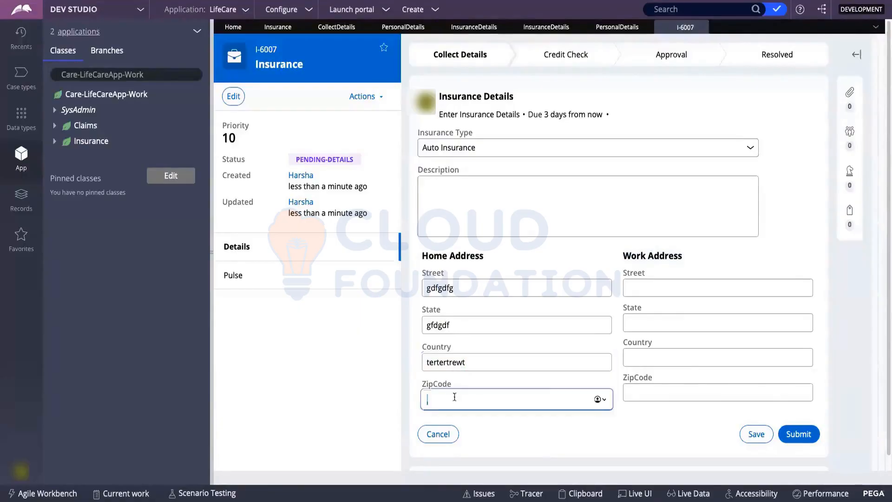
type("gdfgfdg")
Fill Work Address with street qwerty, state qwert, country qwerty, zip qwerty, and save the form.
left_click(649, 288)
type("jhgdfsa")
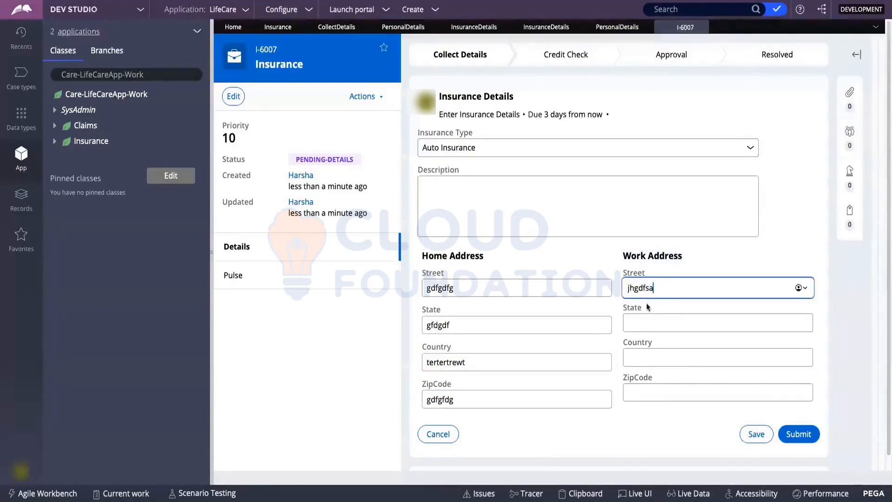
key("BackSpace")
key("BackSpace")
key("BackSpace")
key("BackSpace")
key("BackSpace")
key("BackSpace")
key("BackSpace")
type("qwerty")
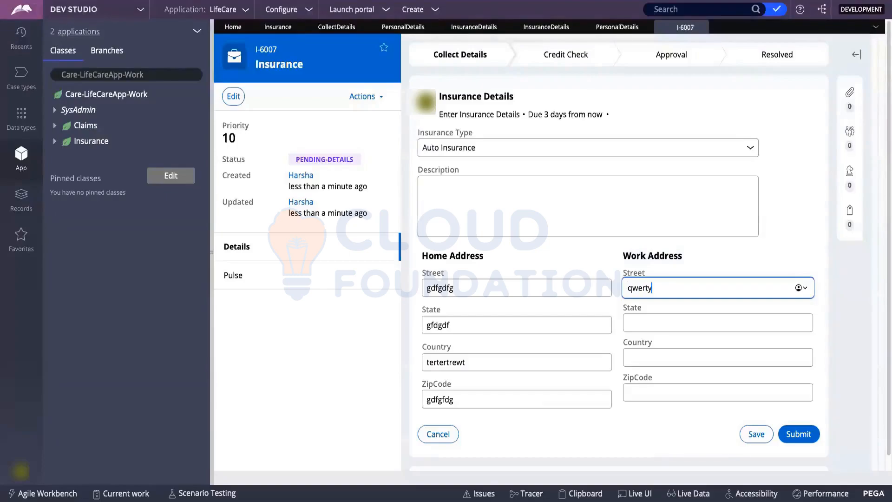
left_click(650, 323)
type("qwerty")
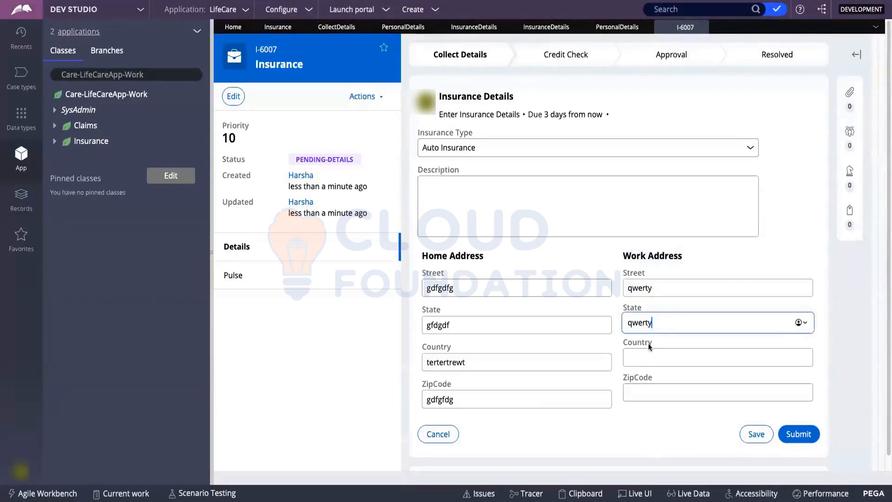
left_click(646, 354)
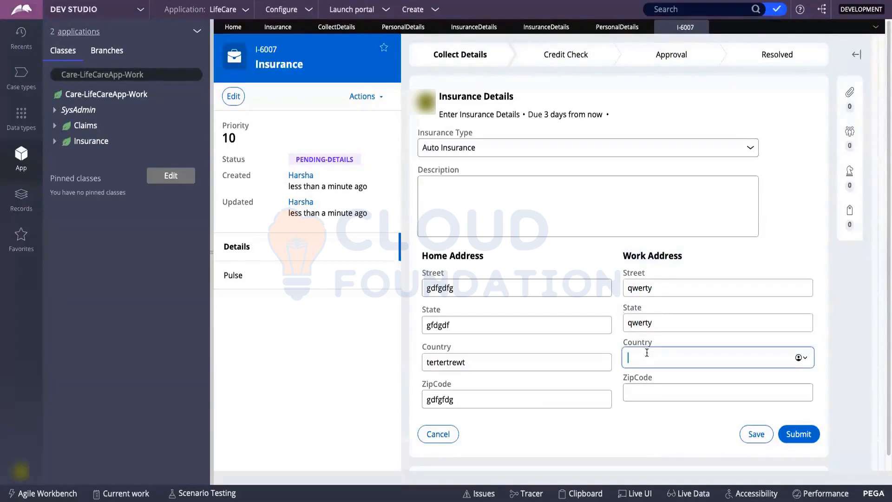
type("qwerty")
left_click(641, 390)
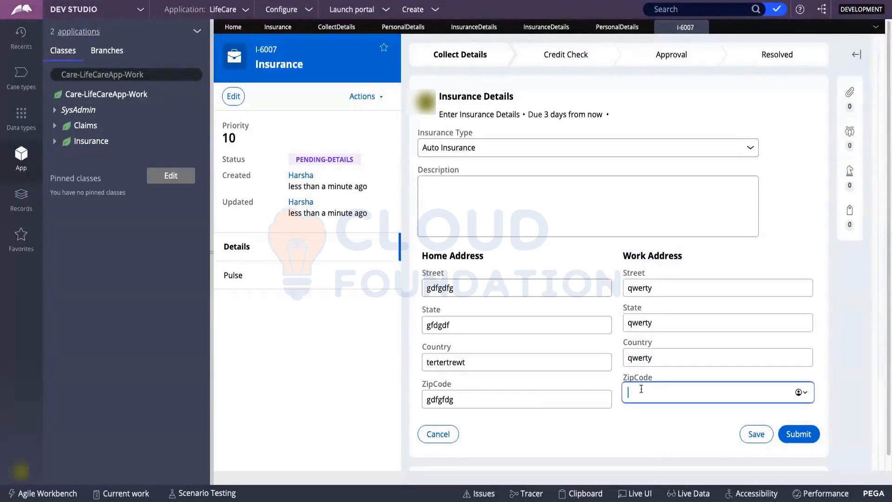
type("qwerty")
left_click(750, 435)
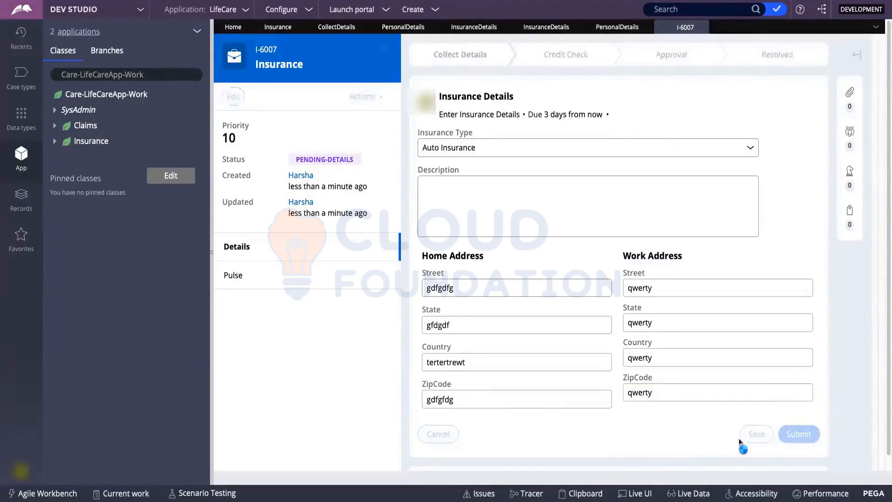
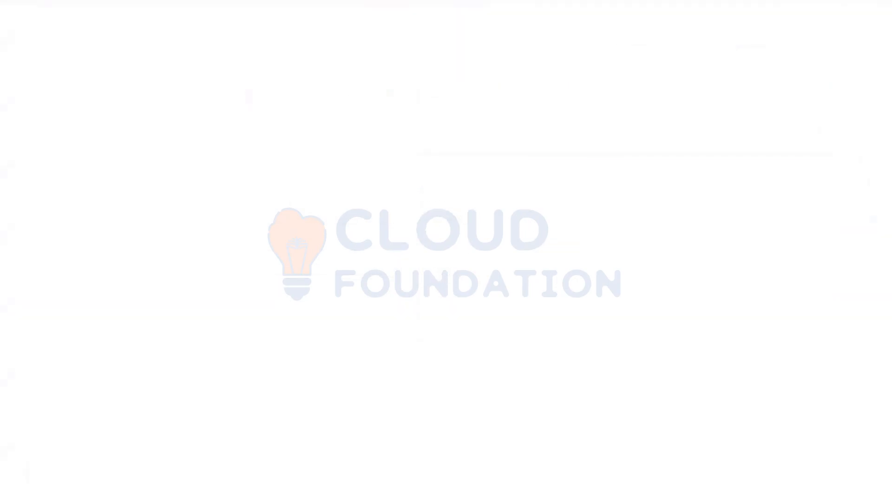
Browse the clipboard's User Pages list to locate pyWorkPage.
left_click(125, 148)
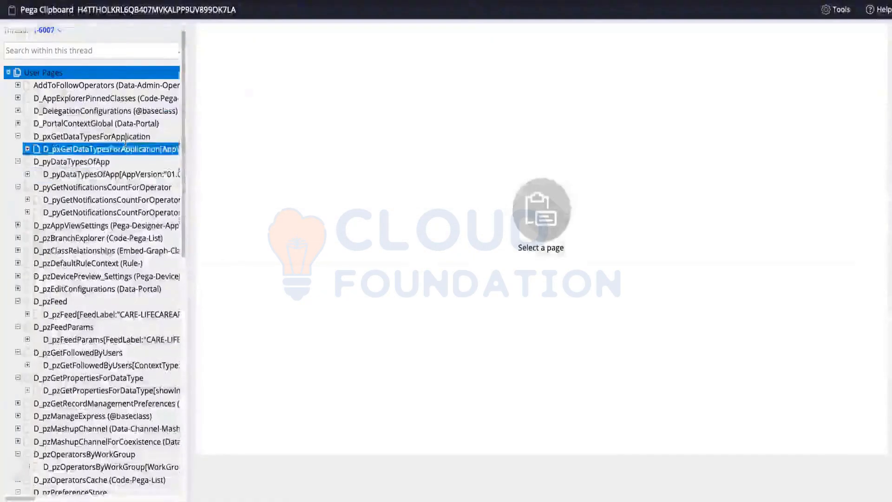
scroll(125, 144, "down", 10)
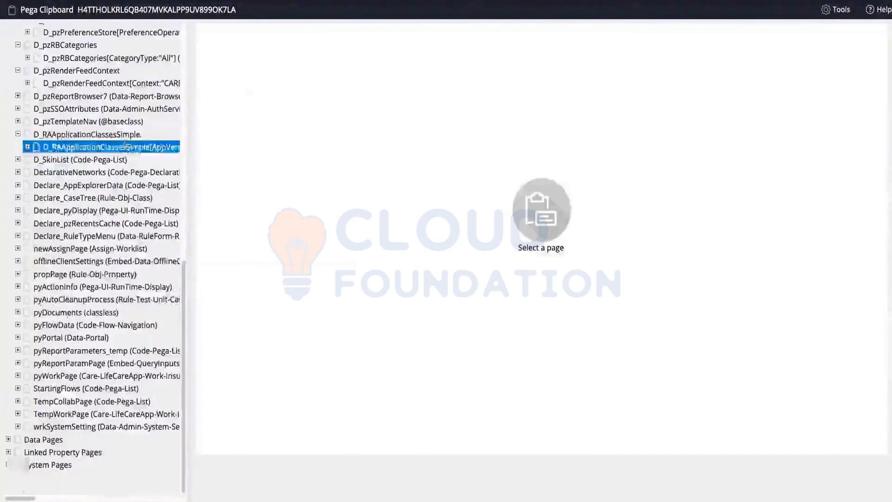
left_click(90, 274)
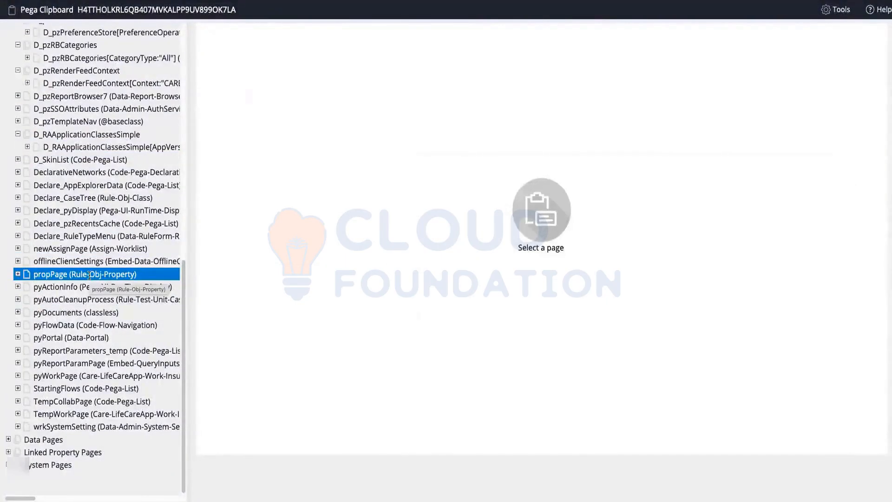
scroll(93, 266, "up", 10)
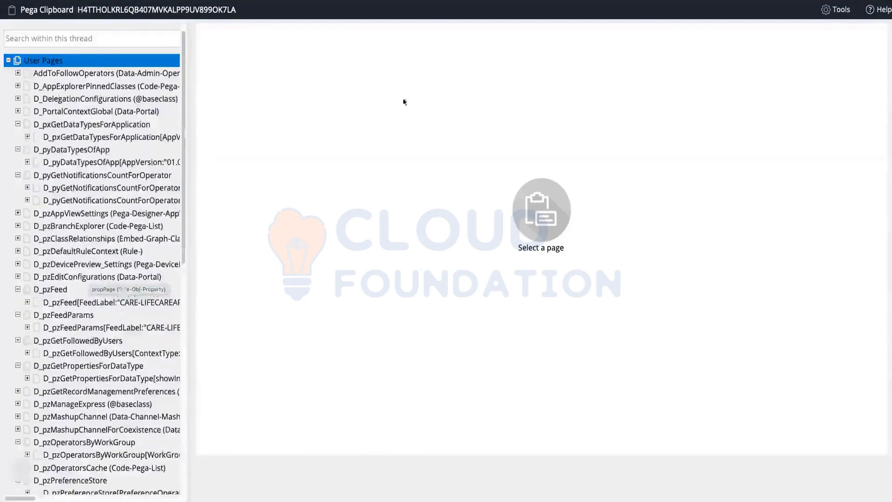
scroll(31, 190, "up", 1)
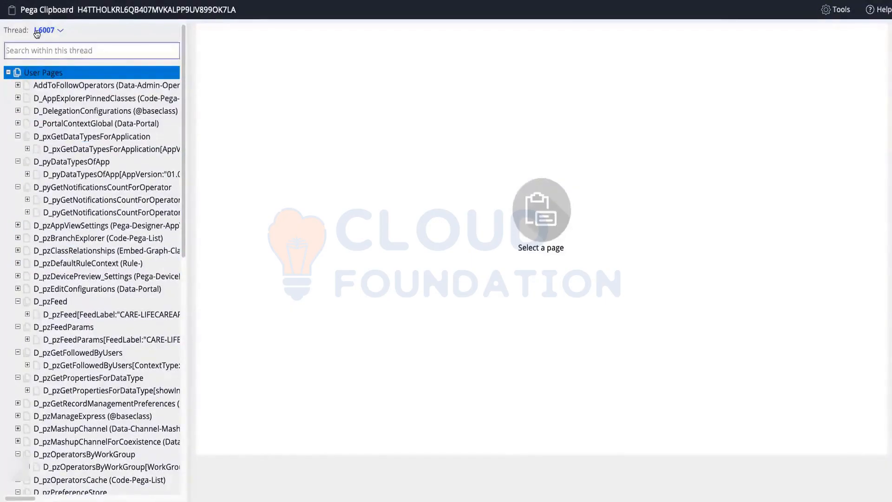
left_click(8, 72)
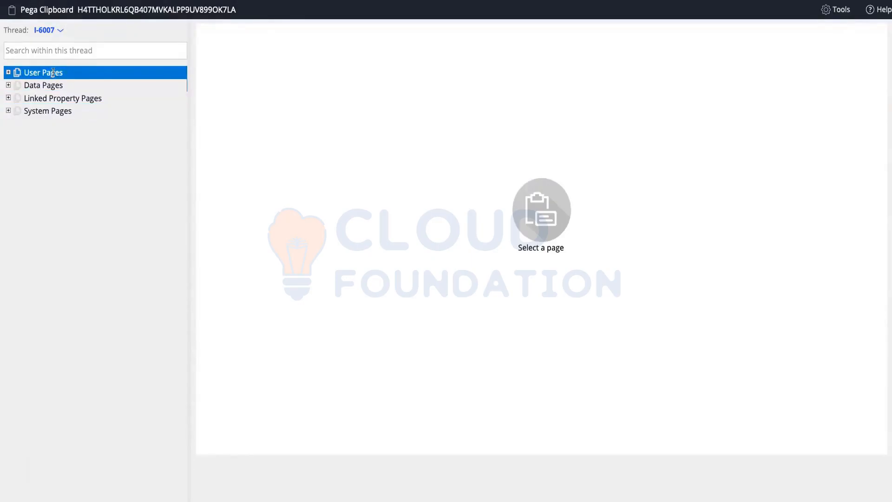
left_click(8, 73)
scroll(126, 136, "down", 15)
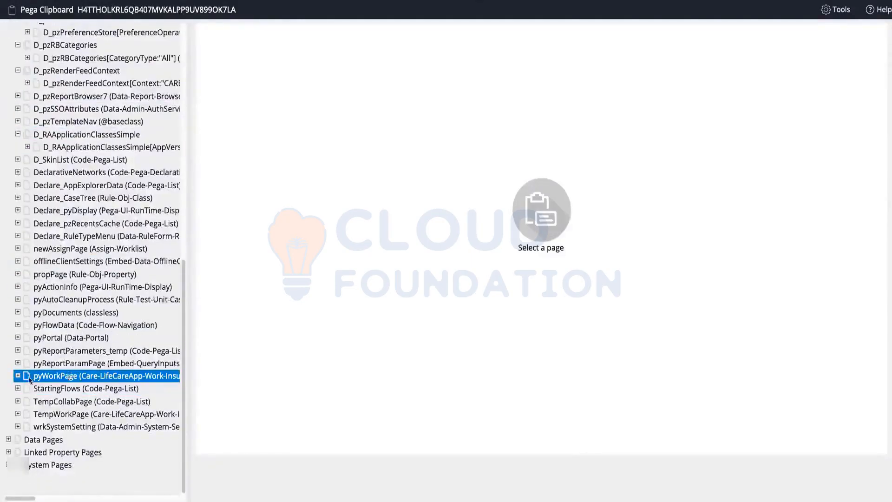
Open pyWorkPage and point out its page name in the clipboard.
left_click(49, 378)
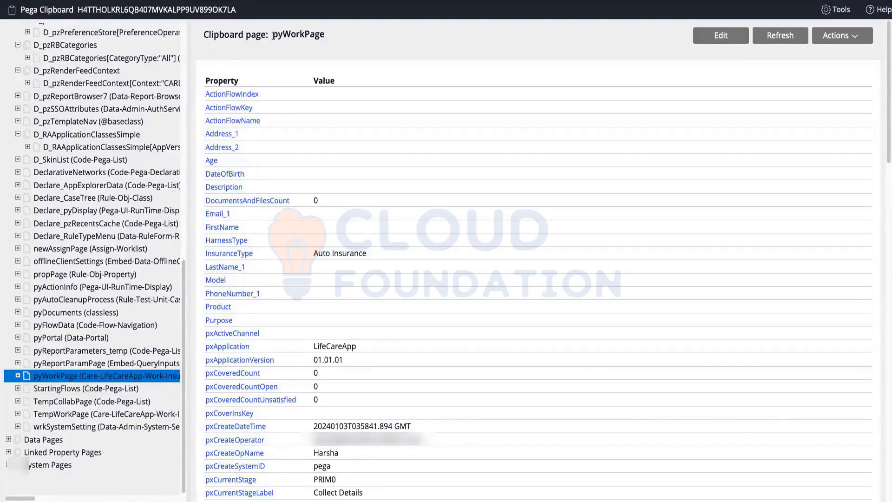
left_click_drag(204, 35, 323, 33)
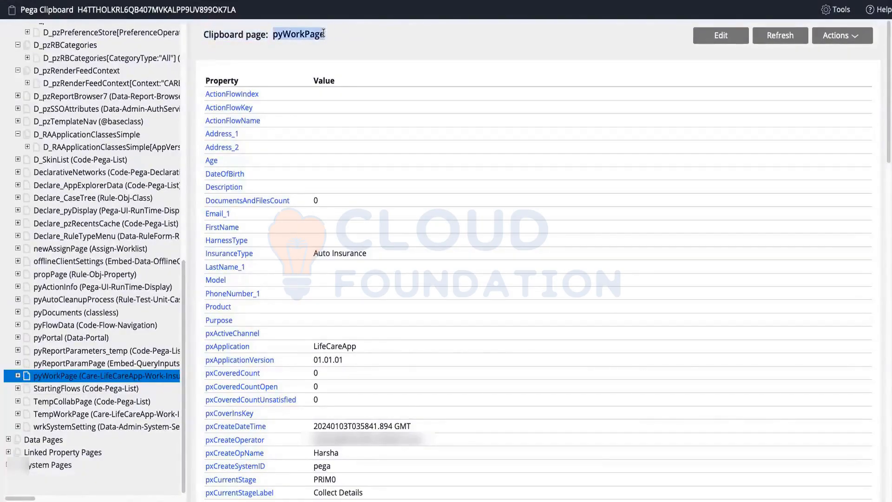
left_click(331, 40)
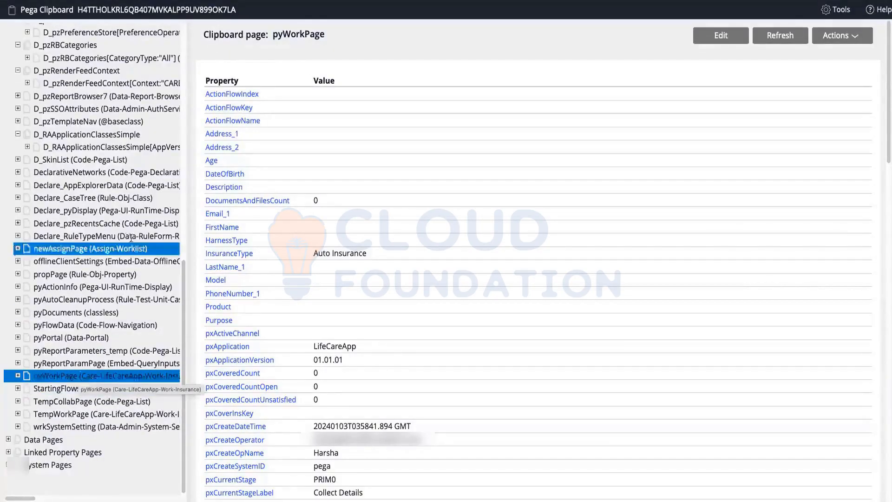
scroll(42, 372, "up", 15)
left_click(8, 73)
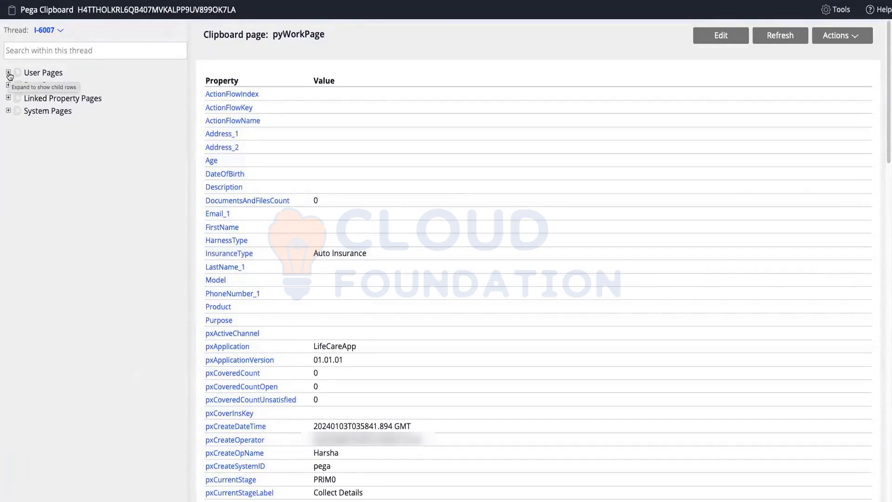
left_click(8, 73)
left_click(8, 73)
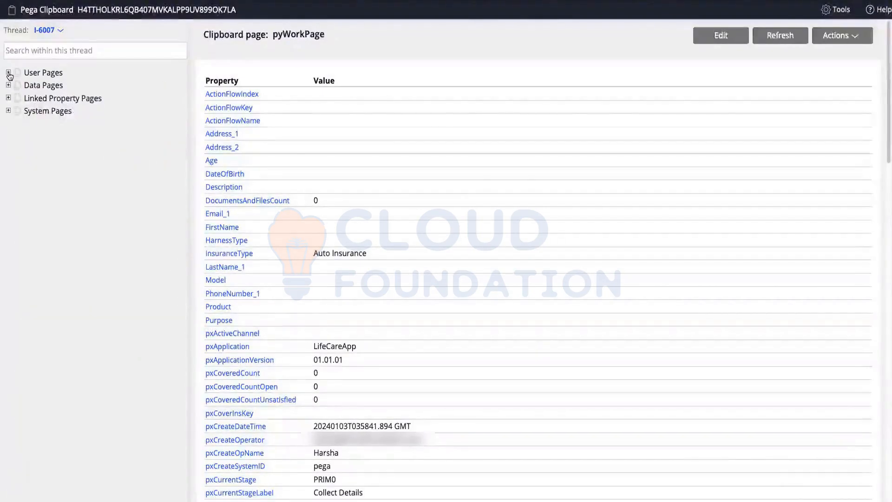
left_click(9, 73)
scroll(45, 136, "down", 1)
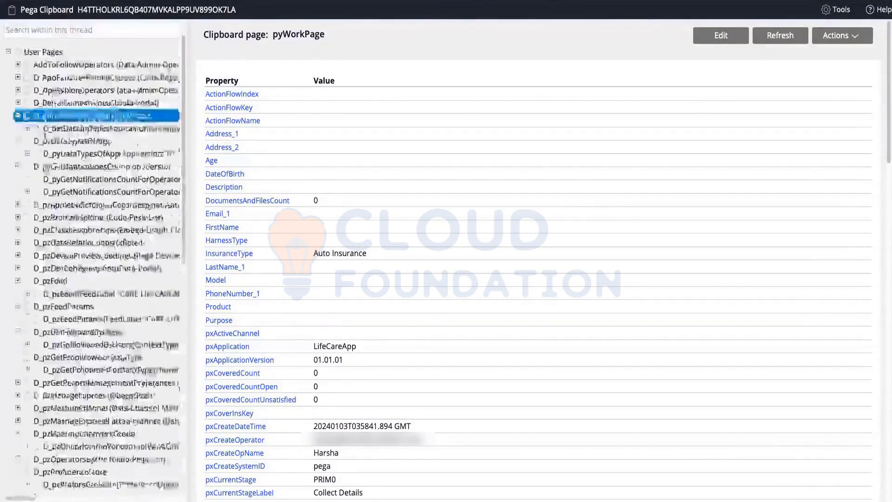
scroll(45, 136, "down", 10)
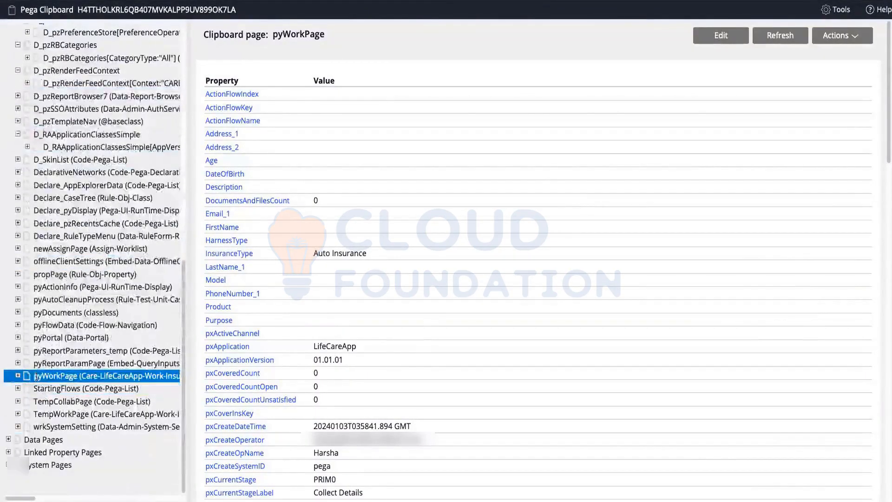
Highlight pyWorkPage's InsuranceType Auto Insurance, pxCreateOperator and case ID I-6007 rows.
left_click_drag(35, 376, 312, 179)
scroll(312, 179, "down", 3)
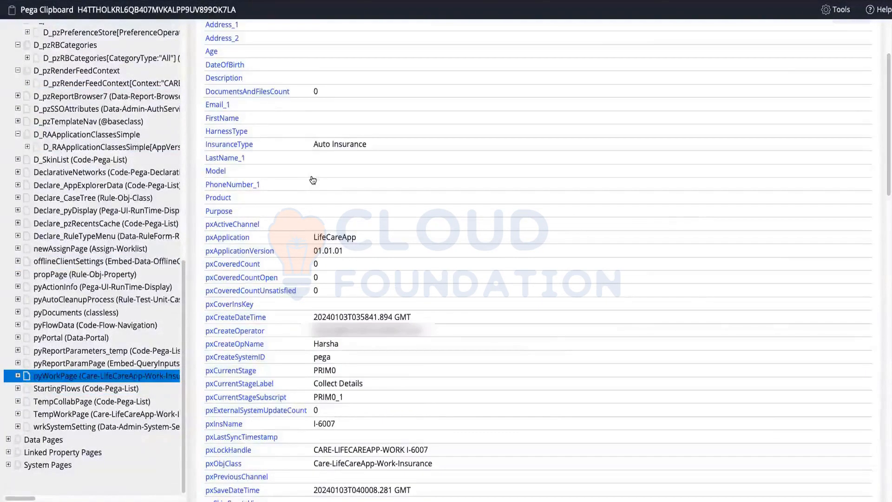
left_click_drag(237, 145, 368, 147)
scroll(362, 149, "down", 4)
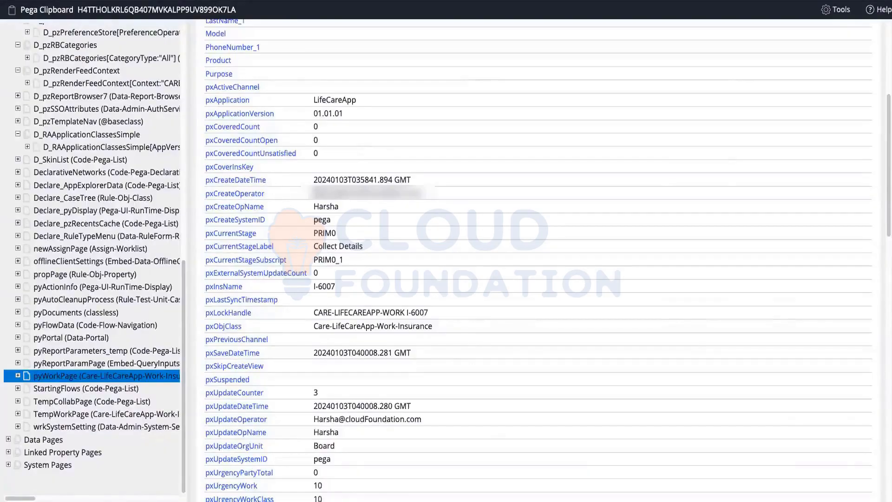
left_click_drag(308, 195, 445, 194)
scroll(336, 230, "down", 20)
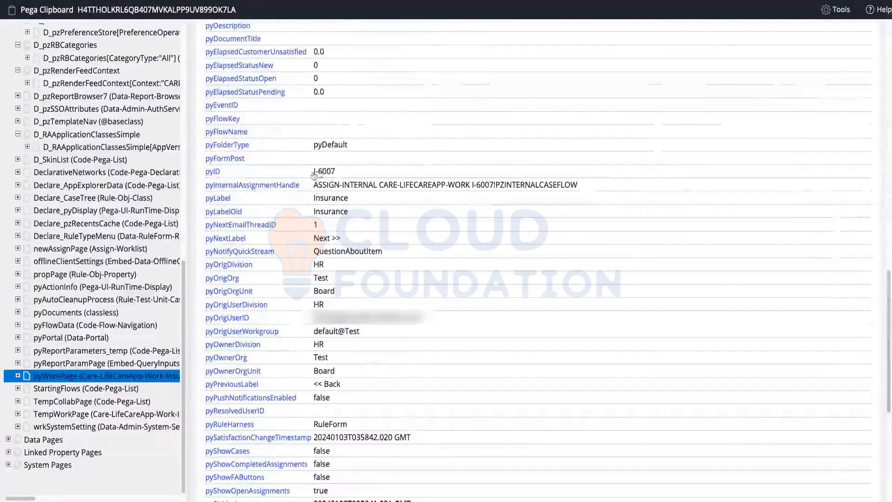
left_click_drag(312, 171, 359, 173)
left_click_drag(311, 205, 364, 205)
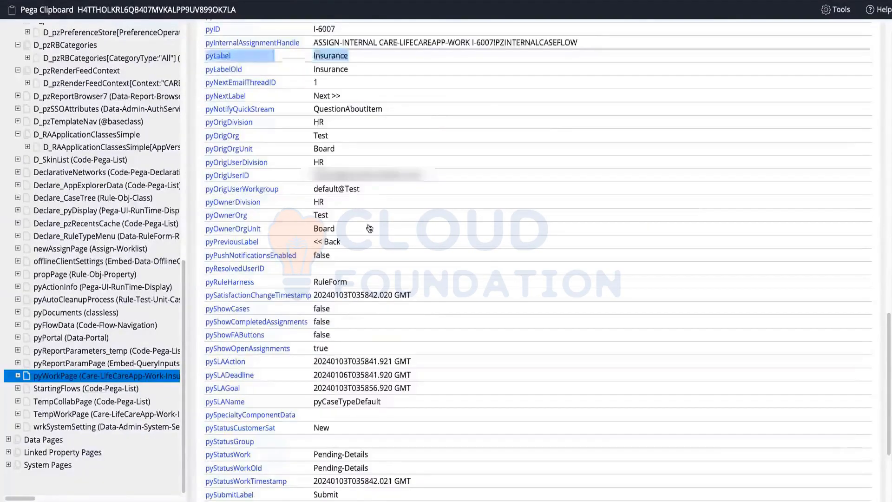
scroll(367, 227, "down", 3)
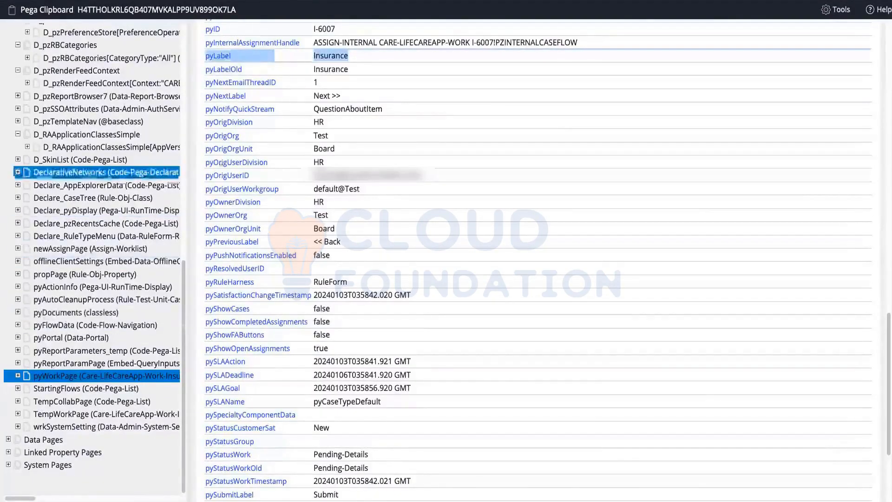
scroll(339, 170, "up", 10)
scroll(339, 169, "up", 10)
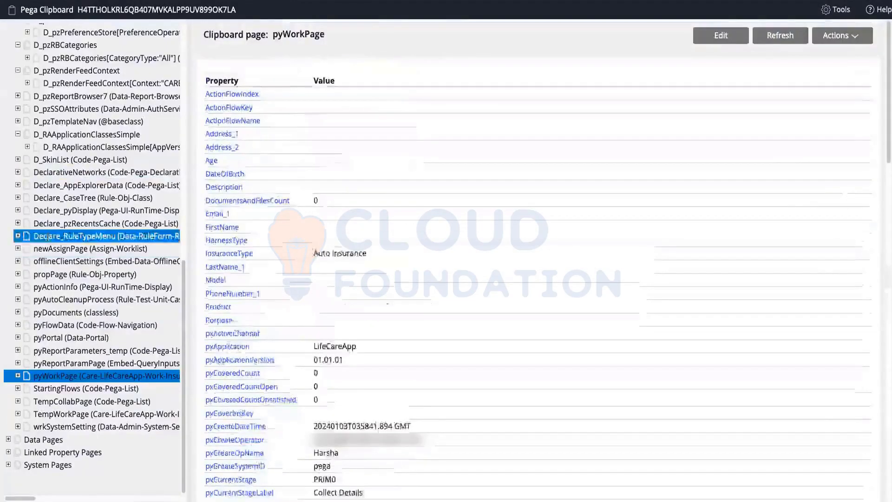
Expand pyWorkPage > Address and point out the Address(Work) and Address(Home) pages.
left_click(18, 377)
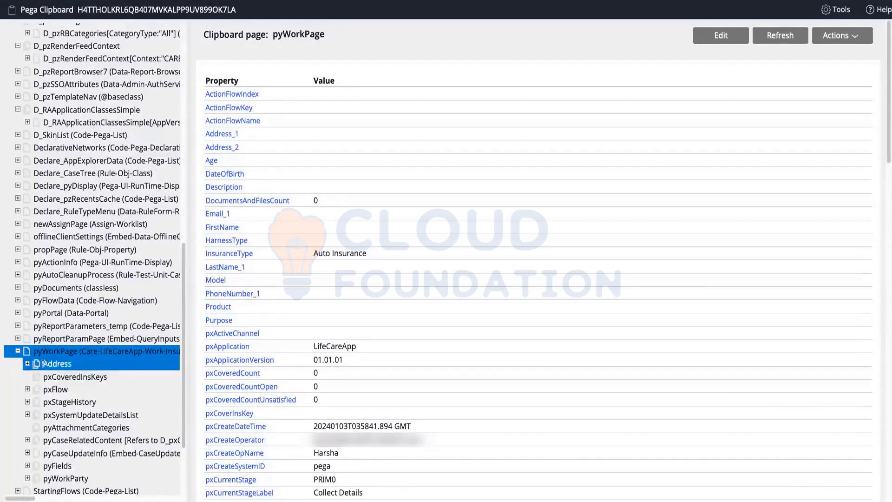
left_click(28, 365)
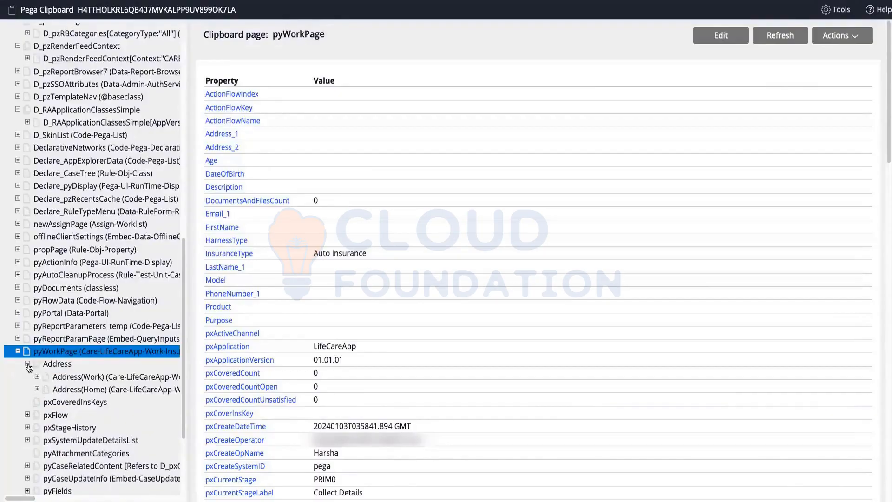
left_click(69, 380)
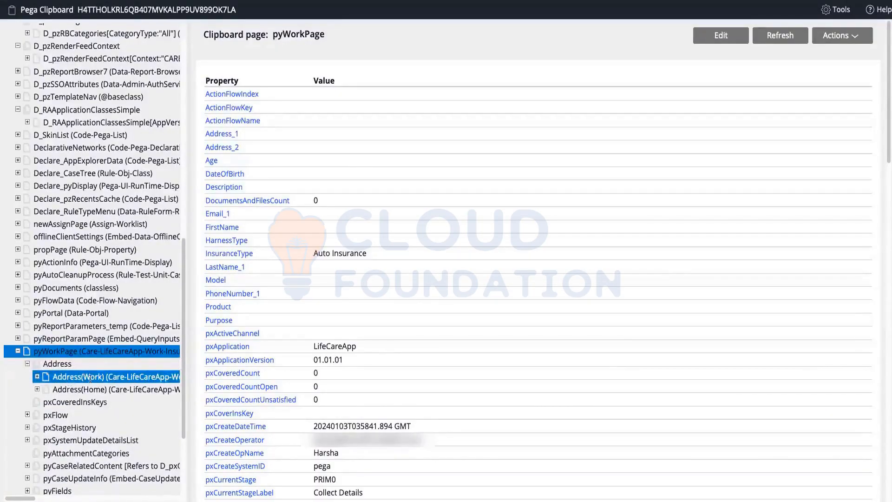
left_click(54, 389)
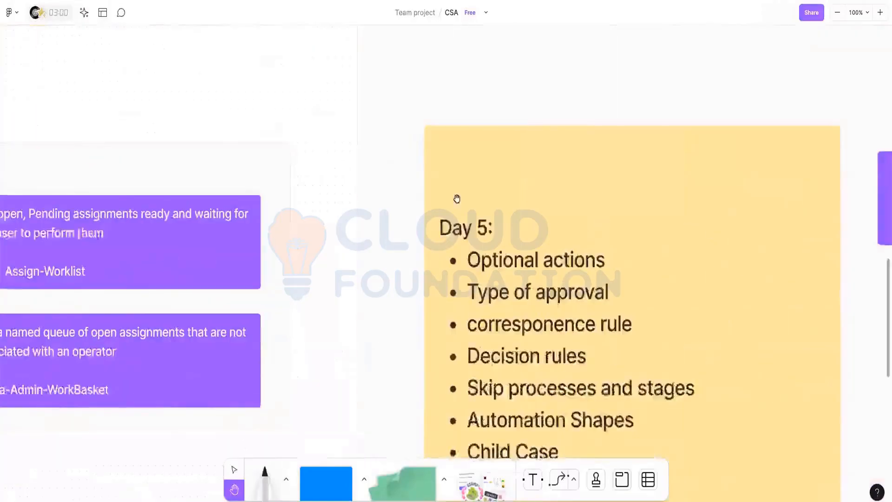
Pan the FigJam board to the note describing Address as a pagegroup property.
scroll(265, 181, "right", 15)
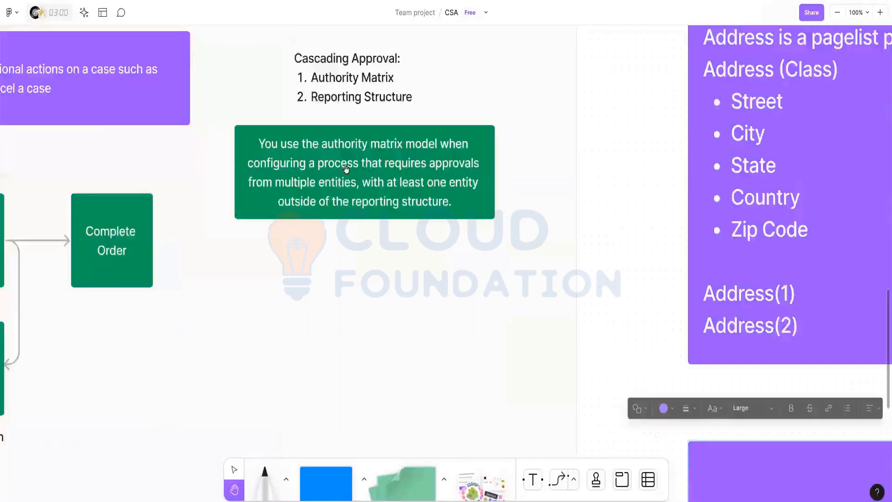
left_click_drag(346, 169, 205, 182)
left_click_drag(720, 179, 303, 199)
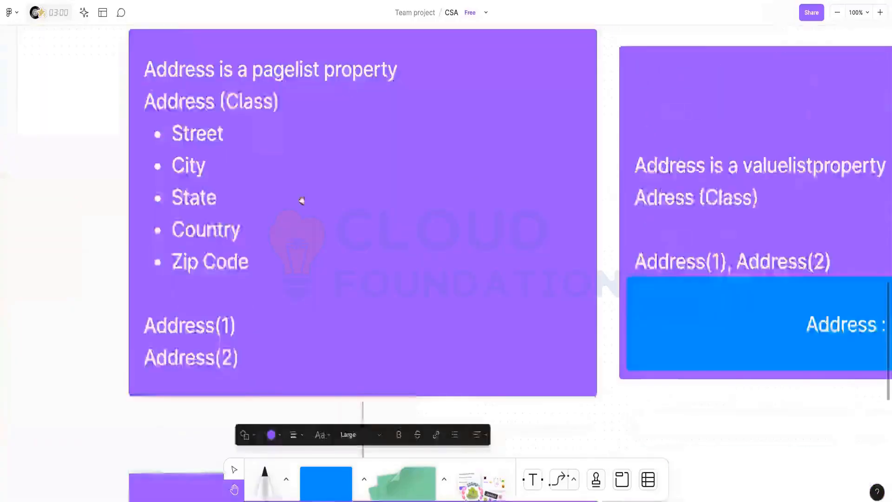
left_click_drag(275, 242, 418, 336)
left_click_drag(445, 166, 433, 182)
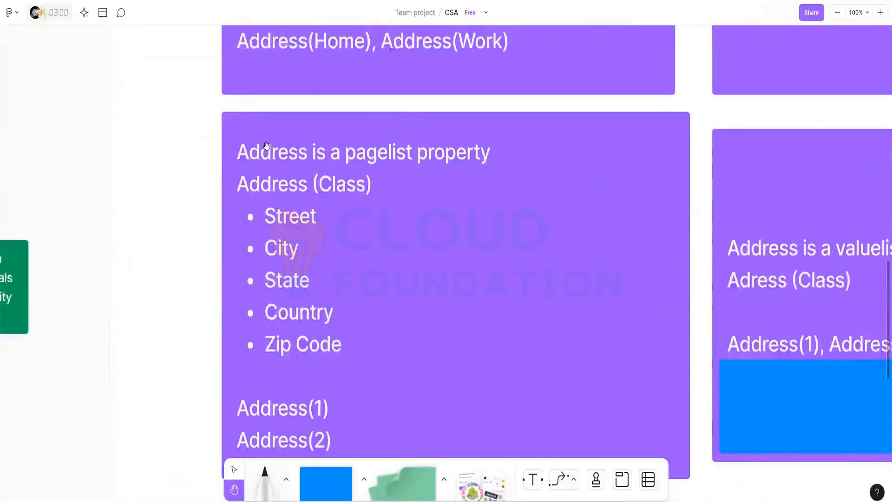
left_click_drag(377, 172, 322, 269)
scroll(247, 282, "up", 4)
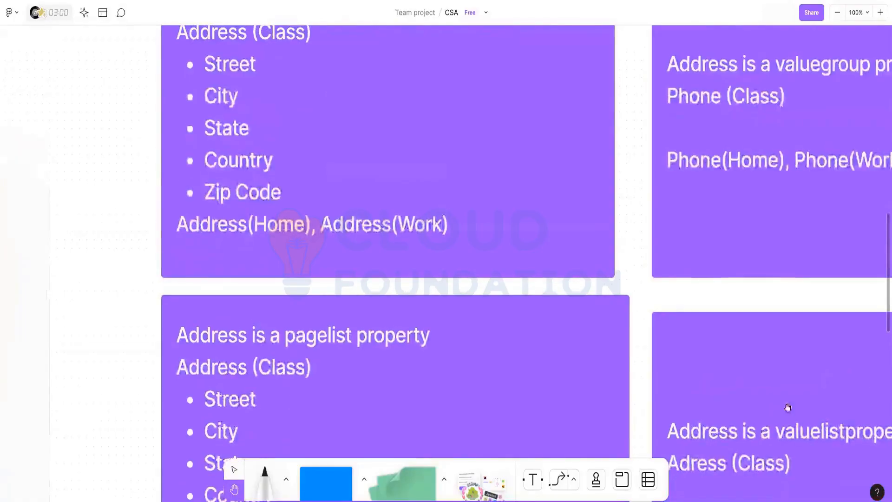
scroll(790, 408, "up", 2)
scroll(650, 458, "up", 2)
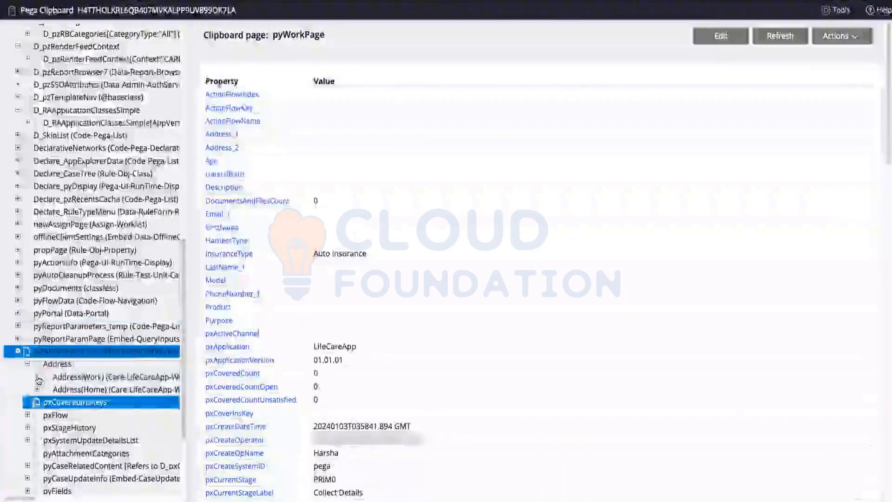
Open Address(Work) and highlight its Country, State, Street and ZipCode values.
left_click(74, 379)
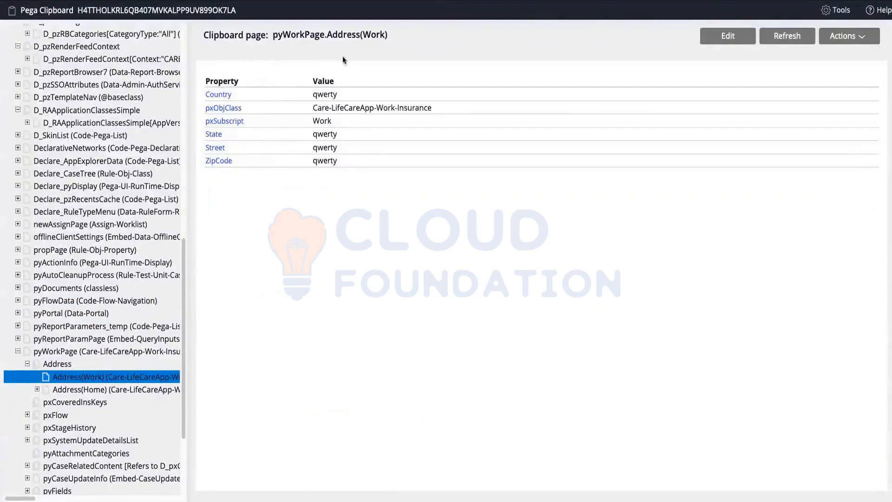
double_click(367, 34)
triple_click(325, 95)
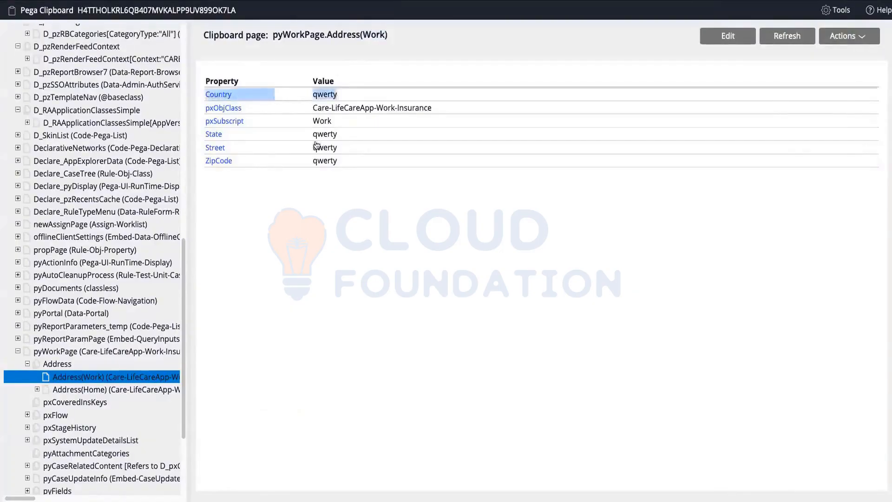
left_click_drag(316, 138, 351, 163)
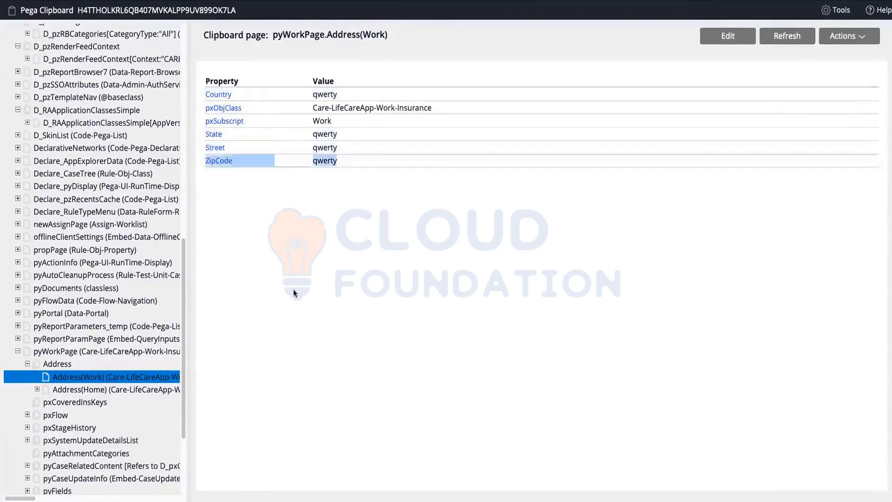
Open Address(Home) and highlight its Country, State, Street and ZipCode values.
left_click(93, 389)
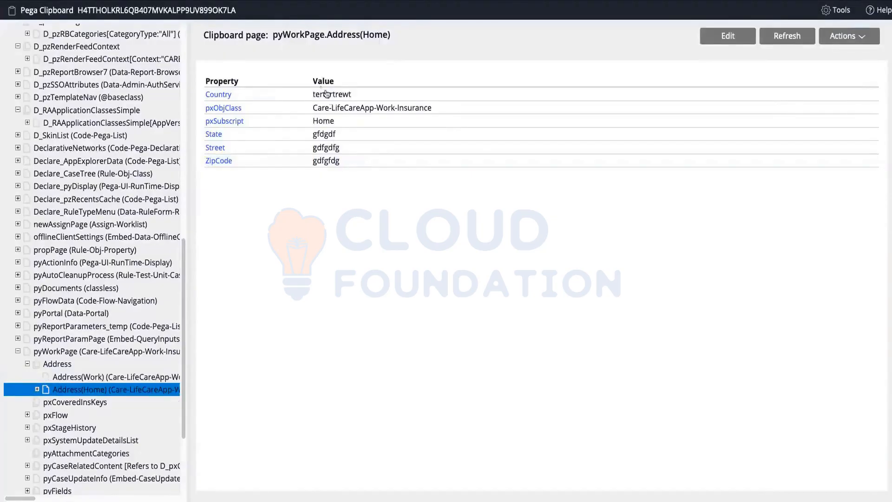
triple_click(396, 95)
triple_click(318, 135)
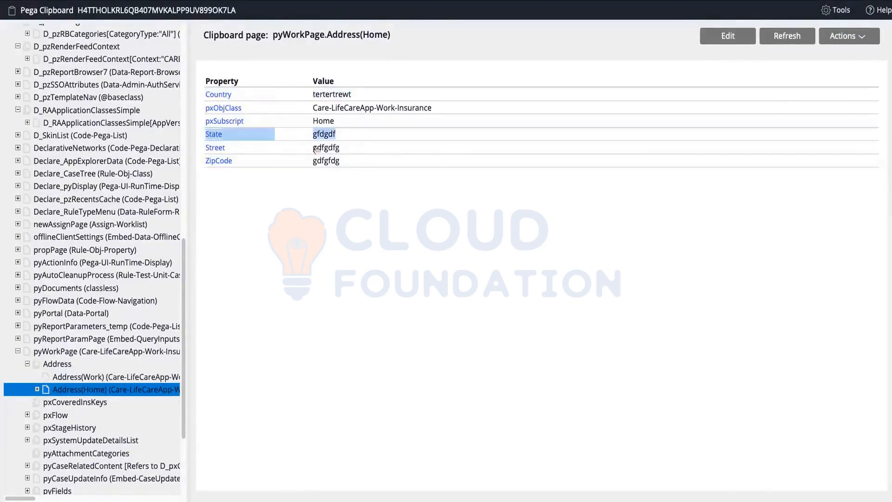
left_click_drag(361, 153, 336, 164)
scroll(95, 302, "down", 1)
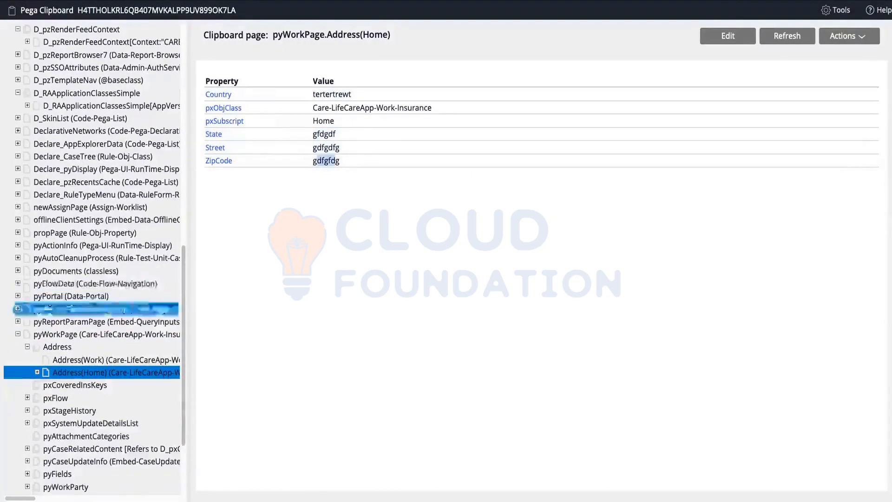
Collapse the Address group and re-expand the pyWorkPage node in the tree.
left_click(27, 347)
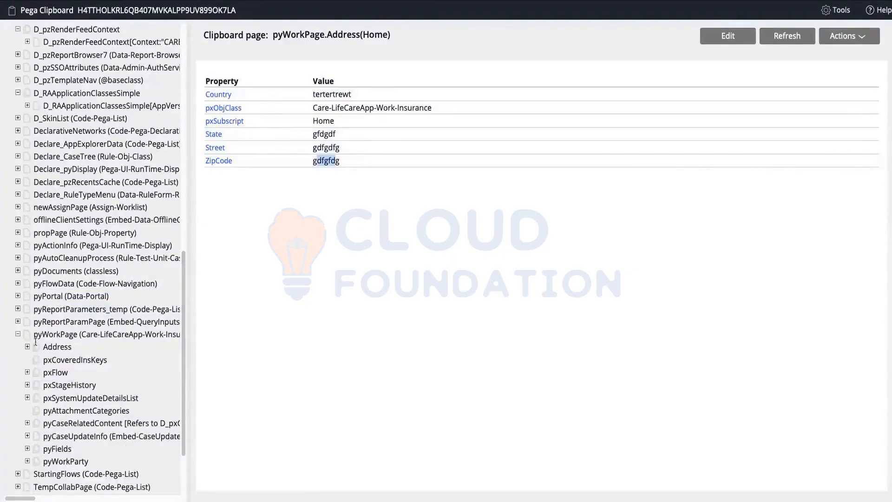
left_click(39, 332)
left_click(17, 335)
left_click(18, 377)
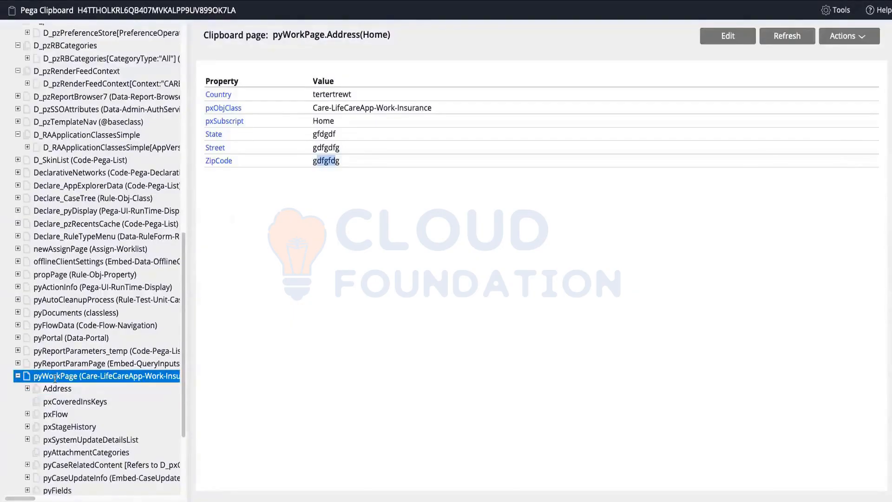
Review pyWorkPage's properties and highlight the pyWorkPage and Address(Work) class names.
left_click(54, 377)
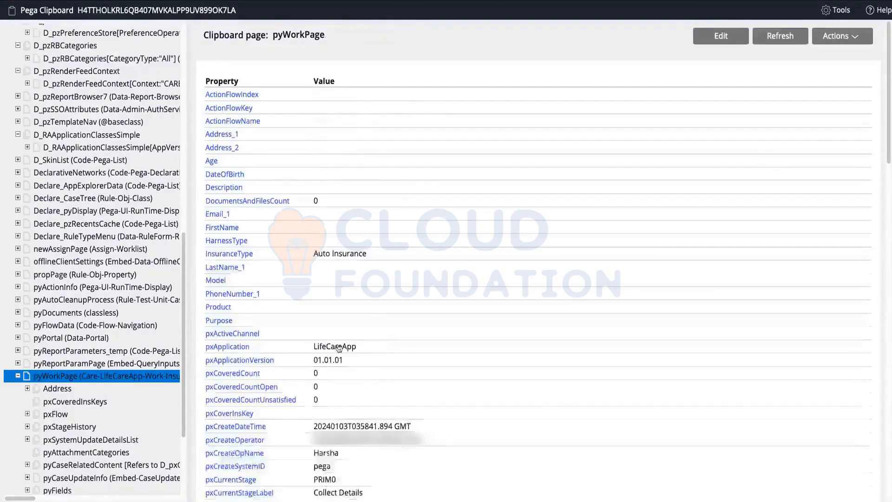
scroll(287, 200, "down", 20)
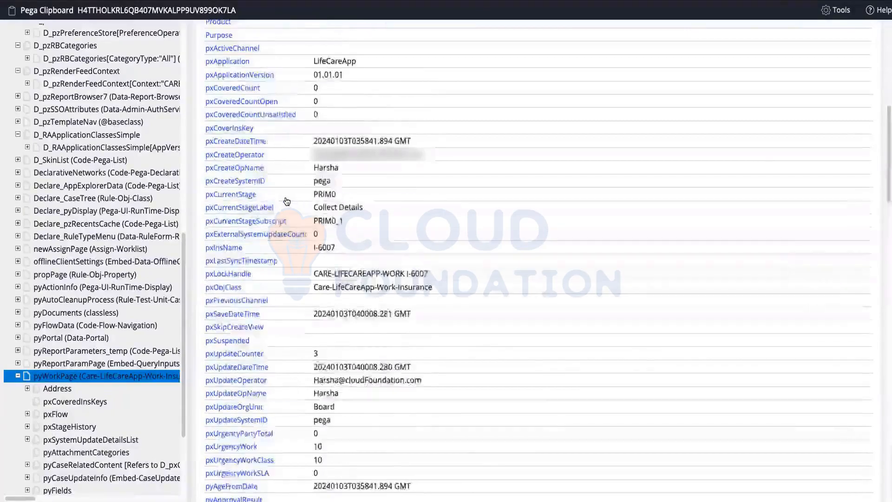
scroll(288, 201, "down", 9)
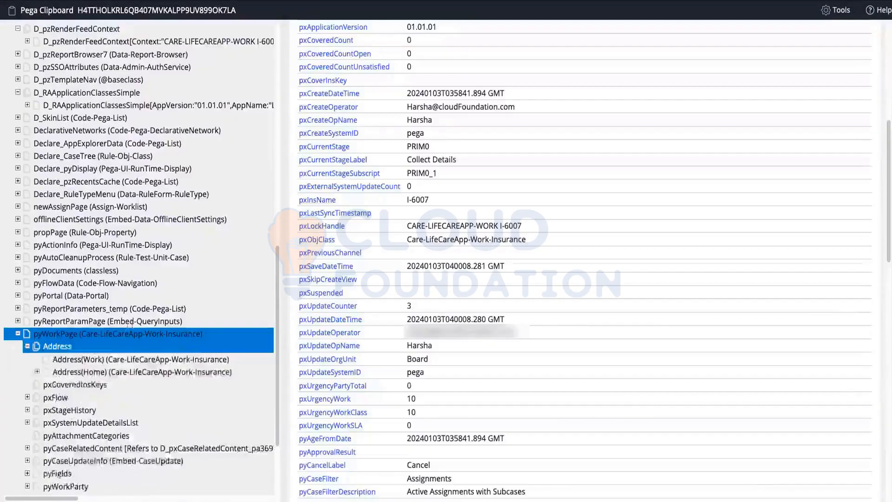
left_click(84, 334)
left_click_drag(81, 334, 200, 333)
left_click(101, 358)
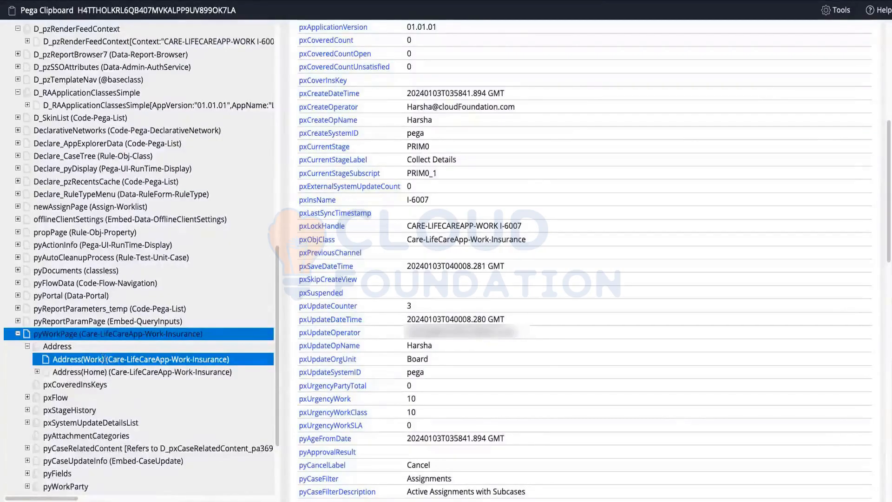
left_click_drag(107, 360, 224, 362)
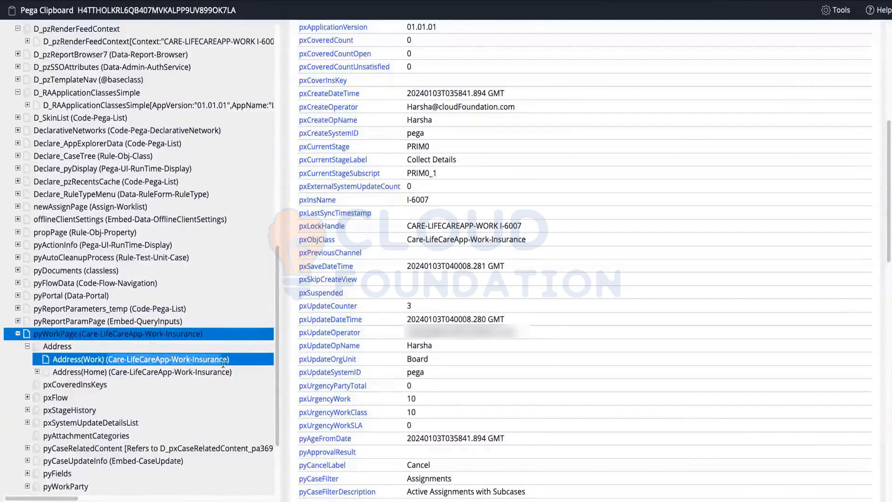
left_click(42, 334)
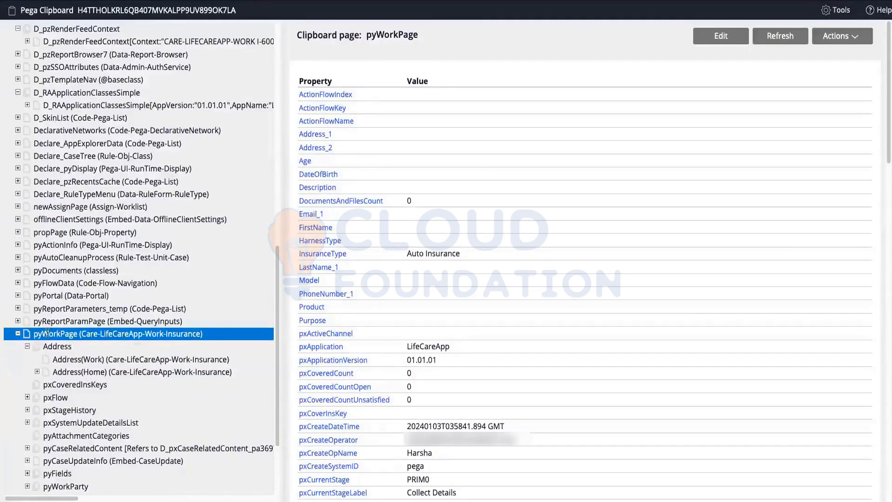
Re-expand Address under pyWorkPage and open Address(Work), showing qwerty in every field.
left_click(27, 346)
left_click(56, 346)
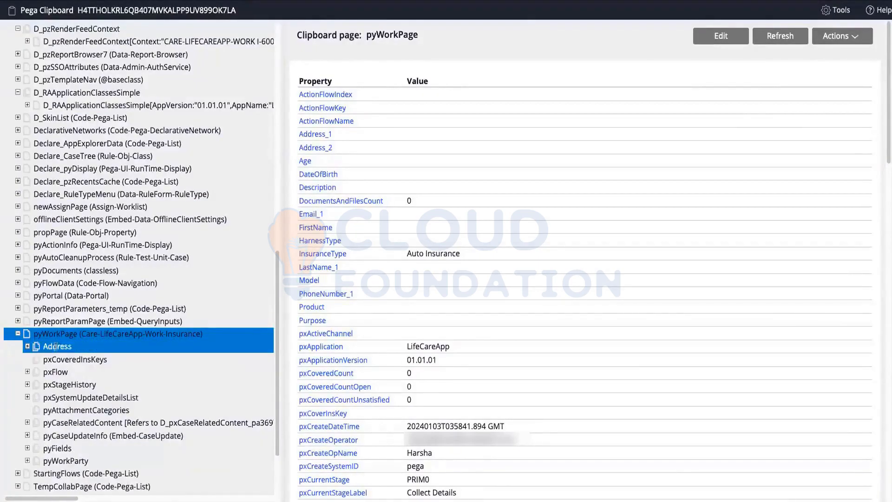
left_click(49, 333)
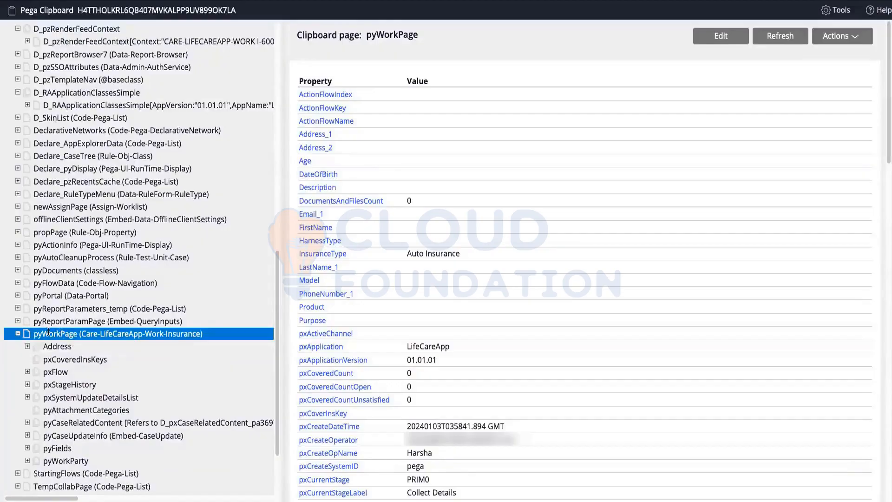
left_click(45, 345)
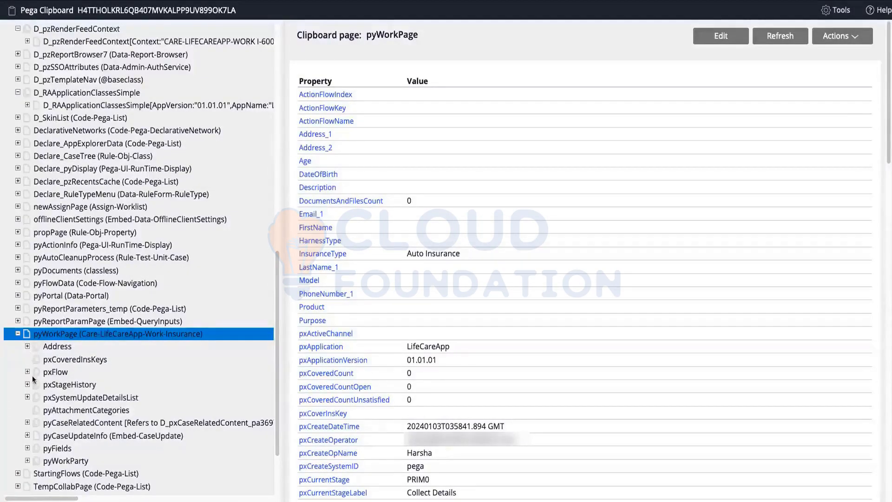
left_click(28, 346)
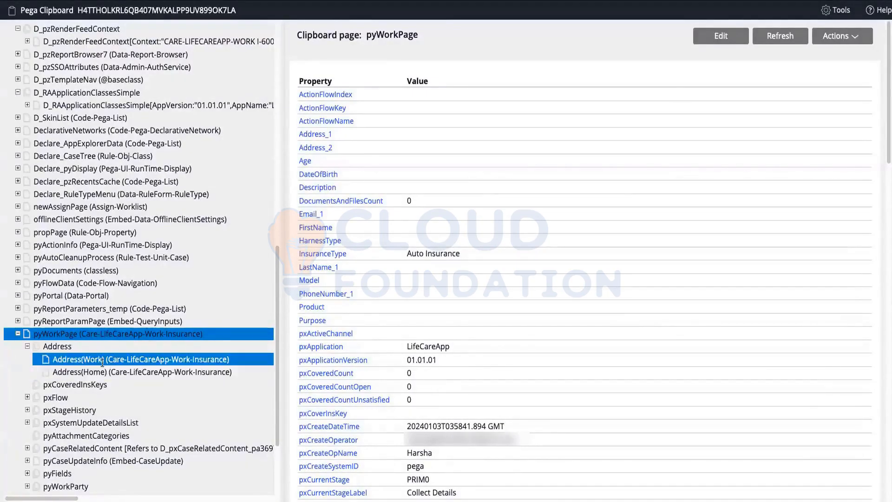
left_click(82, 359)
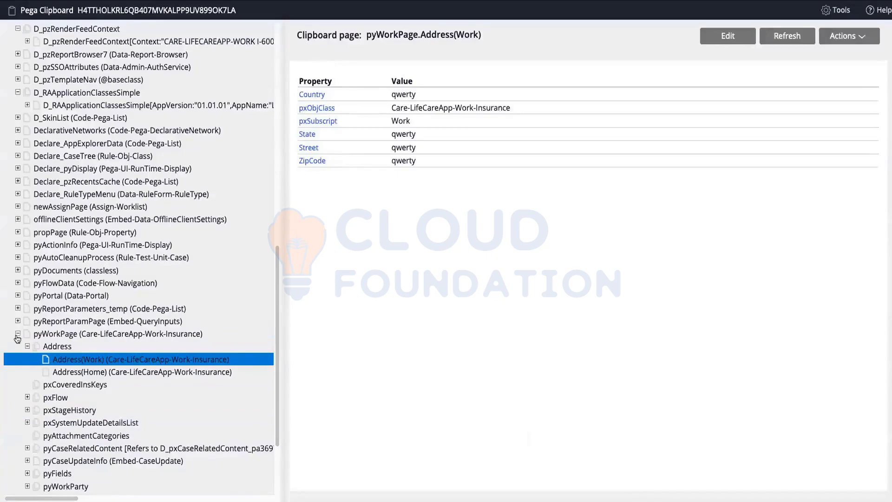
left_click(43, 335)
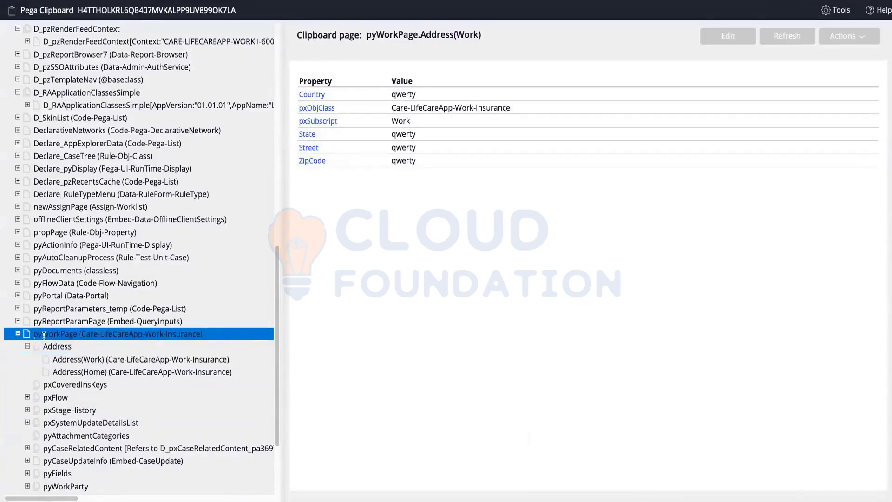
left_click(78, 359)
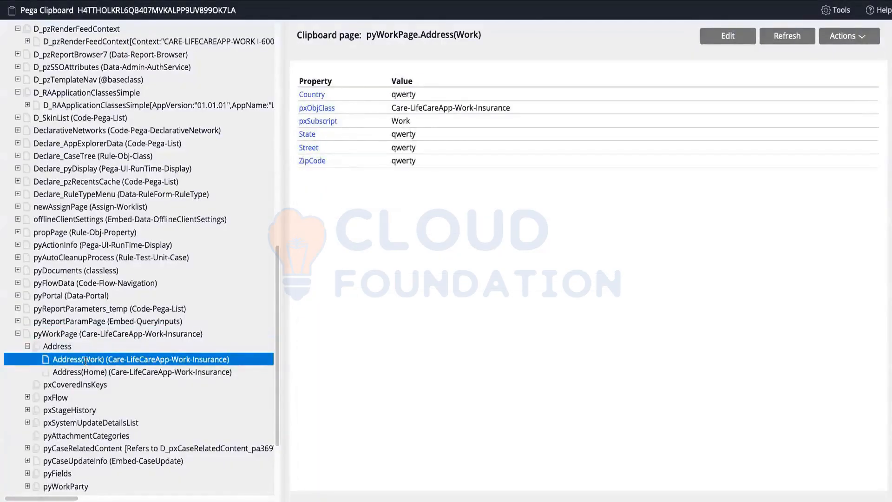
left_click_drag(85, 360, 94, 366)
left_click(71, 362)
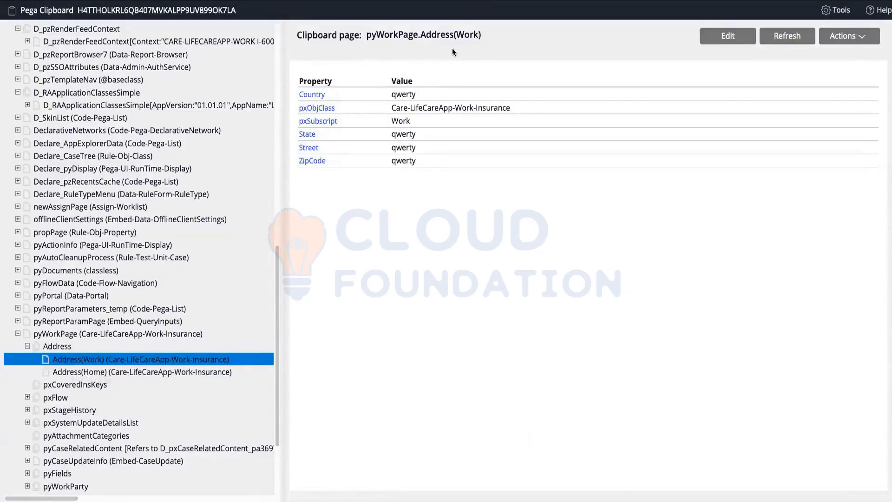
left_click(148, 283)
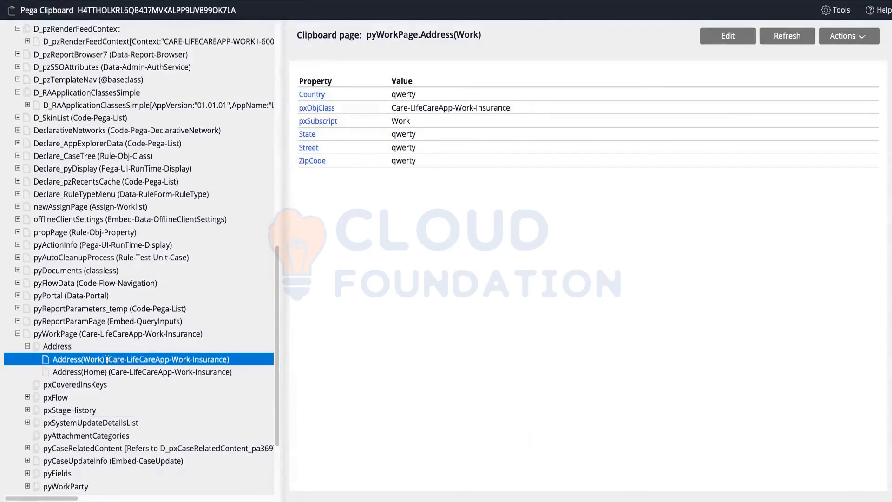
left_click(93, 374)
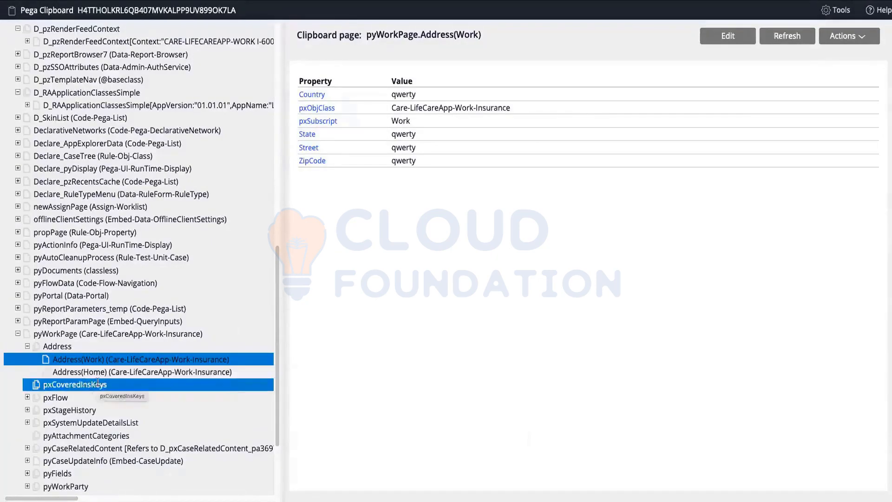
left_click(93, 411)
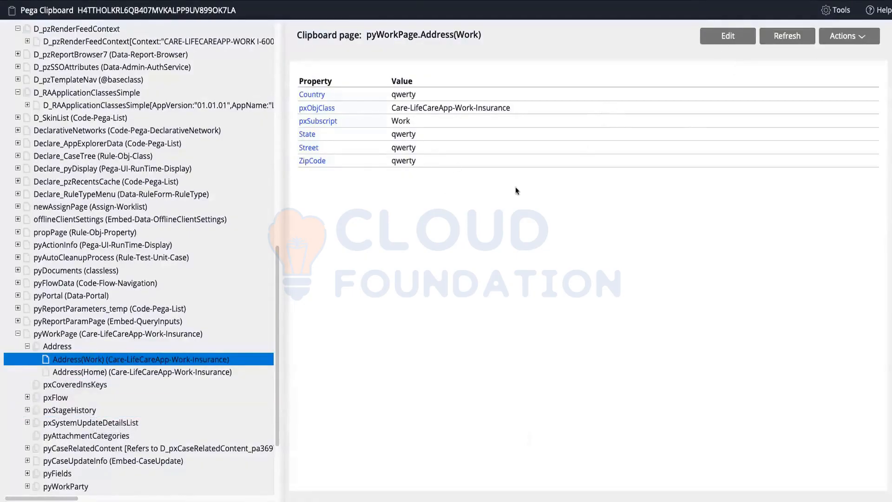
scroll(74, 297, "up", 10)
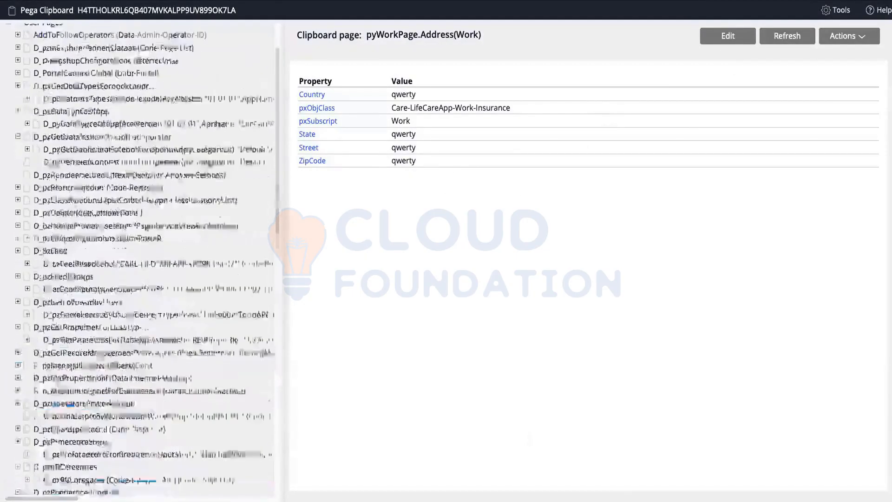
scroll(74, 188, "down", 10)
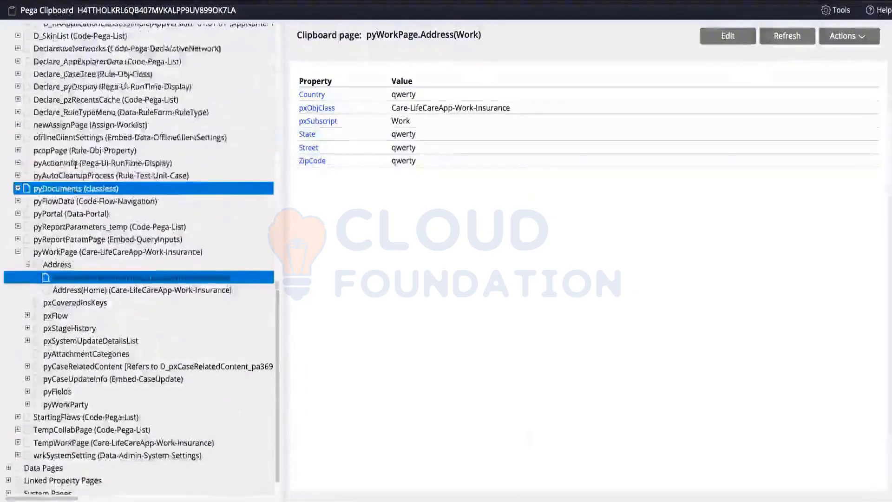
scroll(76, 164, "up", 5)
scroll(75, 163, "down", 6)
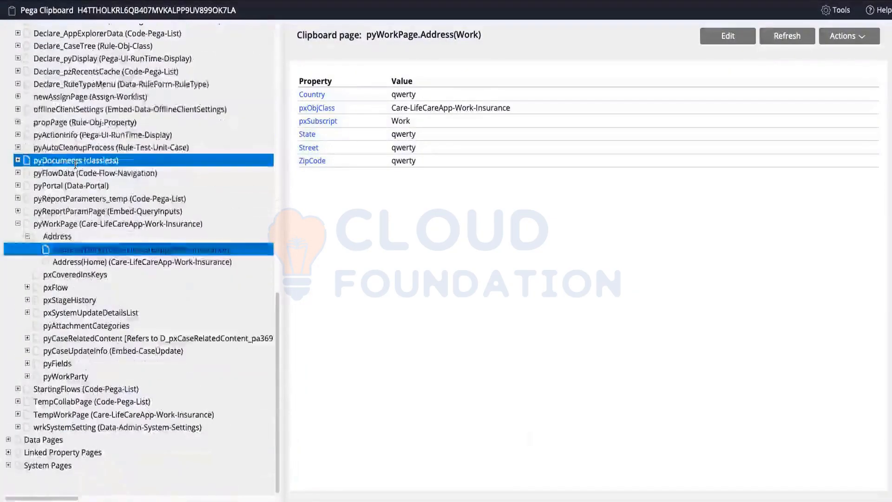
scroll(76, 163, "up", 10)
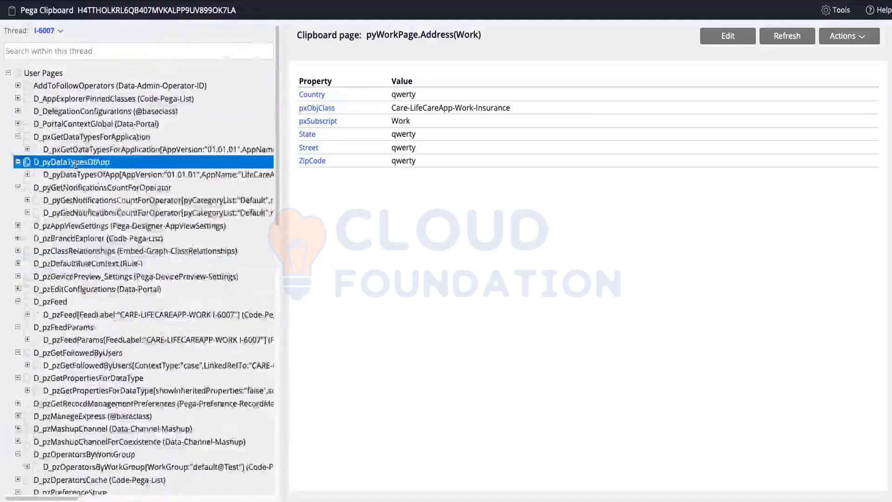
scroll(76, 163, "down", 10)
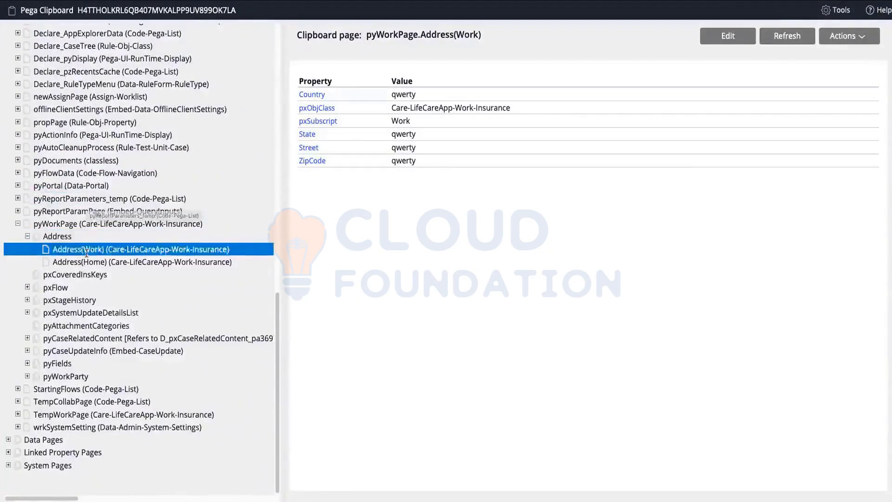
left_click(22, 225)
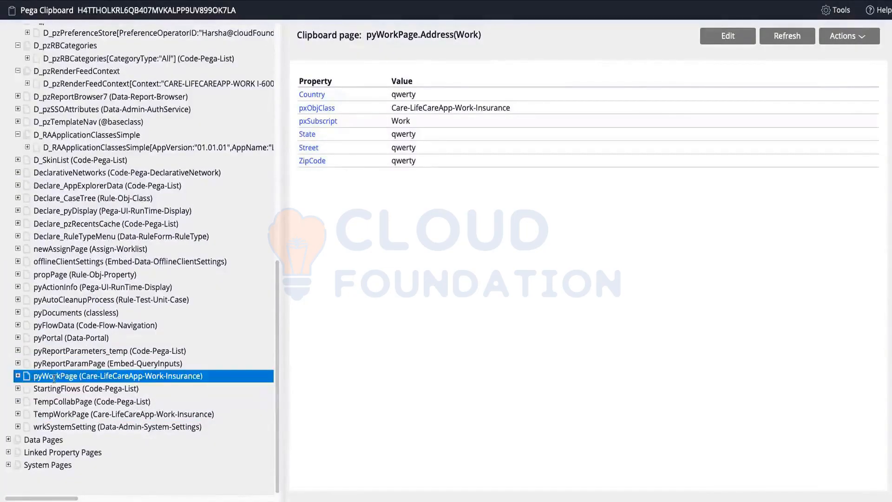
left_click(18, 377)
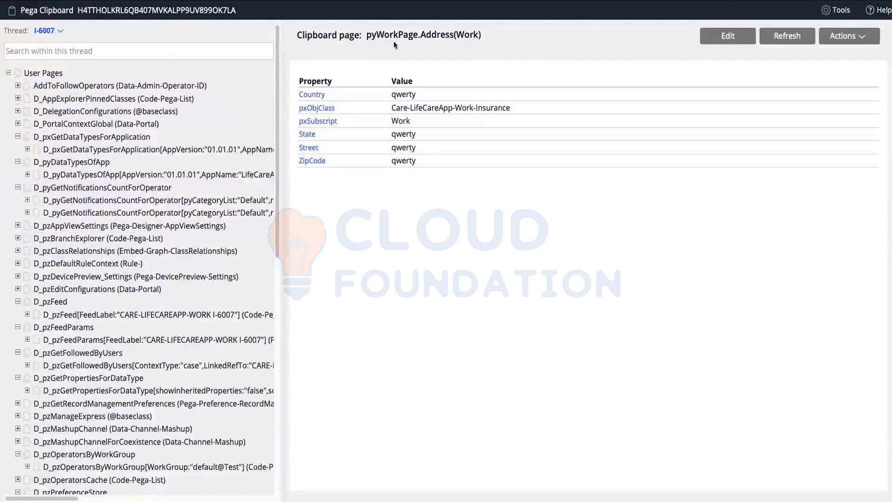
mouse_move(367, 36)
left_mouse_down()
mouse_move(394, 34)
mouse_move(367, 34)
left_mouse_up()
left_click(417, 52)
left_click(54, 86)
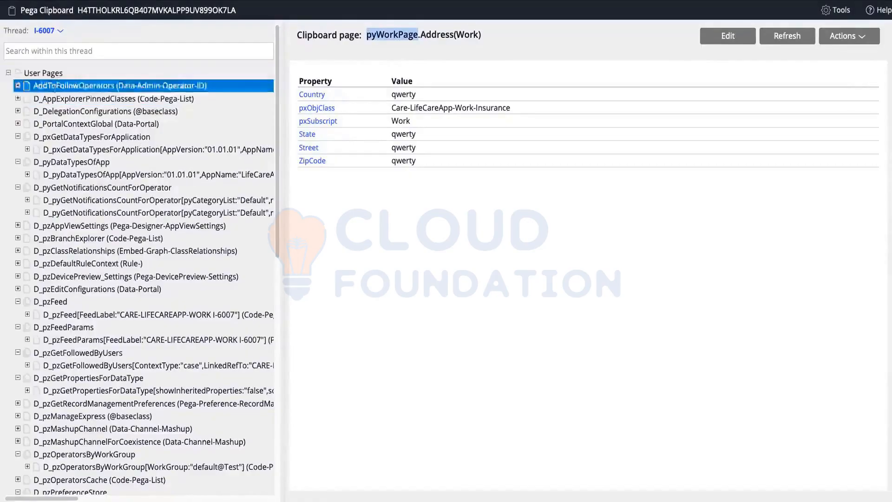